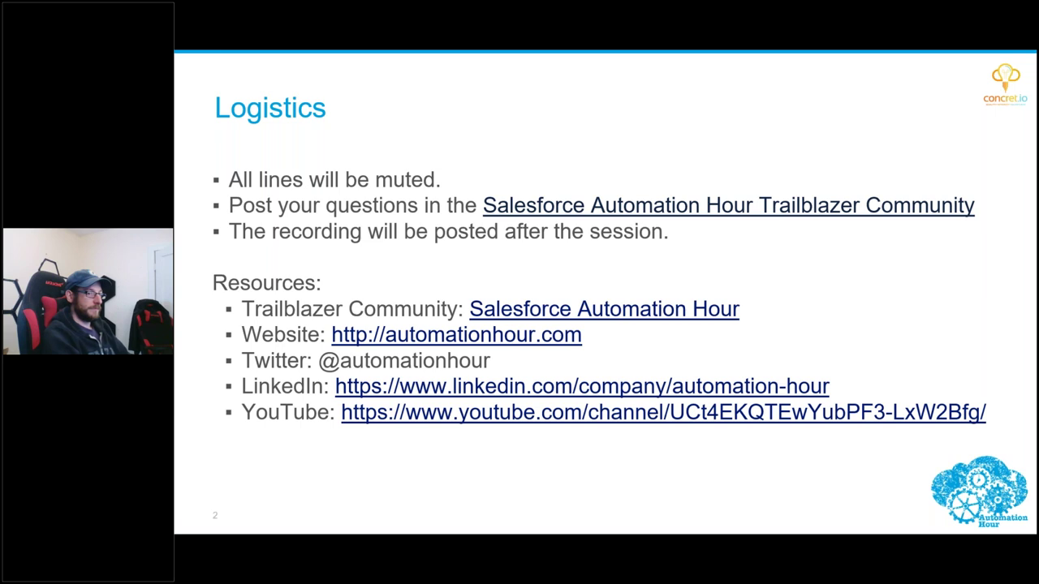
{"action": "key", "text": "Right"}
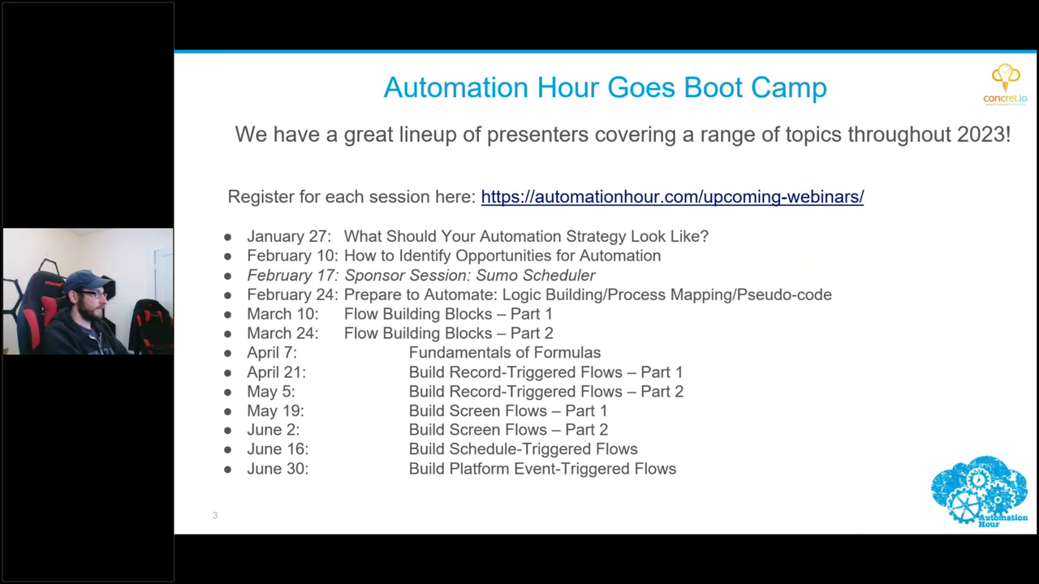
{"action": "key", "text": "Right"}
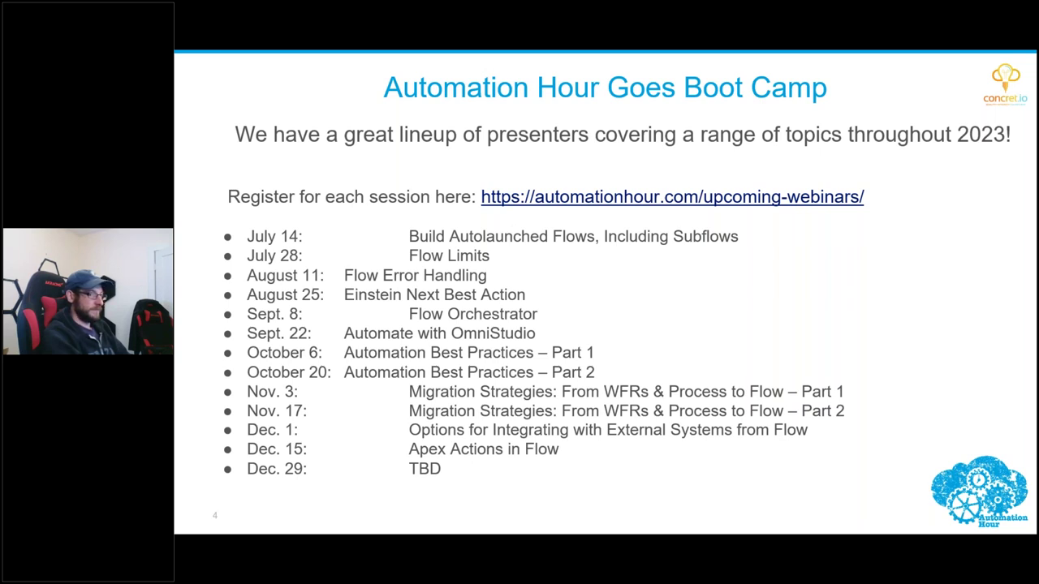
{"action": "key", "text": "Right"}
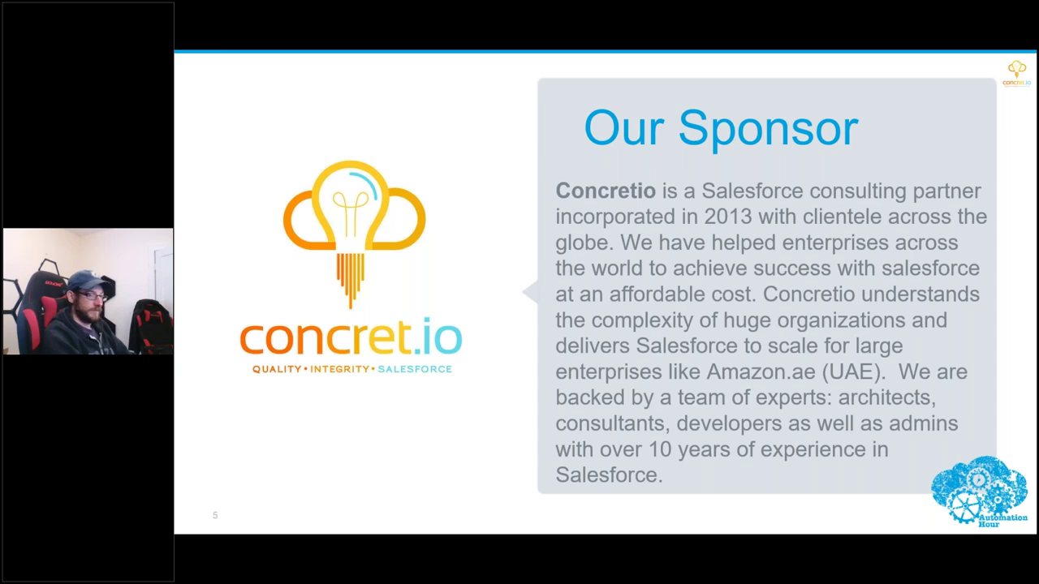
{"action": "key", "text": "Right"}
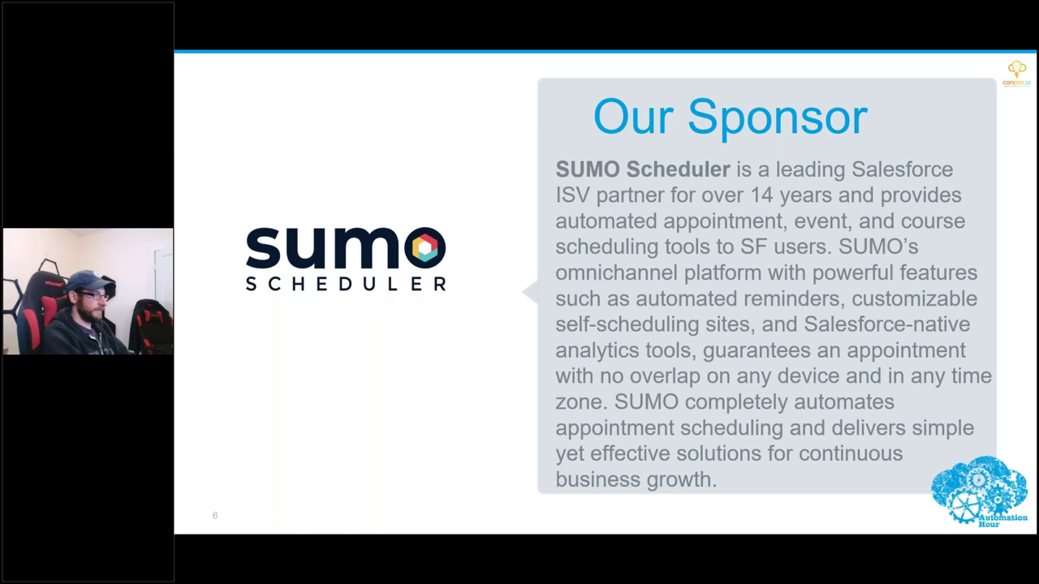
{"action": "key", "text": "Right"}
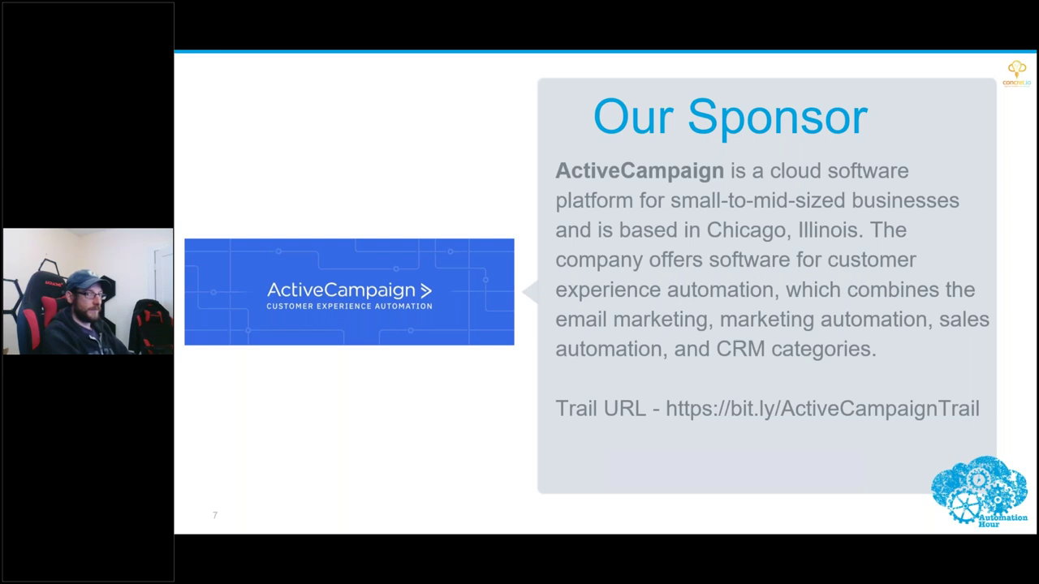
{"action": "key", "text": "Right"}
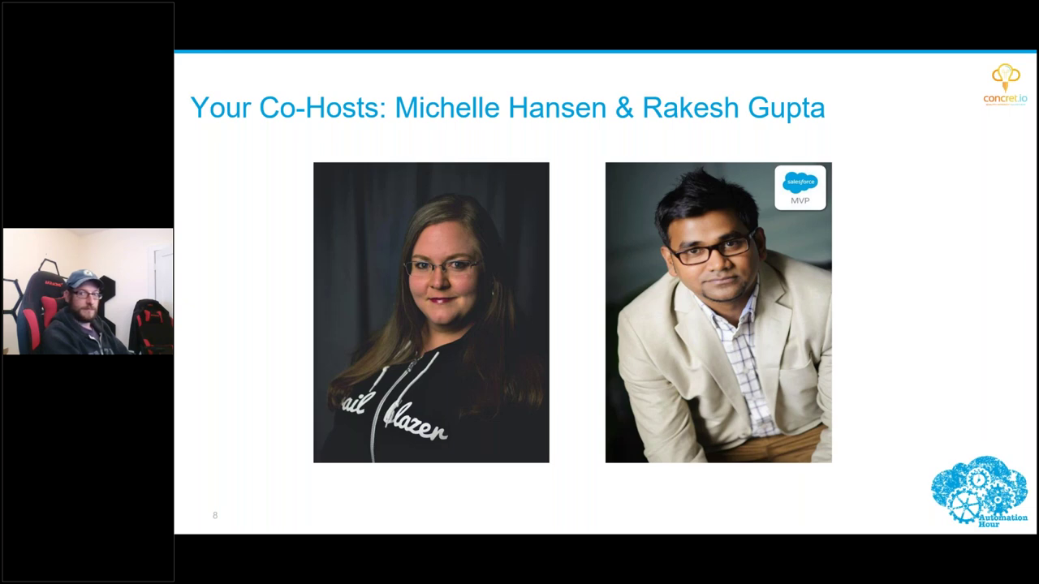
End the slide show, switch to Chrome and bring up the Salesforce Flows setup page.
{"action": "key", "text": "Escape"}
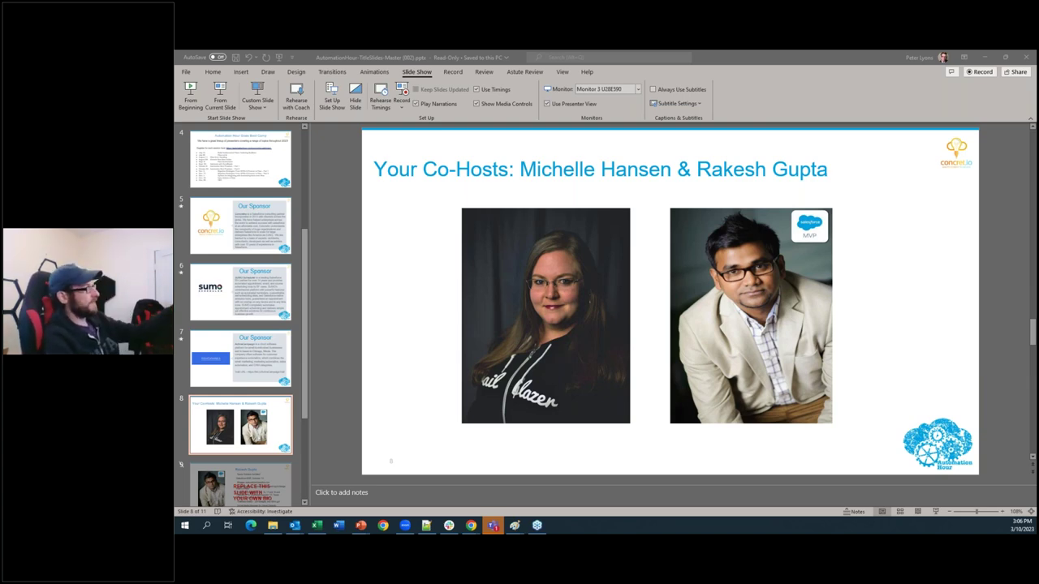
{"action": "key", "text": "alt+Tab"}
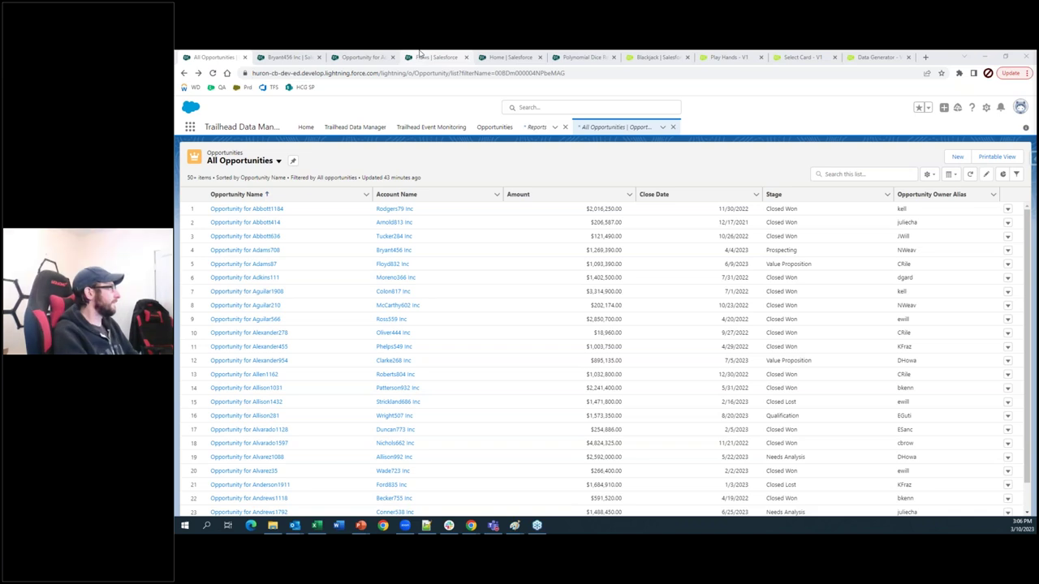
{"action": "left_click", "coordinate": [359, 56]}
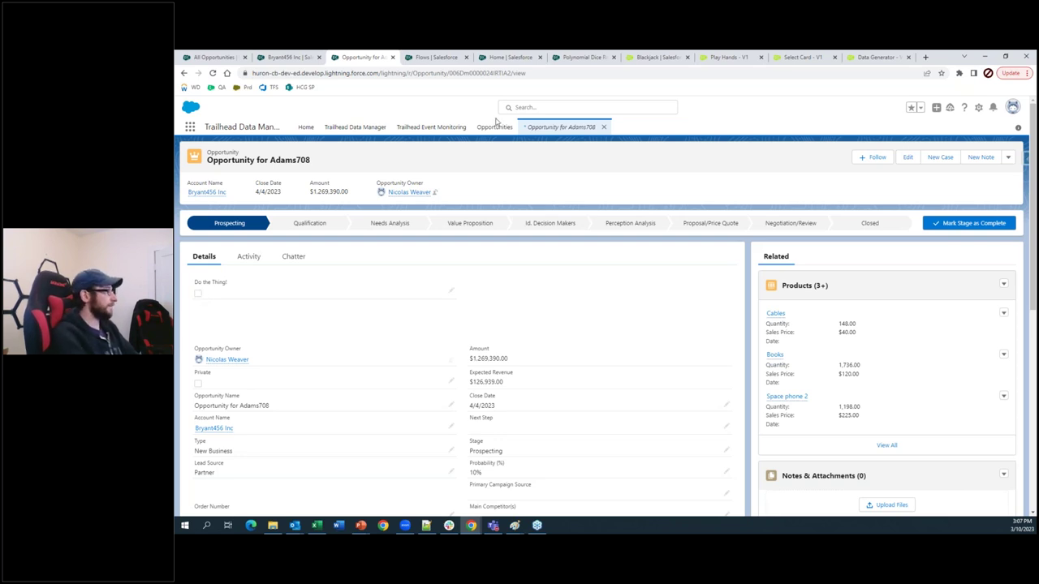
{"action": "left_click", "coordinate": [435, 57]}
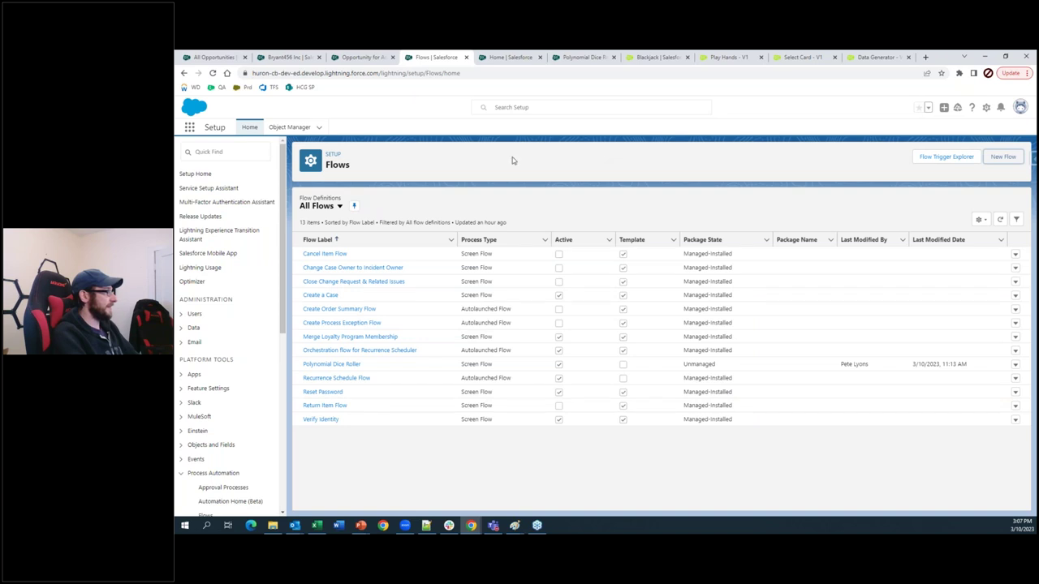
Create a new Record-Triggered Flow on the Opportunity object that runs when a record is created or updated.
{"action": "left_click", "coordinate": [1003, 157]}
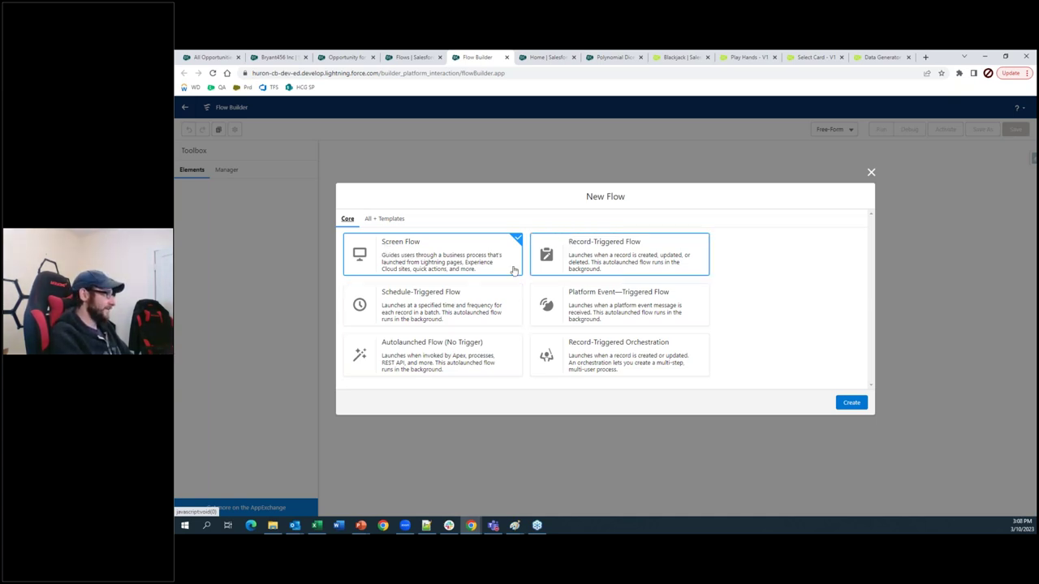
{"action": "left_click", "coordinate": [586, 250]}
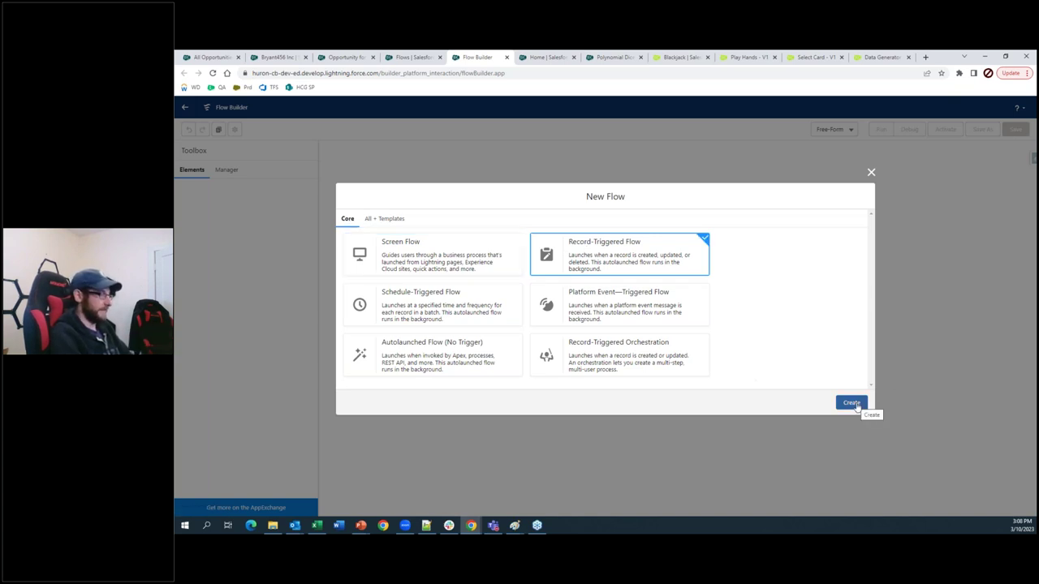
{"action": "left_click", "coordinate": [851, 404]}
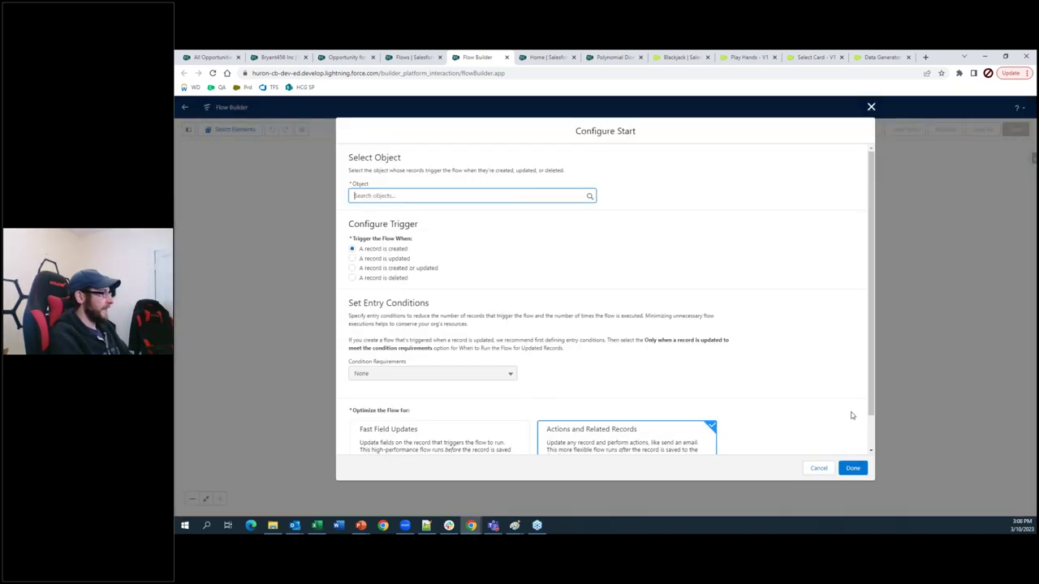
{"action": "left_click", "coordinate": [399, 196]}
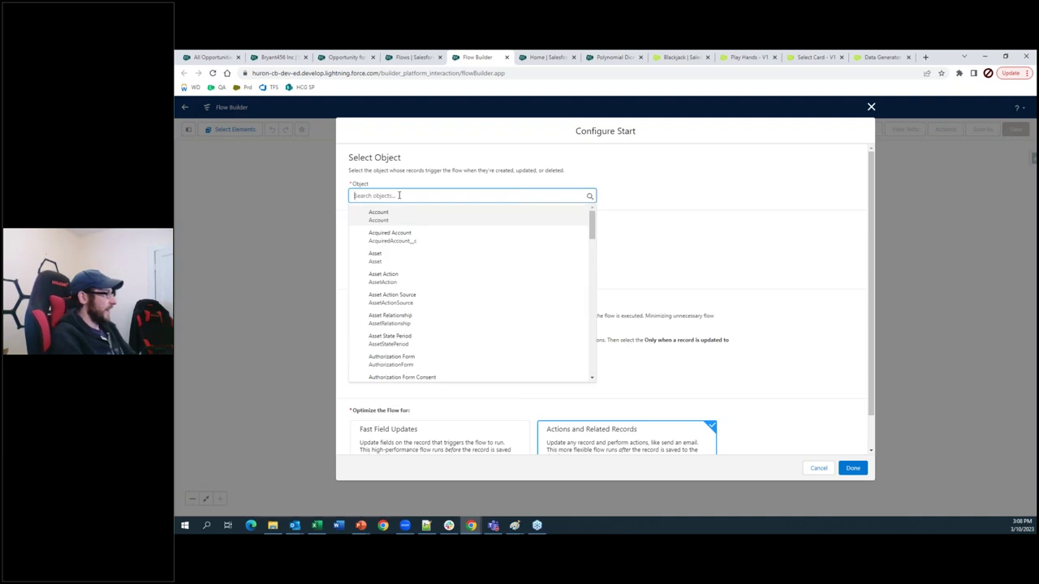
{"action": "type", "text": "opp"}
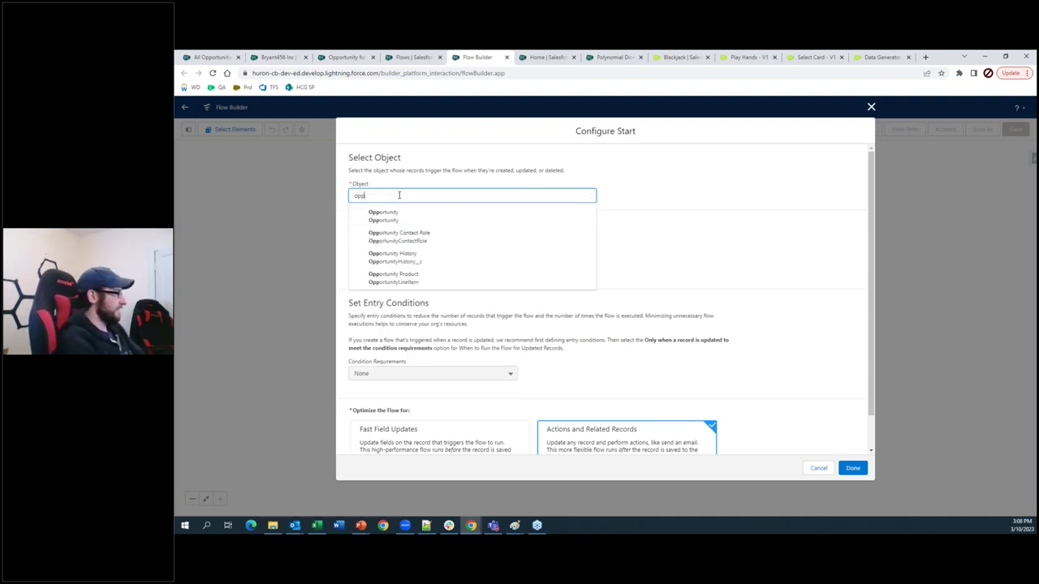
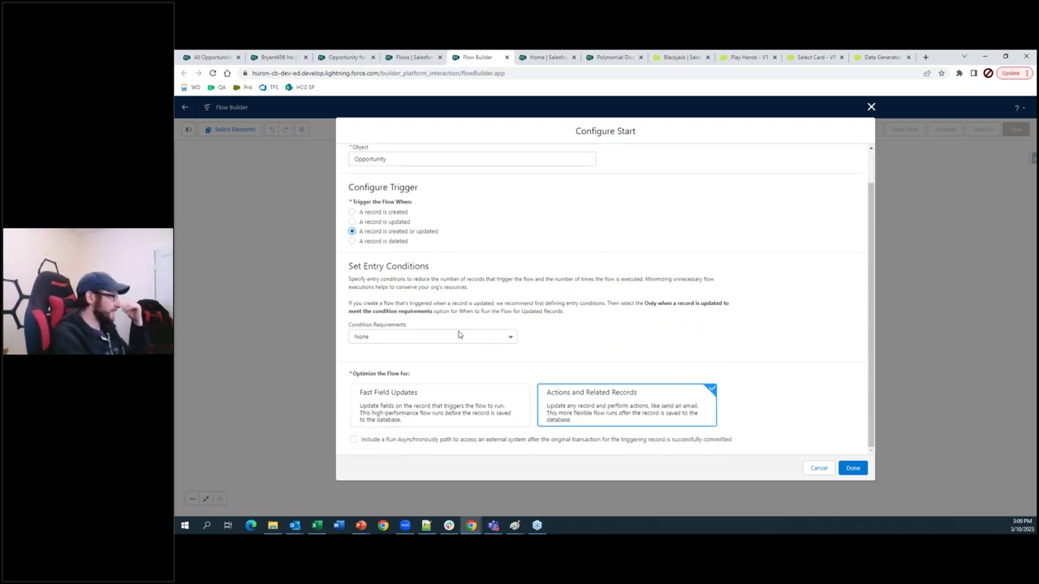
Require all entry conditions to be met, with Do_the_Thing__c Equals $GlobalConstant.True, and finish the start configuration optimized for Actions and Related Records.
{"action": "left_click", "coordinate": [459, 334]}
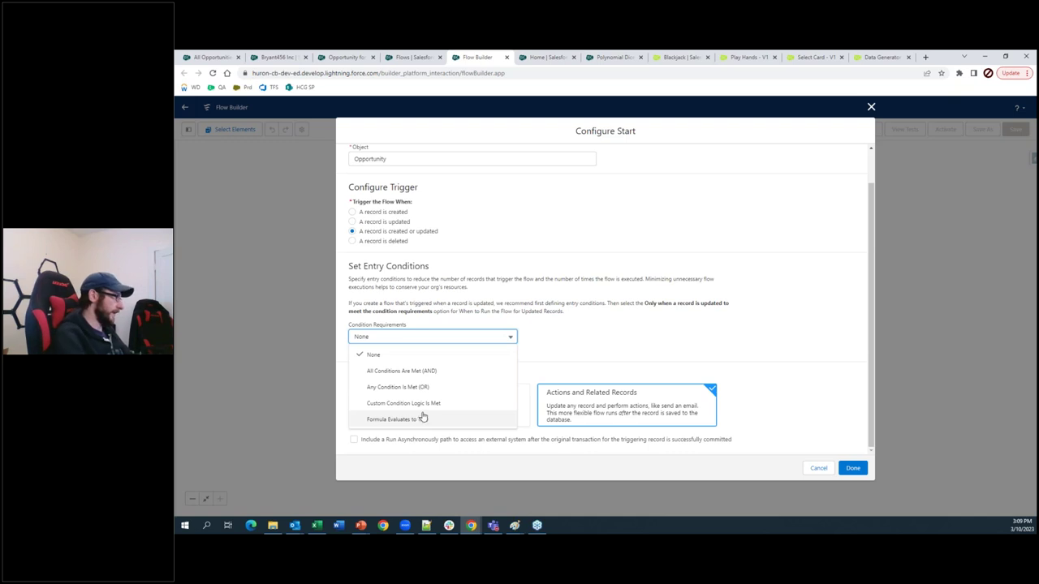
{"action": "left_click", "coordinate": [428, 374]}
{"action": "left_click", "coordinate": [442, 372]}
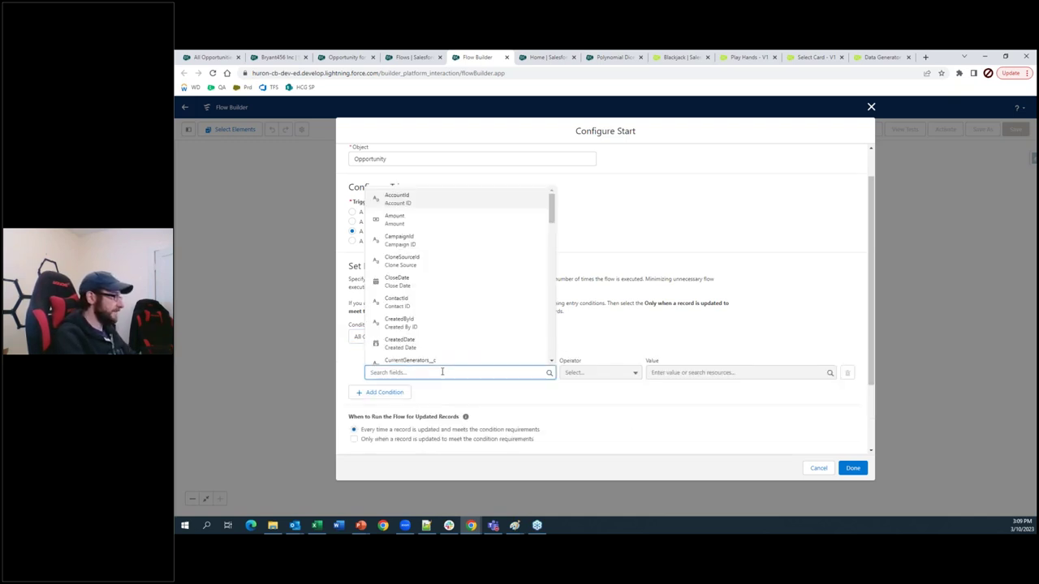
{"action": "type", "text": "do"}
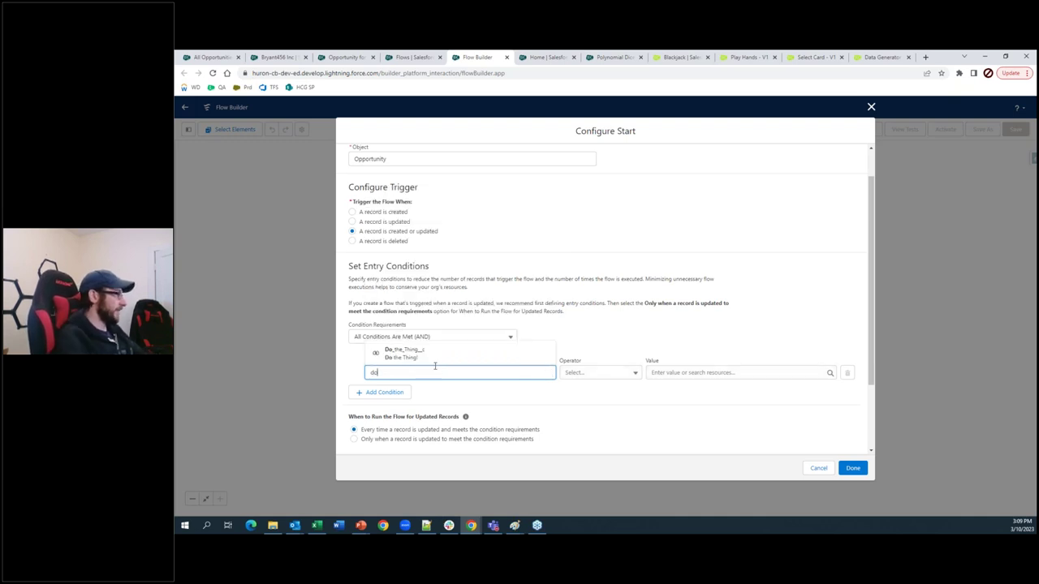
{"action": "left_click", "coordinate": [415, 351]}
{"action": "left_click", "coordinate": [715, 373]}
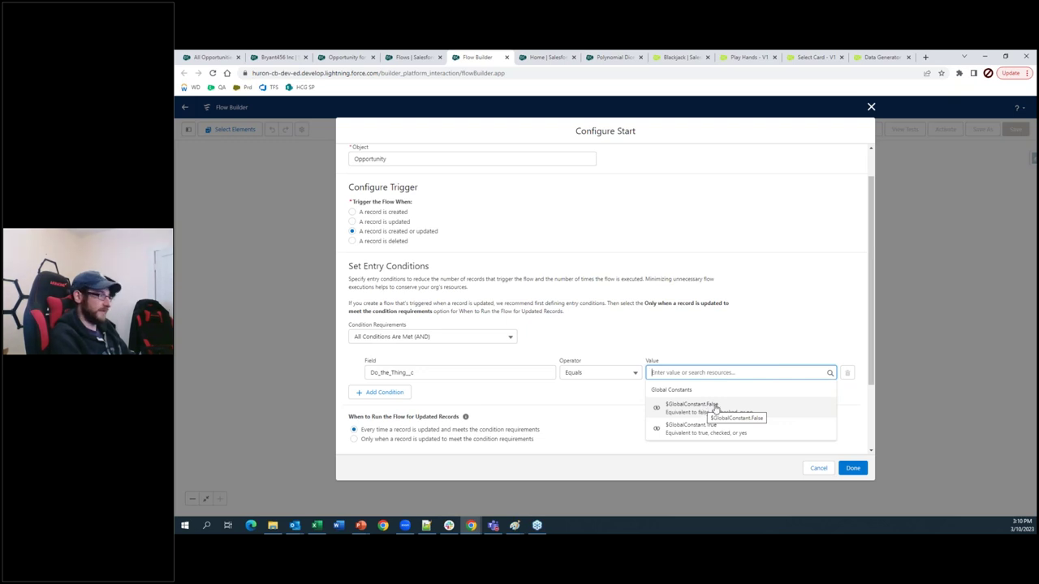
{"action": "left_click", "coordinate": [741, 434]}
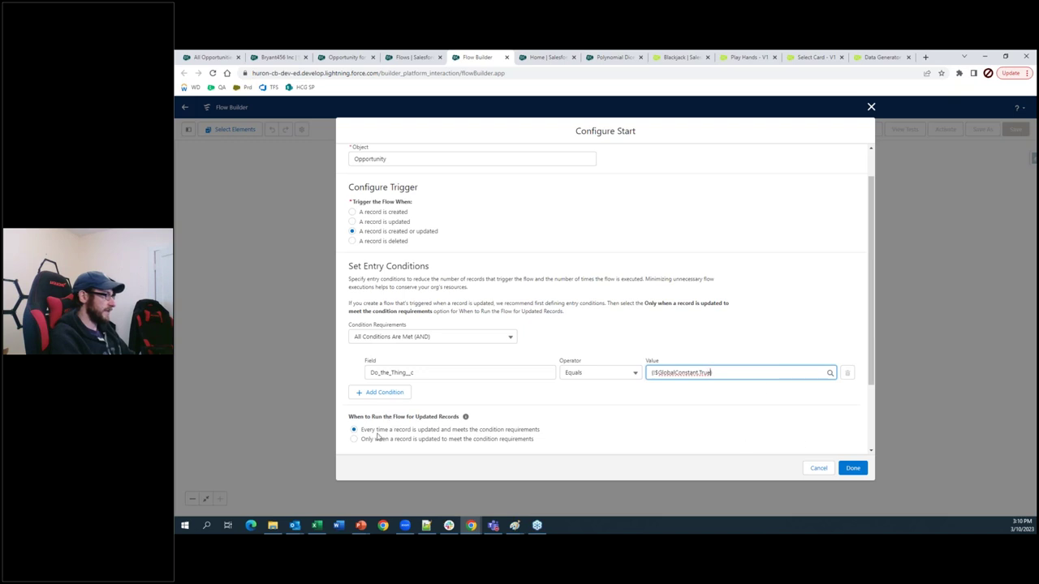
{"action": "scroll", "coordinate": [698, 435], "scroll_direction": "down", "scroll_amount": 1}
{"action": "scroll", "coordinate": [698, 438], "scroll_direction": "down", "scroll_amount": 1}
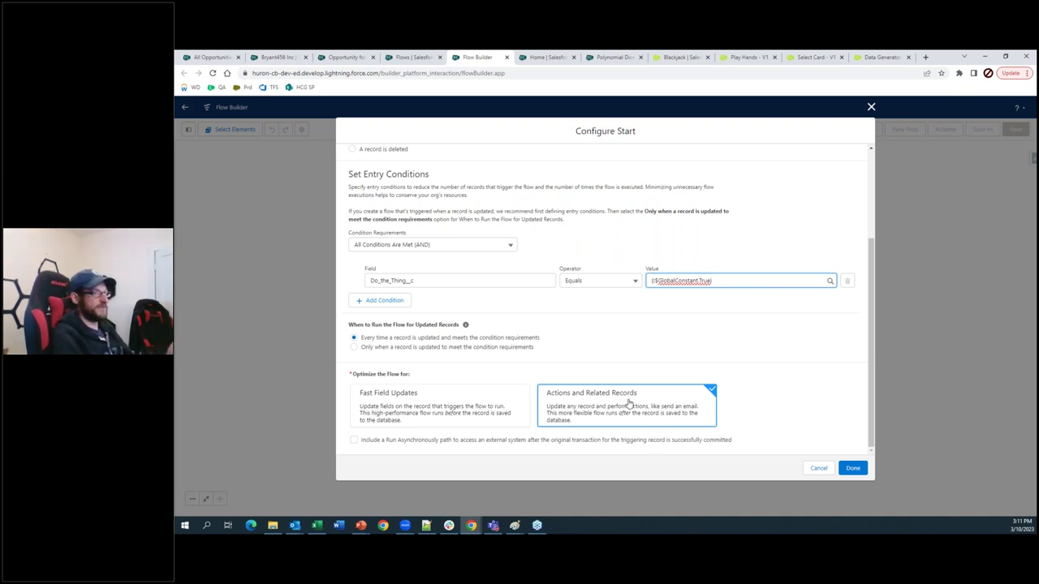
{"action": "left_click", "coordinate": [852, 468]}
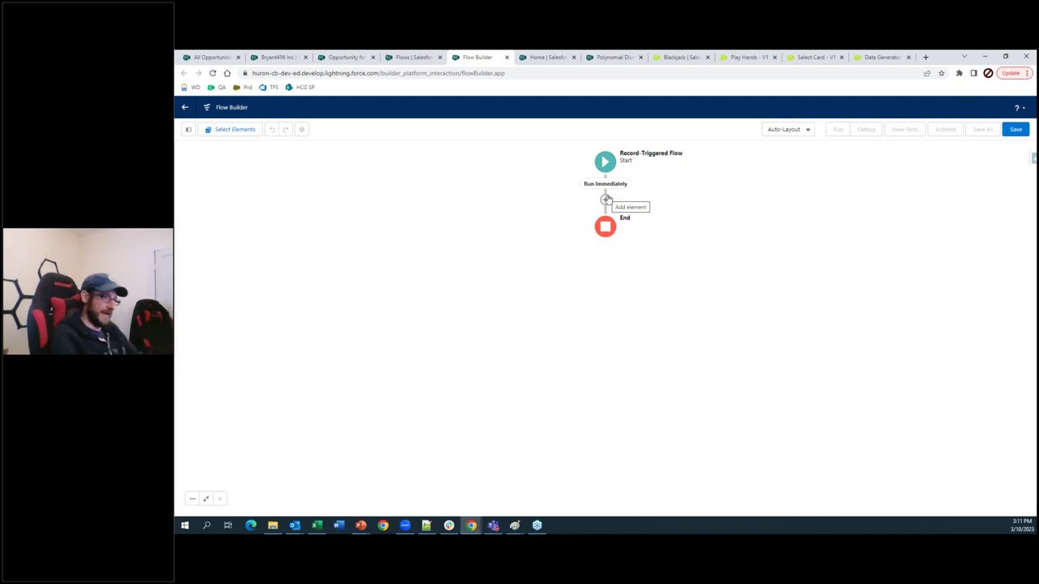
Switch the flow canvas to Free-Form layout and add a Get Records element labelled getOpptys.
{"action": "left_click", "coordinate": [770, 132]}
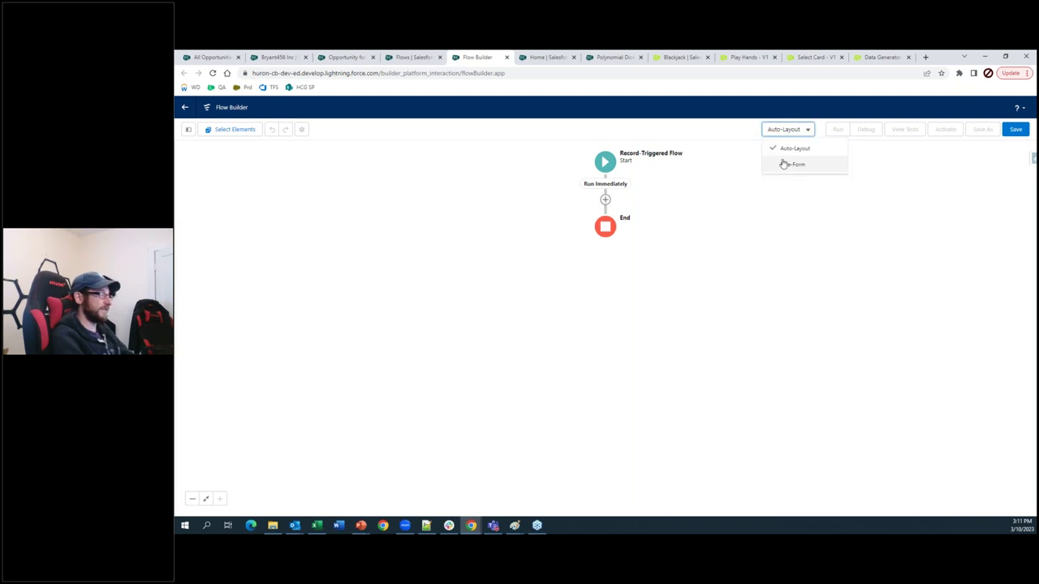
{"action": "left_click", "coordinate": [783, 166]}
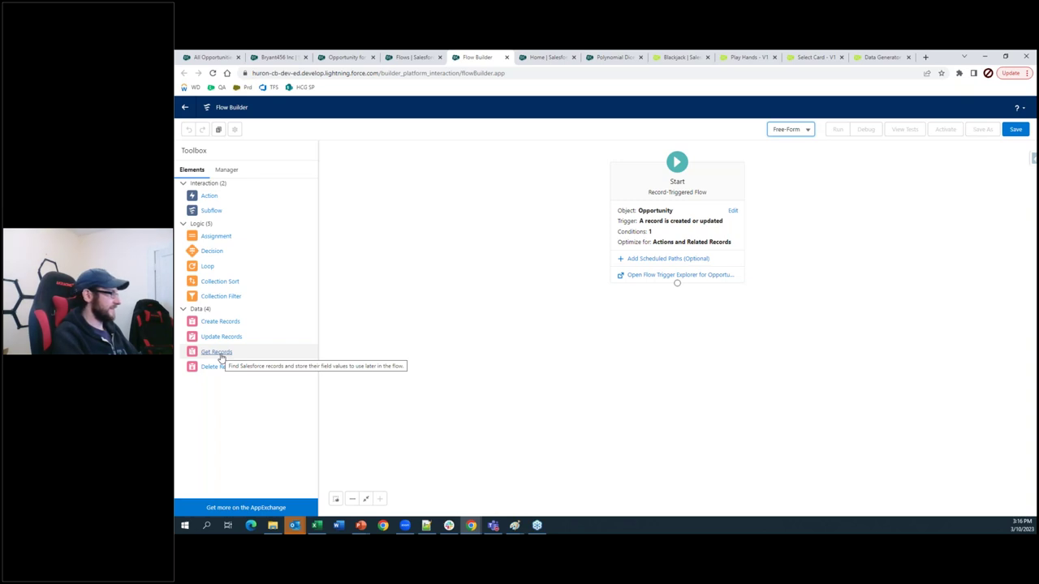
{"action": "left_click_drag", "start_coordinate": [221, 357], "coordinate": [652, 339]}
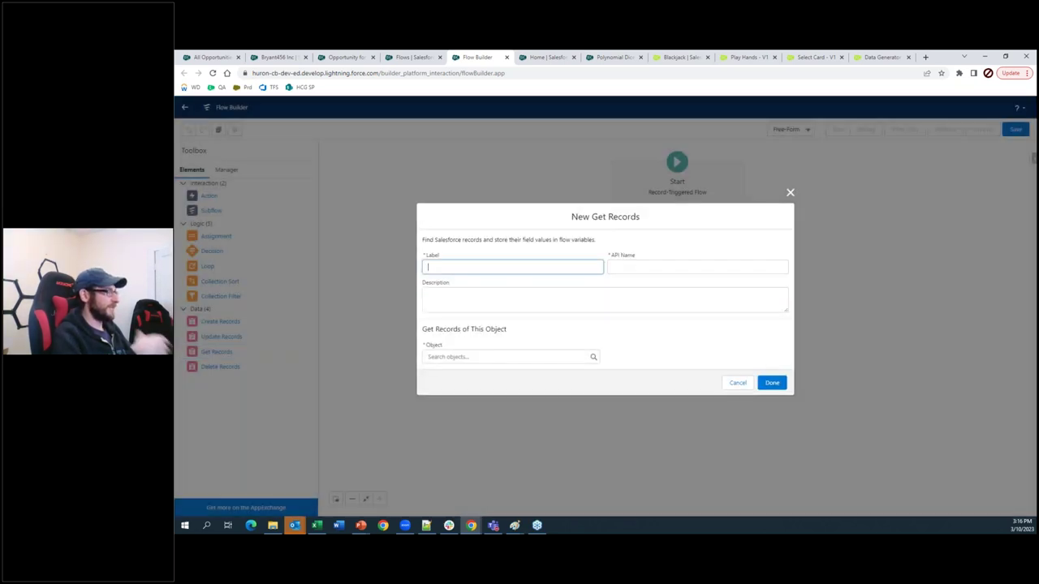
{"action": "type", "text": "g"}
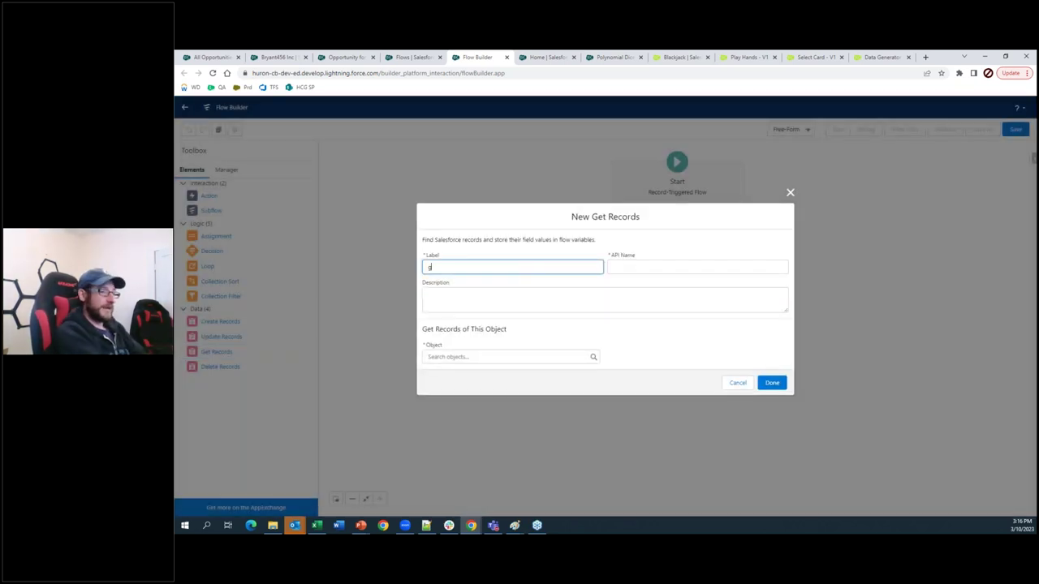
{"action": "type", "text": "etOpptys"}
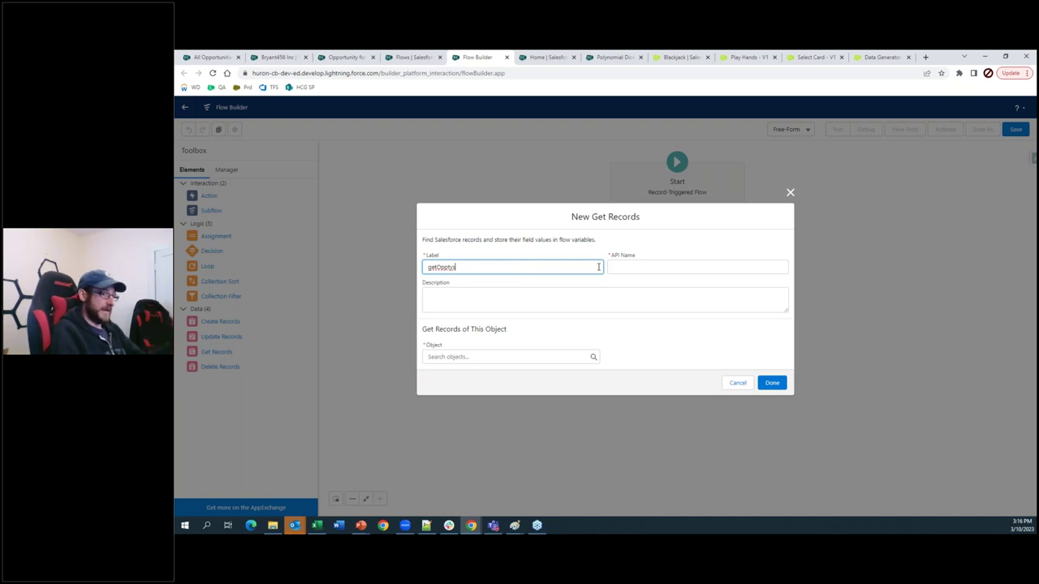
{"action": "left_click", "coordinate": [493, 294]}
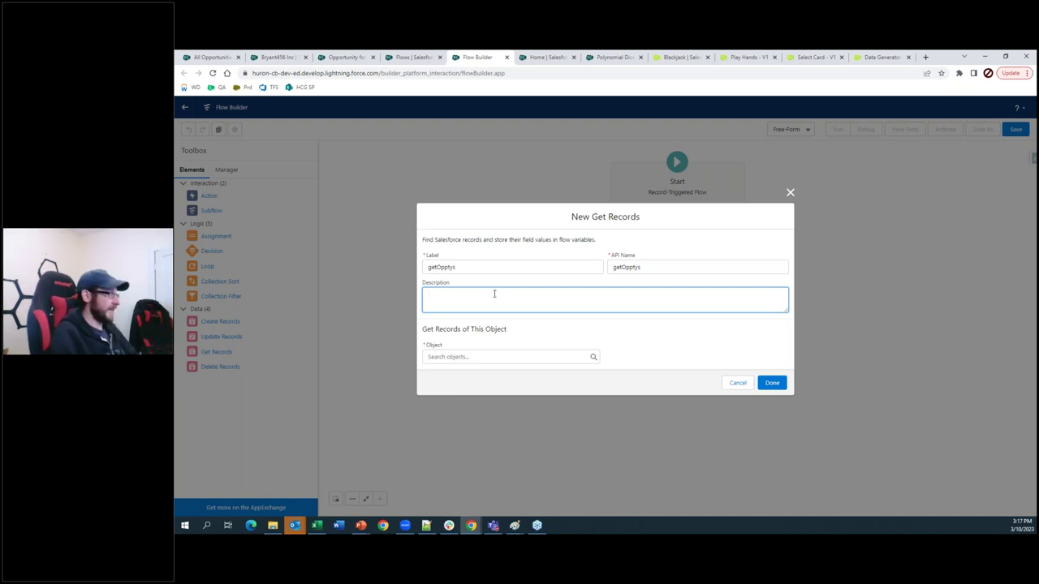
Set the object of the Get Records element to Opportunity and enlarge its description box.
{"action": "left_click", "coordinate": [491, 356]}
{"action": "type", "text": "opp"}
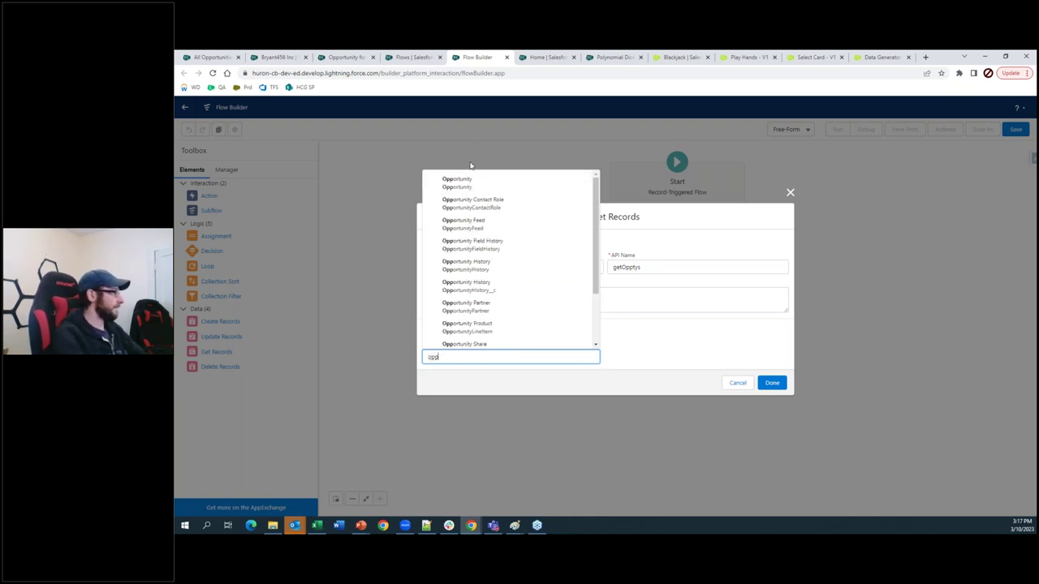
{"action": "left_click", "coordinate": [457, 183]}
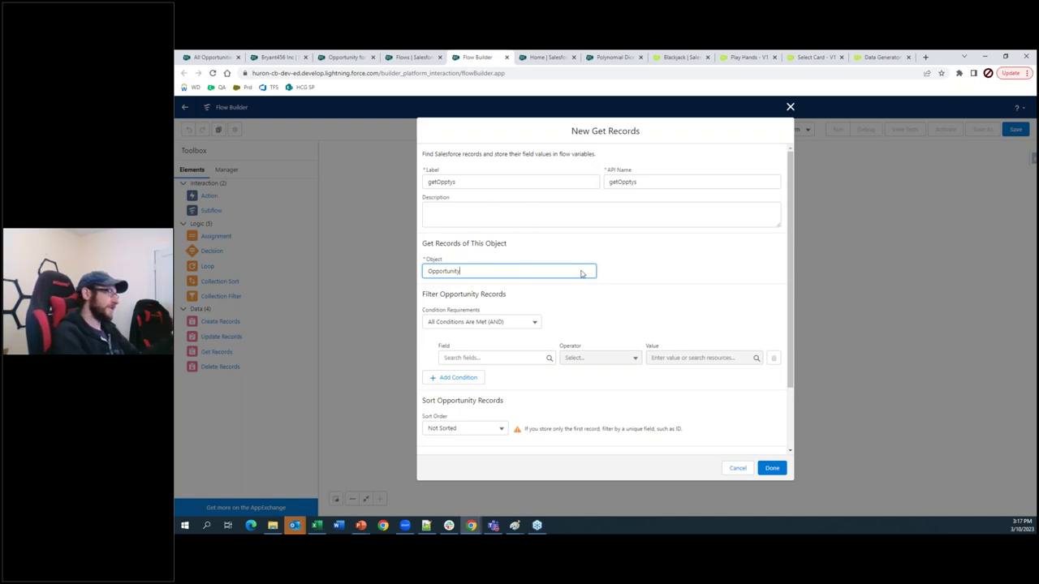
{"action": "left_click_drag", "start_coordinate": [777, 225], "coordinate": [777, 261]}
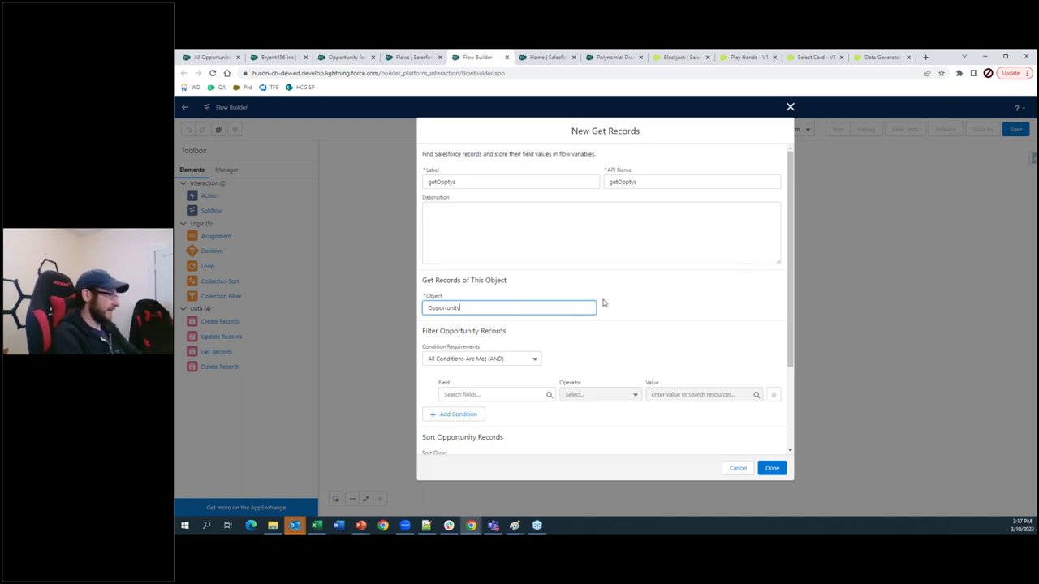
{"action": "scroll", "coordinate": [584, 300], "scroll_direction": "down", "scroll_amount": 3}
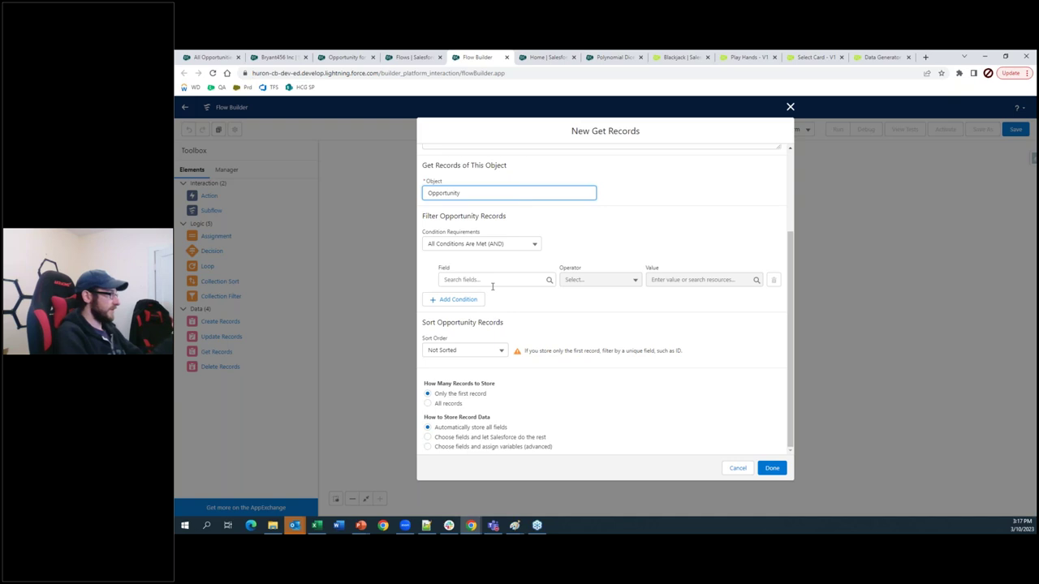
{"action": "left_click", "coordinate": [510, 243]}
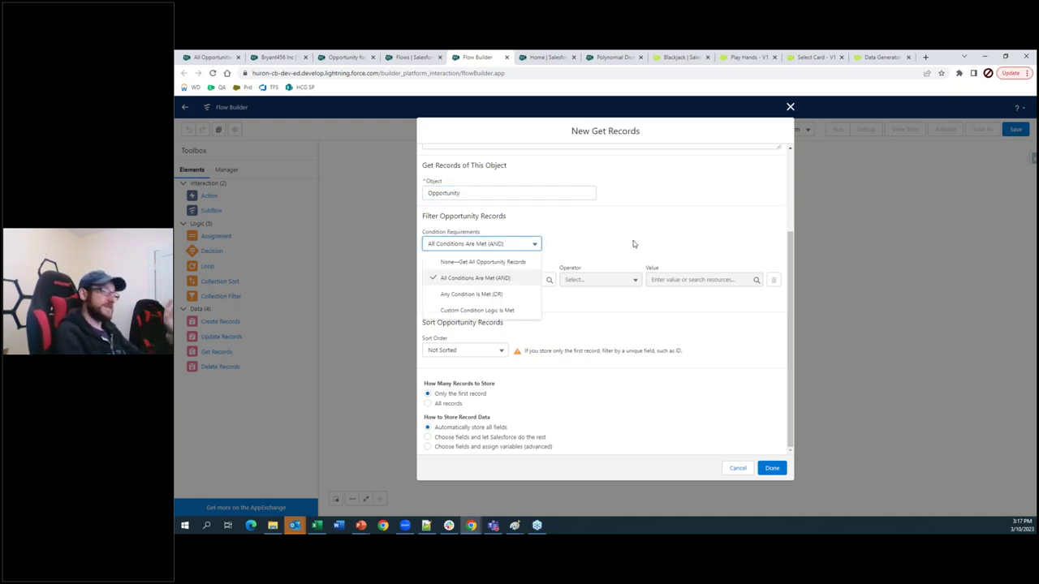
{"action": "left_click", "coordinate": [660, 235]}
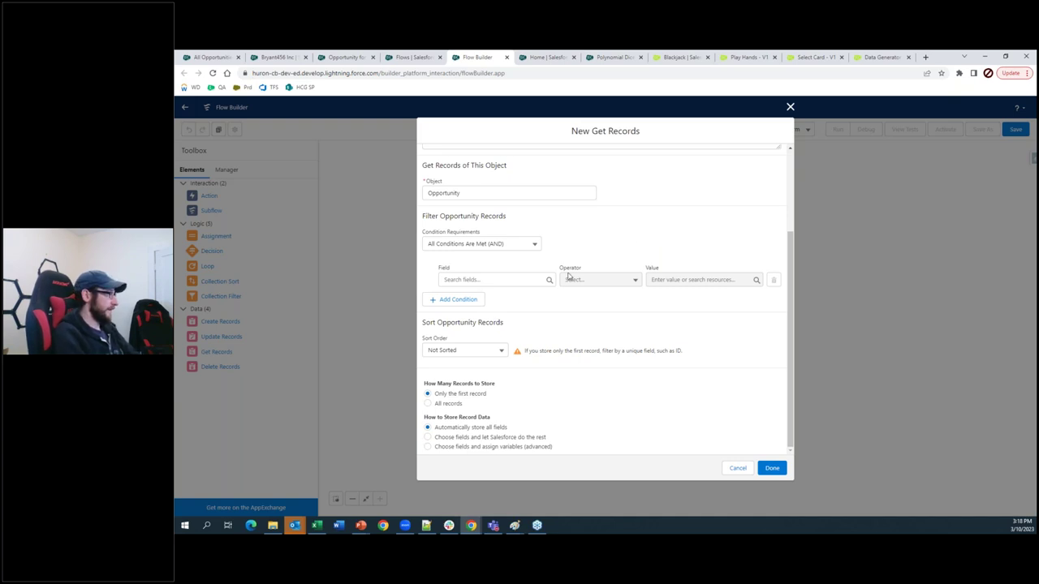
Filter the opportunity records in the Get Records element by Do_the_Thing__c Equals $GlobalConstant.True.
{"action": "left_click", "coordinate": [449, 278]}
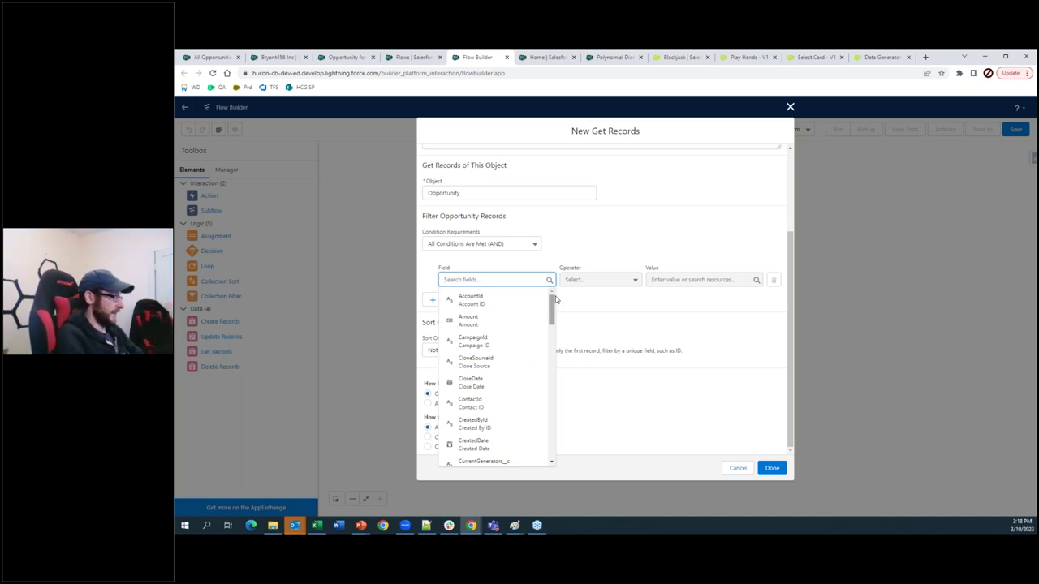
{"action": "type", "text": "do"}
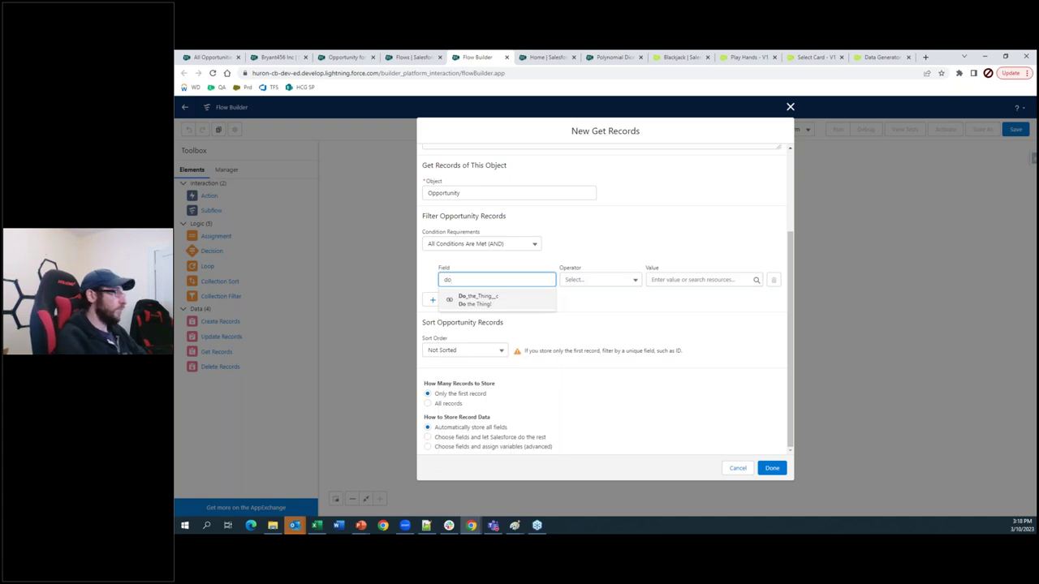
{"action": "left_click", "coordinate": [478, 299]}
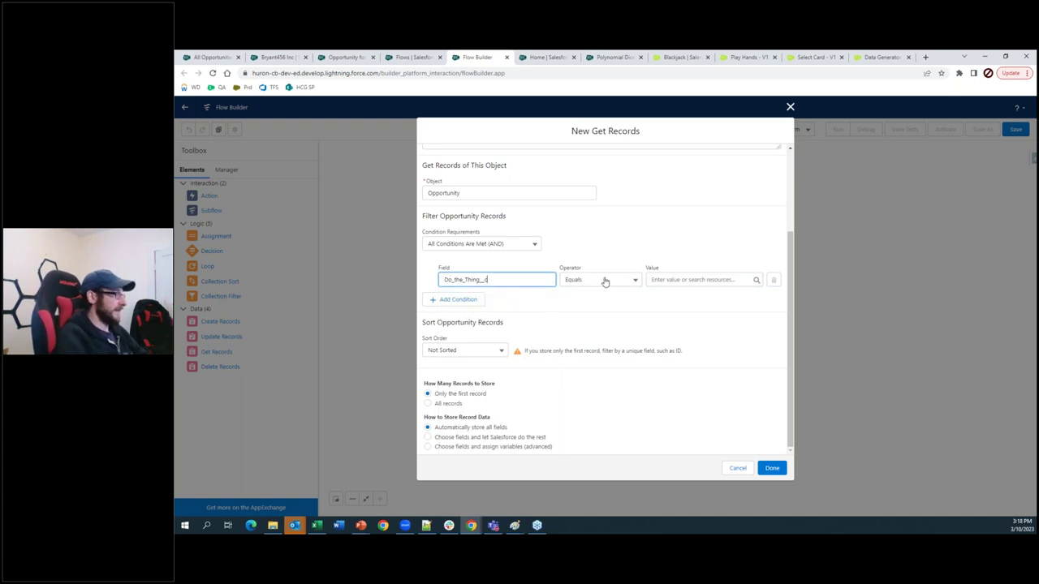
{"action": "left_click", "coordinate": [705, 279]}
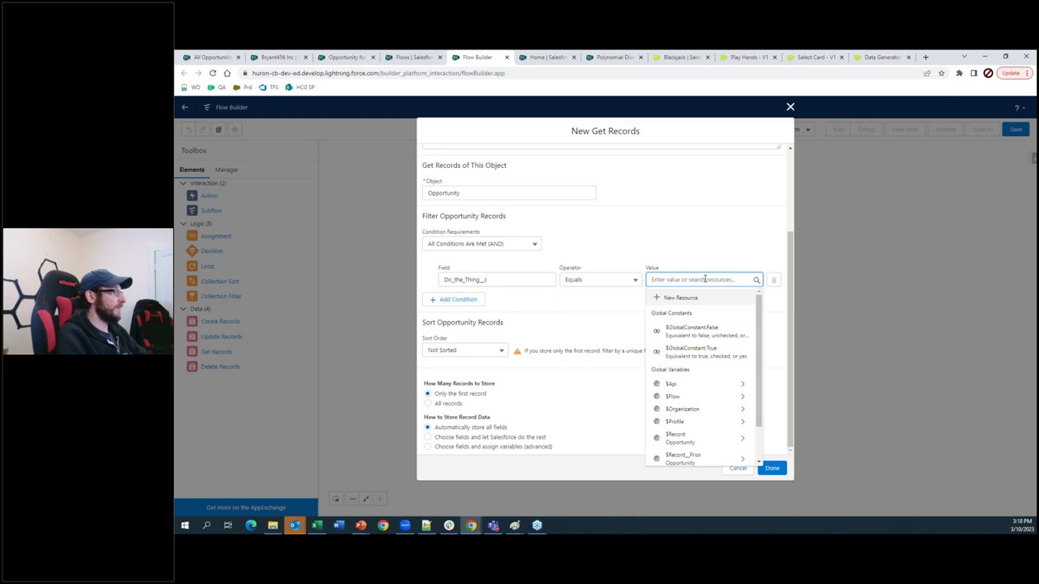
{"action": "type", "text": "true"}
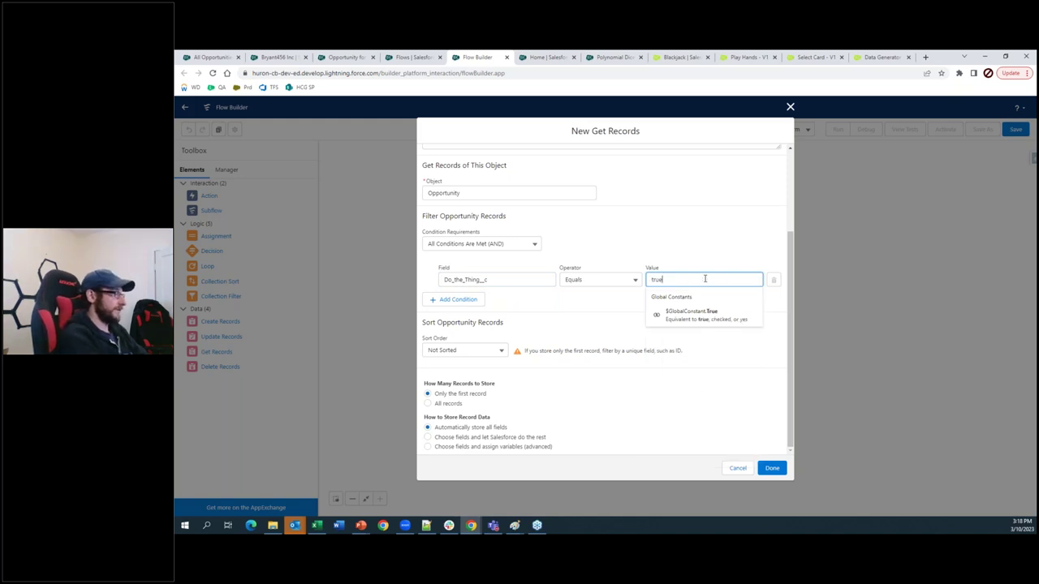
{"action": "left_click", "coordinate": [697, 315]}
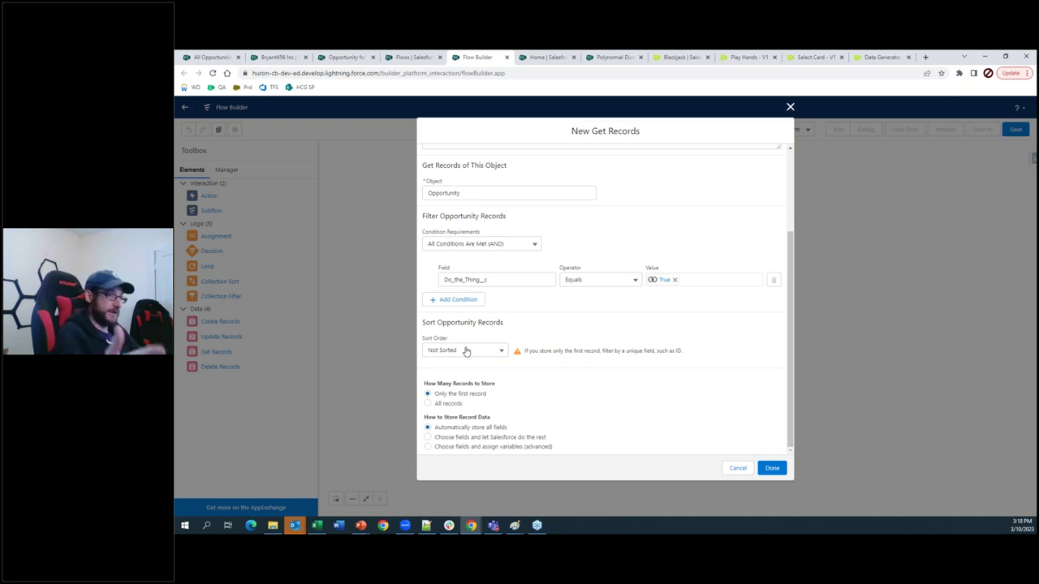
Sort the opportunity records by CreatedDate, trying Ascending order first and then choosing Descending.
{"action": "left_click", "coordinate": [466, 351]}
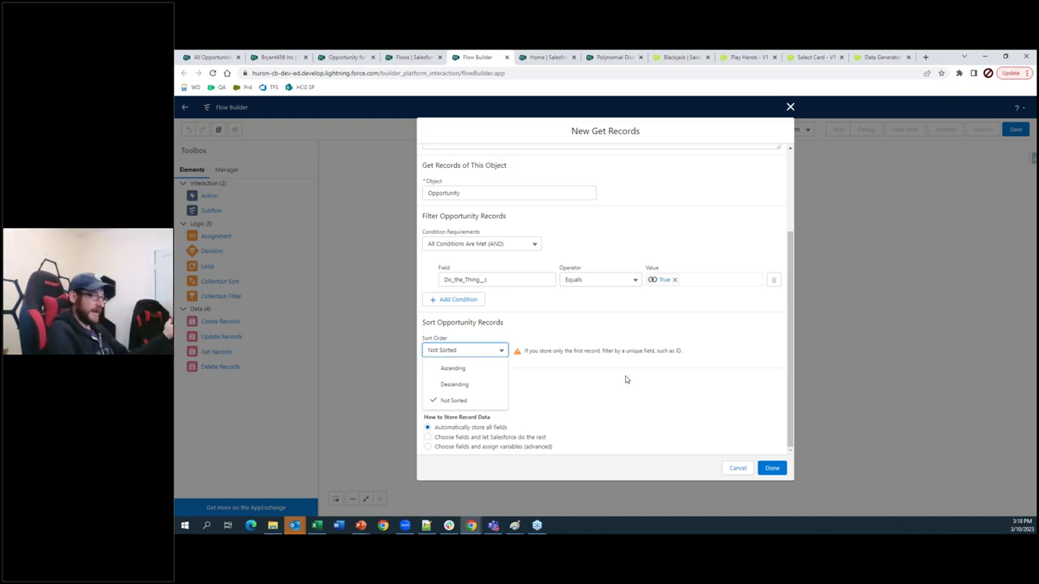
{"action": "left_click", "coordinate": [453, 367]}
{"action": "left_click", "coordinate": [539, 348]}
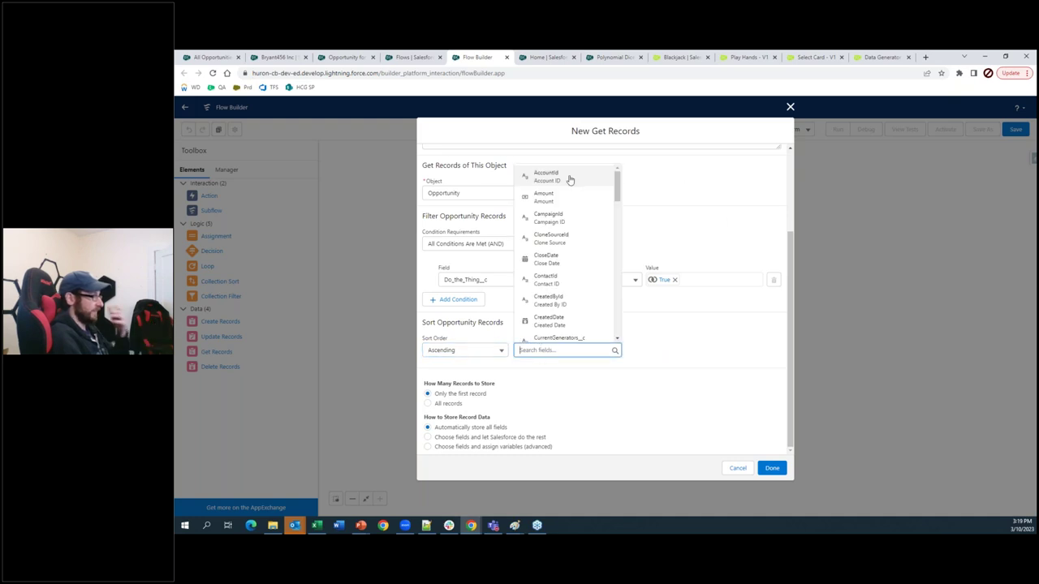
{"action": "left_click", "coordinate": [565, 322]}
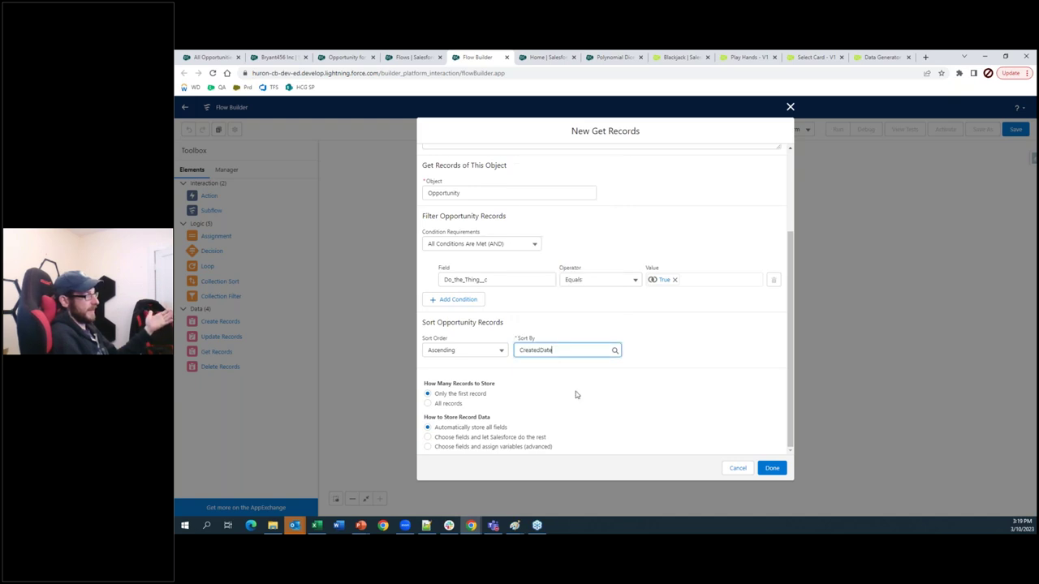
{"action": "left_click", "coordinate": [436, 347]}
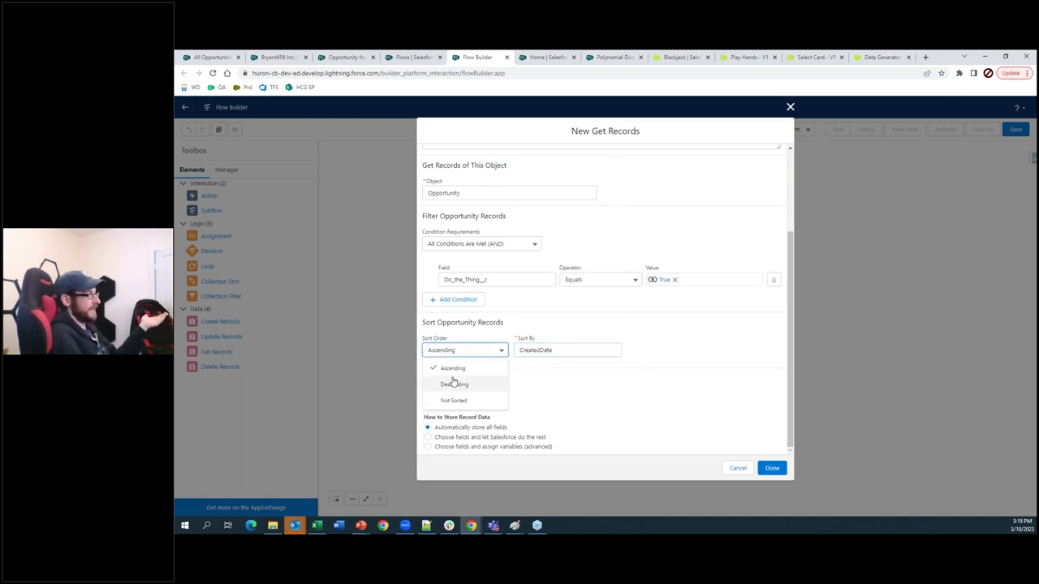
{"action": "left_click", "coordinate": [459, 384]}
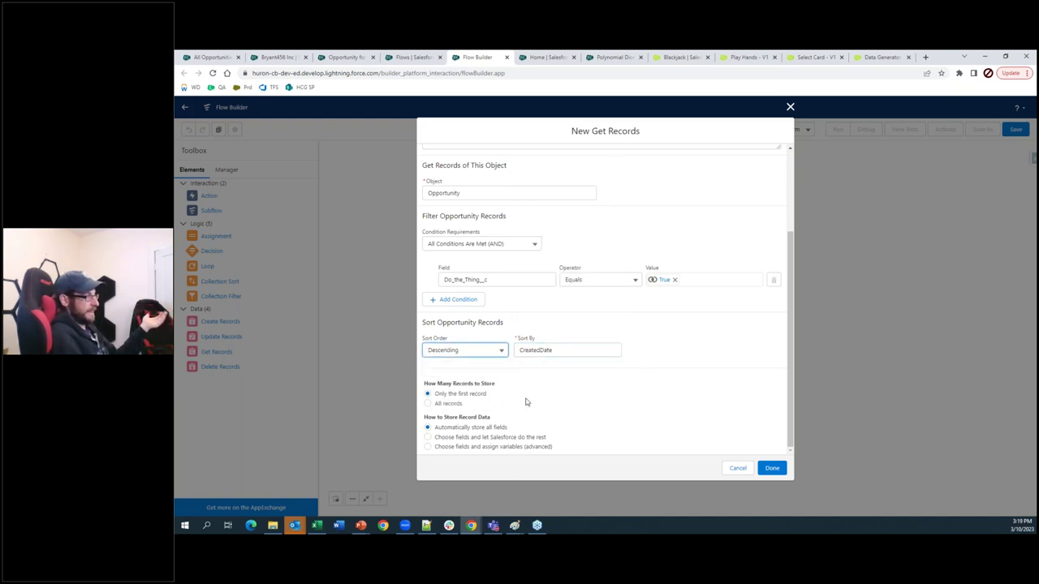
Try storing all records in the Get Records element, then switch back to only the first record.
{"action": "left_click", "coordinate": [449, 403]}
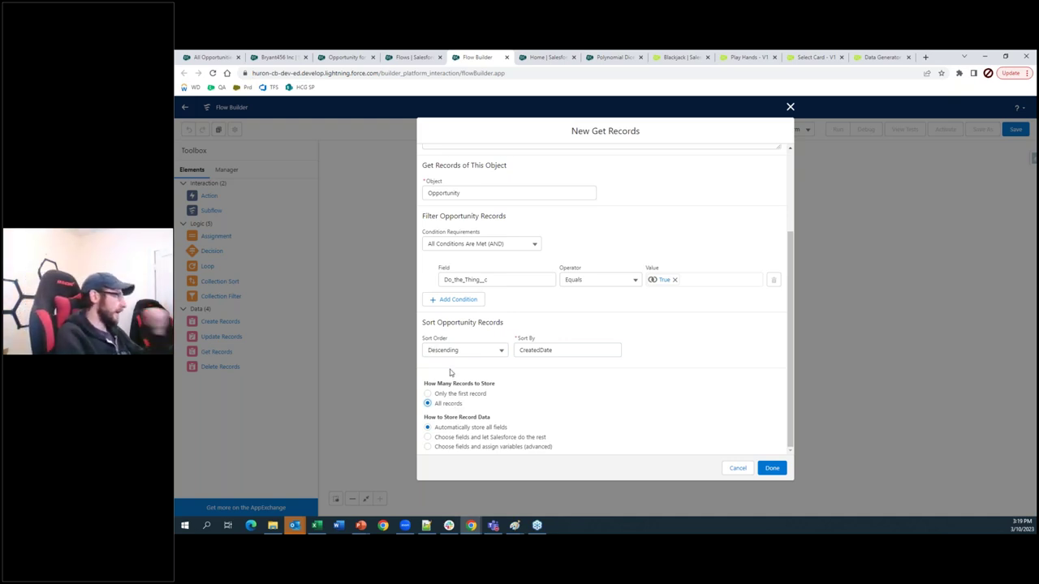
{"action": "left_click", "coordinate": [467, 396]}
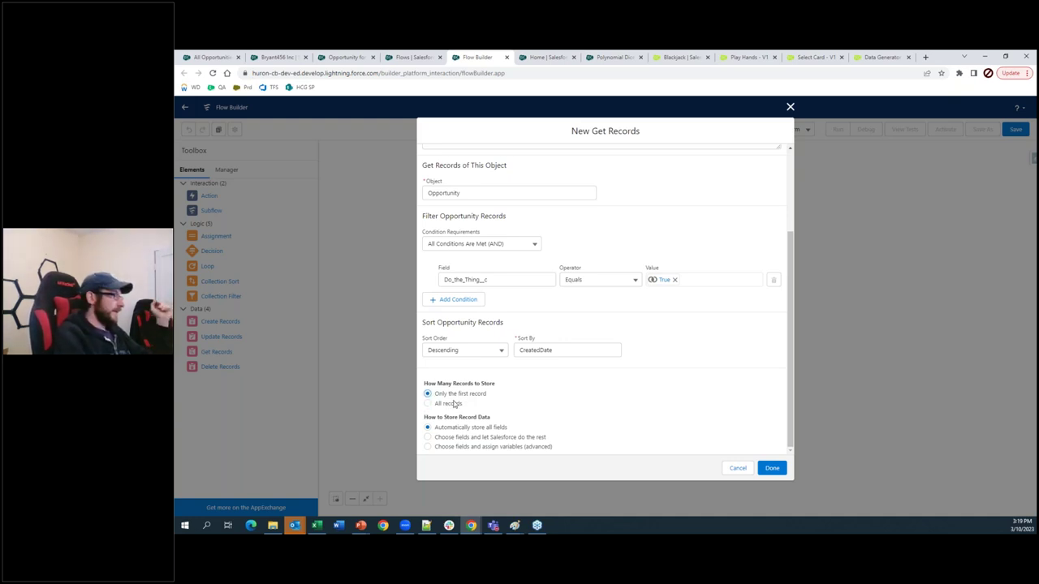
{"action": "left_click", "coordinate": [453, 404]}
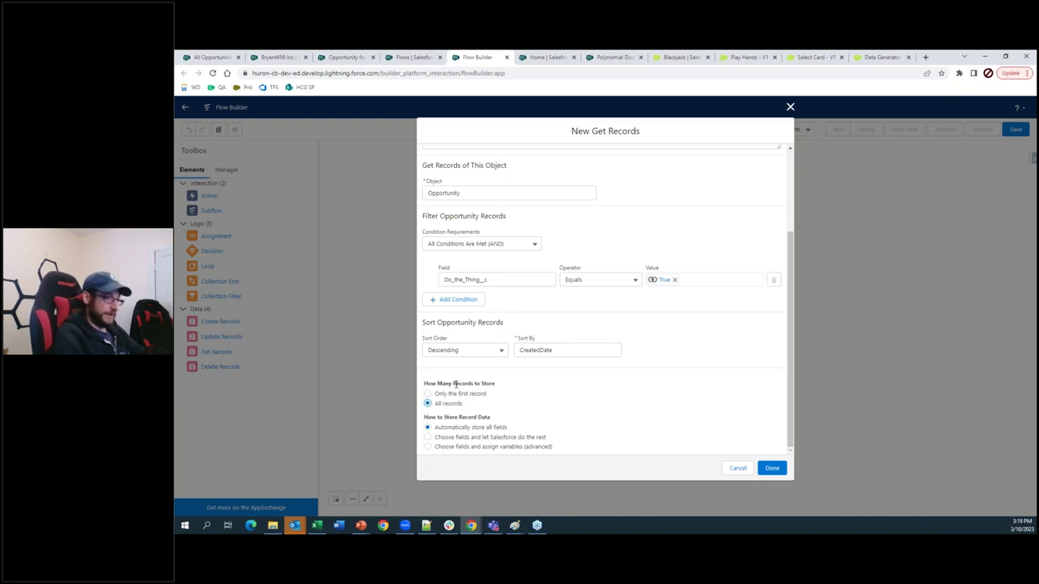
{"action": "left_click", "coordinate": [428, 393]}
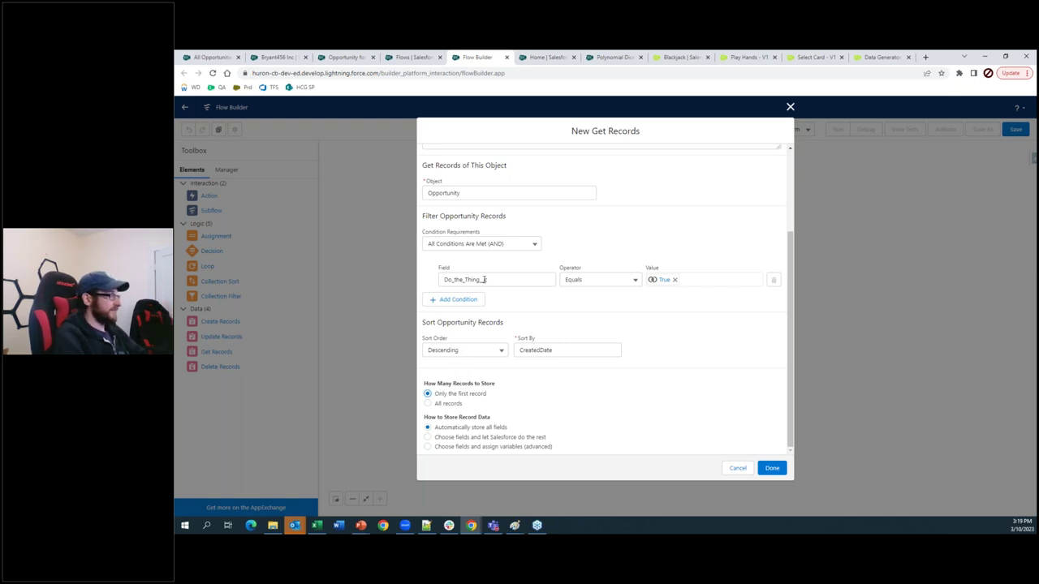
Set the sort order of the opportunity records to Not Sorted and finish the Get Records element.
{"action": "left_click", "coordinate": [495, 279]}
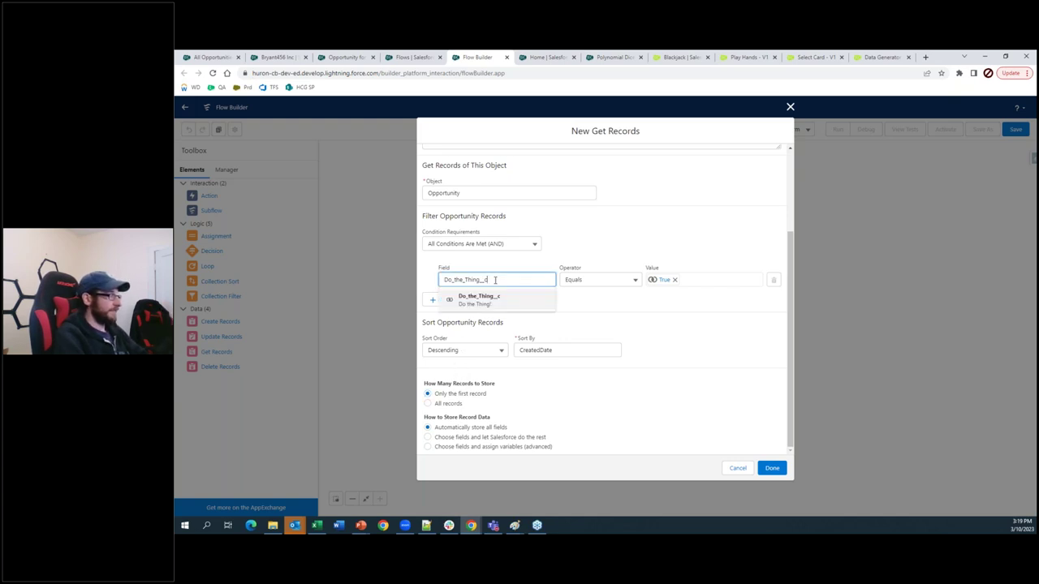
{"action": "left_click", "coordinate": [695, 350]}
{"action": "left_click", "coordinate": [477, 351]}
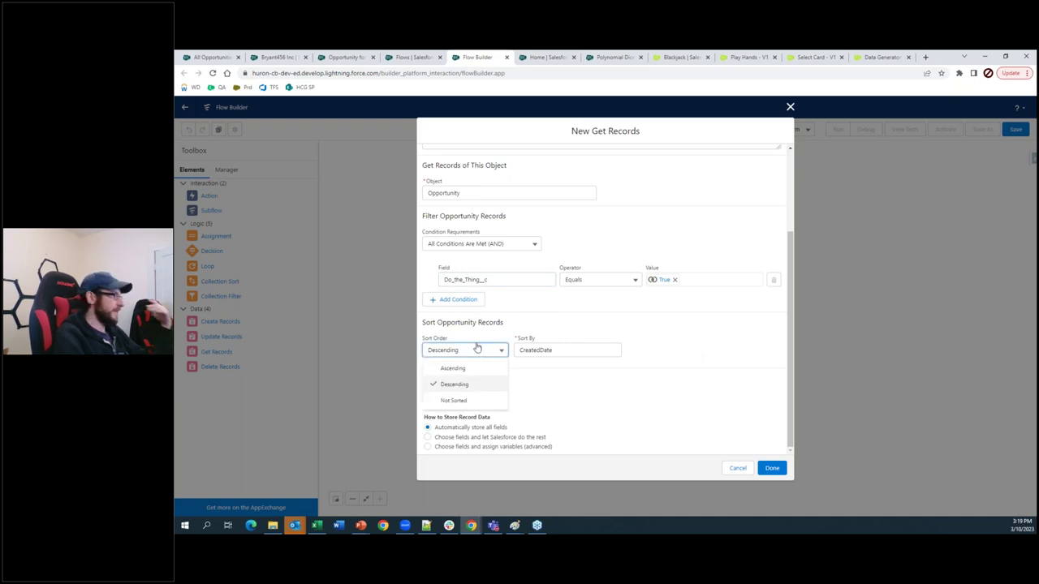
{"action": "left_click", "coordinate": [482, 401]}
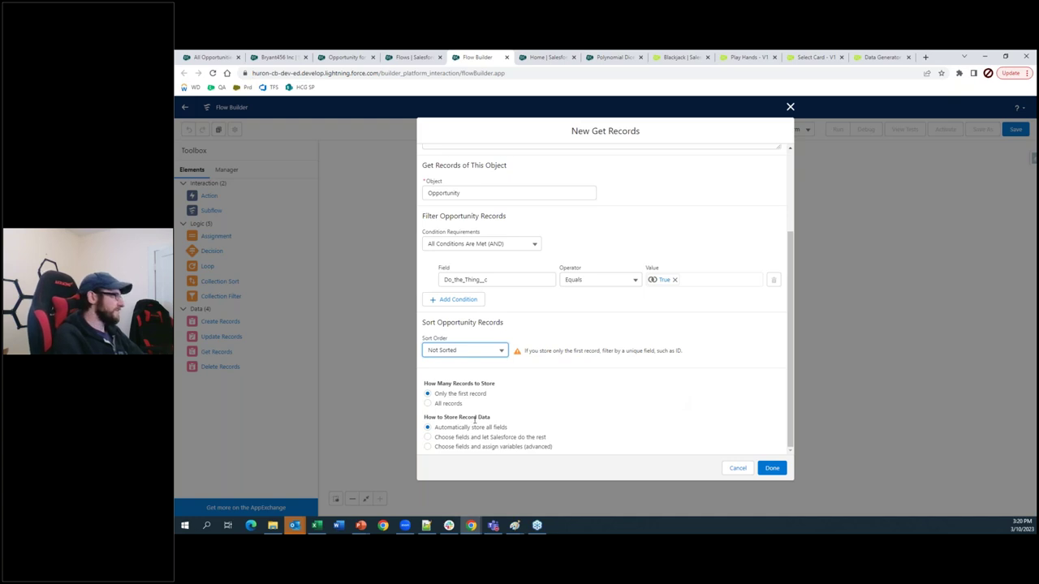
{"action": "left_click_drag", "start_coordinate": [435, 428], "coordinate": [534, 431]}
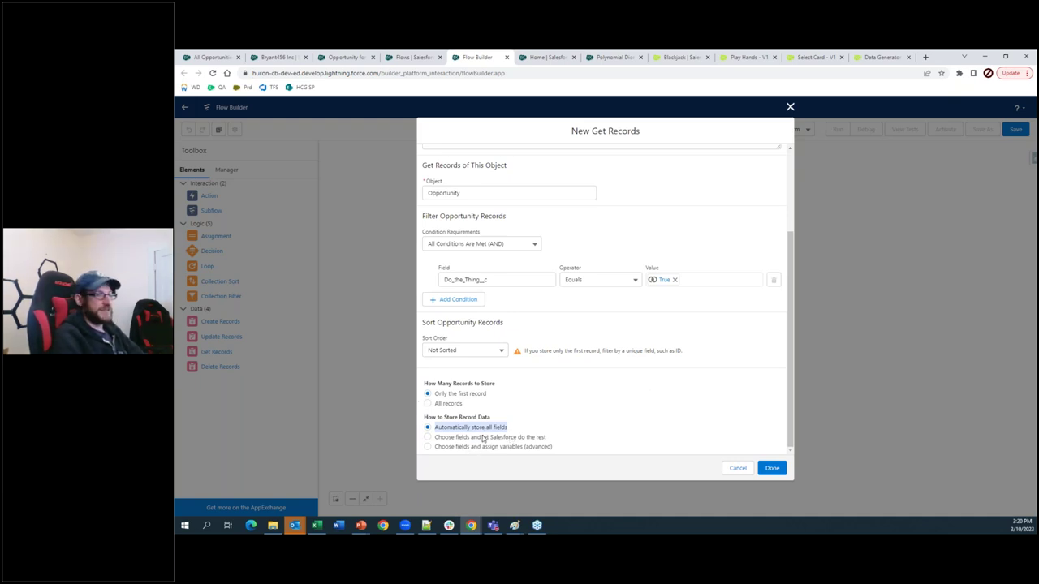
{"action": "left_click", "coordinate": [607, 414]}
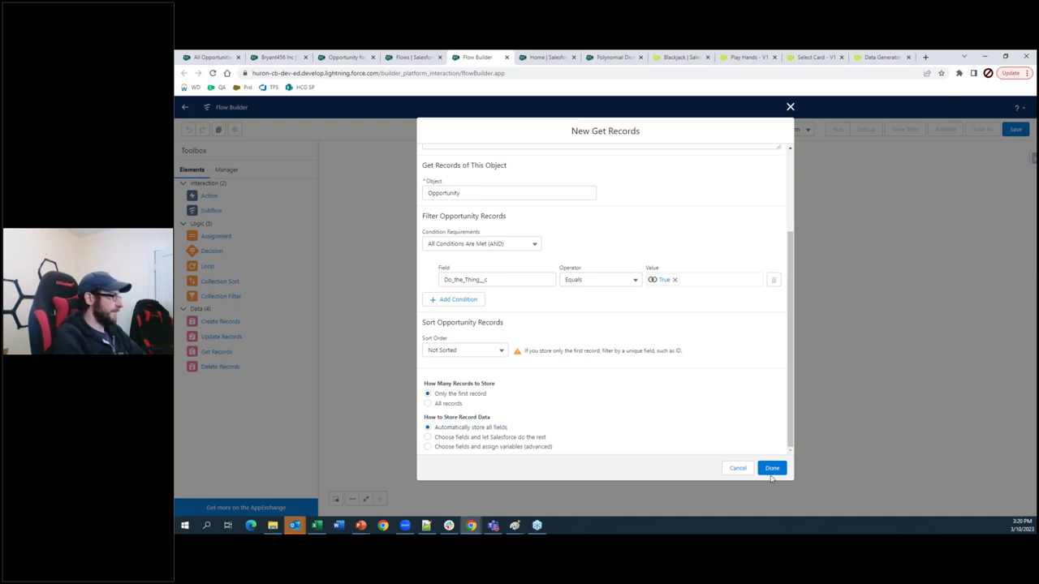
{"action": "left_click", "coordinate": [771, 469]}
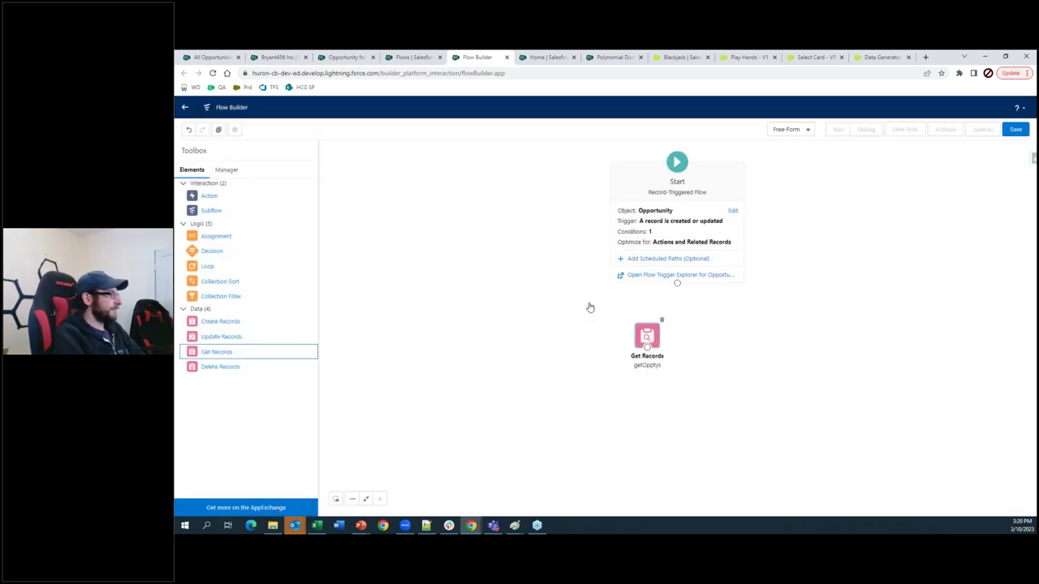
Review the Start element's entry conditions without changing them, and place the getOpptys element below and to the left of Start.
{"action": "left_click_drag", "start_coordinate": [647, 345], "coordinate": [531, 234]}
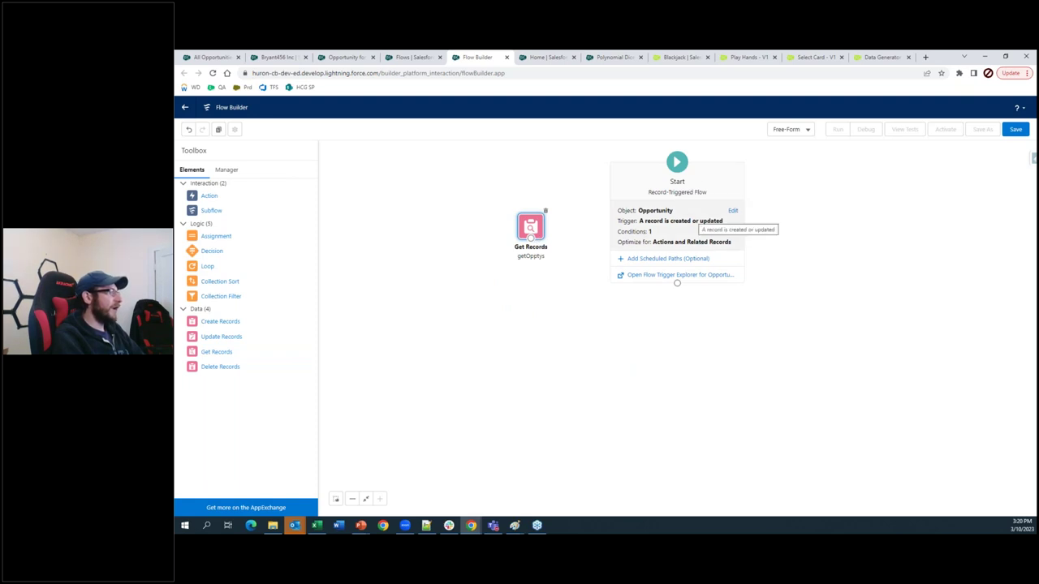
{"action": "left_click", "coordinate": [733, 210]}
{"action": "scroll", "coordinate": [694, 248], "scroll_direction": "down", "scroll_amount": 3}
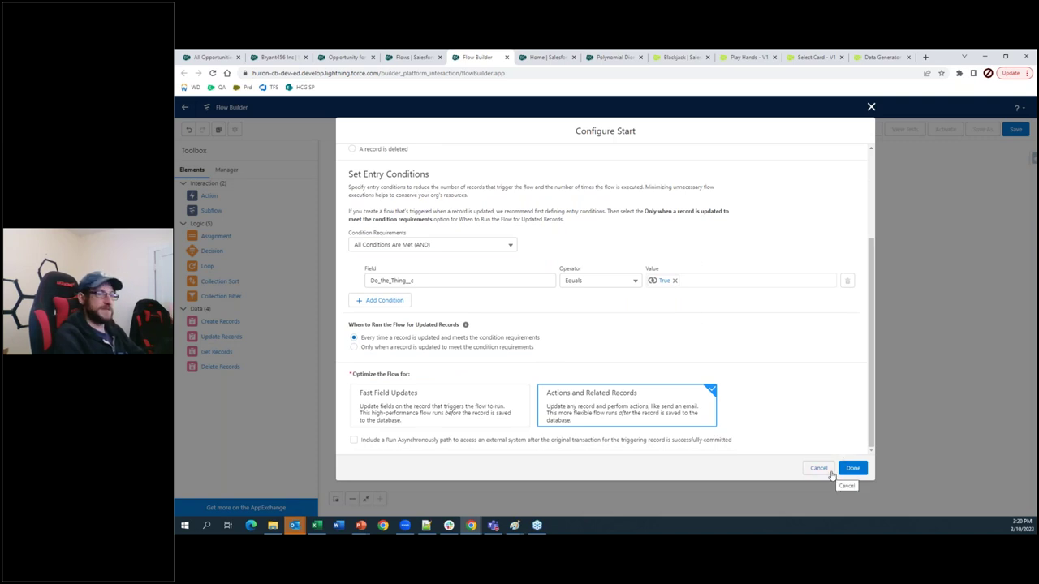
{"action": "left_click", "coordinate": [827, 469]}
{"action": "left_click_drag", "start_coordinate": [538, 228], "coordinate": [550, 367]}
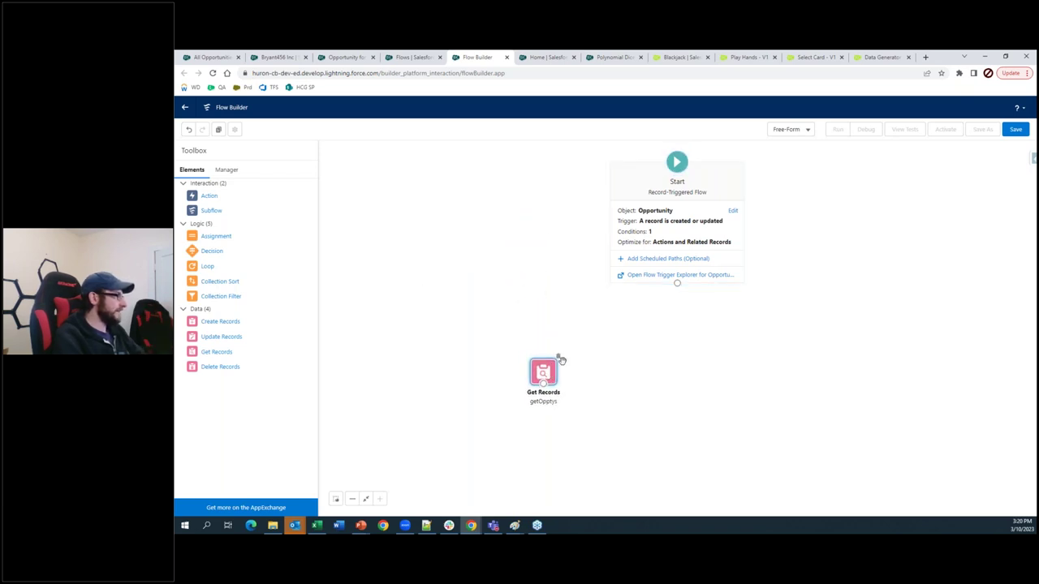
Open the getOpptys element for editing and examine how the Bryant456 Inc account and its opportunity record relate, returning to the flow.
{"action": "double_click", "coordinate": [543, 373]}
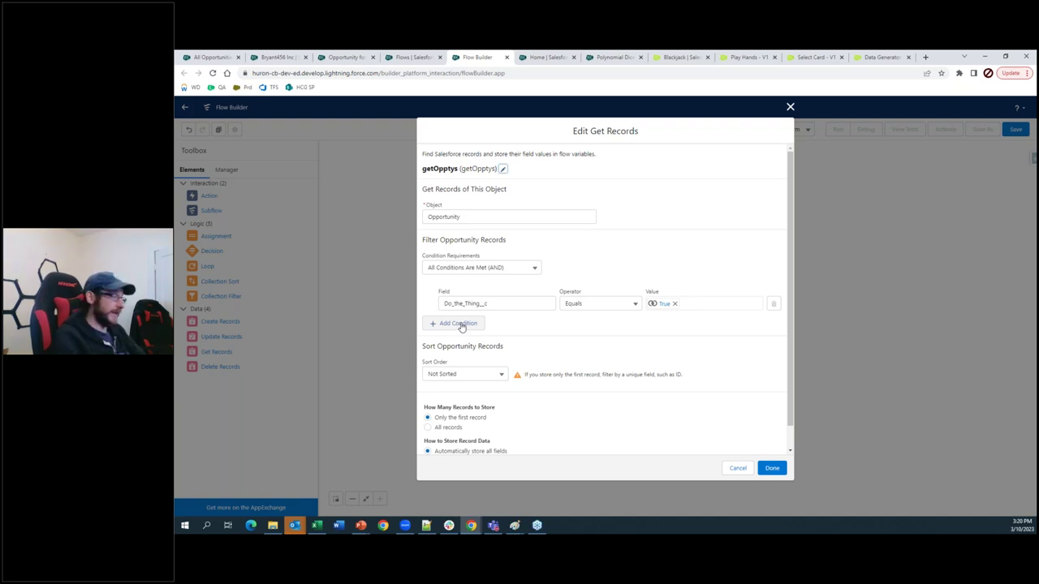
{"action": "left_click", "coordinate": [276, 57]}
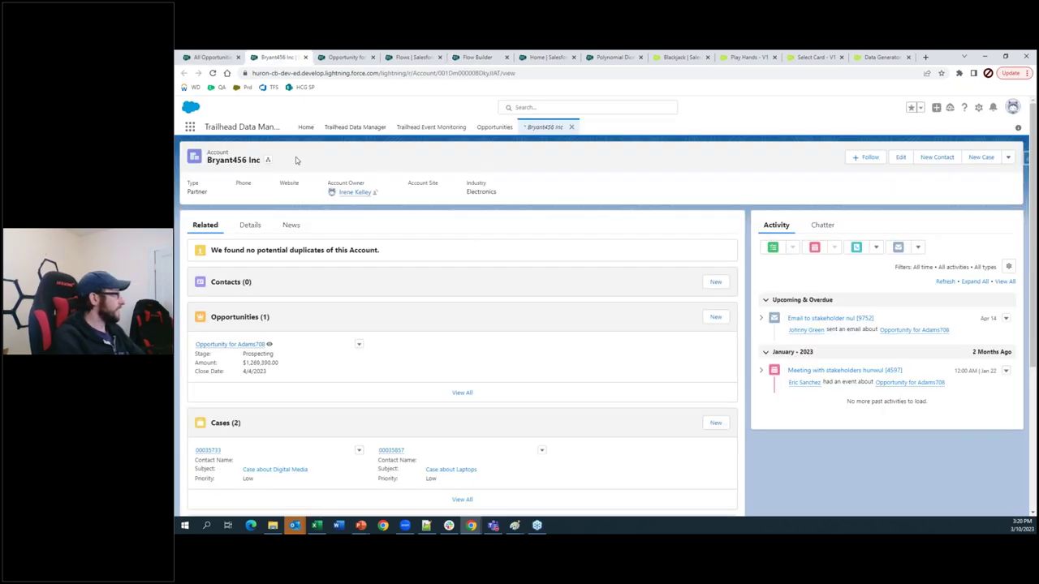
{"action": "left_click", "coordinate": [344, 57]}
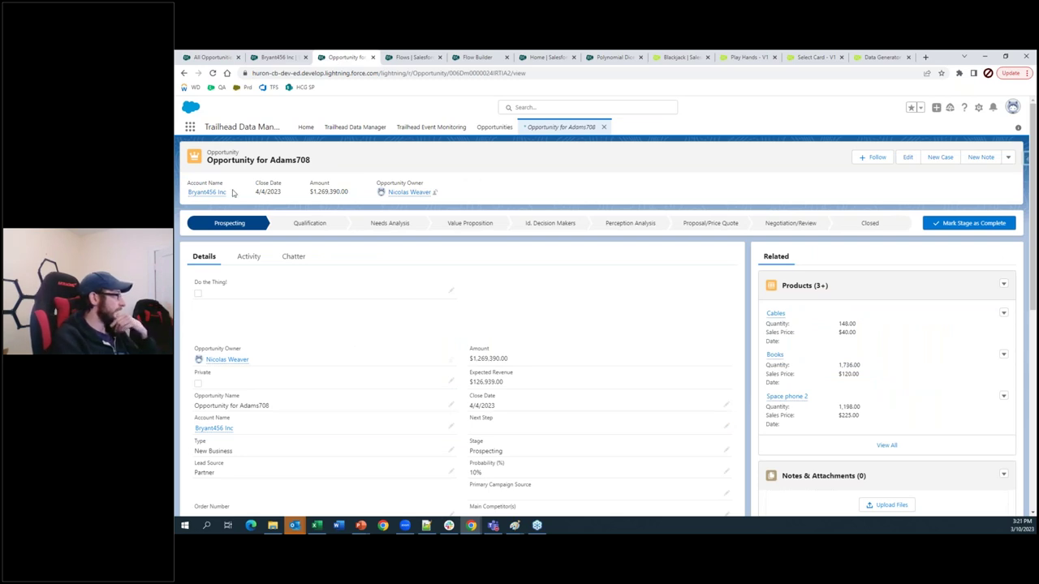
{"action": "mouse_move", "coordinate": [227, 192]}
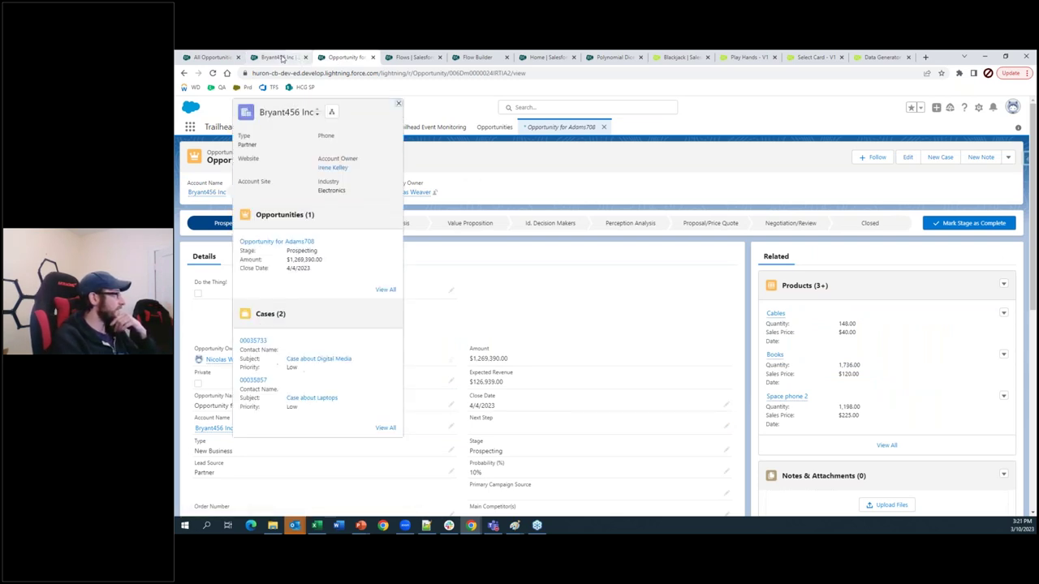
{"action": "left_click", "coordinate": [275, 57]}
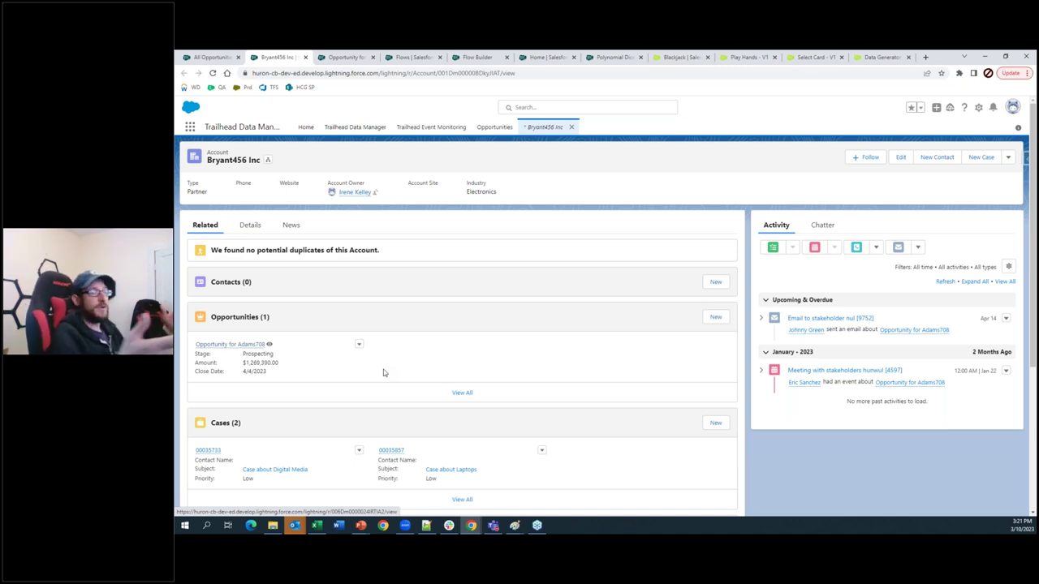
{"action": "left_click", "coordinate": [344, 57]}
{"action": "left_click", "coordinate": [415, 55]}
{"action": "left_click", "coordinate": [480, 57]}
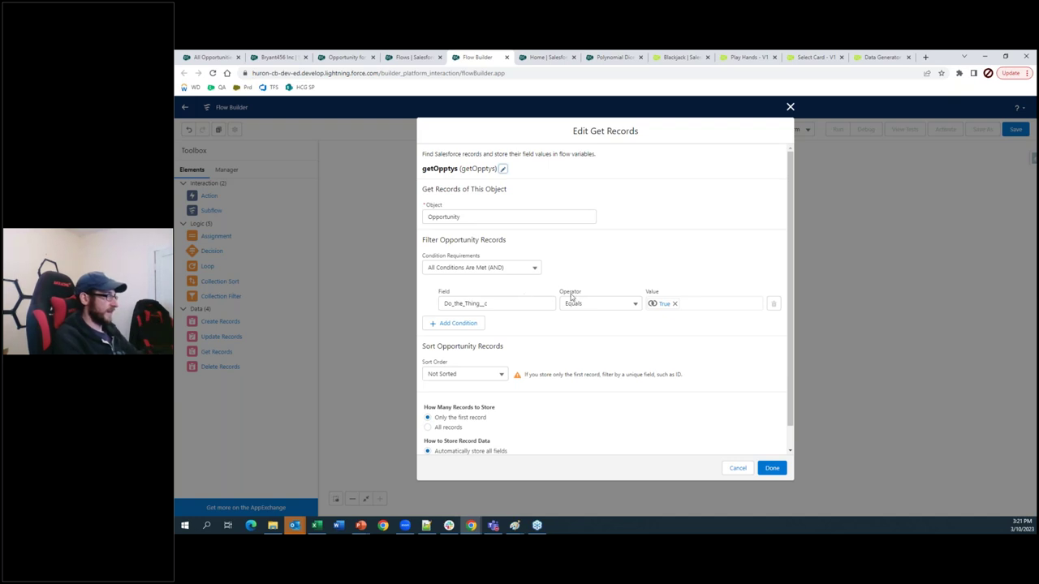
Change the value of the Do_the_Thing__c filter condition in getOpptys to $GlobalConstant.False.
{"action": "left_click", "coordinate": [674, 304]}
{"action": "left_click", "coordinate": [726, 302]}
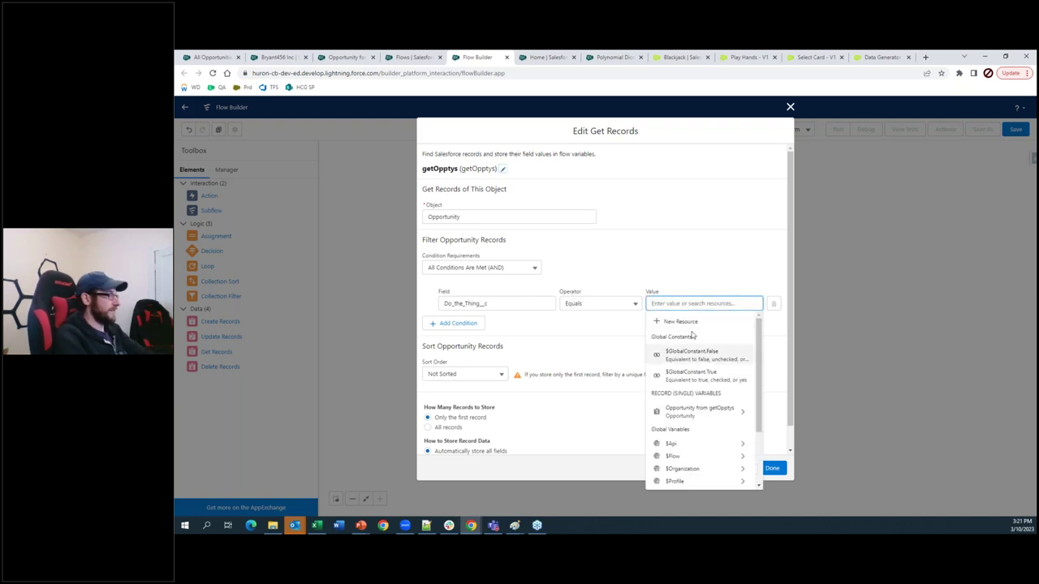
{"action": "type", "text": "fa"}
{"action": "key", "text": "Return"}
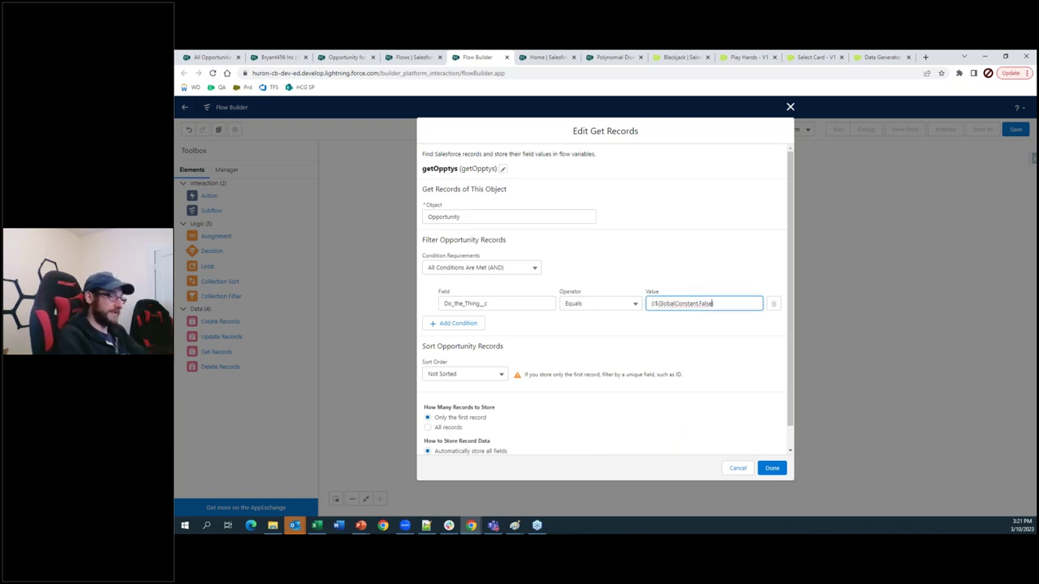
Add a second filter condition to getOpptys on the AccountId field with the Equals operator.
{"action": "left_click", "coordinate": [454, 323]}
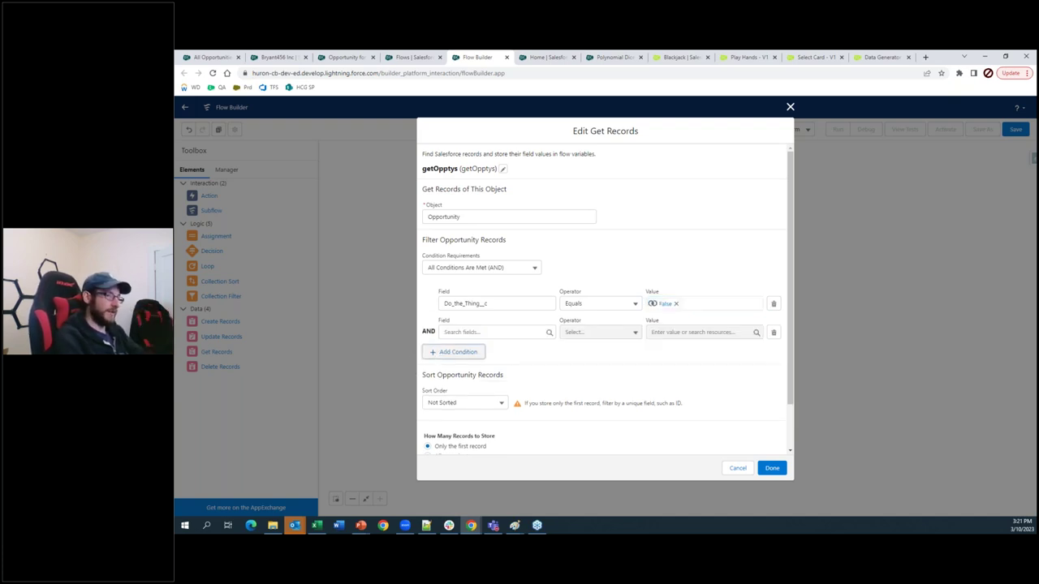
{"action": "left_click", "coordinate": [483, 332]}
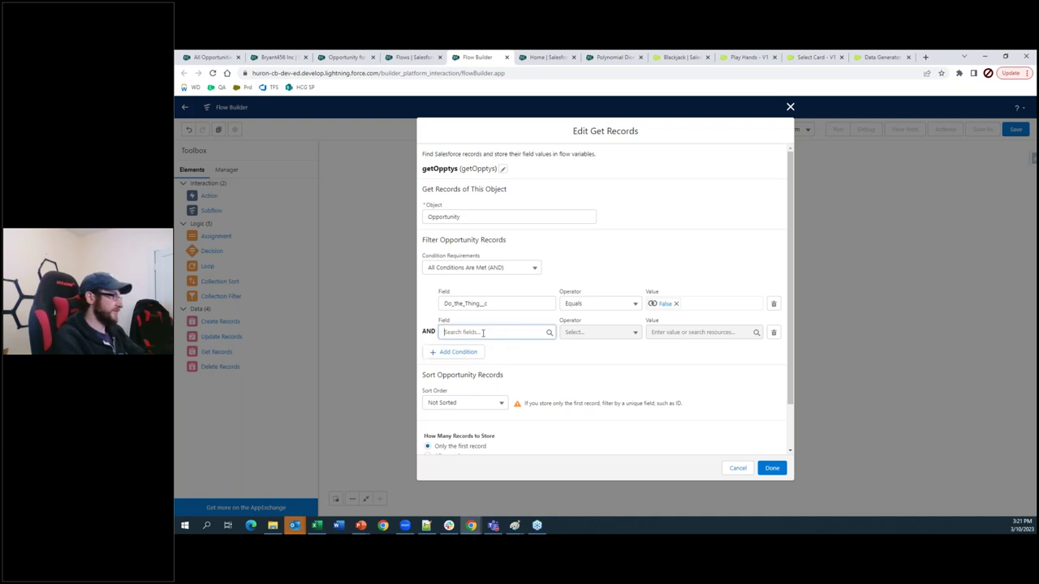
{"action": "left_click", "coordinate": [503, 159]}
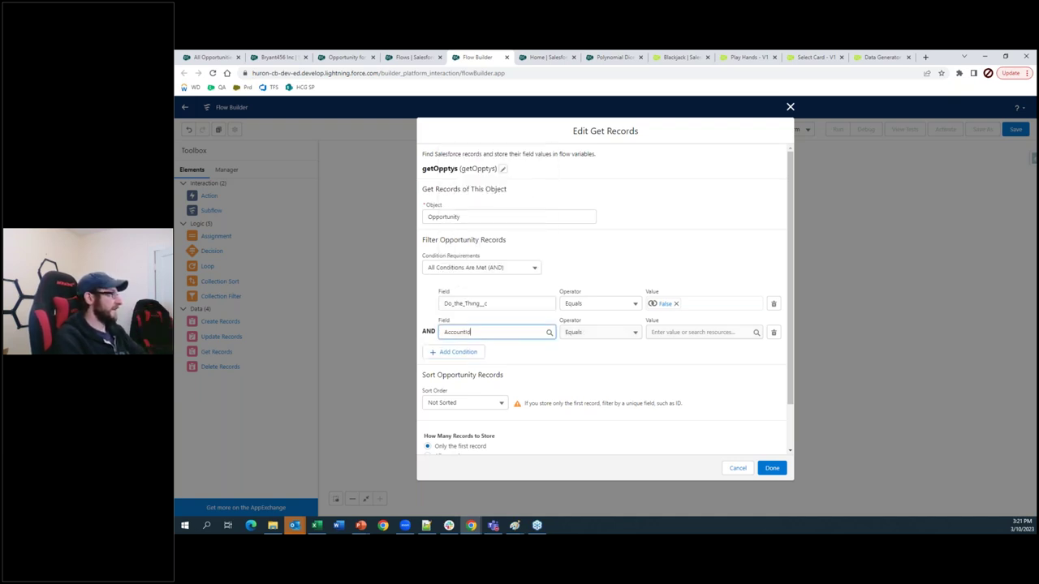
Try the $Flow global variable as the AccountId condition's value, examine its available fields, and clear it.
{"action": "left_click", "coordinate": [665, 333]}
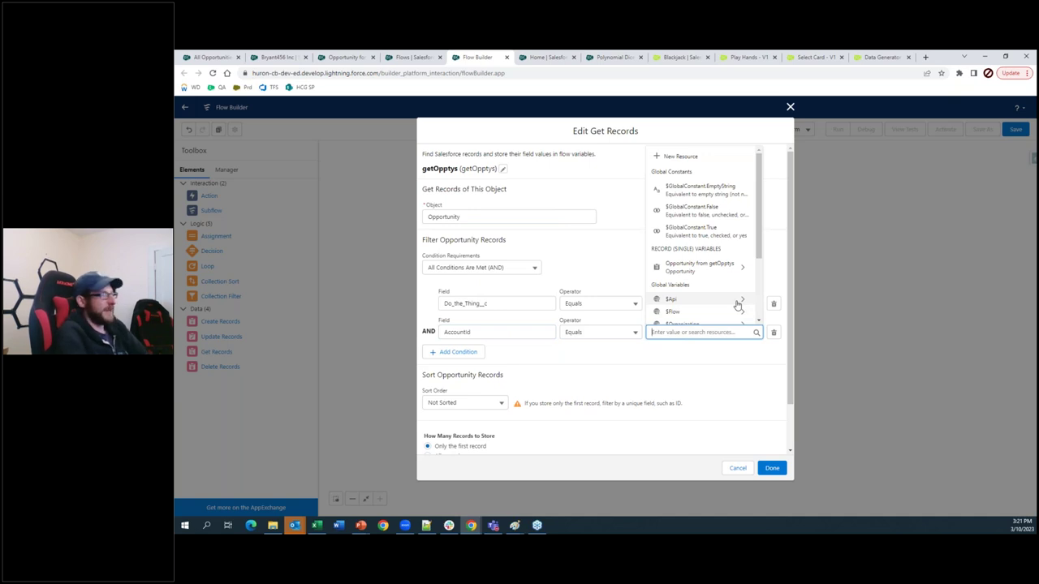
{"action": "left_click_drag", "start_coordinate": [758, 197], "coordinate": [759, 258]}
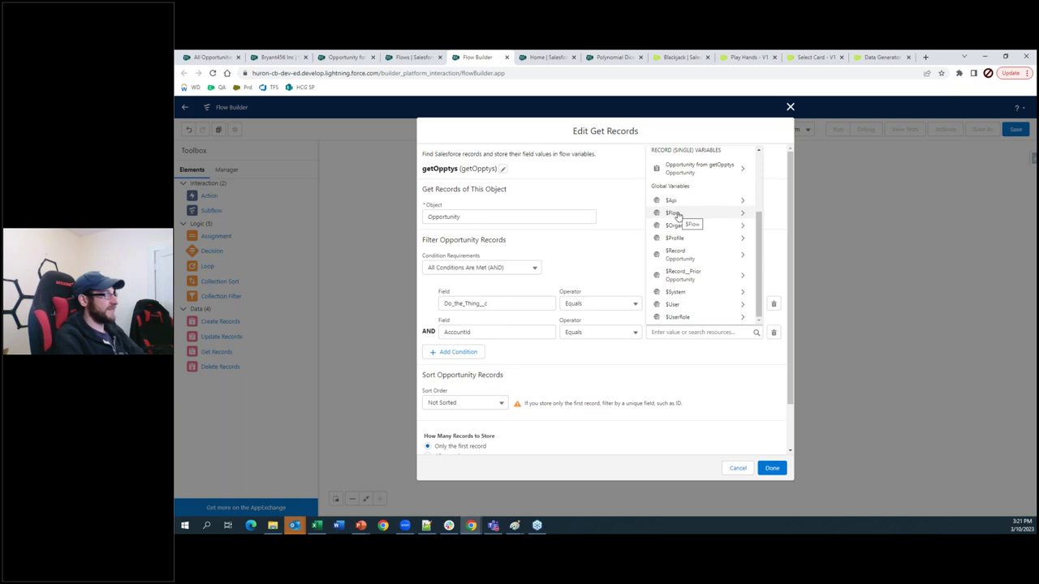
{"action": "left_click", "coordinate": [678, 213]}
{"action": "key", "text": "BackSpace"}
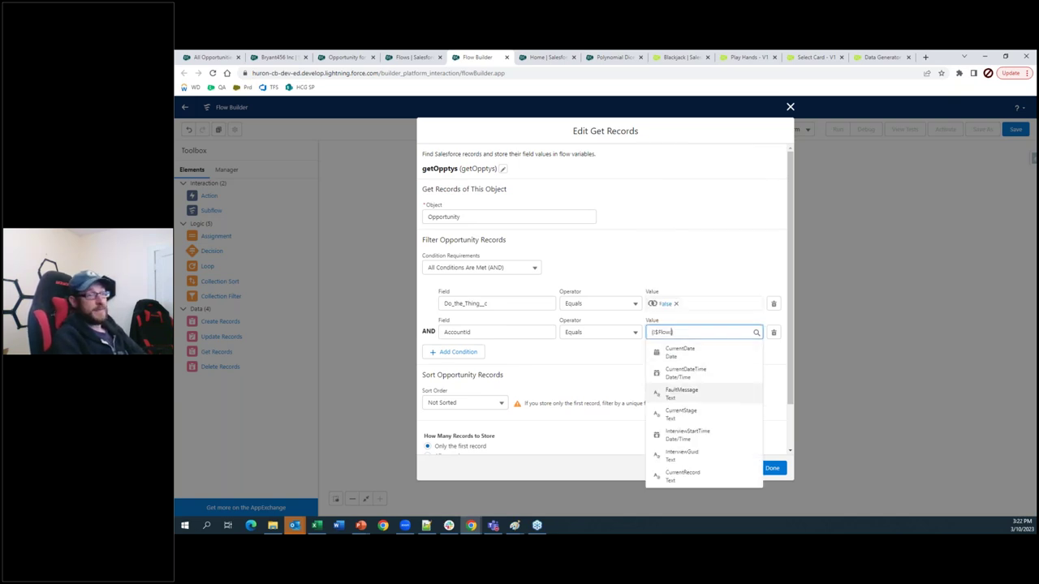
{"action": "type", "text": "."}
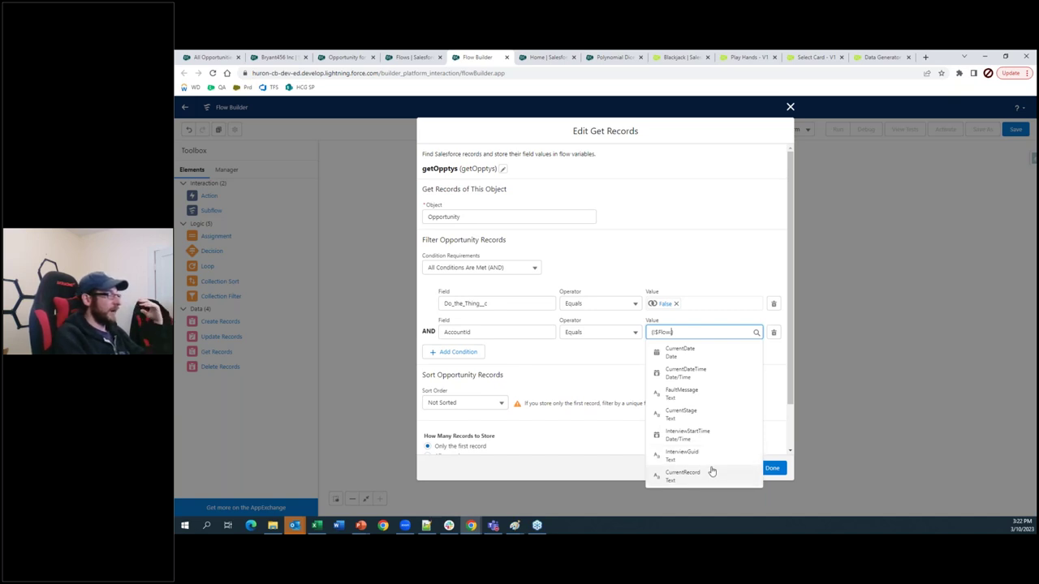
{"action": "type", "text": "."}
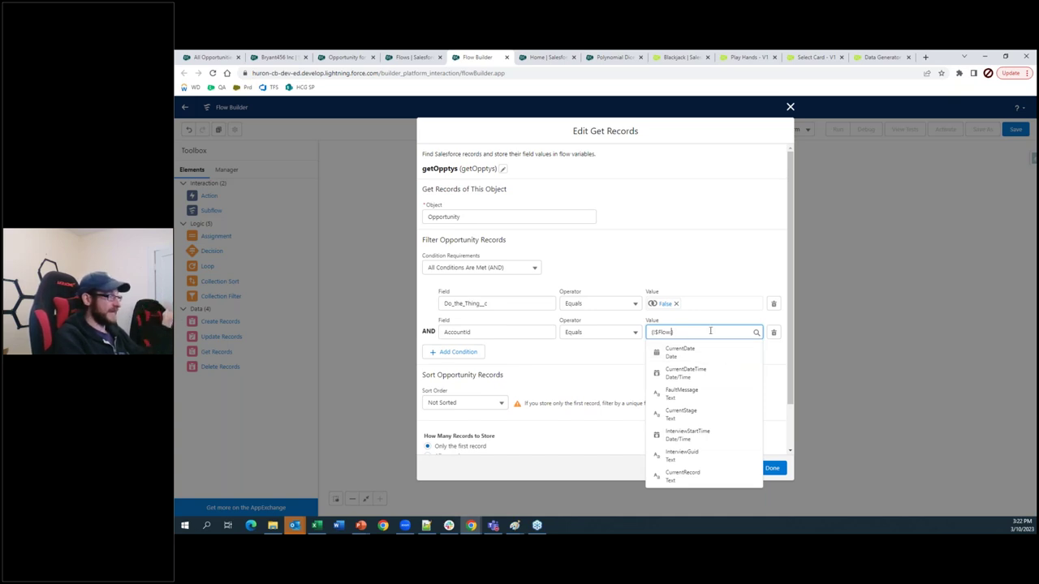
{"action": "key", "text": "ctrl+a"}
{"action": "key", "text": "BackSpace"}
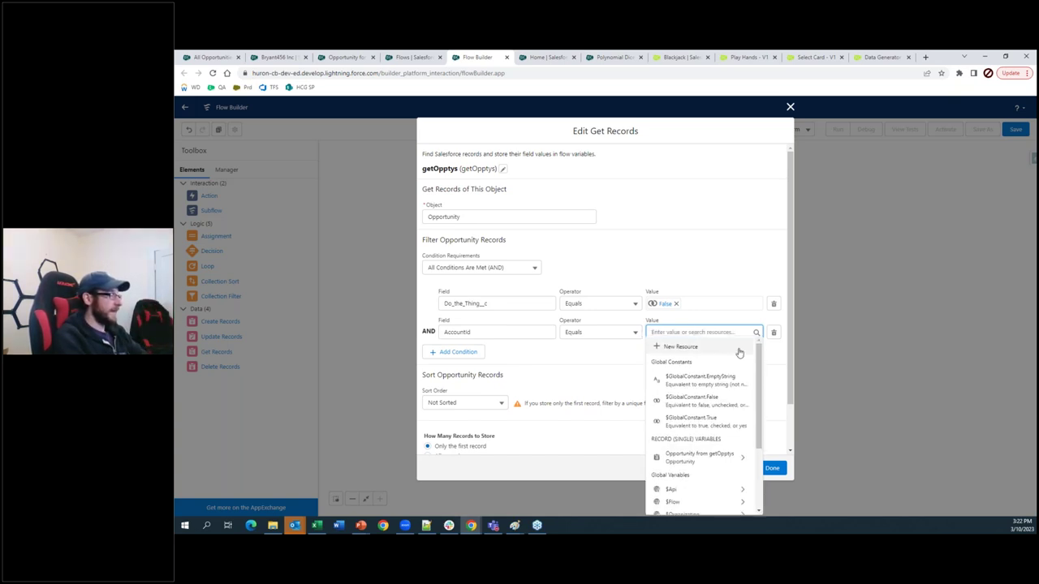
Try the $System global variable as the AccountId condition's value, examine what it offers, and clear it.
{"action": "left_click_drag", "start_coordinate": [758, 373], "coordinate": [763, 414]}
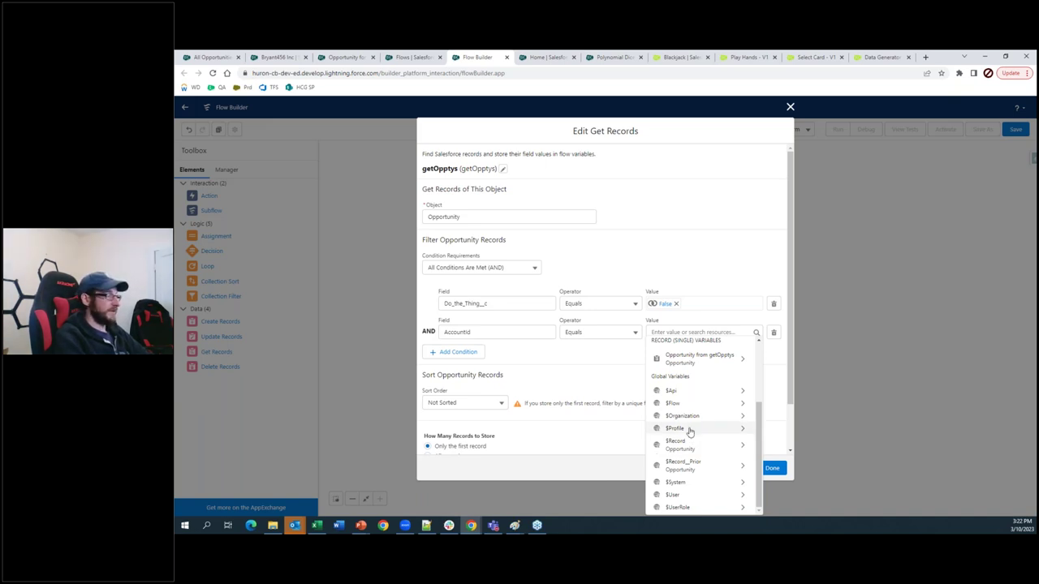
{"action": "left_click", "coordinate": [677, 481]}
{"action": "left_click", "coordinate": [703, 331]}
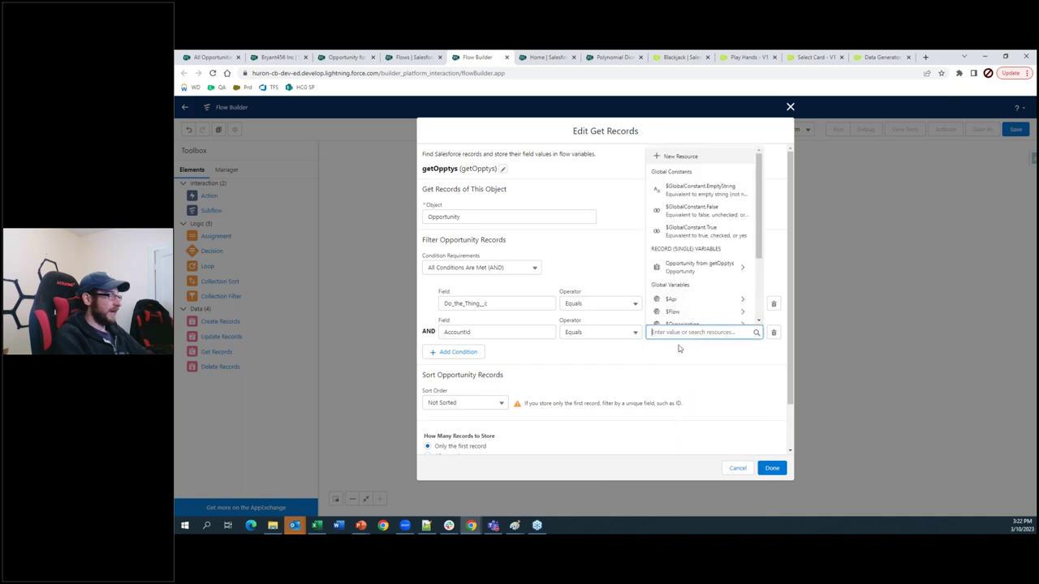
{"action": "scroll", "coordinate": [685, 268], "scroll_direction": "down", "scroll_amount": 3}
{"action": "left_click", "coordinate": [688, 302]}
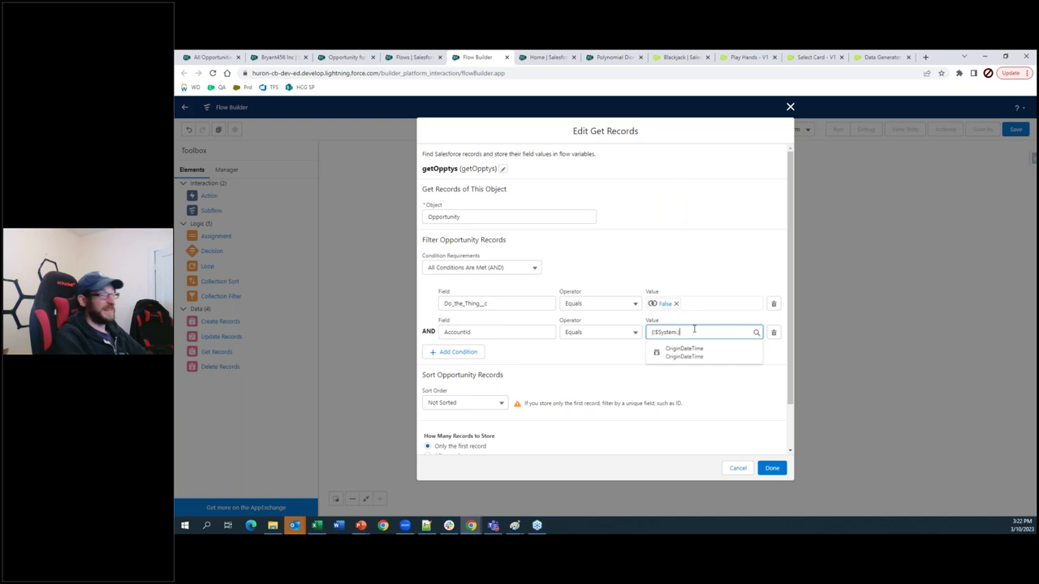
{"action": "key", "text": "ctrl+a"}
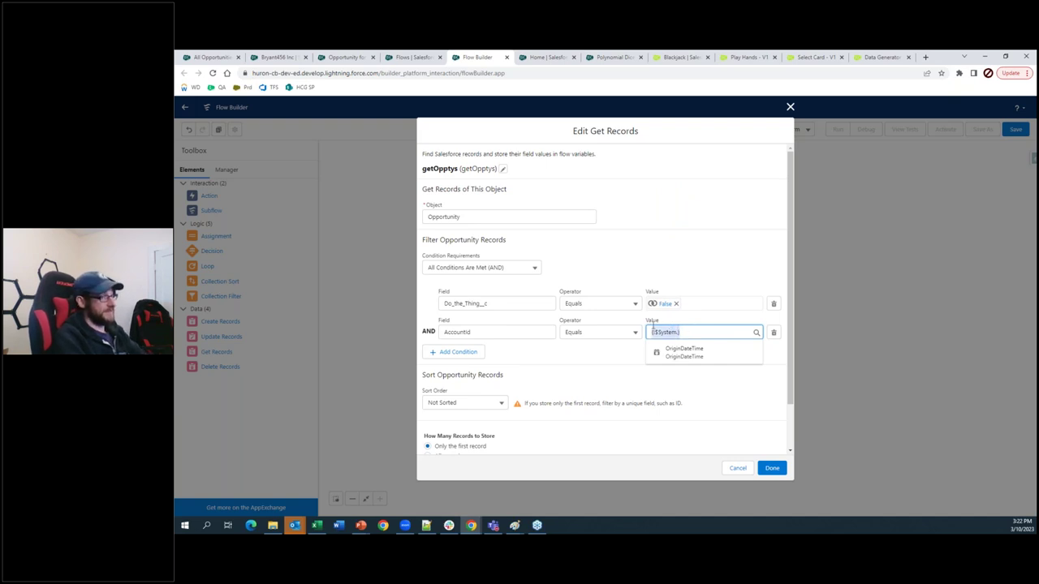
{"action": "key", "text": "BackSpace"}
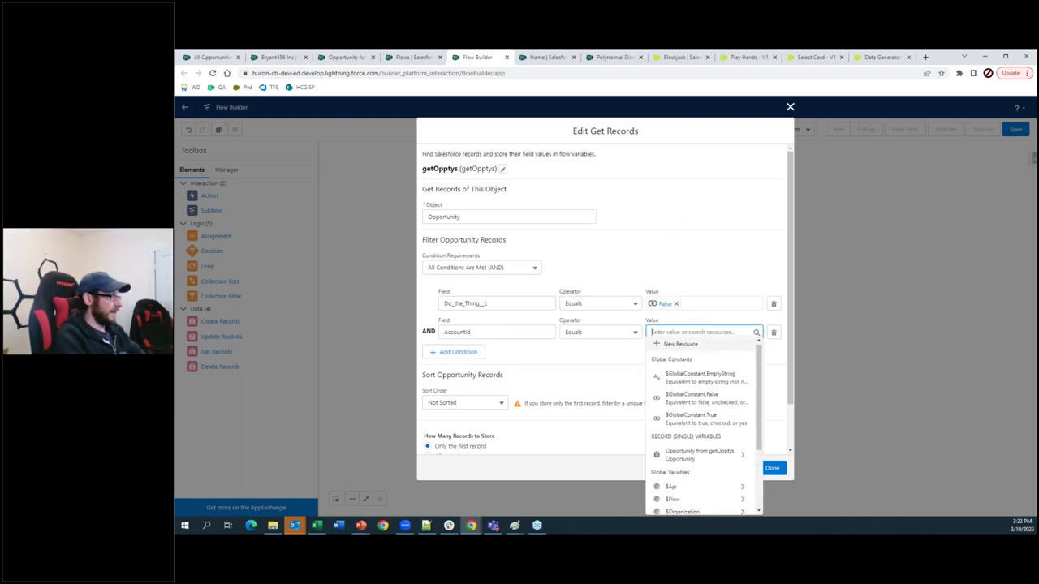
Try the $Record__Prior global variable as the AccountId condition's value, examine its opportunity fields, and clear it.
{"action": "scroll", "coordinate": [686, 487], "scroll_direction": "down", "scroll_amount": 3}
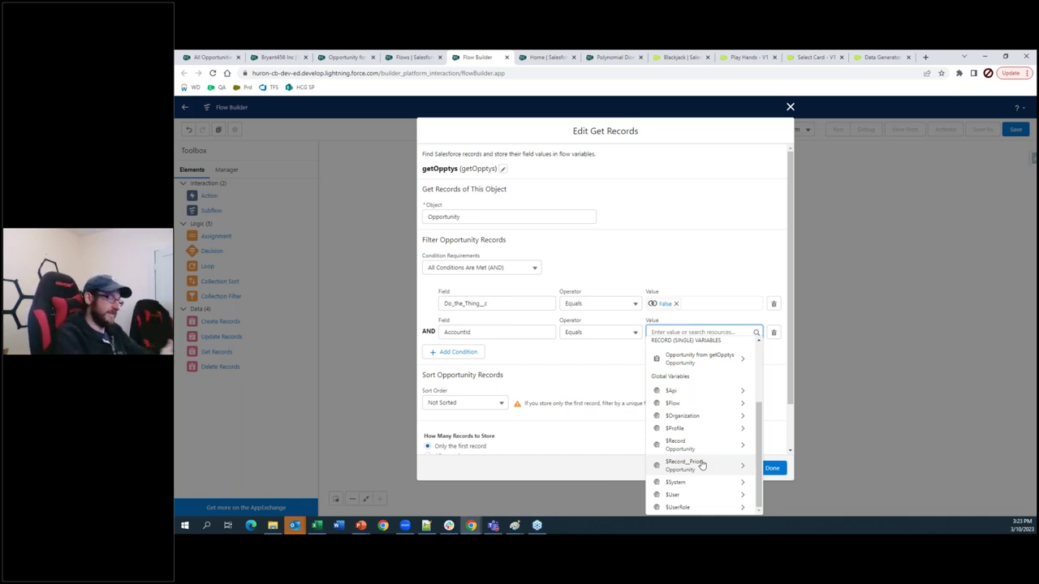
{"action": "left_click", "coordinate": [702, 464]}
{"action": "scroll", "coordinate": [722, 193], "scroll_direction": "up", "scroll_amount": 3}
{"action": "scroll", "coordinate": [722, 193], "scroll_direction": "up", "scroll_amount": 4}
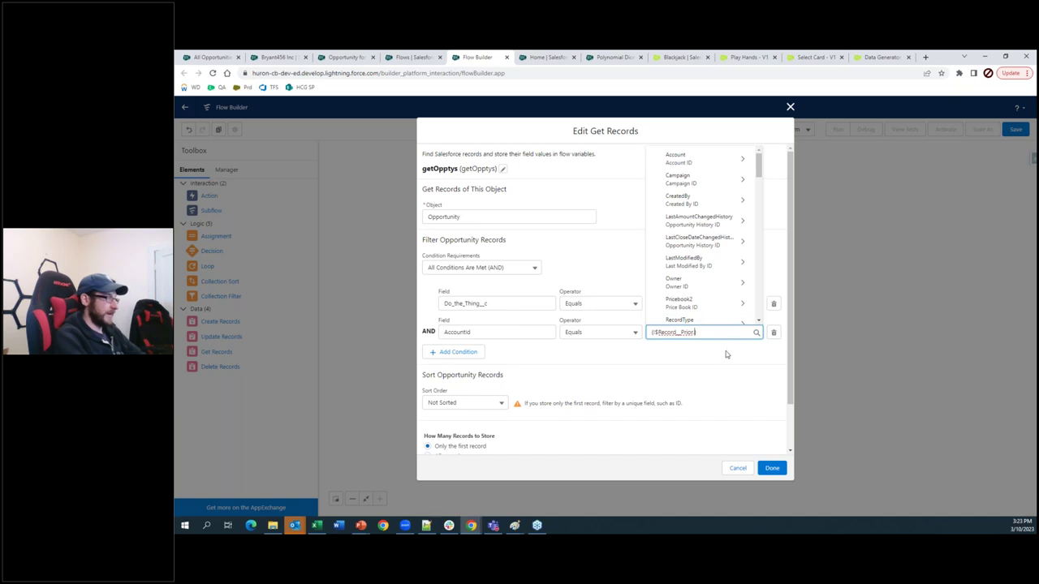
{"action": "left_click", "coordinate": [710, 328]}
{"action": "left_click", "coordinate": [710, 328]}
{"action": "key", "text": "ctrl+a"}
{"action": "key", "text": "BackSpace"}
Start the AccountId condition's value with the $Record global variable and examine its related-record entries.
{"action": "left_click", "coordinate": [709, 327]}
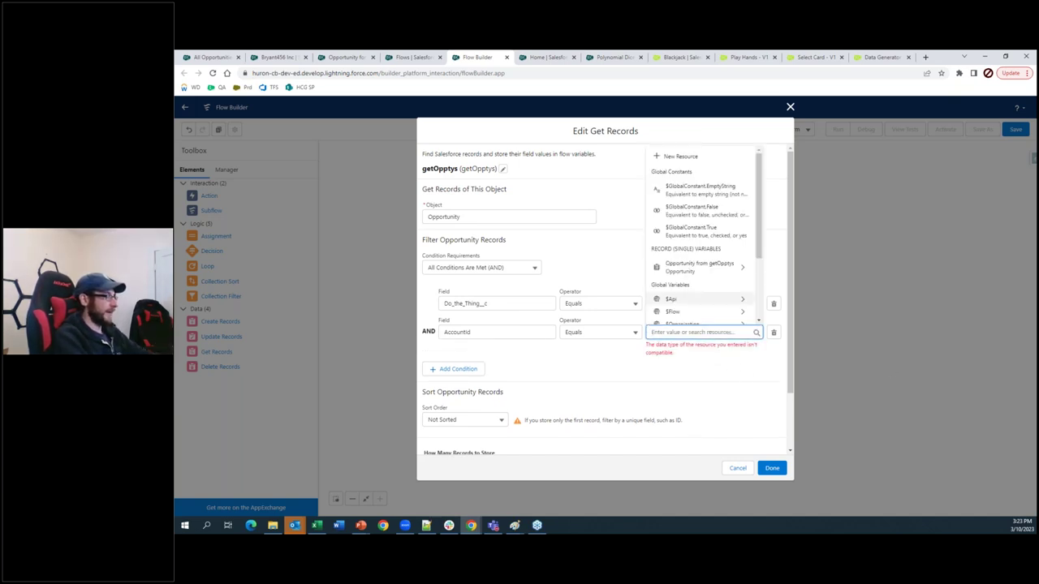
{"action": "scroll", "coordinate": [706, 235], "scroll_direction": "down", "scroll_amount": 5}
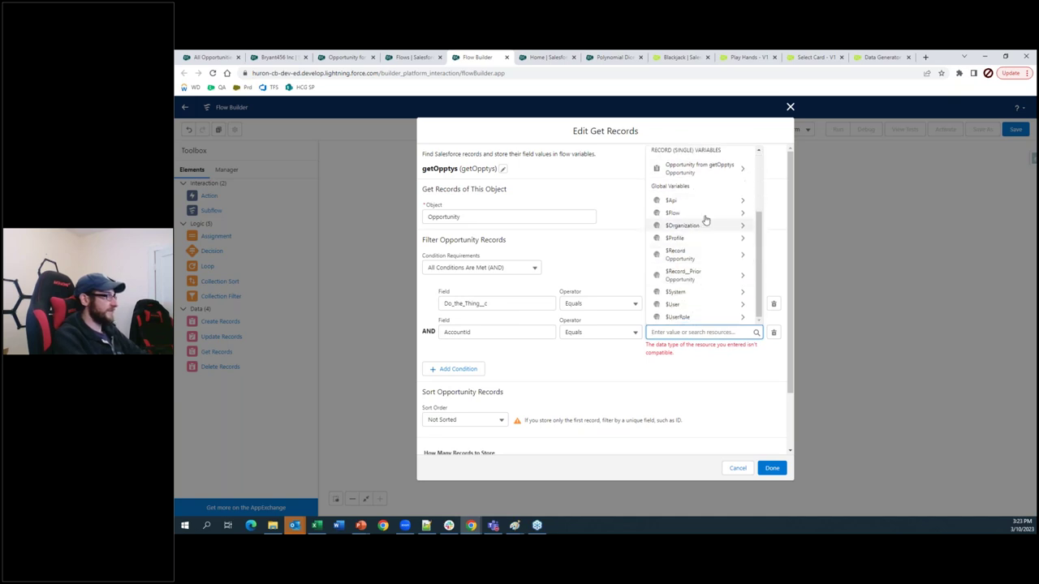
{"action": "left_click", "coordinate": [692, 255]}
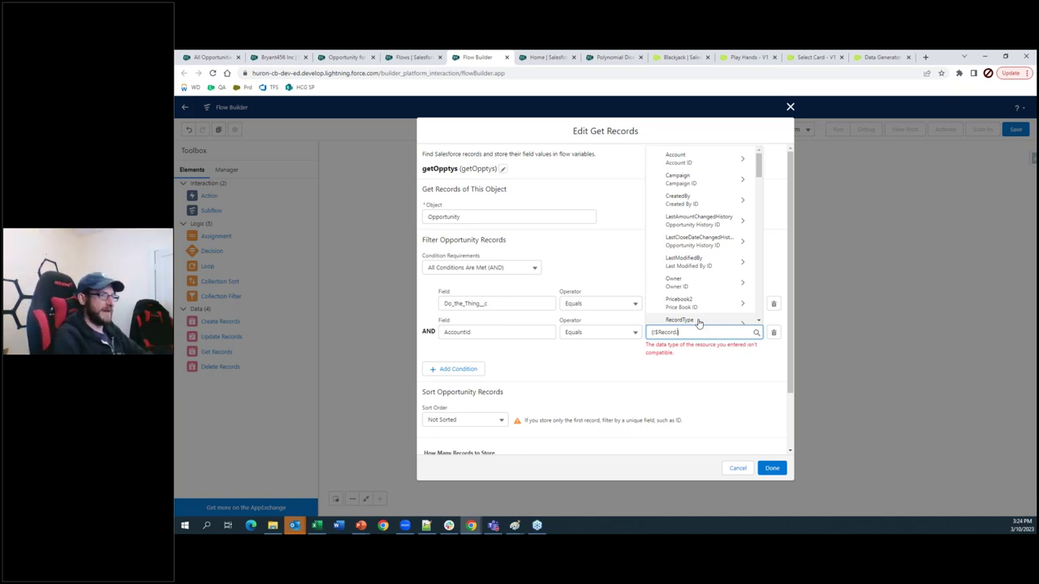
{"action": "key", "text": "Up"}
{"action": "key", "text": "Up"}
{"action": "key", "text": "Up"}
{"action": "key", "text": "Up"}
{"action": "key", "text": "Up"}
{"action": "key", "text": "Up"}
{"action": "key", "text": "Up"}
{"action": "key", "text": "Up"}
{"action": "key", "text": "Up"}
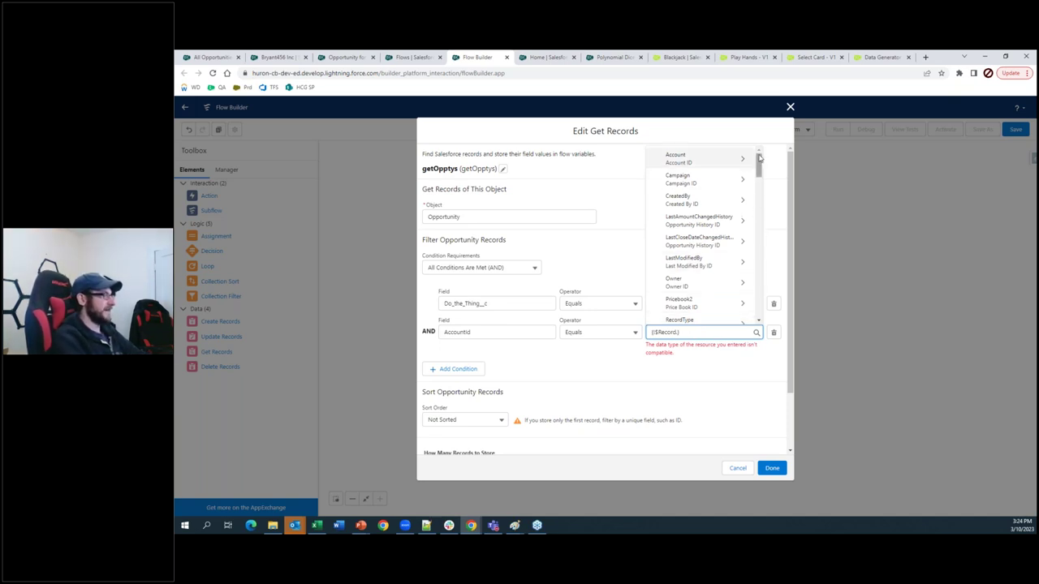
{"action": "mouse_move", "coordinate": [760, 164]}
{"action": "left_mouse_down"}
{"action": "mouse_move", "coordinate": [755, 303]}
{"action": "mouse_move", "coordinate": [756, 159]}
{"action": "left_mouse_up"}
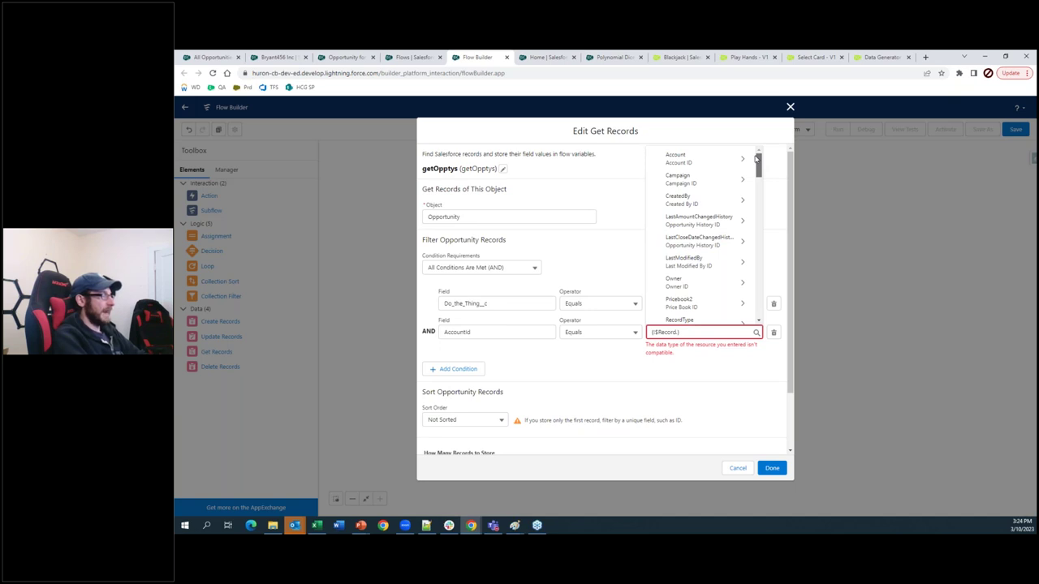
Traverse the $Record value through Account, Parent, Owner and Profile to explore related objects, and clear the value.
{"action": "left_click", "coordinate": [684, 161]}
{"action": "scroll", "coordinate": [695, 265], "scroll_direction": "down", "scroll_amount": 3}
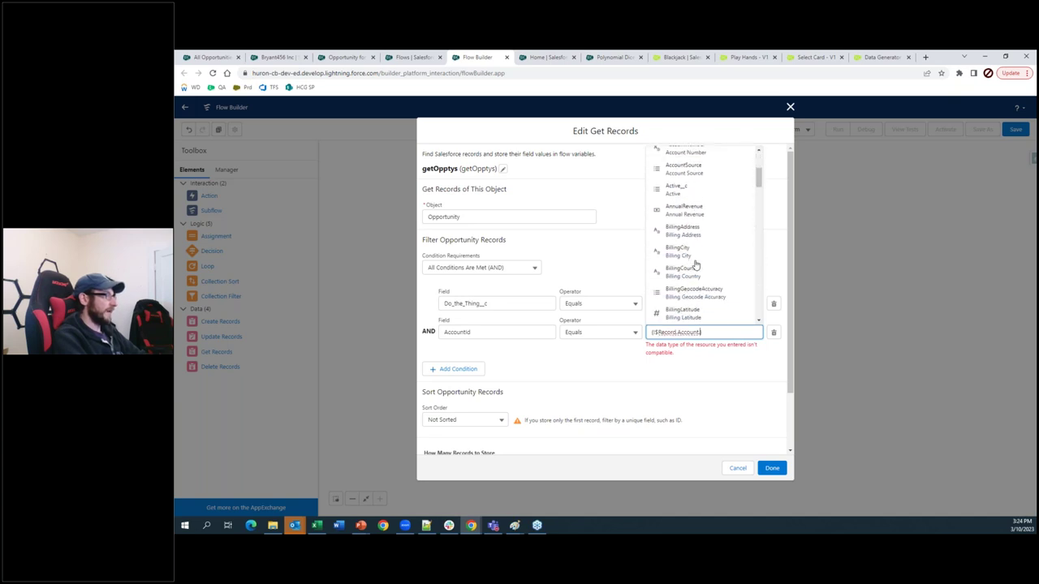
{"action": "scroll", "coordinate": [695, 265], "scroll_direction": "up", "scroll_amount": 3}
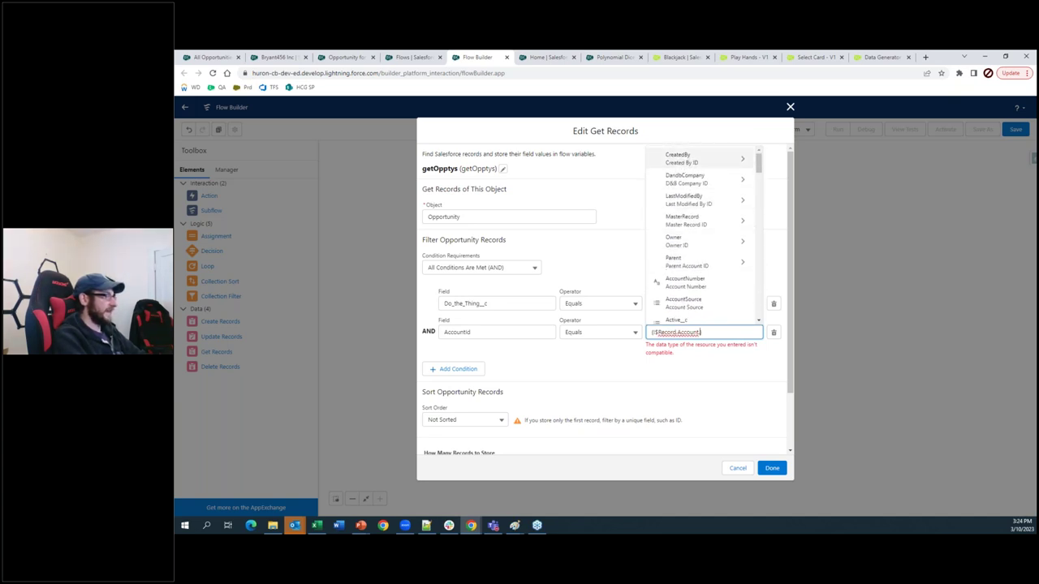
{"action": "left_click", "coordinate": [677, 262]}
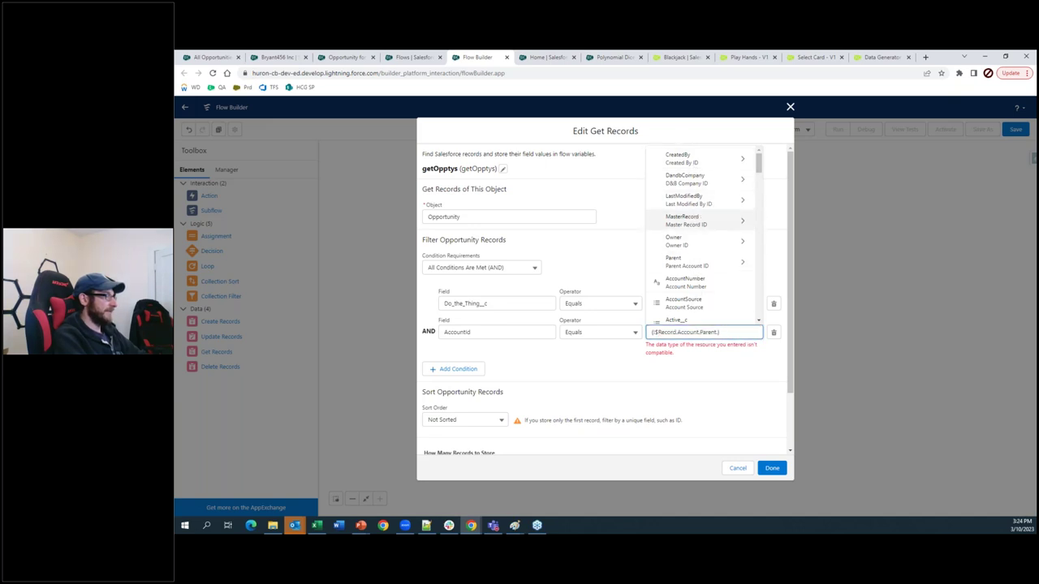
{"action": "left_click", "coordinate": [679, 244]}
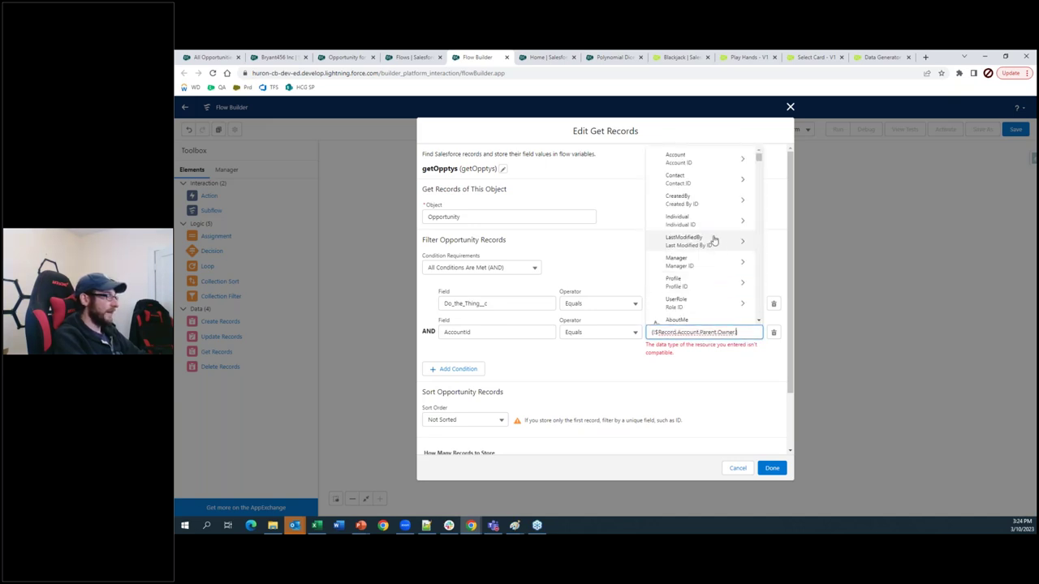
{"action": "left_click", "coordinate": [695, 284]}
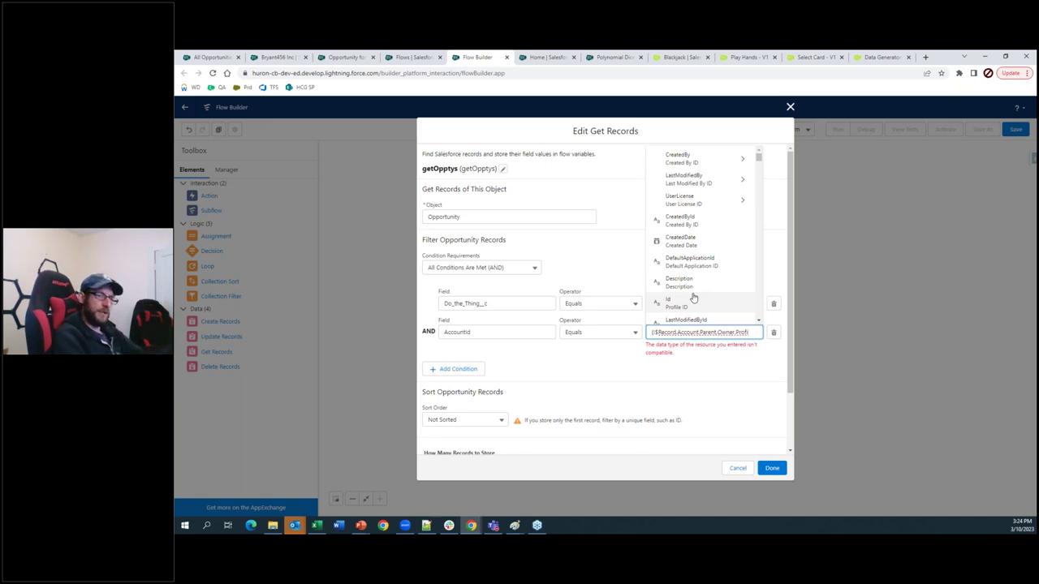
{"action": "triple_click", "coordinate": [738, 328]}
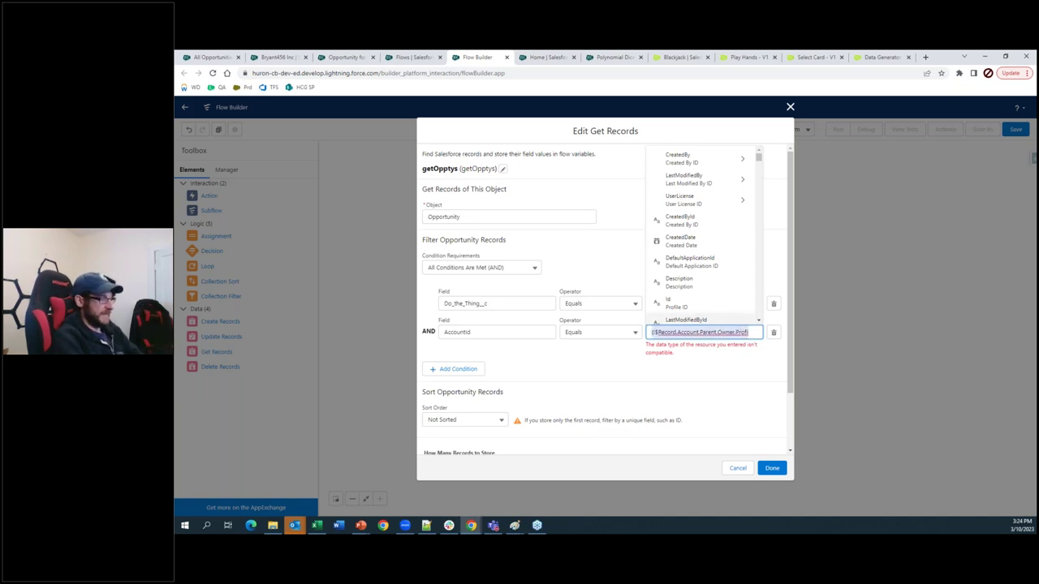
{"action": "key", "text": "BackSpace"}
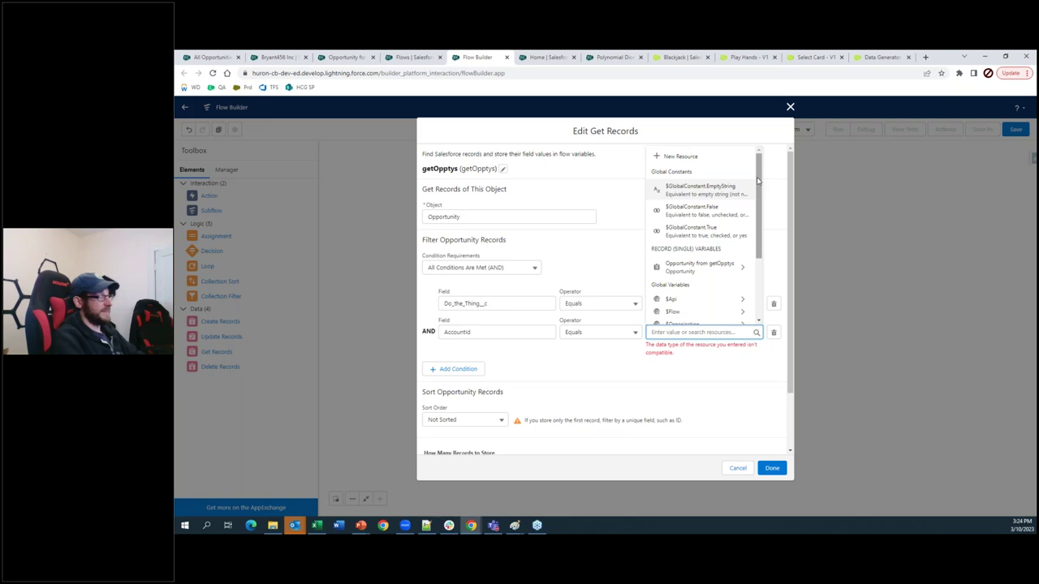
Set the AccountId condition's value to the AccountId field of $Record and finish editing the getOpptys element.
{"action": "left_click_drag", "start_coordinate": [760, 180], "coordinate": [760, 237]}
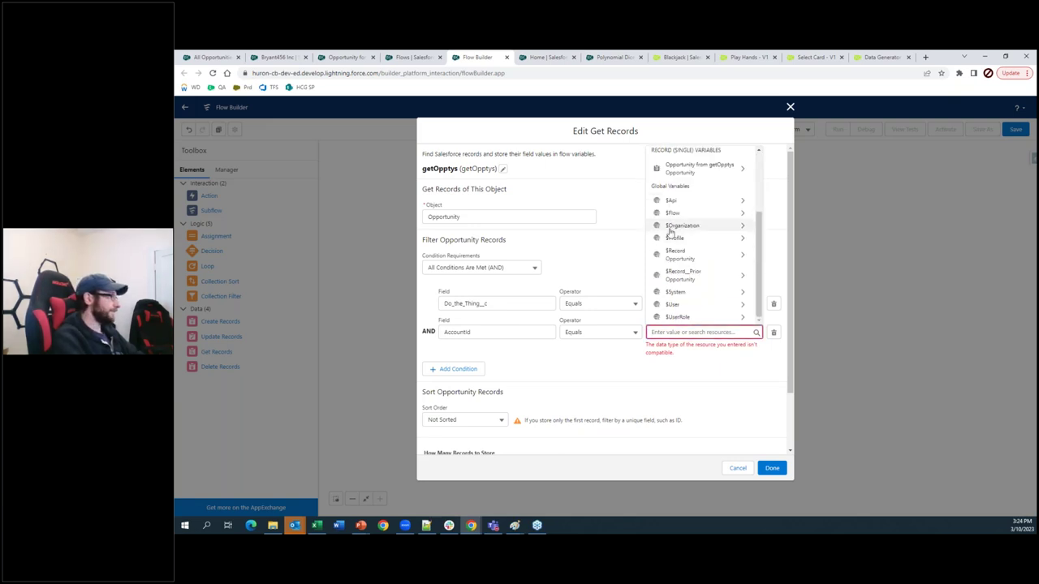
{"action": "left_click", "coordinate": [675, 254]}
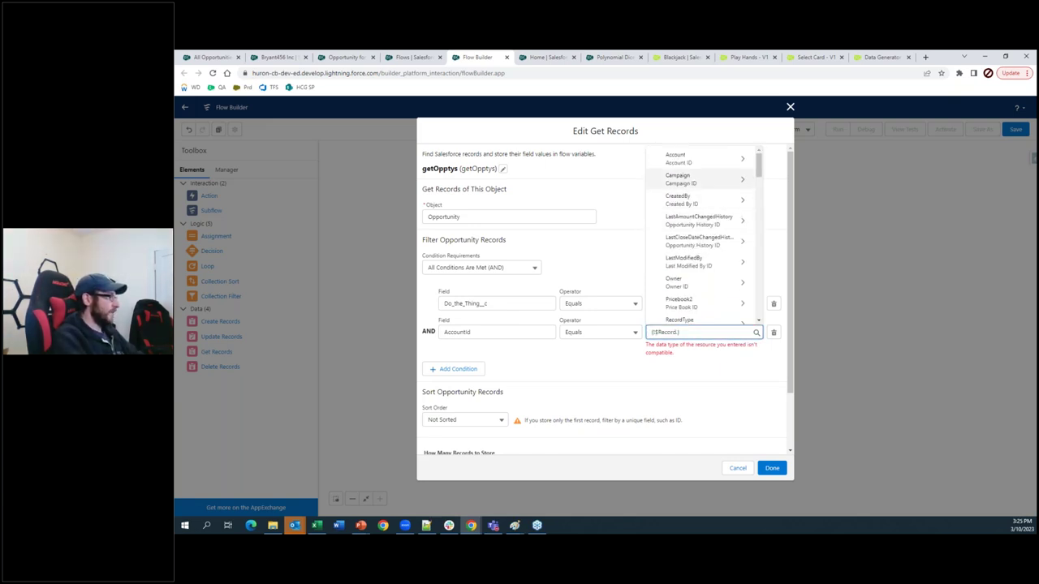
{"action": "scroll", "coordinate": [710, 233], "scroll_direction": "down", "scroll_amount": 5}
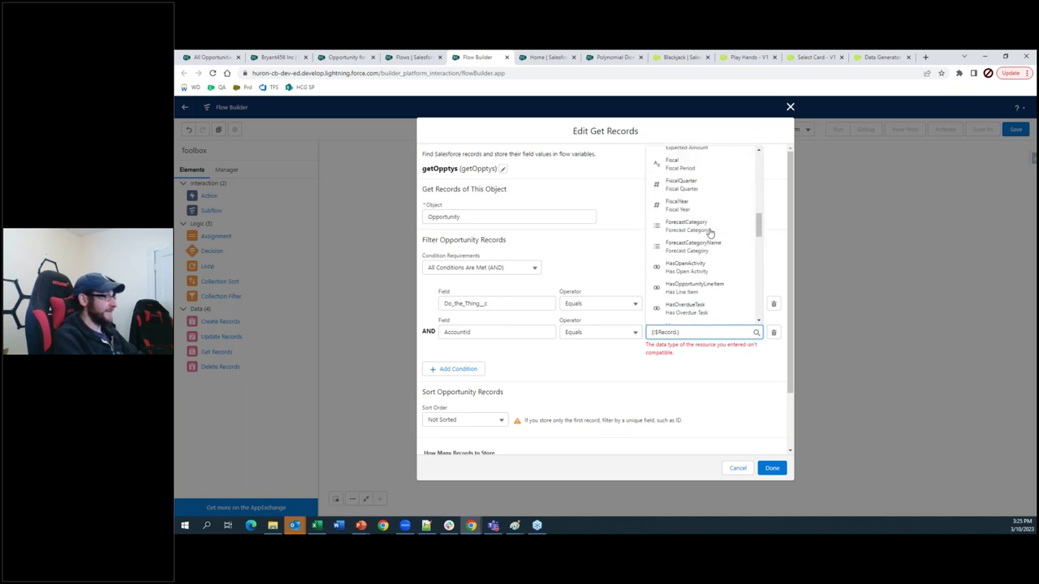
{"action": "left_click_drag", "start_coordinate": [758, 213], "coordinate": [756, 187]}
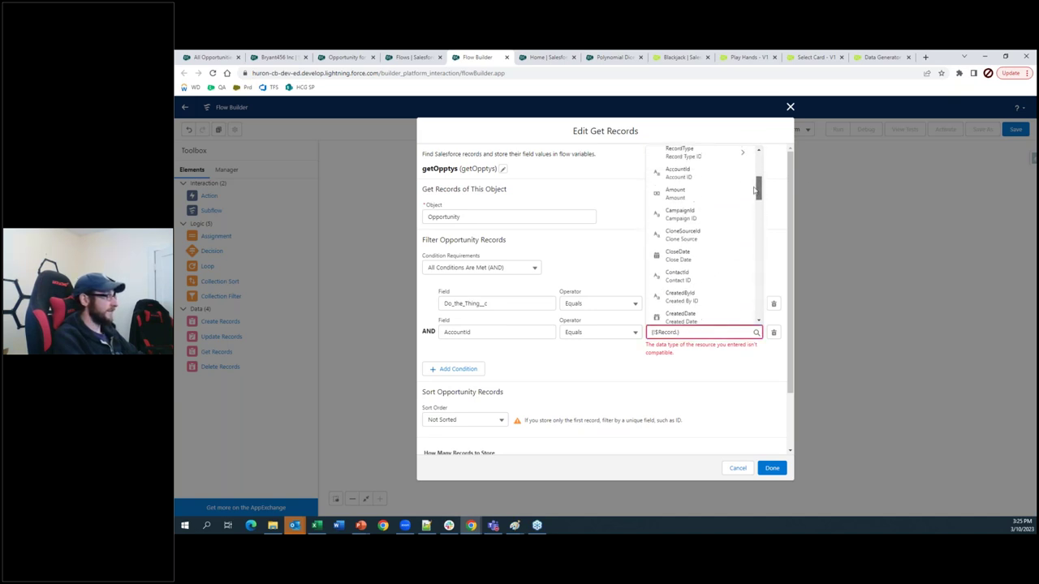
{"action": "left_click", "coordinate": [698, 180]}
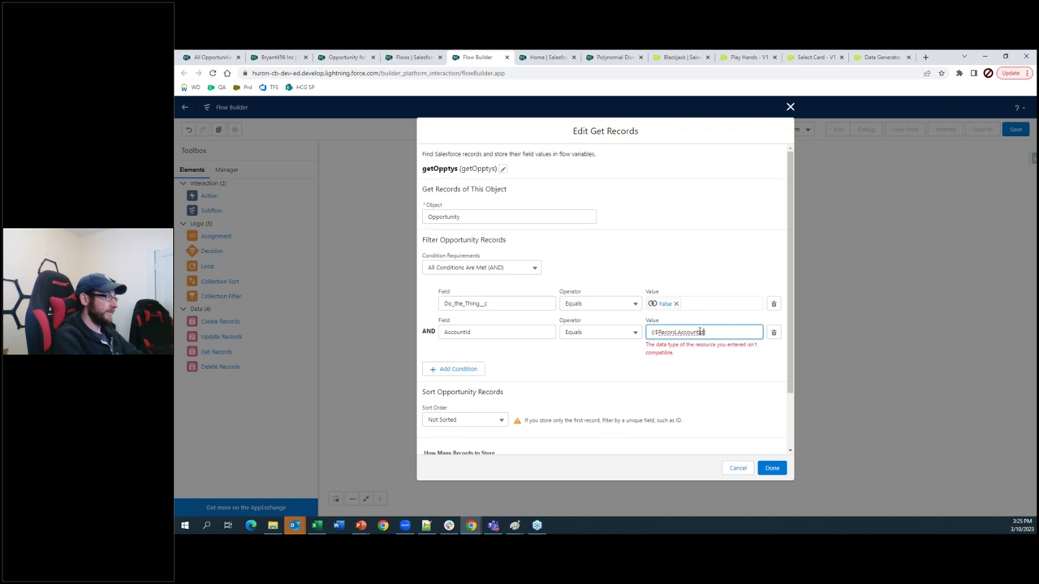
{"action": "left_click", "coordinate": [676, 382]}
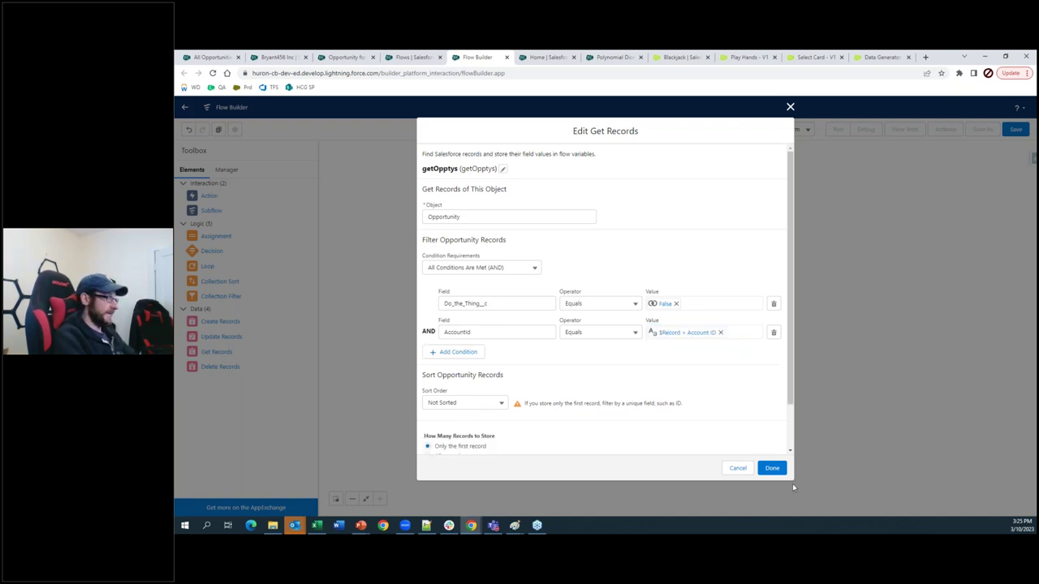
{"action": "left_click", "coordinate": [777, 471]}
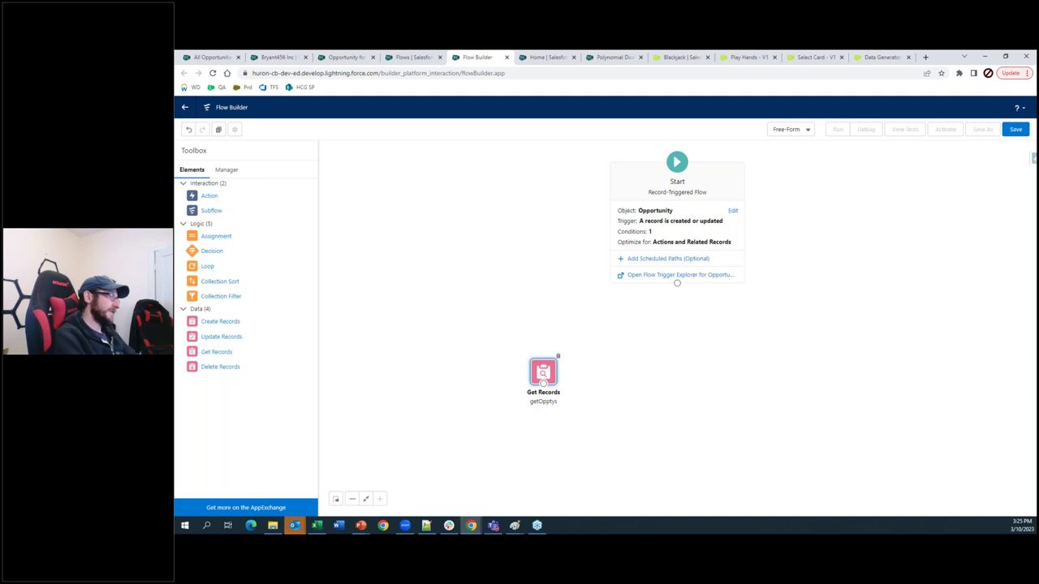
Connect the Start element to the getOpptys element and reposition getOpptys slightly higher on the canvas.
{"action": "left_click_drag", "start_coordinate": [676, 283], "coordinate": [584, 363]}
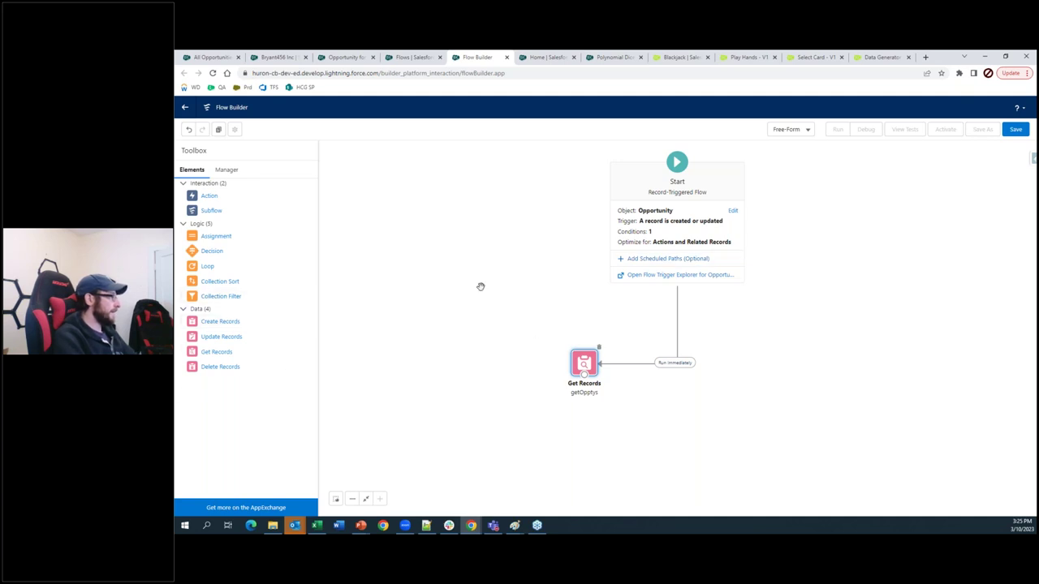
{"action": "mouse_move", "coordinate": [584, 366]}
{"action": "left_mouse_down"}
{"action": "mouse_move", "coordinate": [582, 334]}
{"action": "mouse_move", "coordinate": [581, 349]}
{"action": "left_mouse_up"}
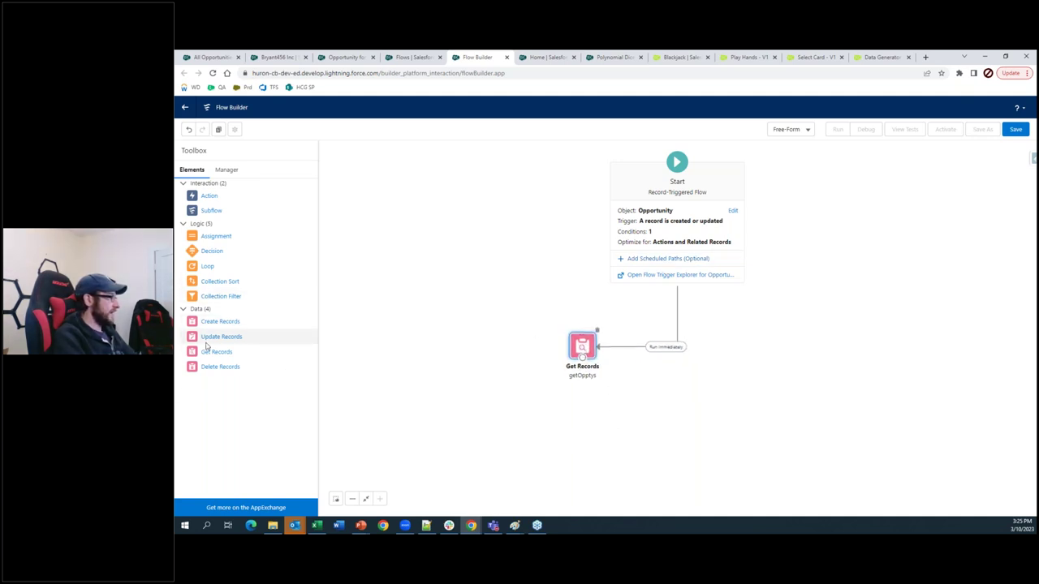
Add an Update Records element to the canvas with updateOpptys as its label and API name.
{"action": "left_click_drag", "start_coordinate": [209, 339], "coordinate": [489, 349]}
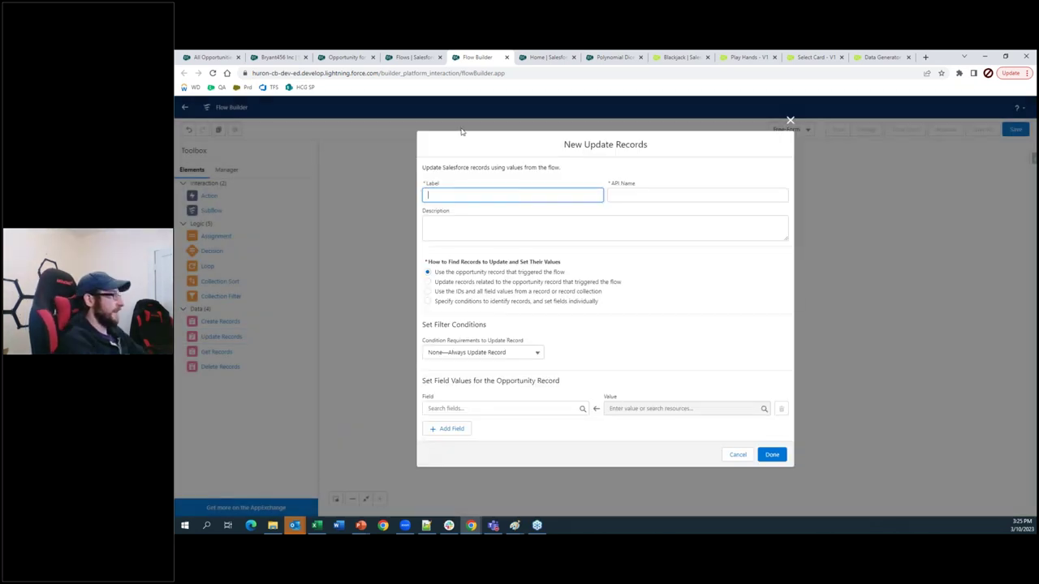
{"action": "type", "text": "updateOpptys"}
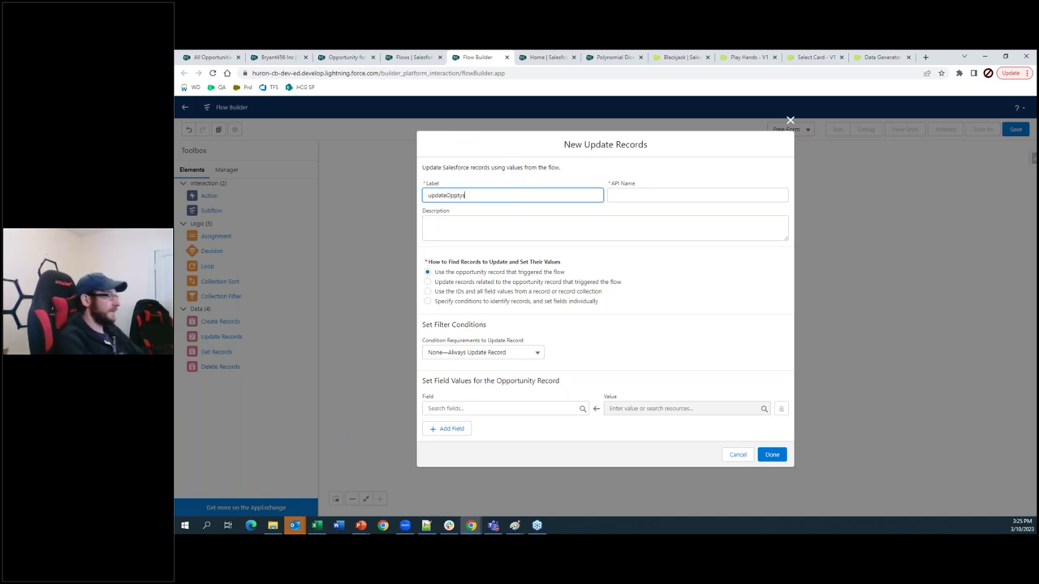
{"action": "left_click", "coordinate": [665, 195]}
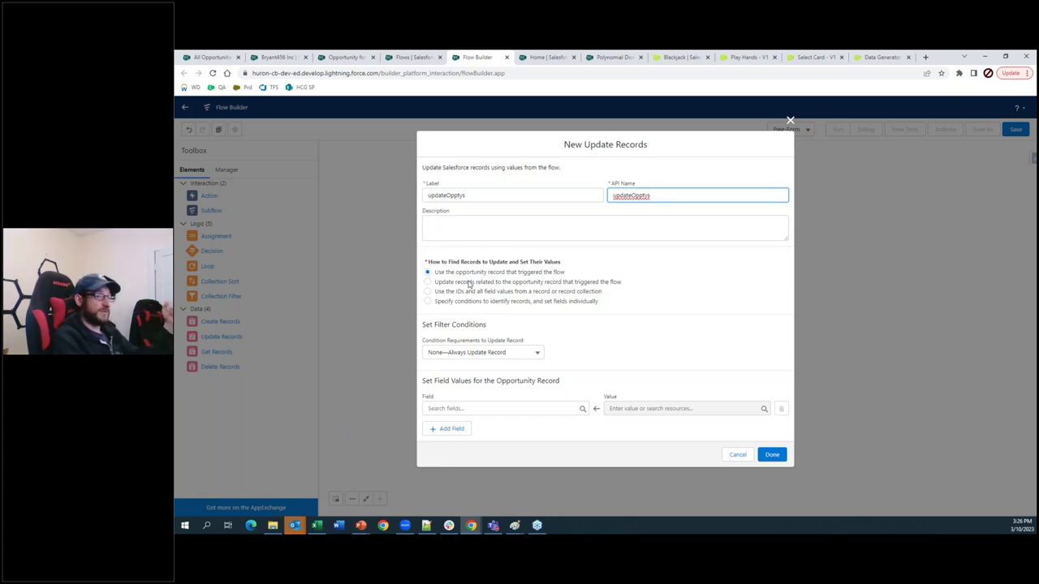
Try updating records related to the triggering opportunity and examine the related records available under $Record.
{"action": "left_click", "coordinate": [468, 282]}
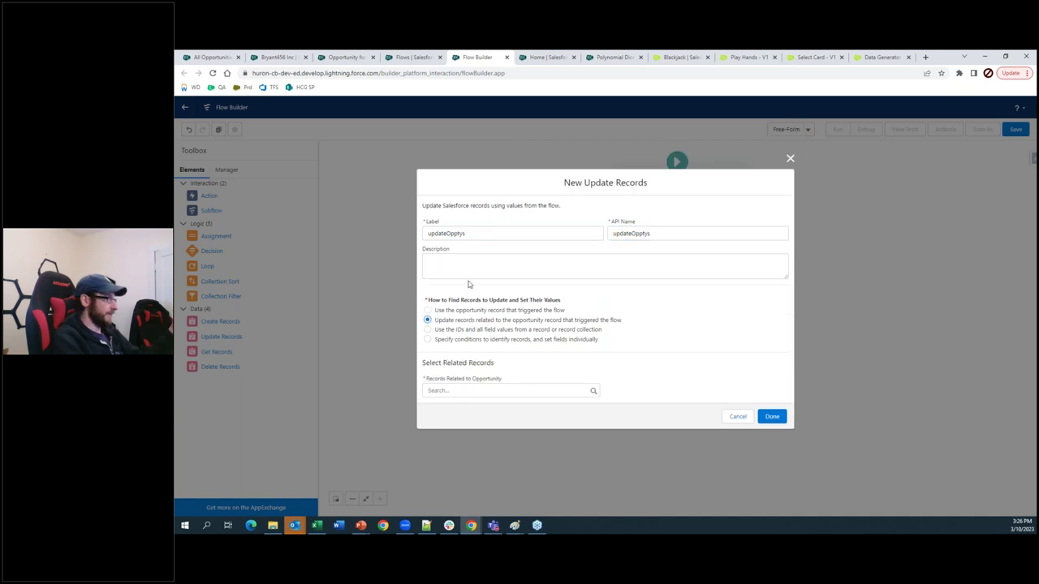
{"action": "left_click", "coordinate": [512, 390]}
{"action": "left_click", "coordinate": [522, 427]}
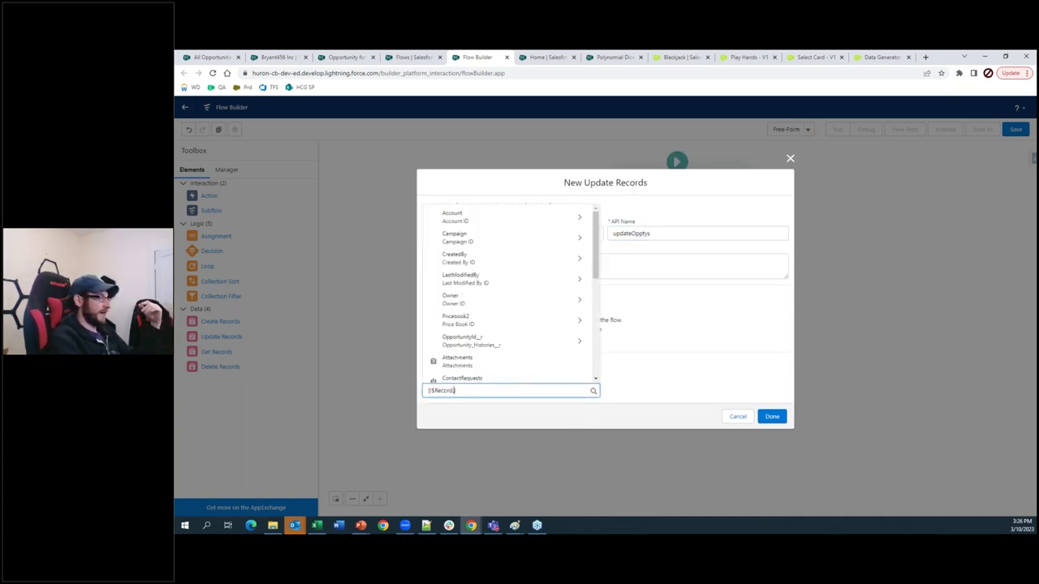
{"action": "scroll", "coordinate": [589, 322], "scroll_direction": "down", "scroll_amount": 5}
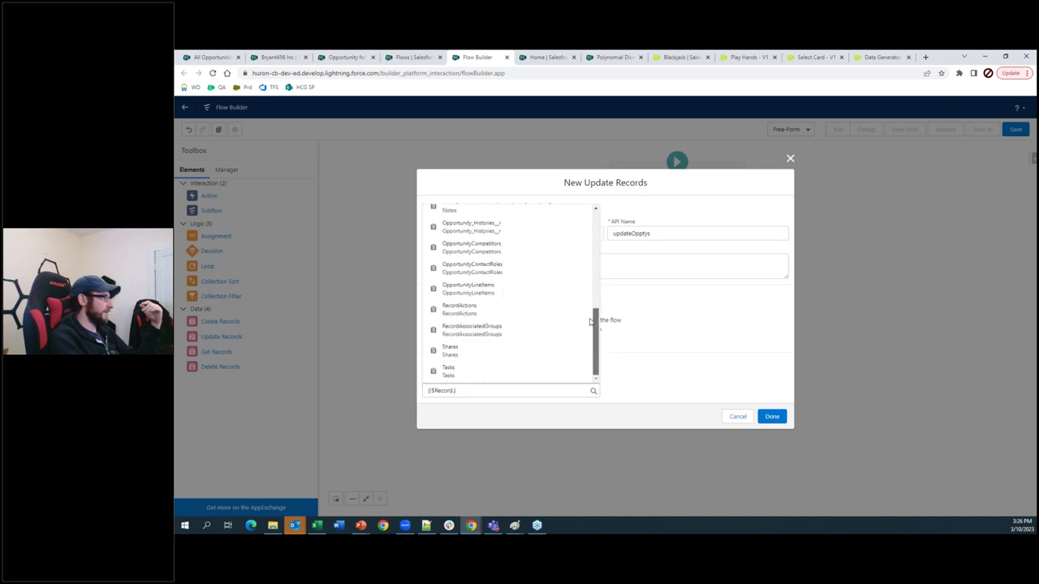
{"action": "scroll", "coordinate": [590, 301], "scroll_direction": "up", "scroll_amount": 2}
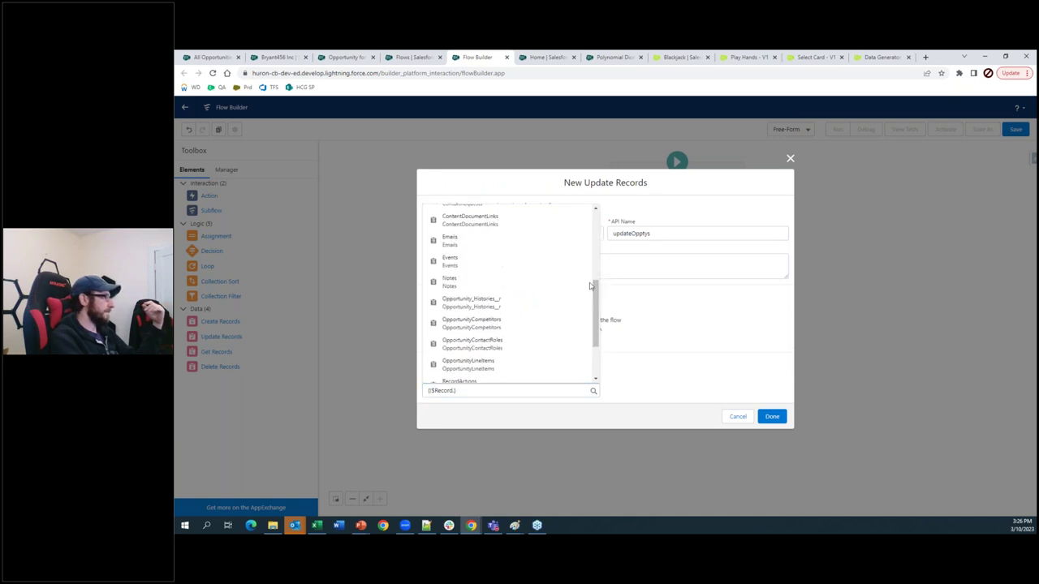
{"action": "left_click", "coordinate": [671, 313]}
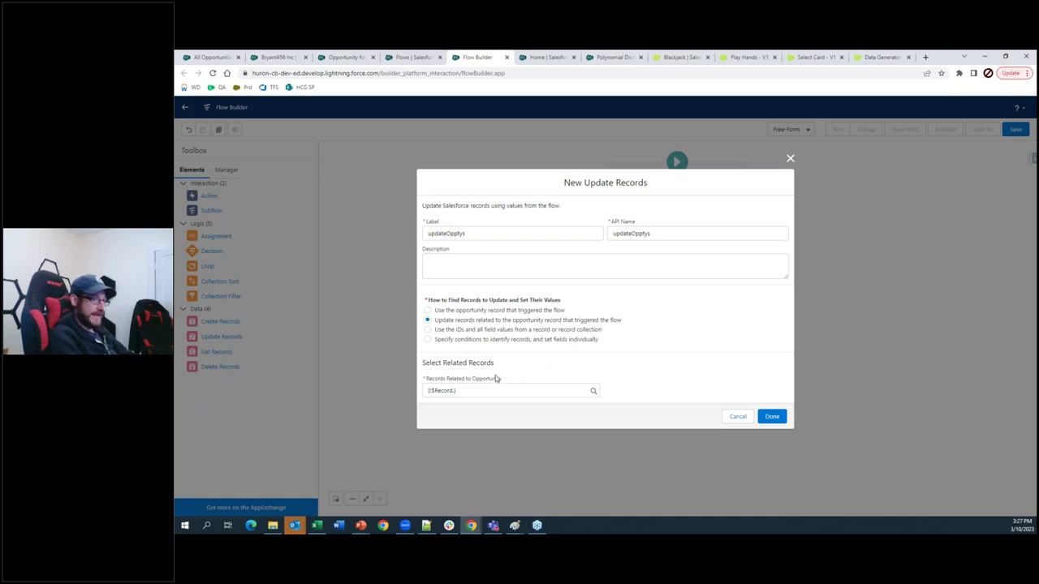
{"action": "left_click_drag", "start_coordinate": [440, 321], "coordinate": [610, 319]}
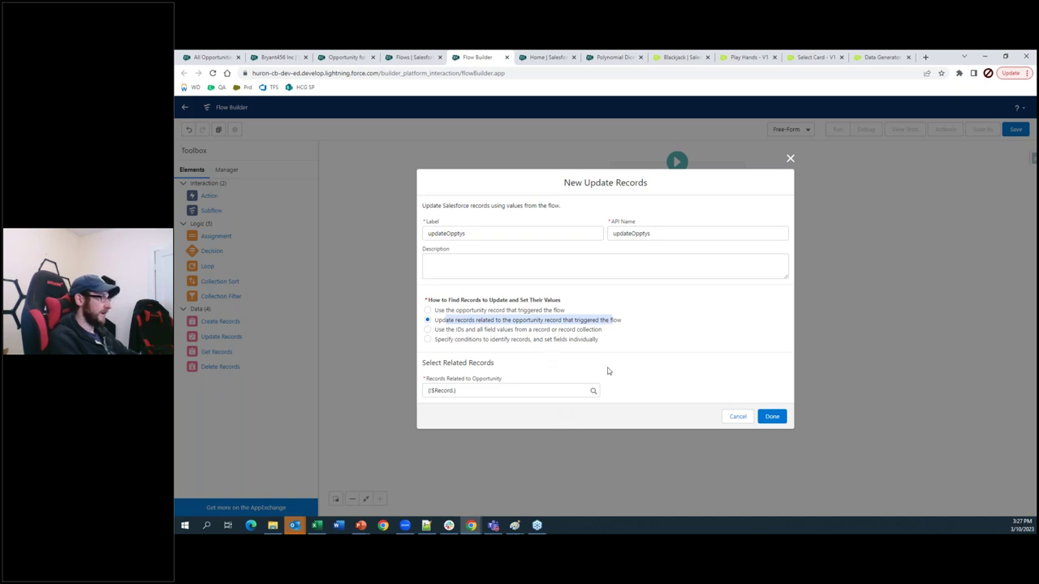
Switch the update method to the IDs and all field values from a record or collection, choosing Opportunity from getOpptys.
{"action": "left_click", "coordinate": [487, 326]}
{"action": "left_click", "coordinate": [487, 330]}
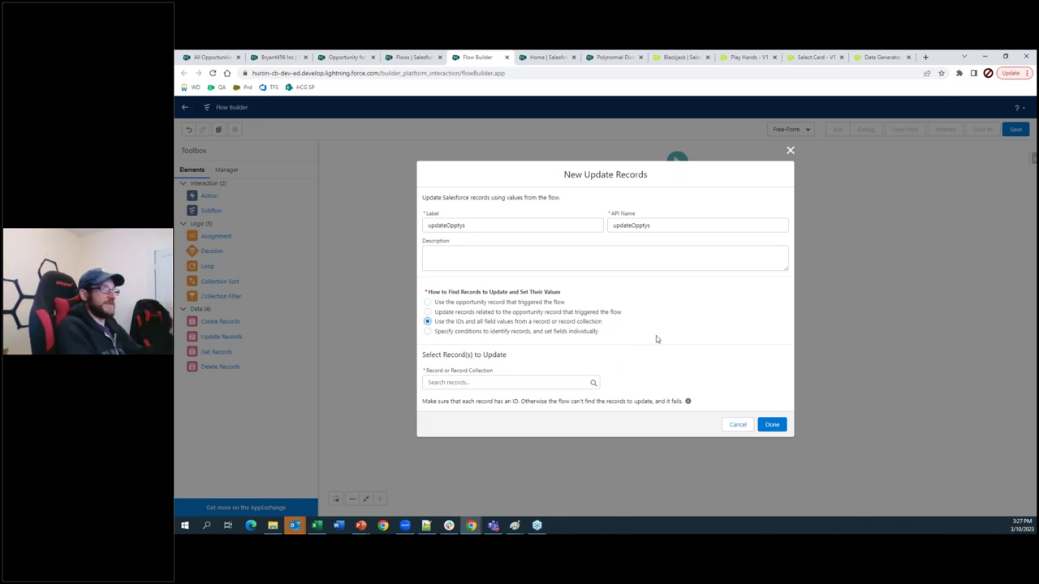
{"action": "left_click", "coordinate": [514, 385]}
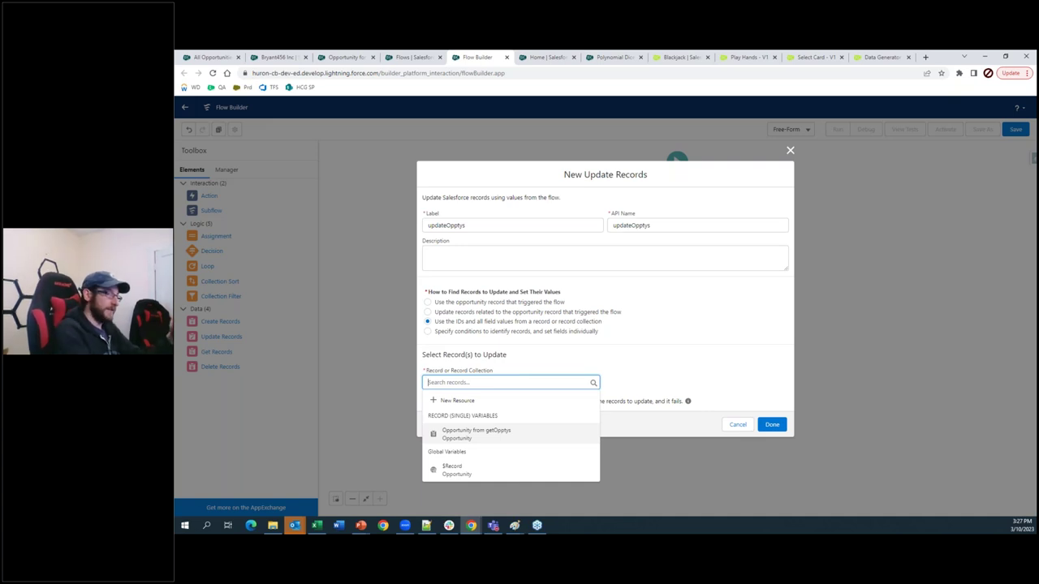
{"action": "left_click", "coordinate": [476, 434]}
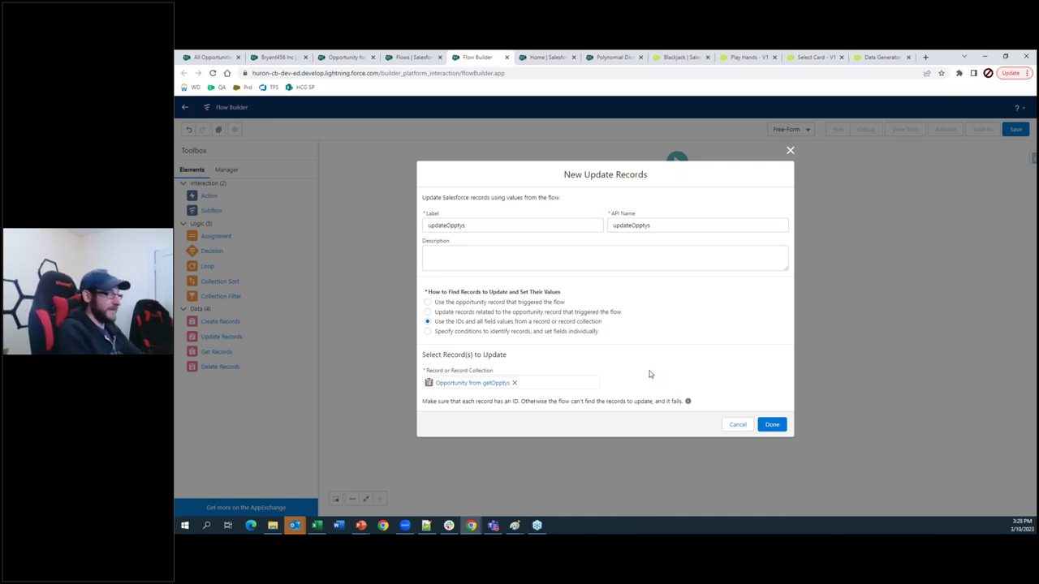
Try specifying conditions on the Account object, examine its filter and update fields, and discard the Update Records element.
{"action": "left_click", "coordinate": [520, 331]}
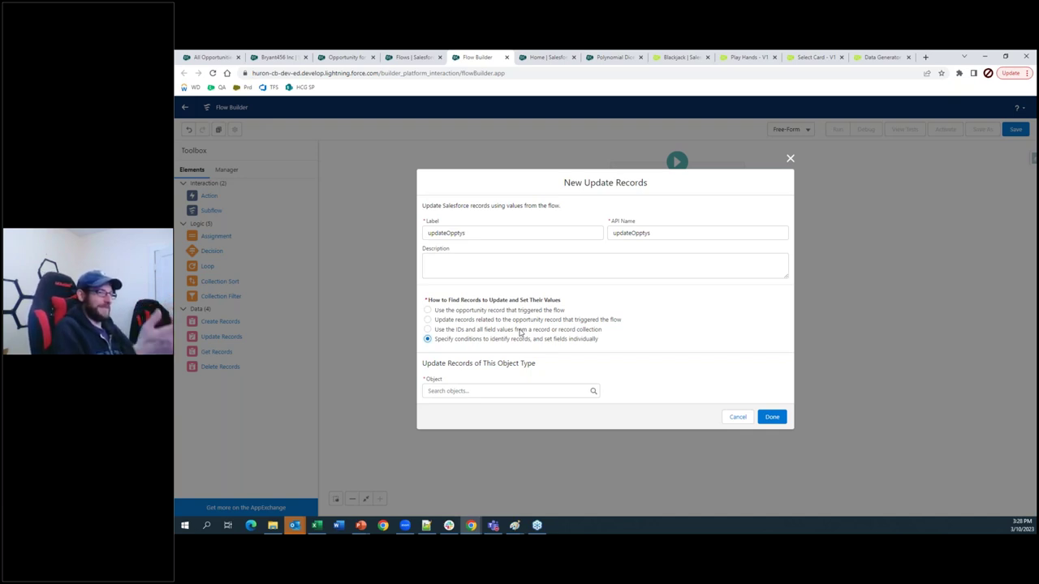
{"action": "left_click", "coordinate": [503, 390]}
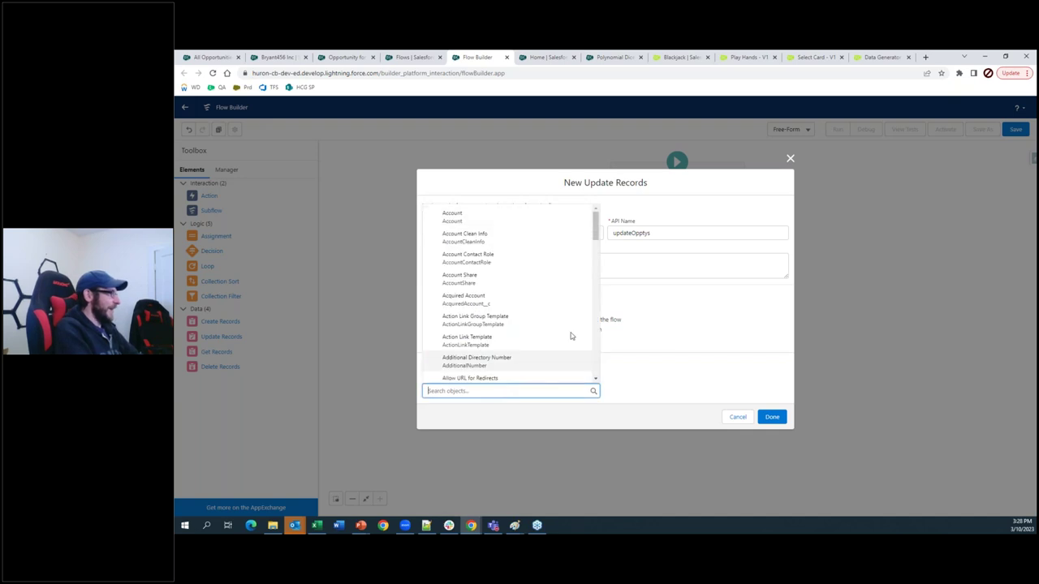
{"action": "left_click", "coordinate": [461, 222]}
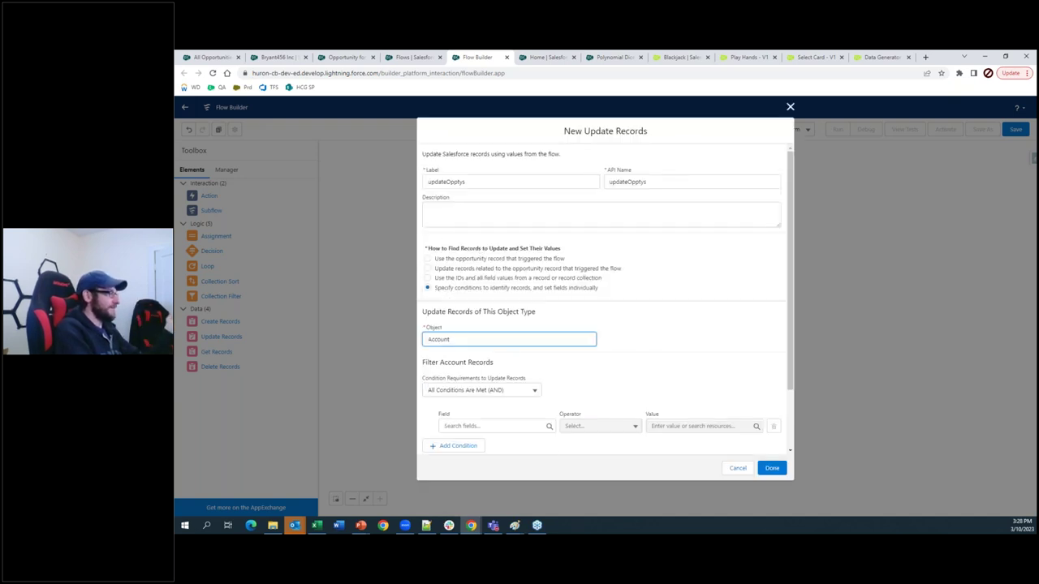
{"action": "scroll", "coordinate": [568, 336], "scroll_direction": "down", "scroll_amount": 1}
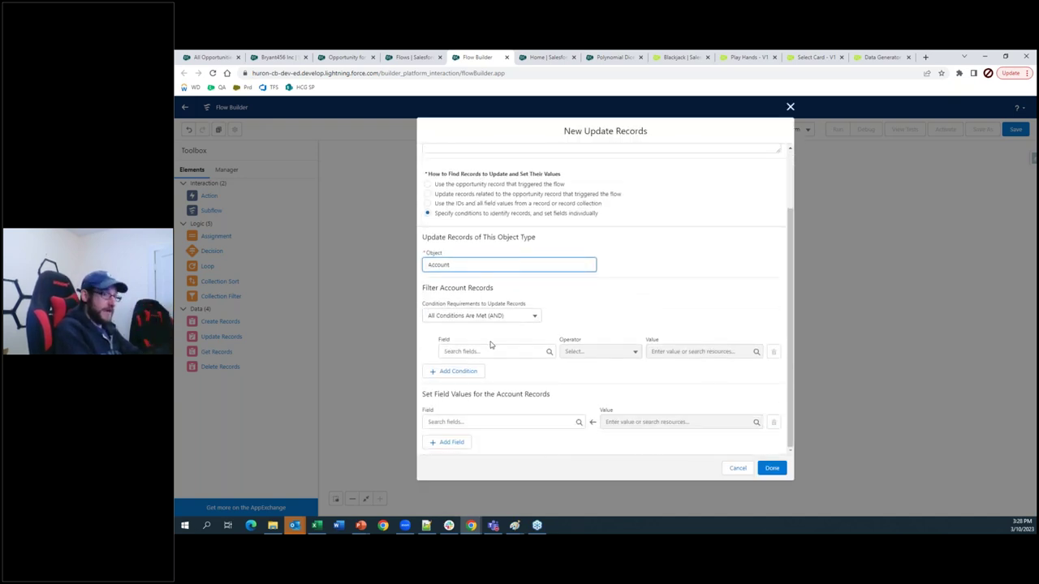
{"action": "left_click", "coordinate": [494, 351]}
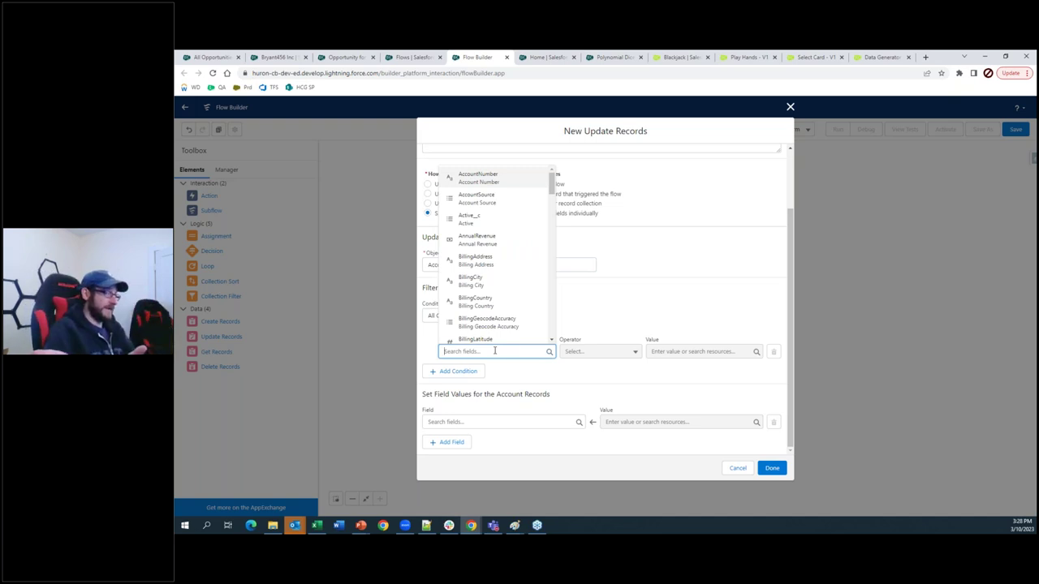
{"action": "left_click", "coordinate": [507, 385]}
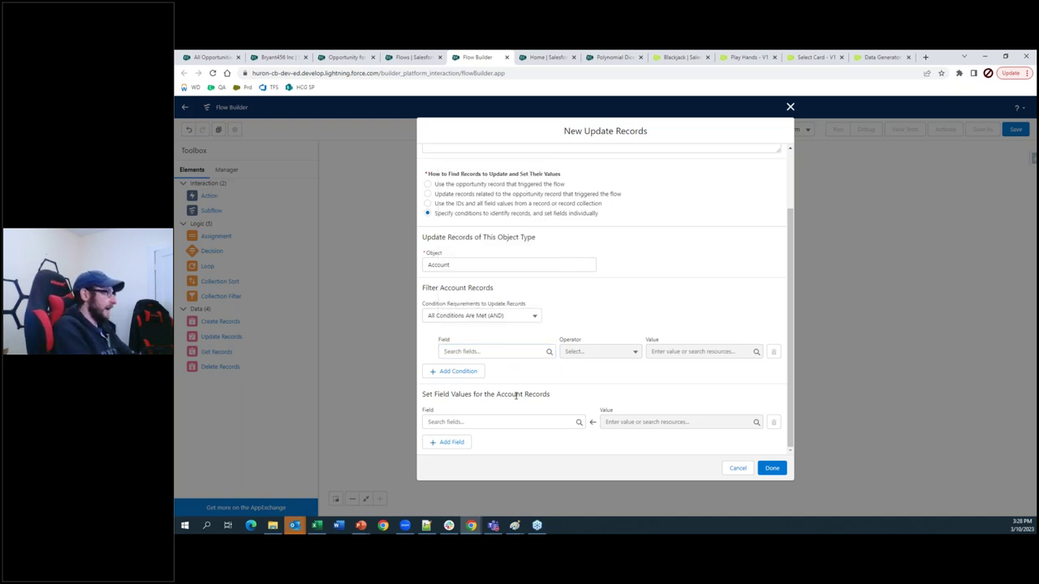
{"action": "left_click", "coordinate": [516, 421]}
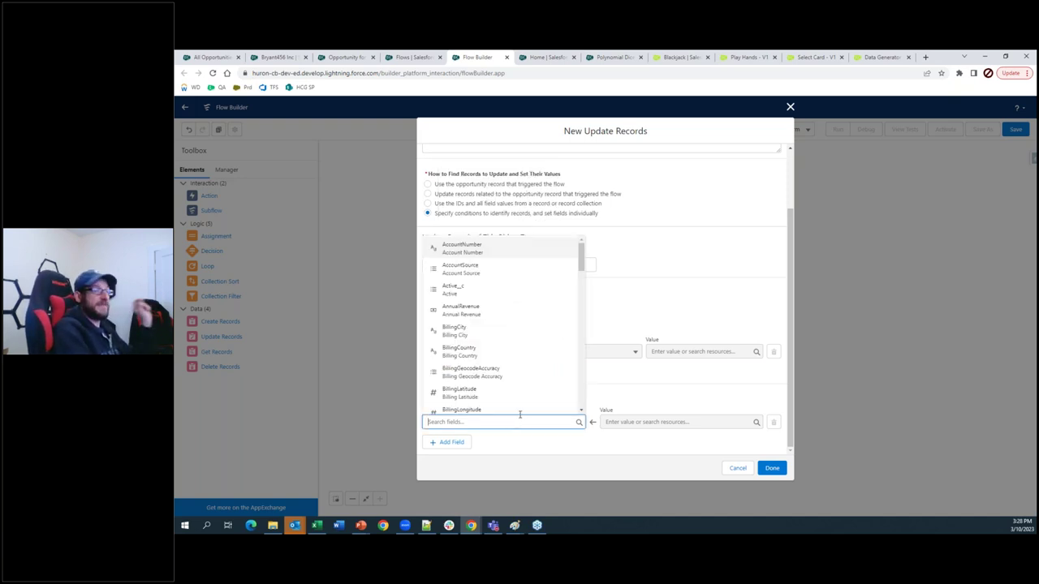
{"action": "left_click", "coordinate": [737, 469]}
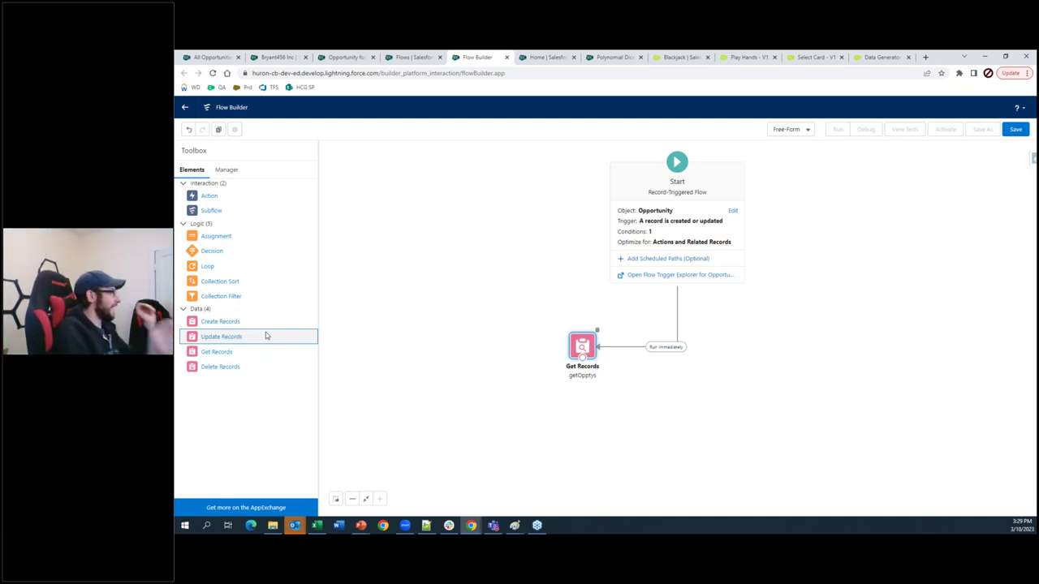
Add a Delete Records element, compare its record-variable and specify-conditions options, and discard the element.
{"action": "left_click_drag", "start_coordinate": [220, 367], "coordinate": [437, 306]}
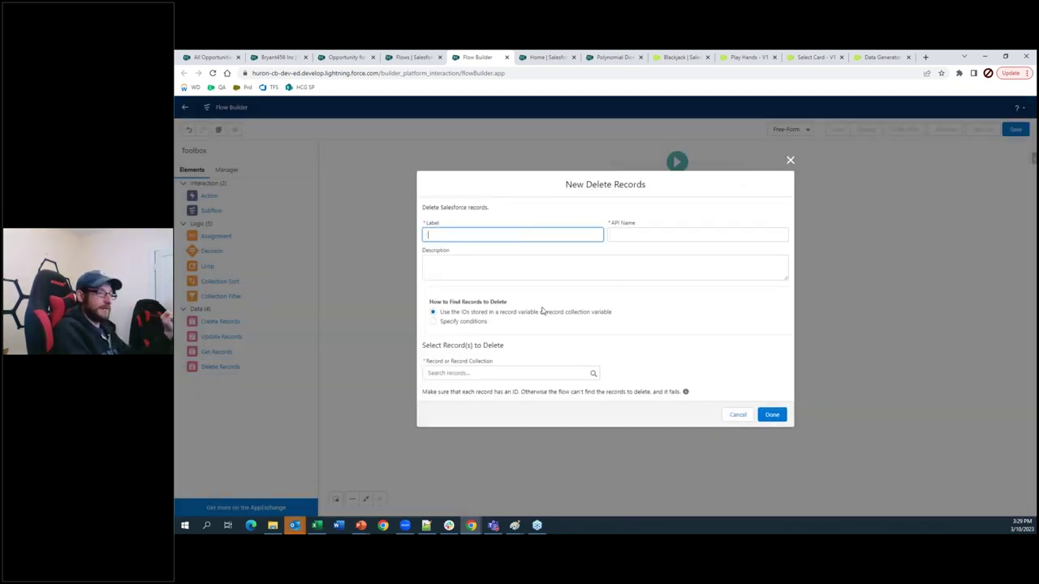
{"action": "left_click", "coordinate": [471, 312]}
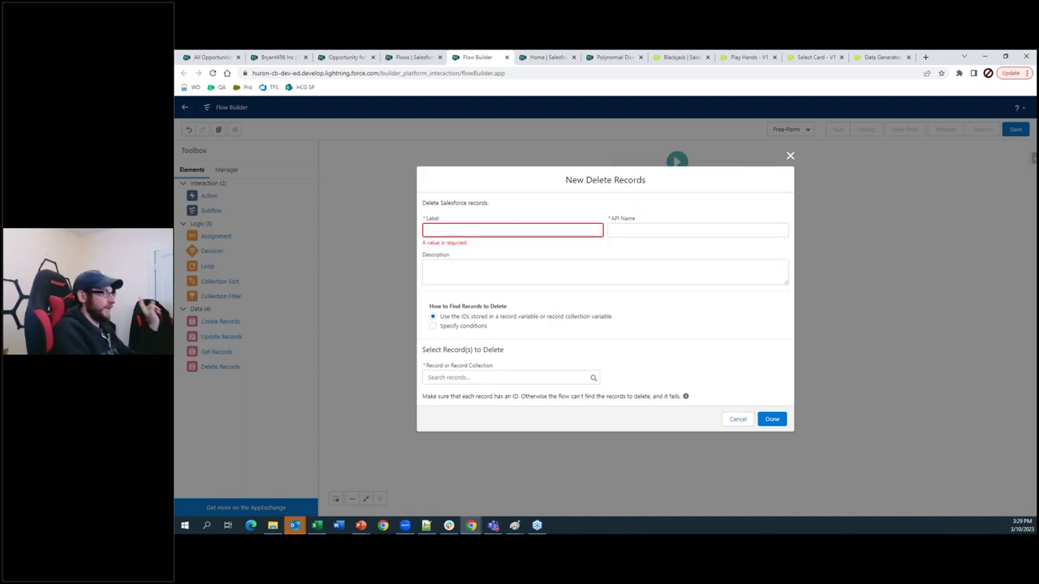
{"action": "left_click", "coordinate": [470, 325]}
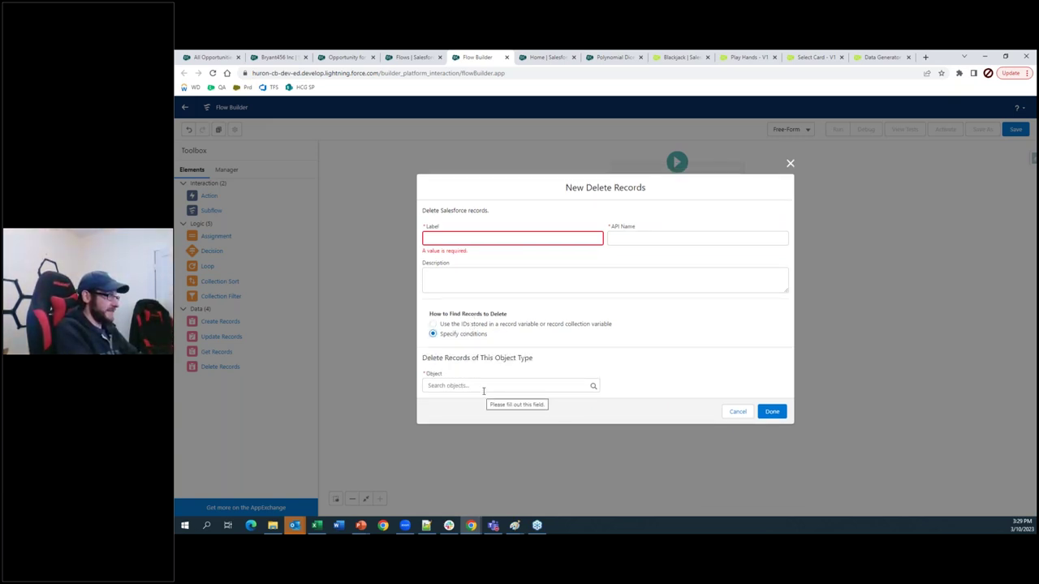
{"action": "left_click", "coordinate": [528, 327]}
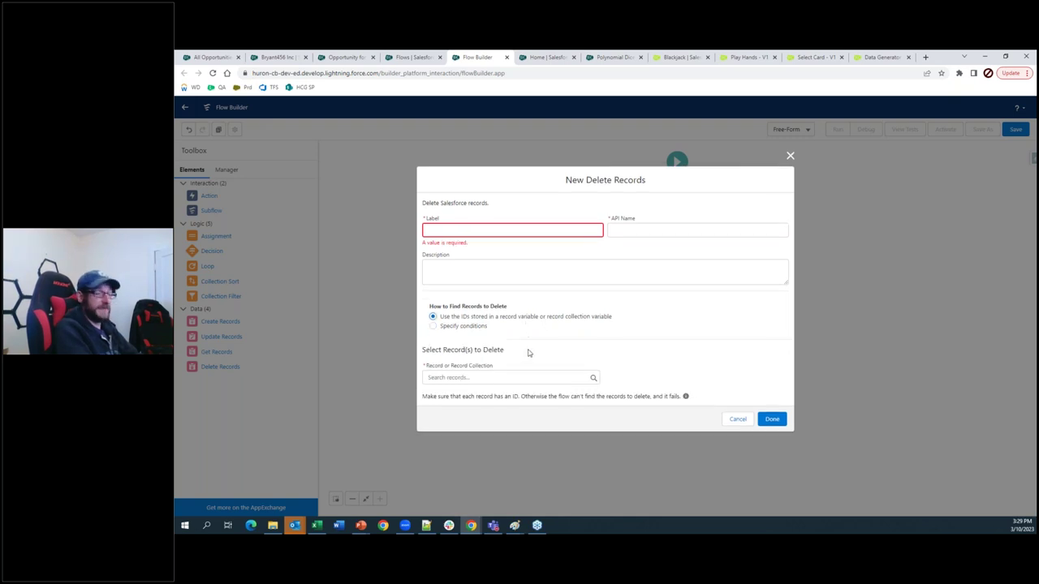
{"action": "left_click", "coordinate": [473, 378]}
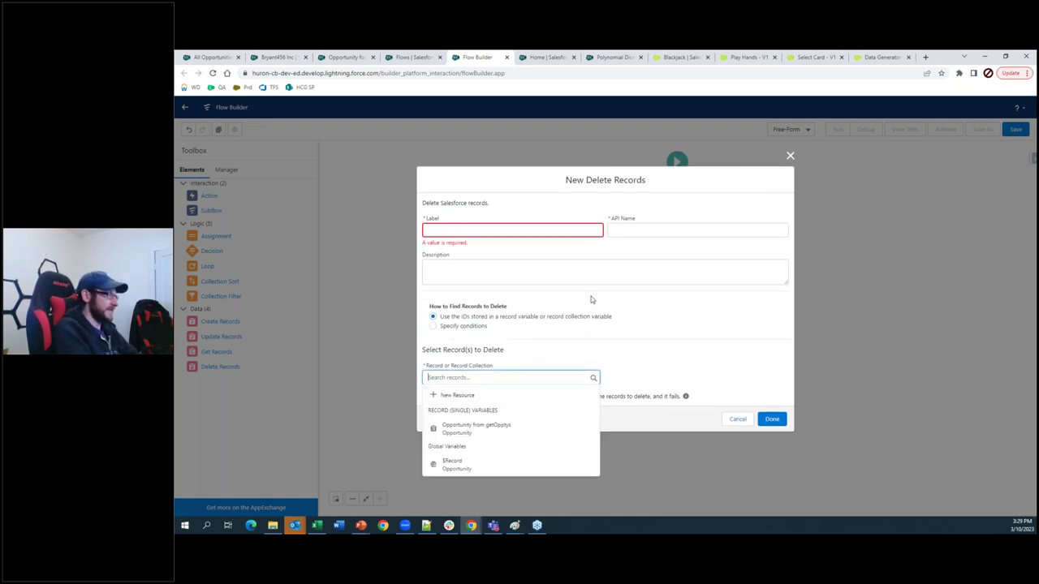
{"action": "left_click", "coordinate": [718, 372]}
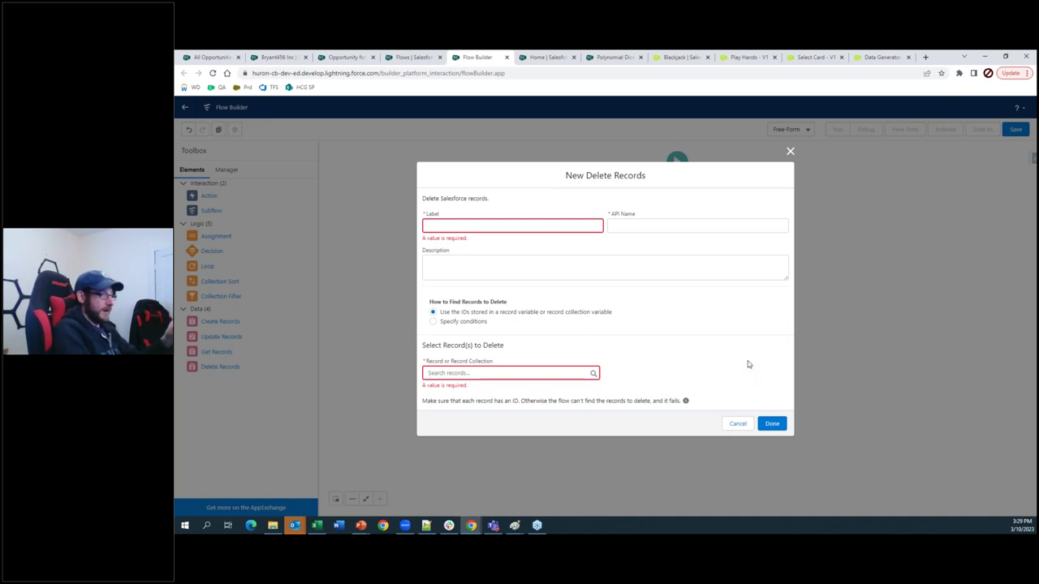
{"action": "left_click", "coordinate": [737, 424]}
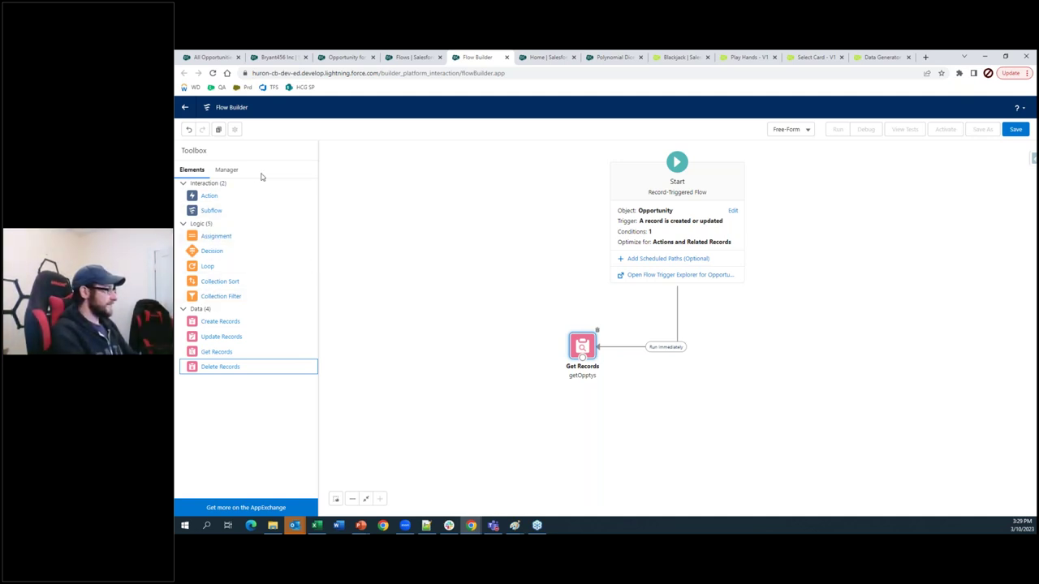
Try creating a new variable resource with the Text data type and the default value Sandwich.
{"action": "left_click", "coordinate": [221, 169]}
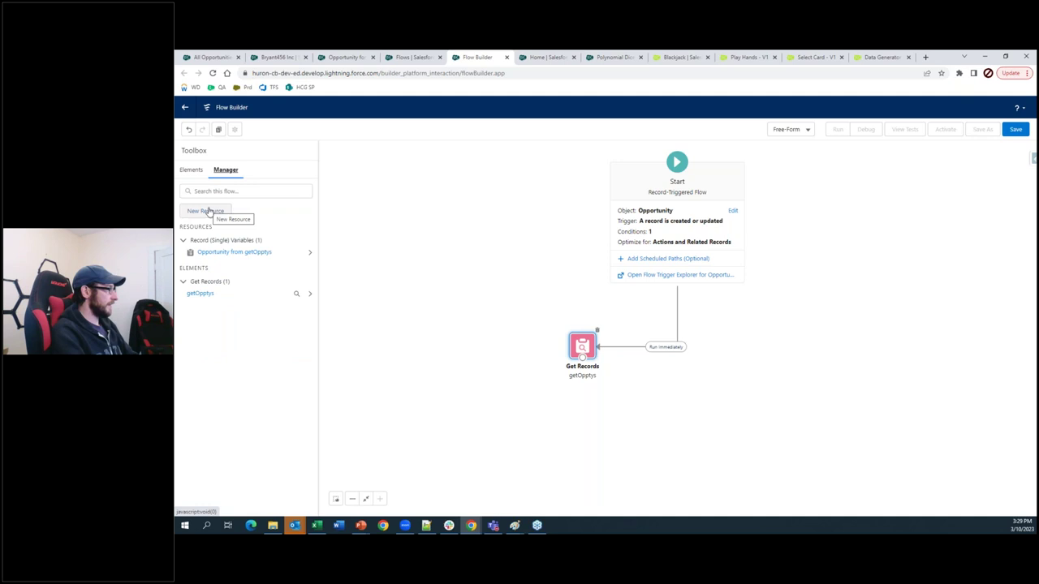
{"action": "left_click", "coordinate": [208, 212]}
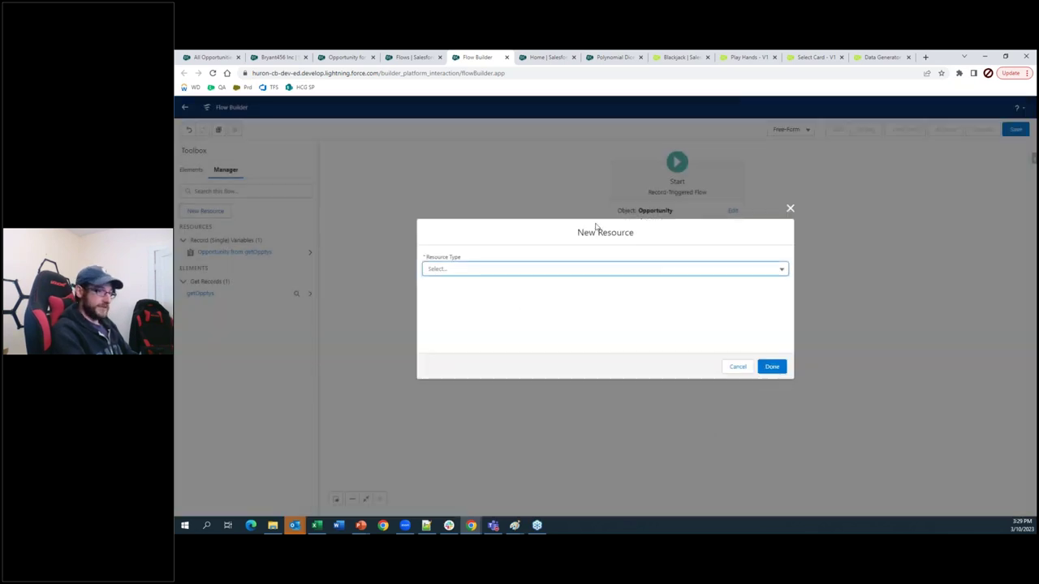
{"action": "left_click", "coordinate": [596, 269]}
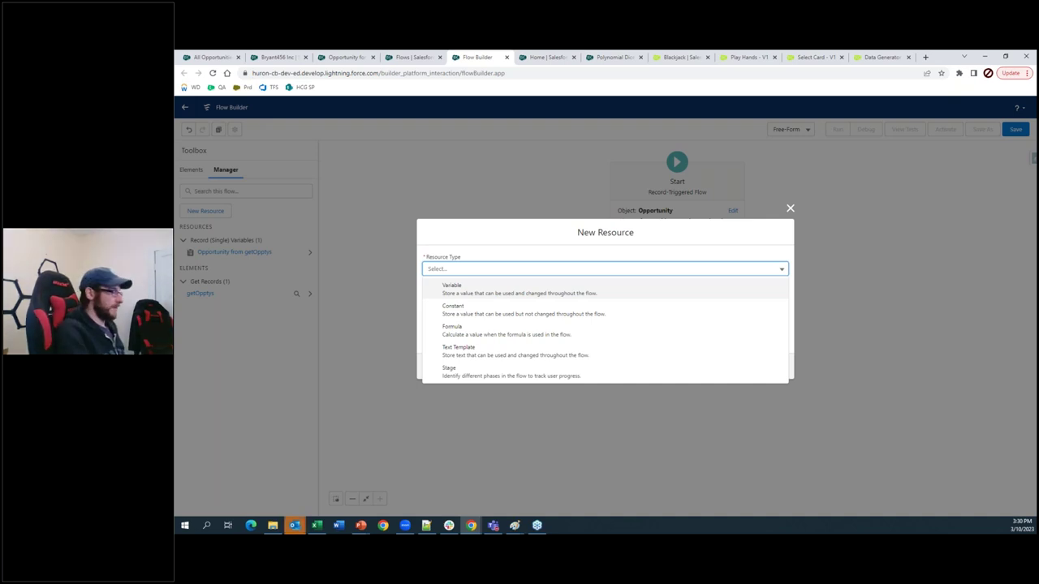
{"action": "left_click", "coordinate": [496, 289]}
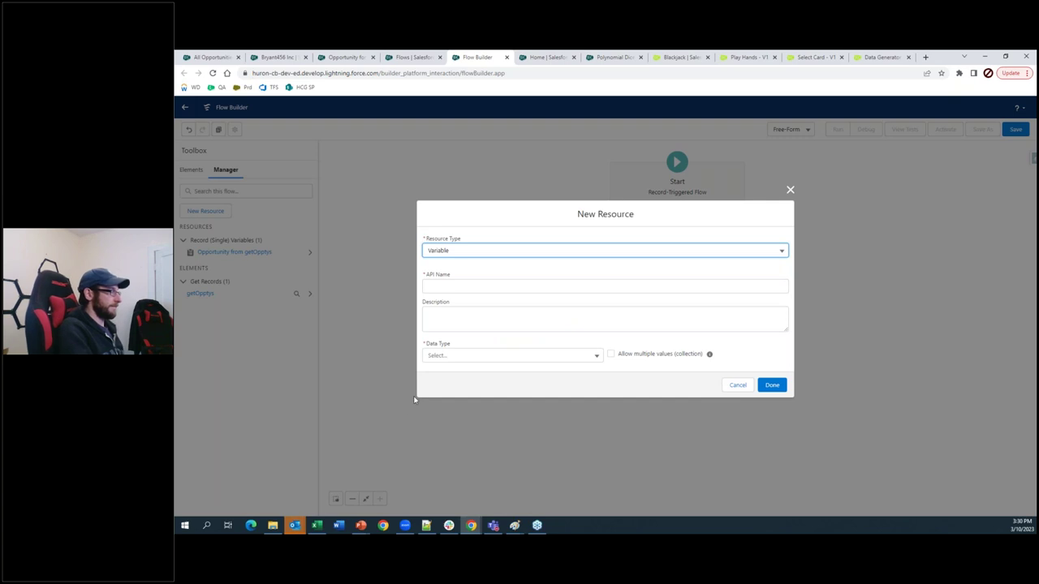
{"action": "left_click", "coordinate": [462, 287]}
{"action": "left_click", "coordinate": [482, 357]}
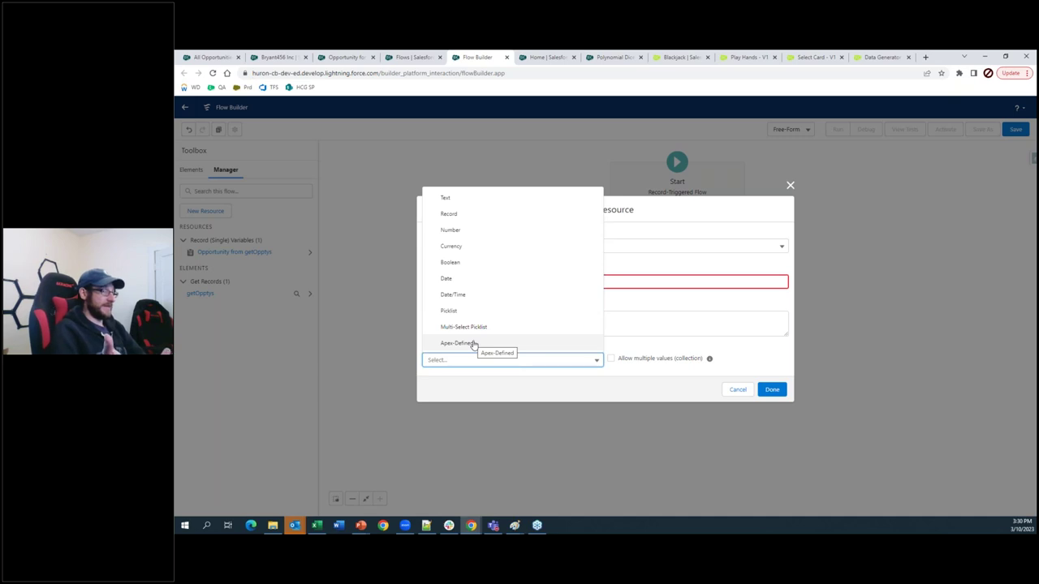
{"action": "left_click", "coordinate": [459, 201]}
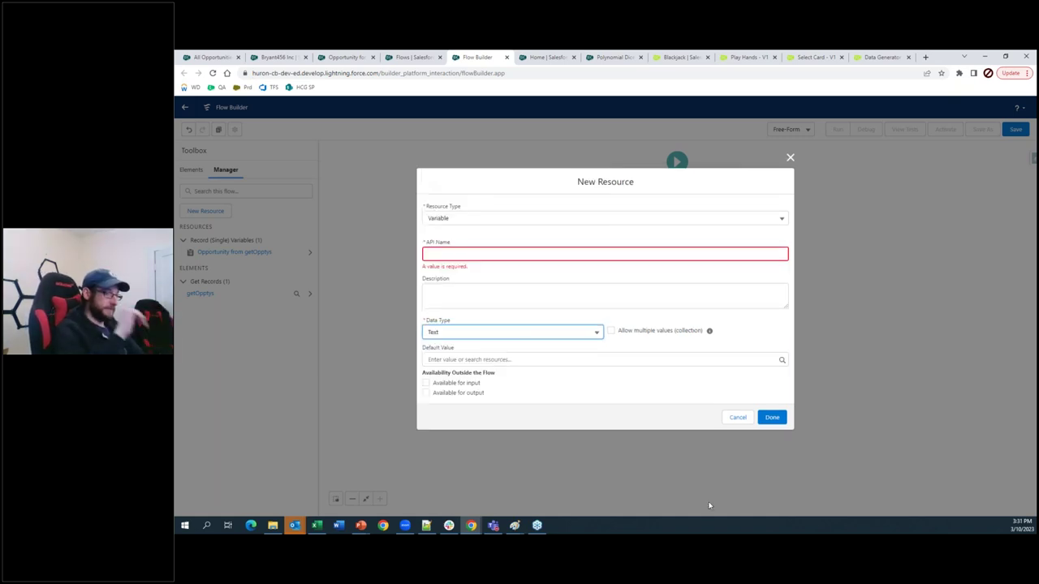
{"action": "left_click", "coordinate": [498, 358]}
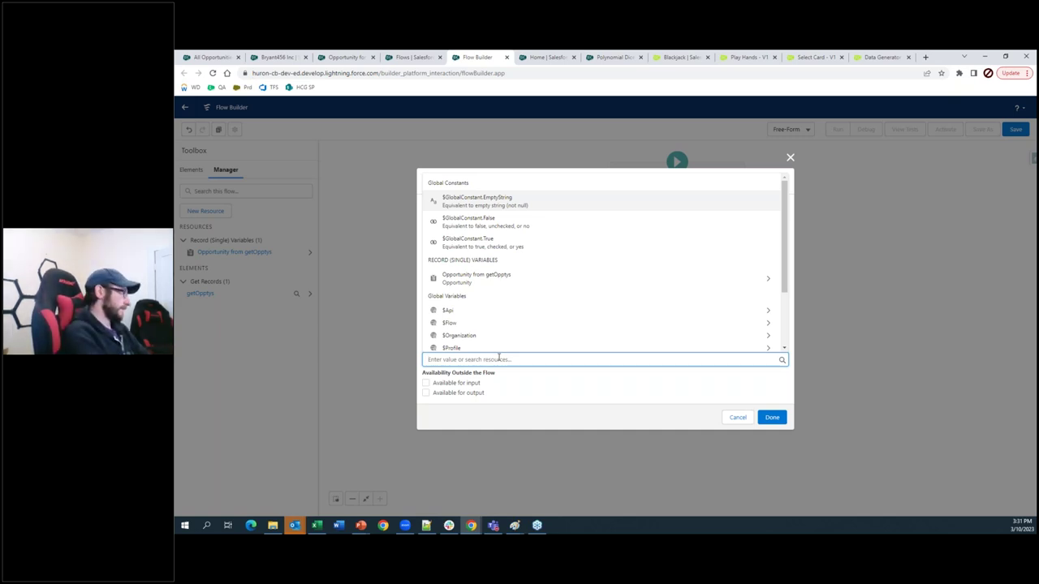
{"action": "type", "text": "Sandwich"}
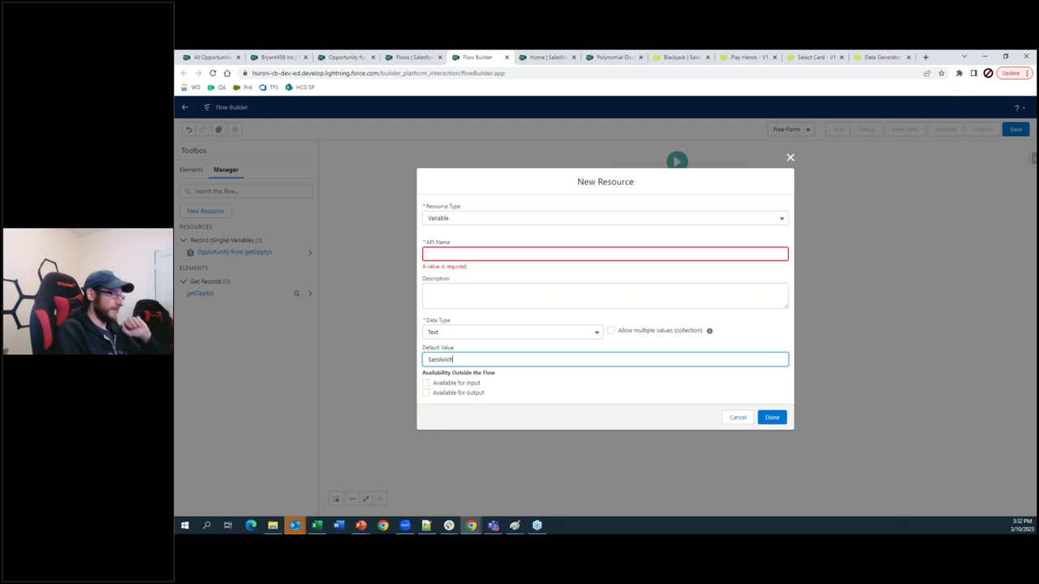
Try the input, output and multiple-values options of the new text variable, and discard the resource.
{"action": "left_click", "coordinate": [464, 394]}
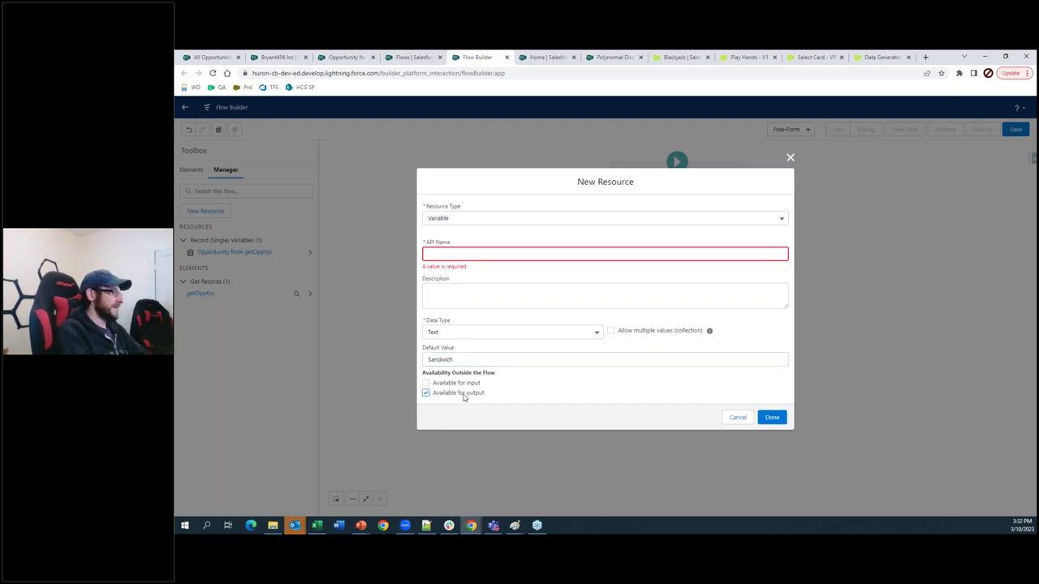
{"action": "left_click", "coordinate": [463, 395]}
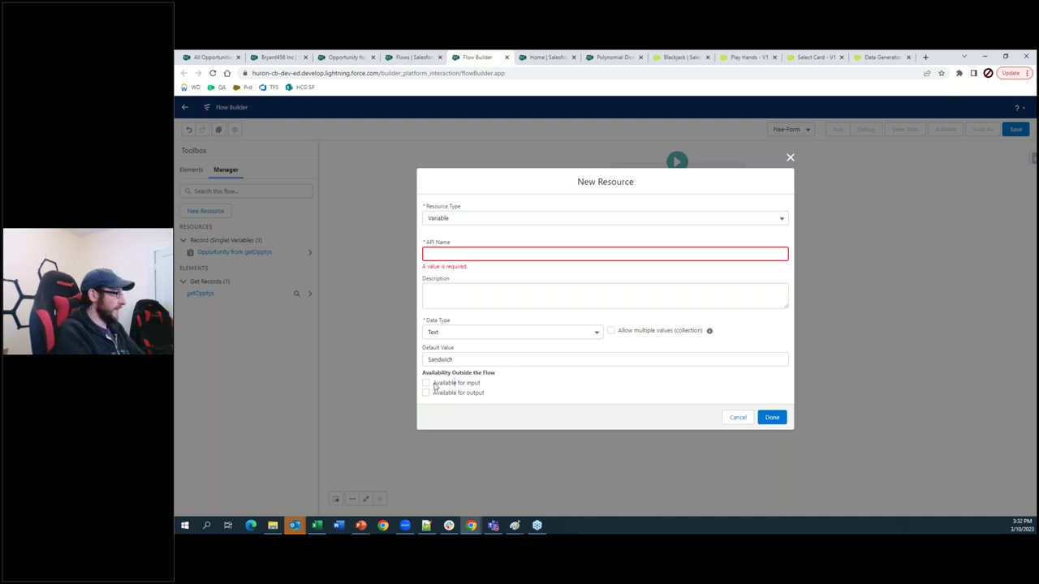
{"action": "left_click", "coordinate": [426, 384]}
{"action": "left_click", "coordinate": [426, 384]}
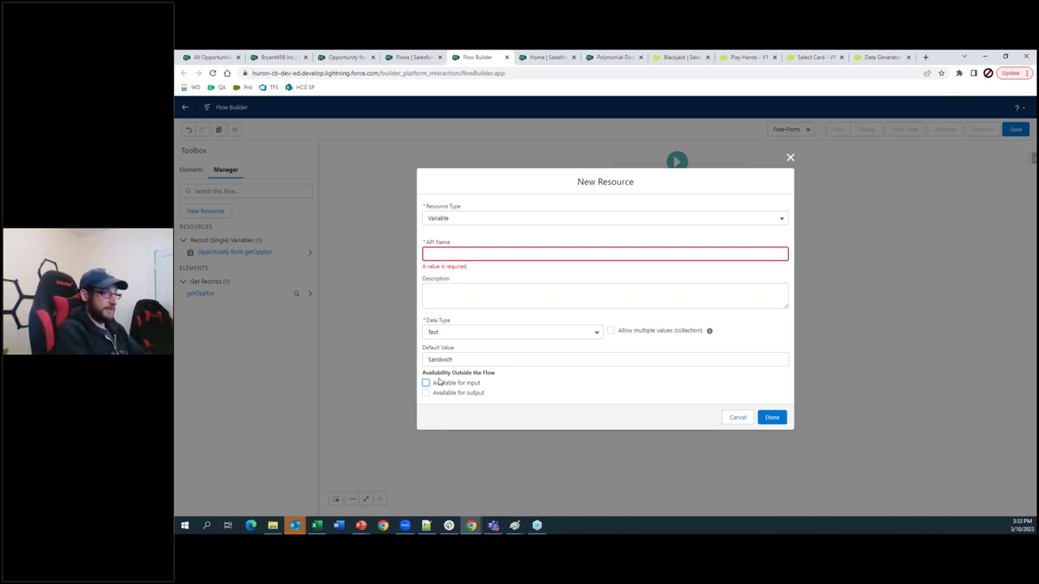
{"action": "left_click", "coordinate": [556, 291]}
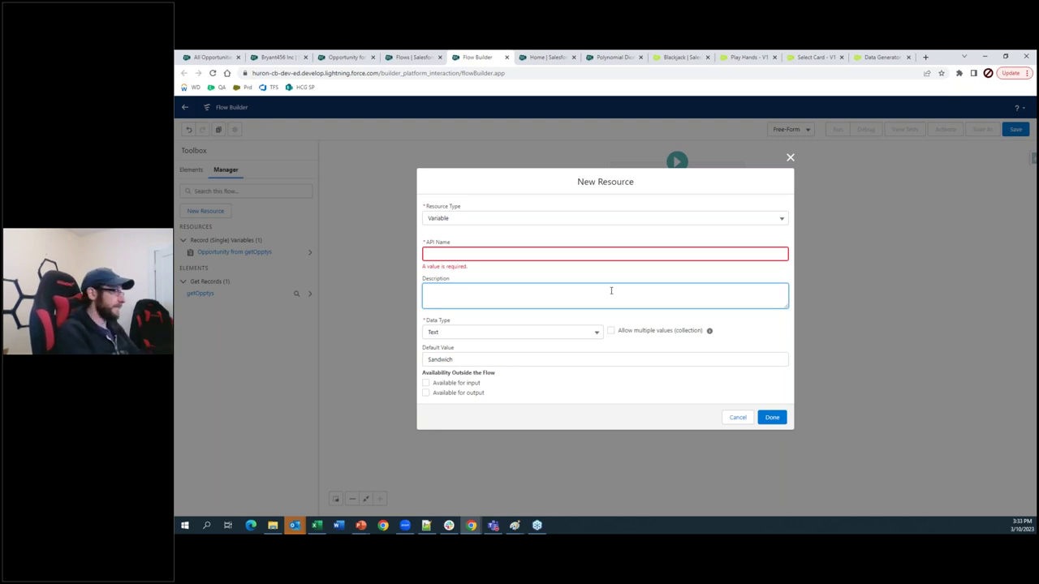
{"action": "left_click", "coordinate": [632, 331]}
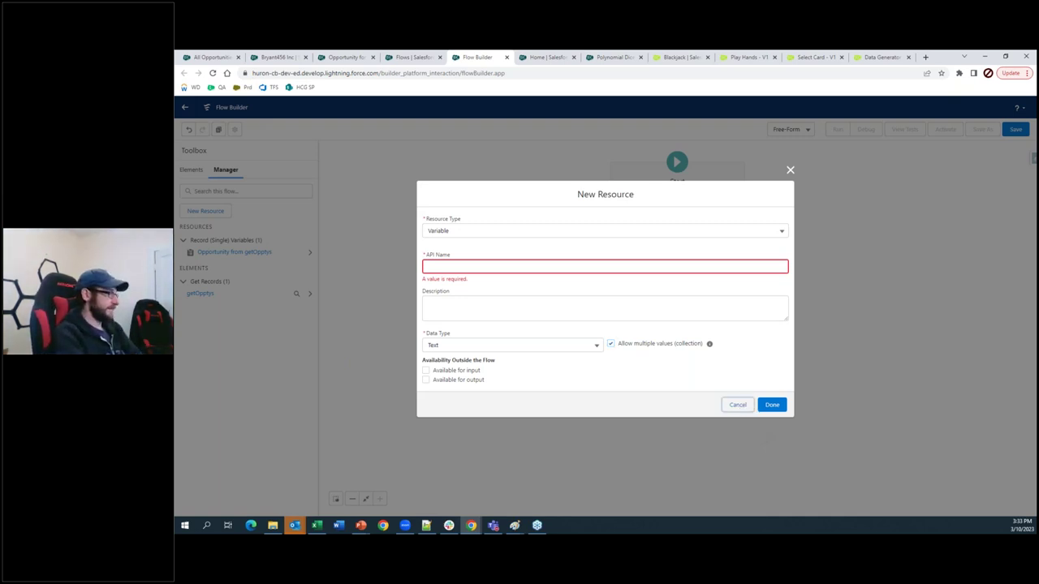
{"action": "left_click", "coordinate": [737, 404]}
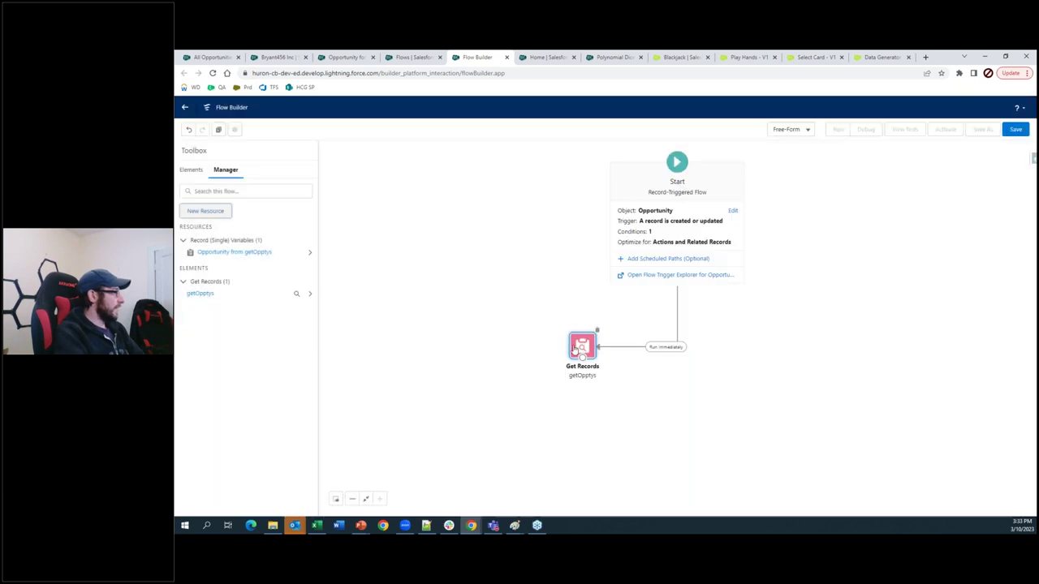
Set the getOpptys Get Records element to store all matching records as a collection.
{"action": "double_click", "coordinate": [581, 363]}
{"action": "scroll", "coordinate": [568, 365], "scroll_direction": "down", "scroll_amount": 3}
{"action": "left_click", "coordinate": [454, 404]}
{"action": "left_click", "coordinate": [772, 468]}
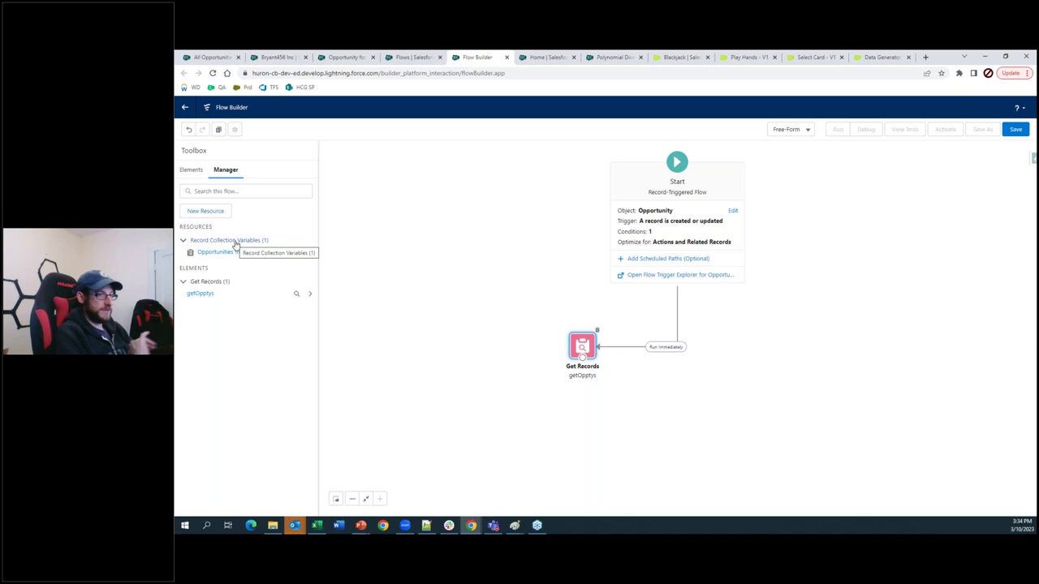
Define a new variable resource with the API name someOtherOppty, the Record data type and the Opportunity object.
{"action": "left_click", "coordinate": [203, 211]}
{"action": "left_click", "coordinate": [475, 269]}
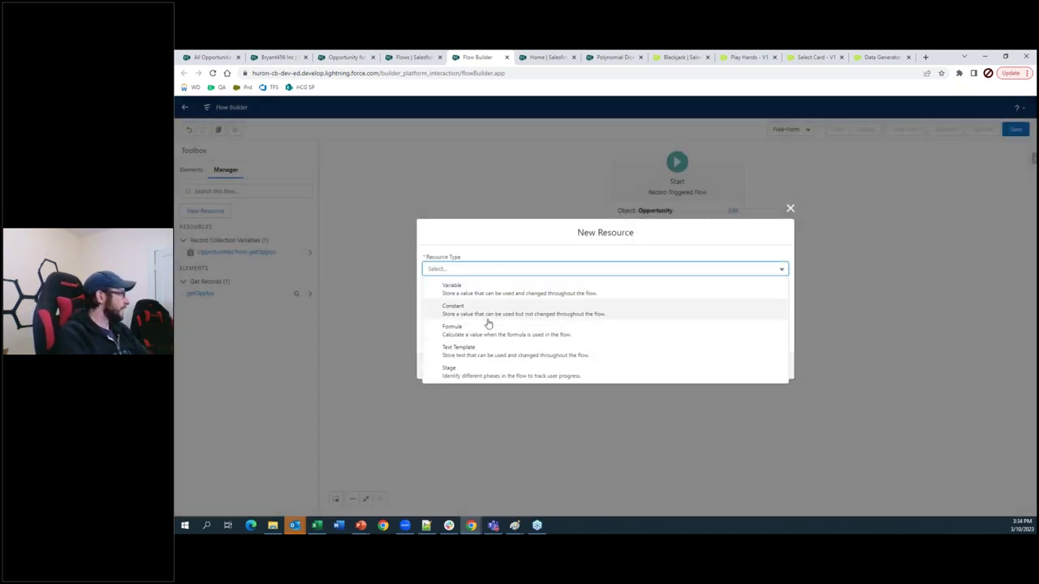
{"action": "left_click", "coordinate": [464, 290]}
{"action": "left_click", "coordinate": [504, 283]}
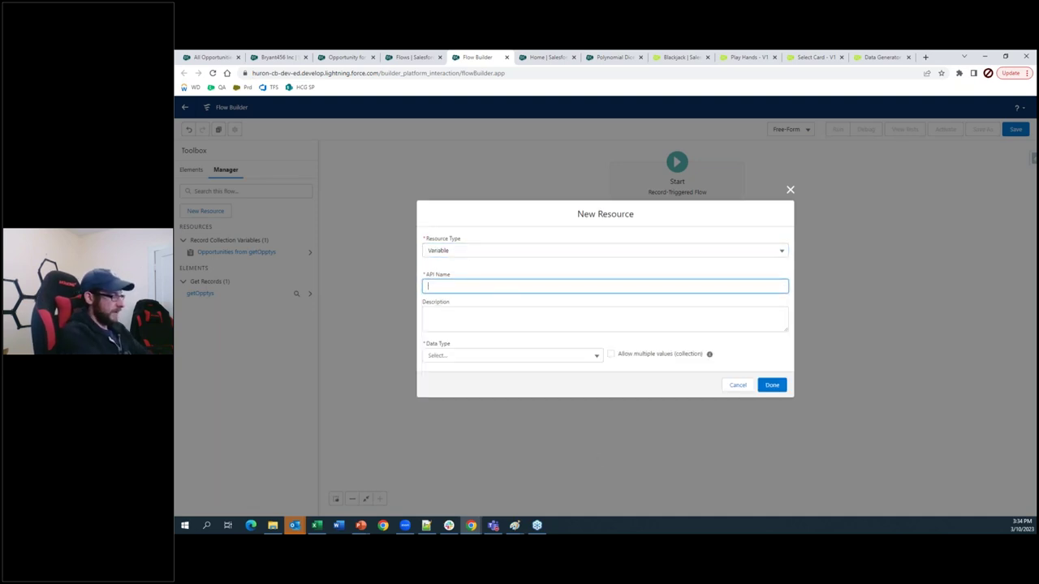
{"action": "type", "text": "someOtherOppty"}
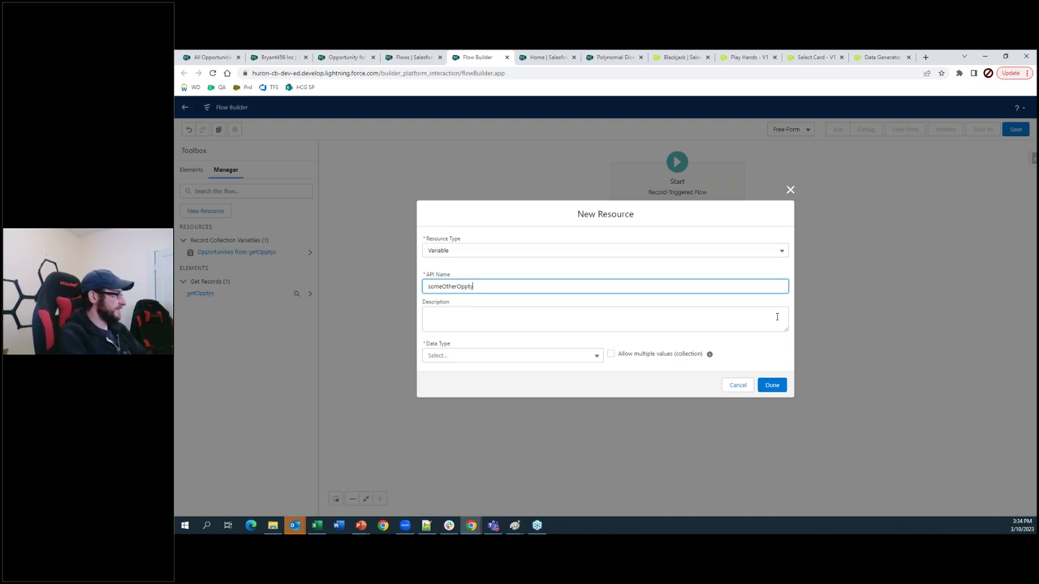
{"action": "left_click", "coordinate": [531, 355]}
{"action": "left_click", "coordinate": [454, 208]}
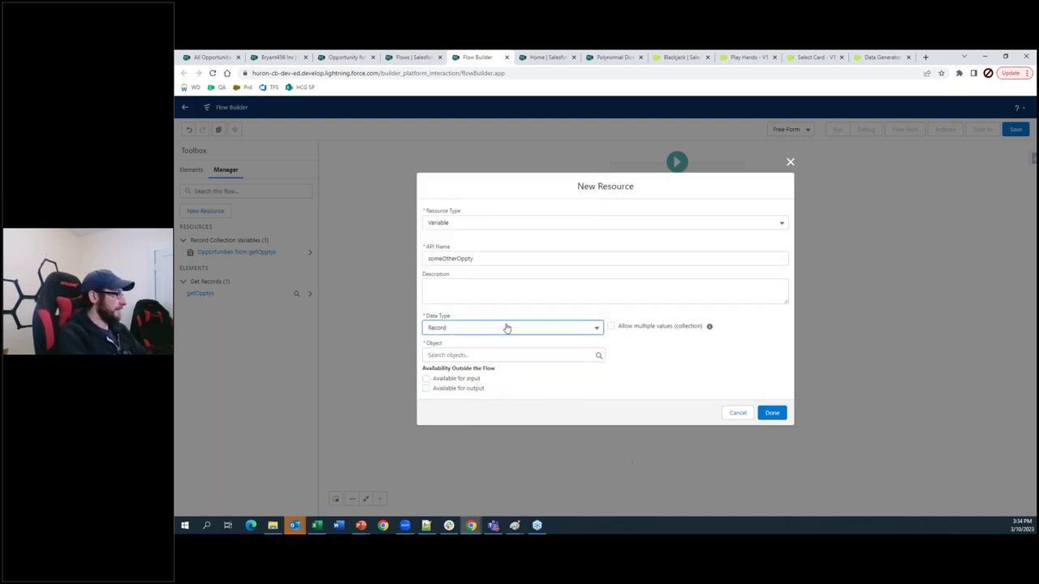
{"action": "key", "text": "Tab"}
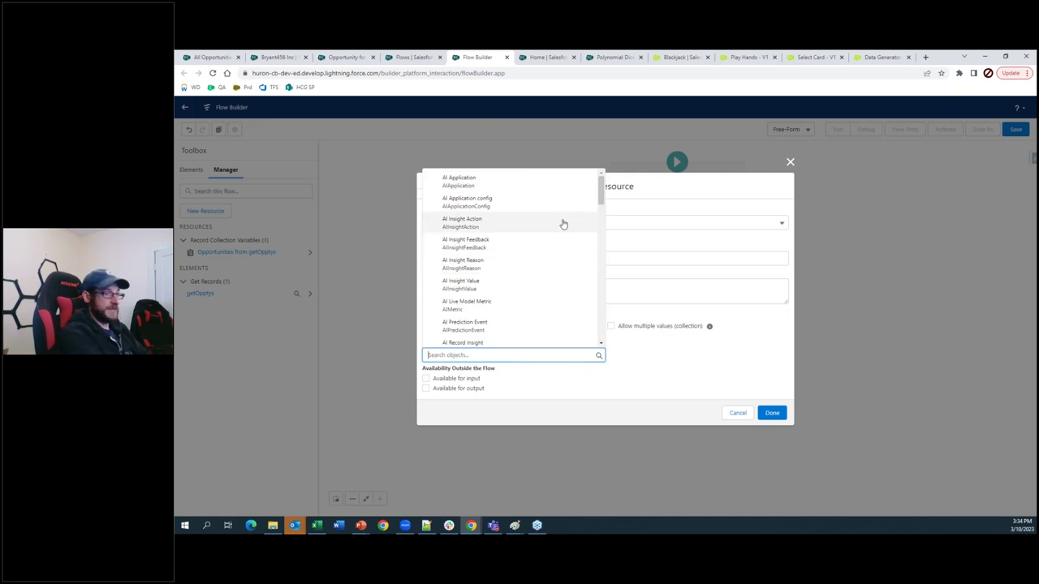
{"action": "type", "text": "opp"}
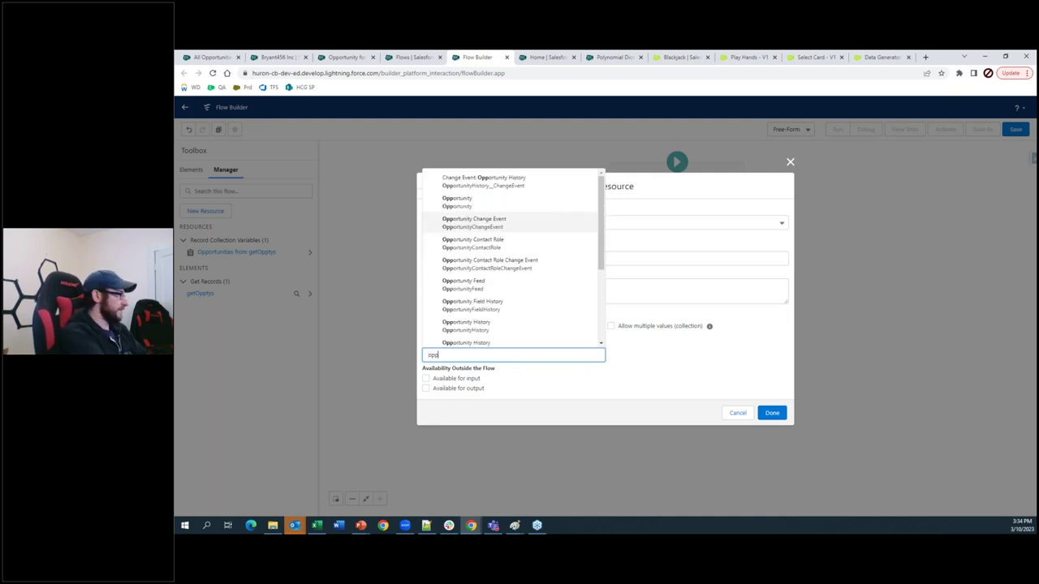
{"action": "left_click", "coordinate": [456, 202]}
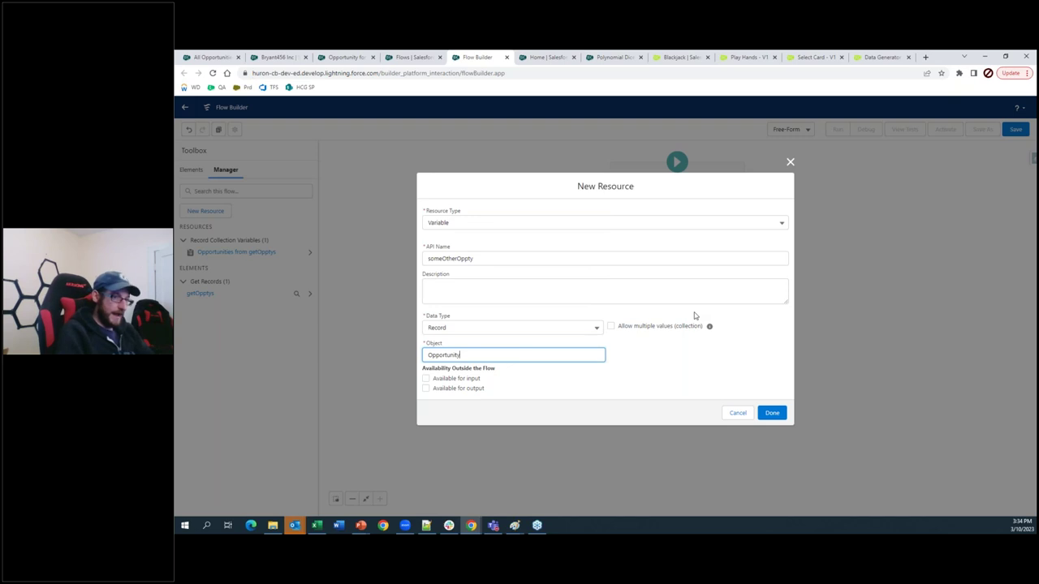
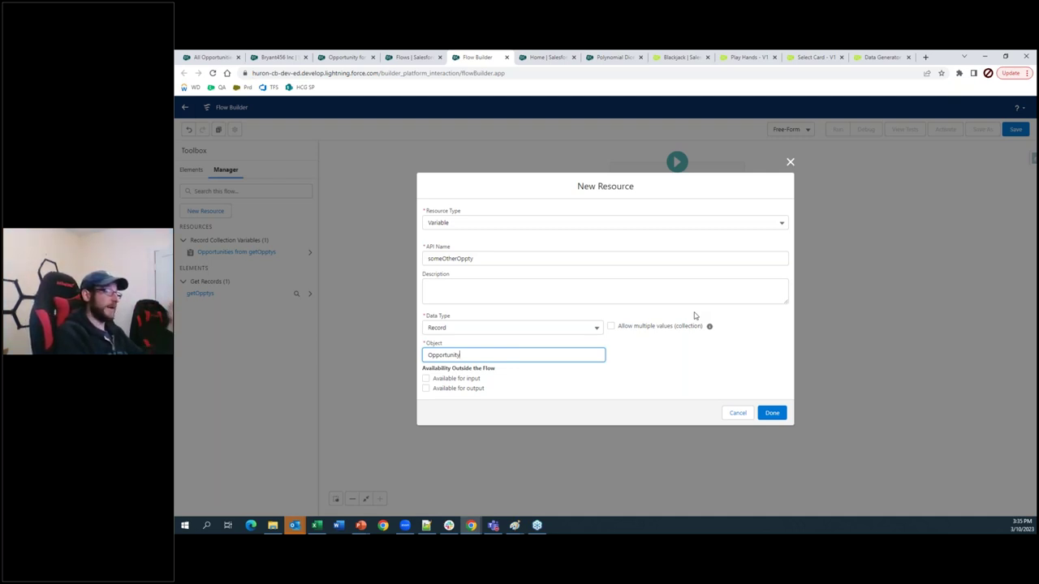
Save someOtherOppty as a single-record variable with multiple values disallowed, and review its settings without changing them.
{"action": "left_click", "coordinate": [610, 326]}
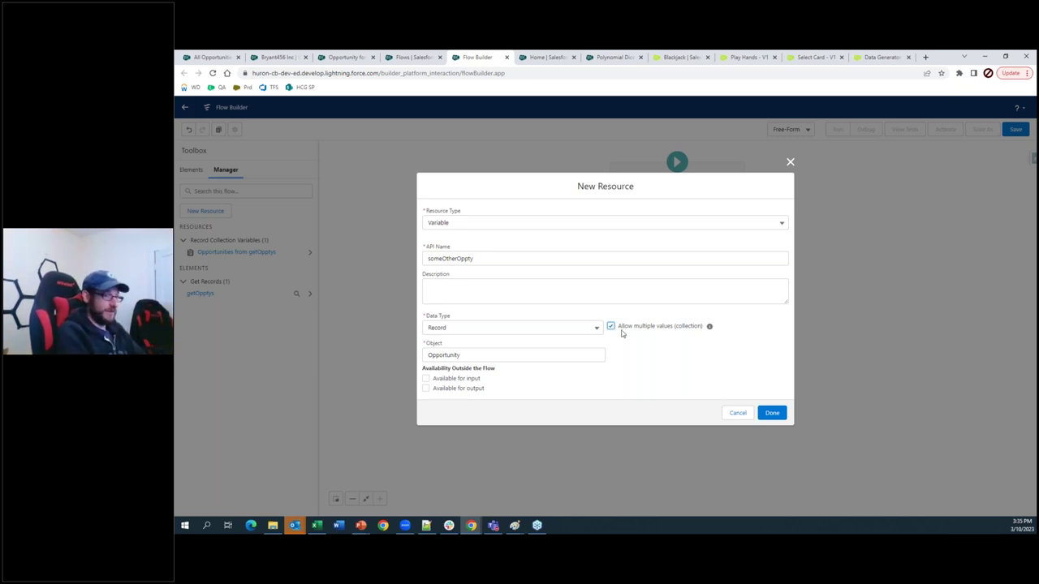
{"action": "left_click", "coordinate": [773, 414]}
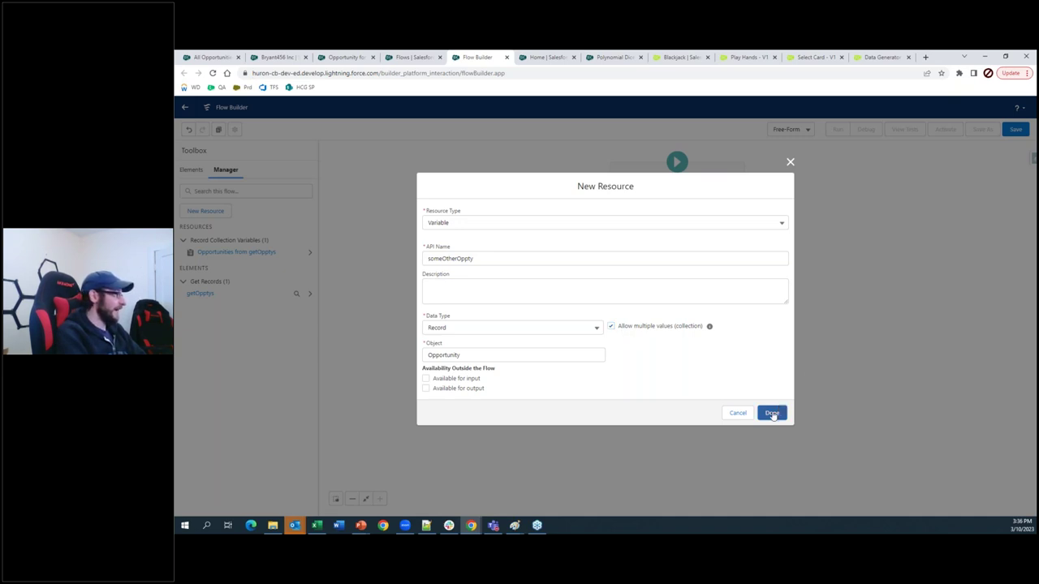
{"action": "left_click", "coordinate": [610, 326]}
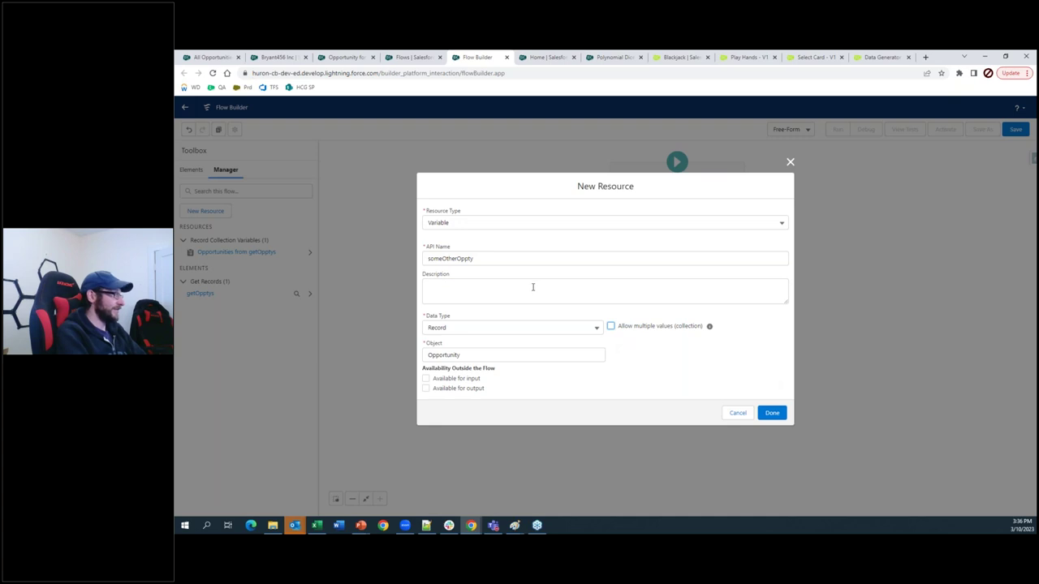
{"action": "left_click", "coordinate": [771, 413]}
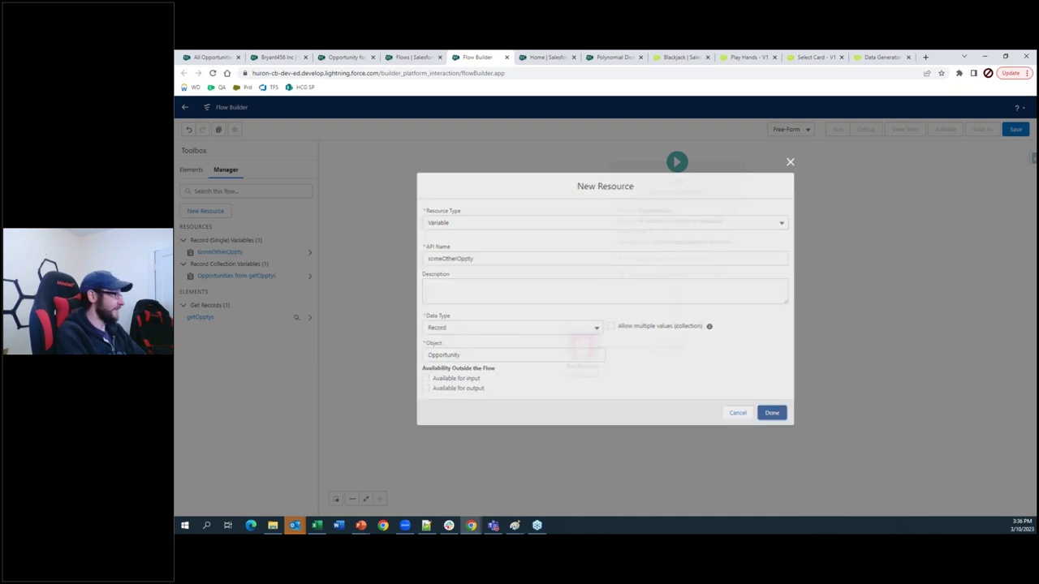
{"action": "left_click", "coordinate": [231, 253]}
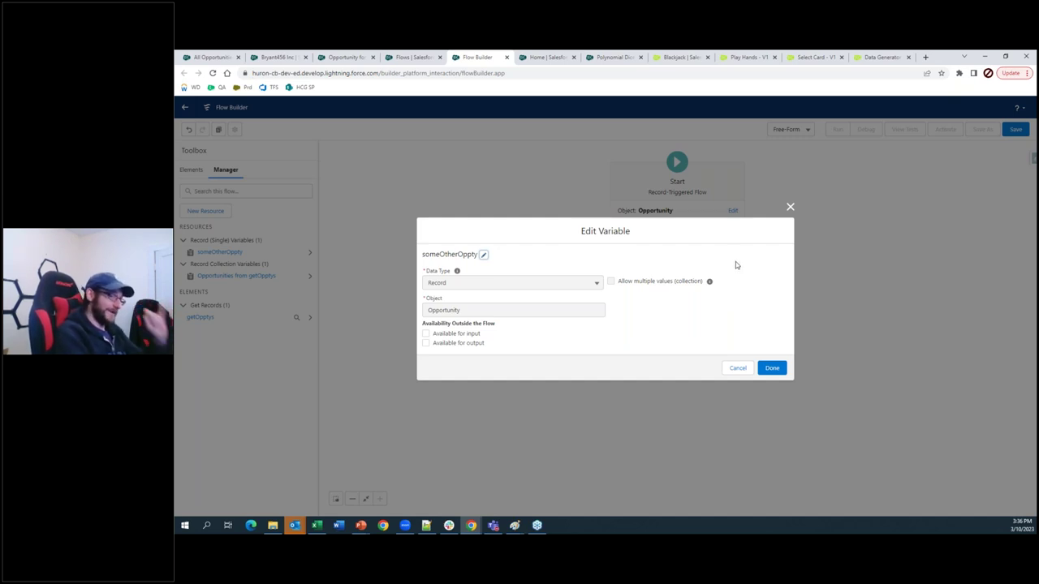
{"action": "left_click", "coordinate": [750, 367]}
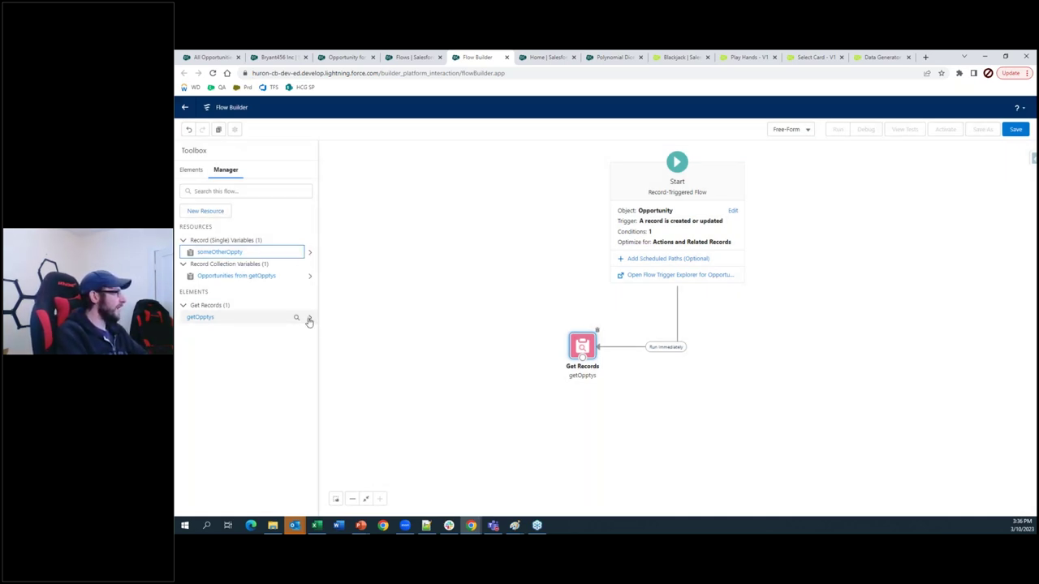
Create a variable resource named myNumber with the Number data type and a default value of 1.
{"action": "left_click", "coordinate": [204, 211]}
{"action": "left_click", "coordinate": [455, 269]}
{"action": "left_click", "coordinate": [460, 286]}
{"action": "left_click", "coordinate": [460, 286]}
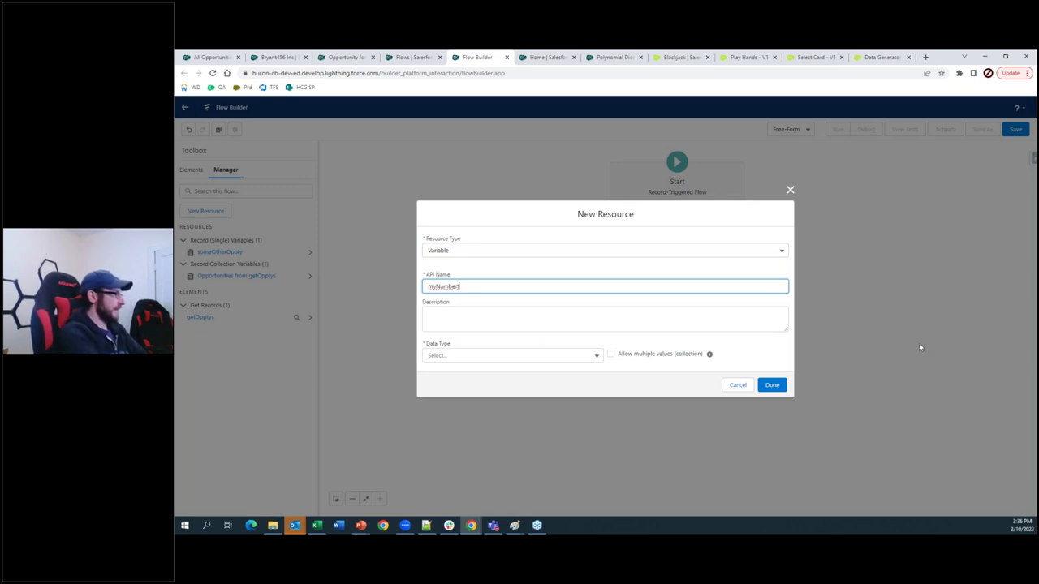
{"action": "left_click", "coordinate": [542, 363]}
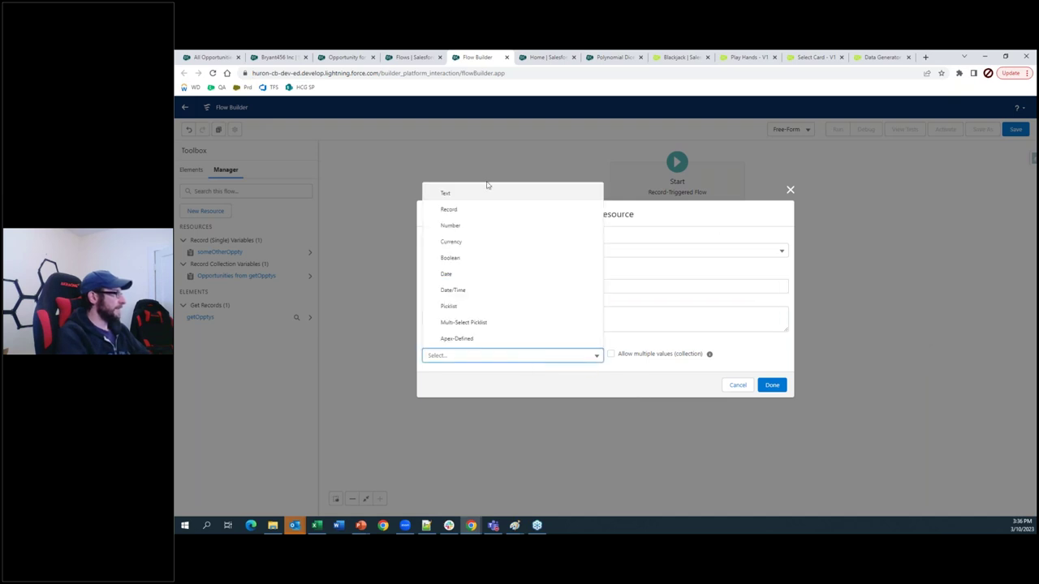
{"action": "left_click", "coordinate": [487, 225]}
{"action": "left_click", "coordinate": [465, 369]}
{"action": "type", "text": "1"}
{"action": "left_click", "coordinate": [772, 426]}
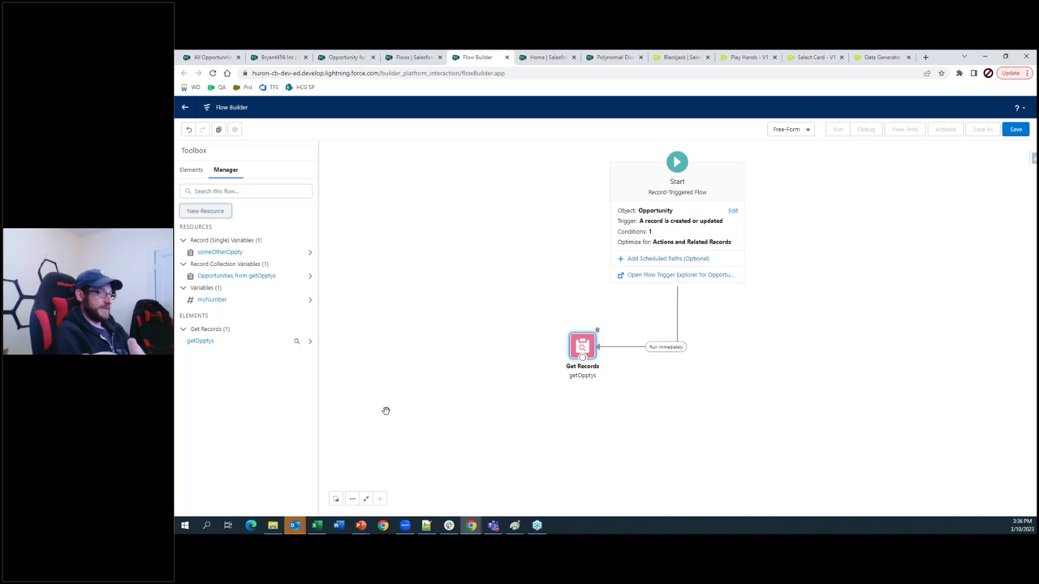
{"action": "left_click", "coordinate": [212, 299]}
{"action": "left_click", "coordinate": [471, 326]}
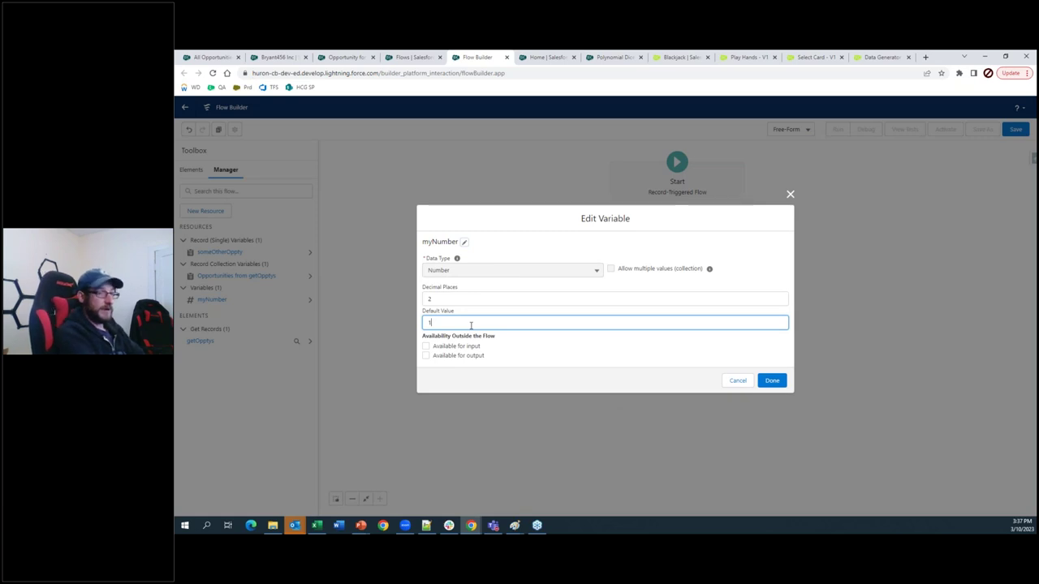
{"action": "key", "text": "BackSpace"}
{"action": "type", "text": "2"}
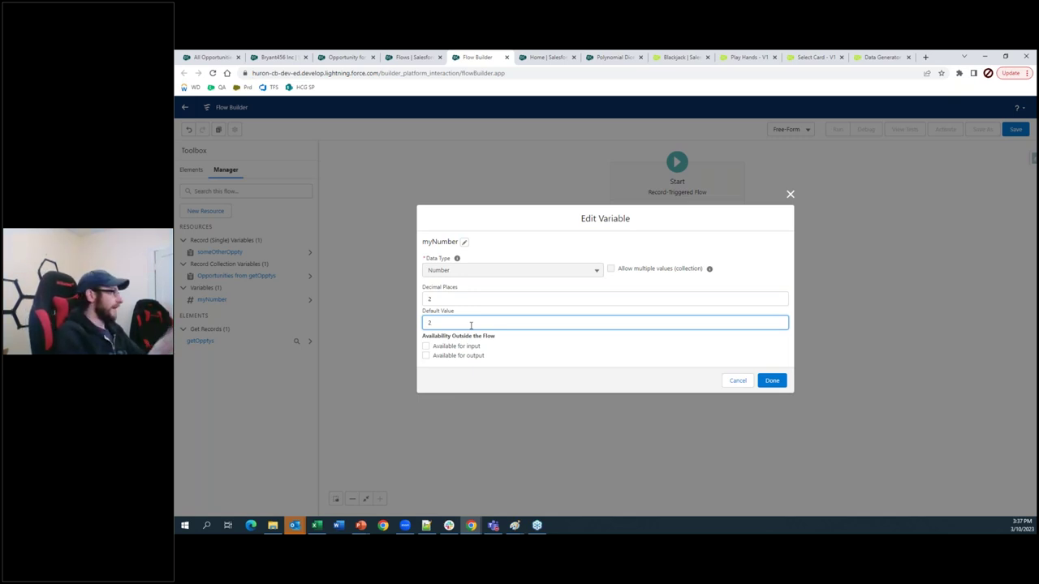
{"action": "left_click", "coordinate": [457, 299]}
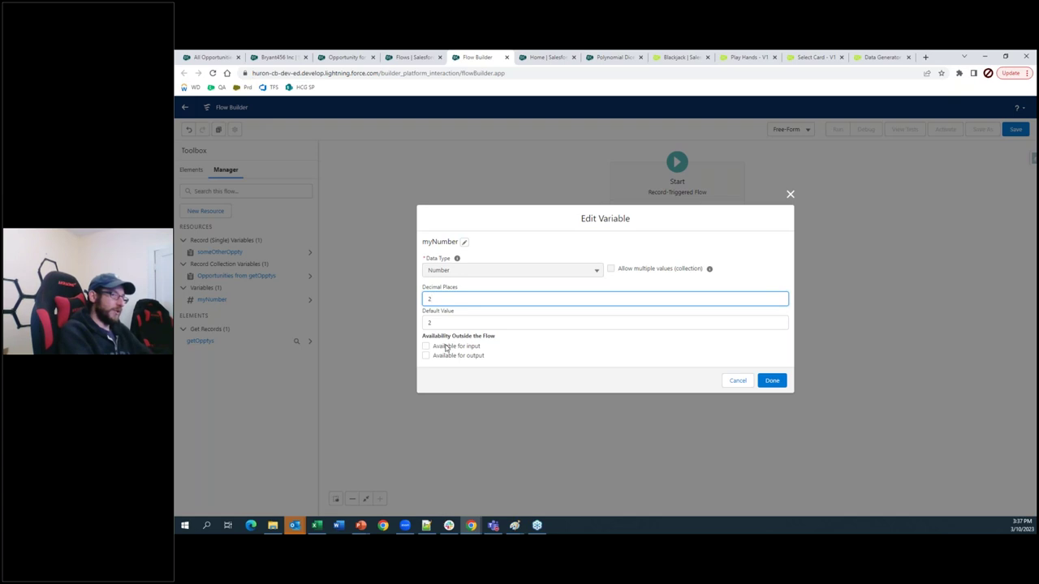
{"action": "left_click", "coordinate": [738, 380]}
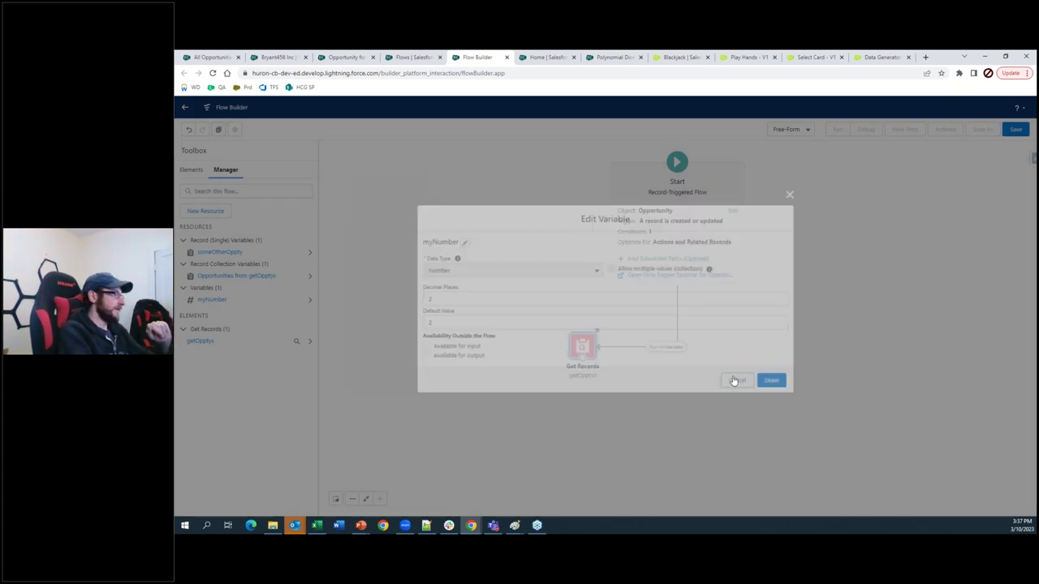
Add a filter condition to the getOpptys Get Records element requiring Amount to equal the myNumber variable.
{"action": "left_click", "coordinate": [310, 300]}
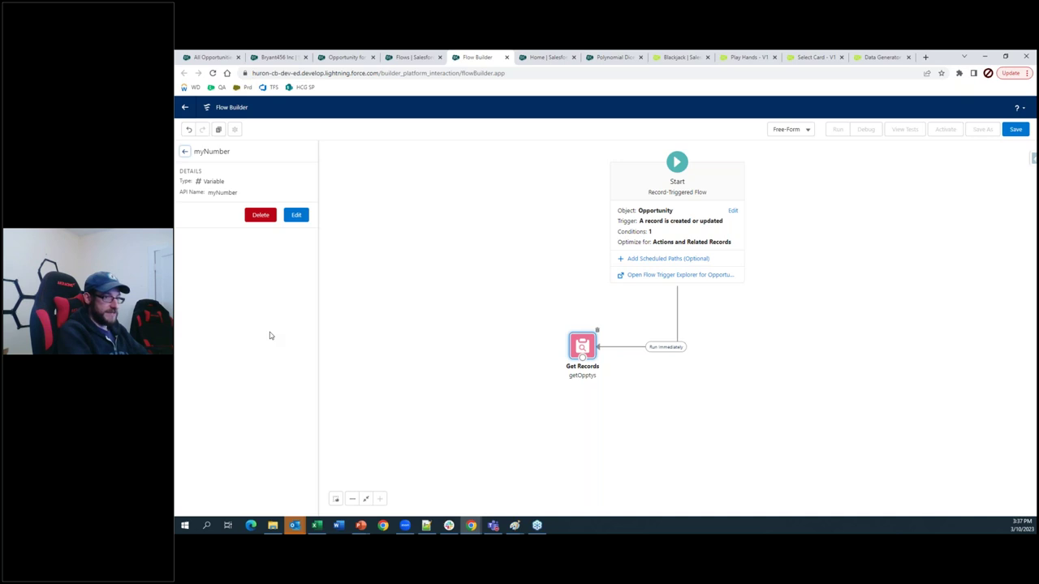
{"action": "double_click", "coordinate": [578, 346]}
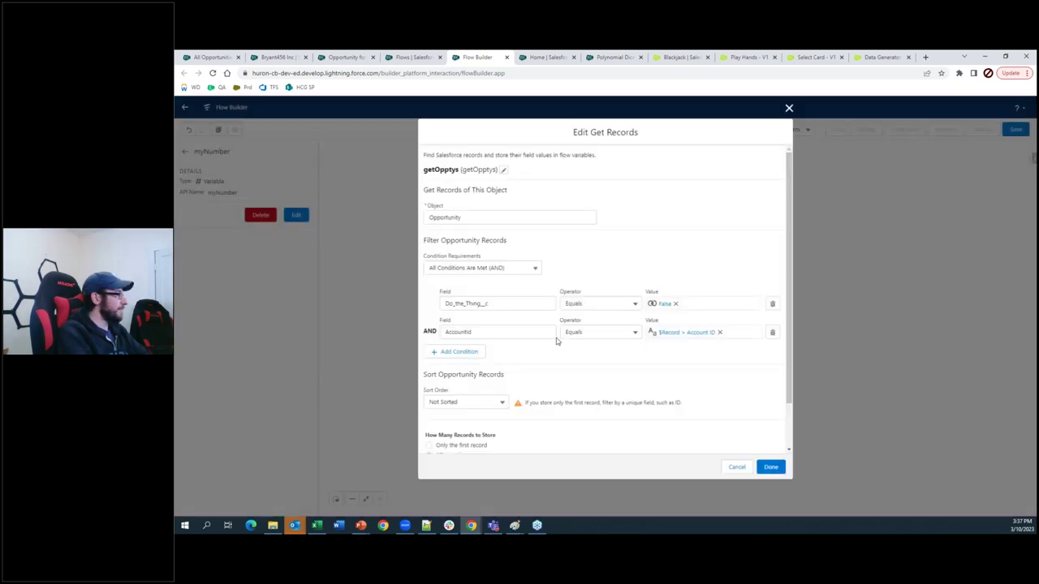
{"action": "left_click", "coordinate": [462, 352]}
{"action": "left_click", "coordinate": [487, 360]}
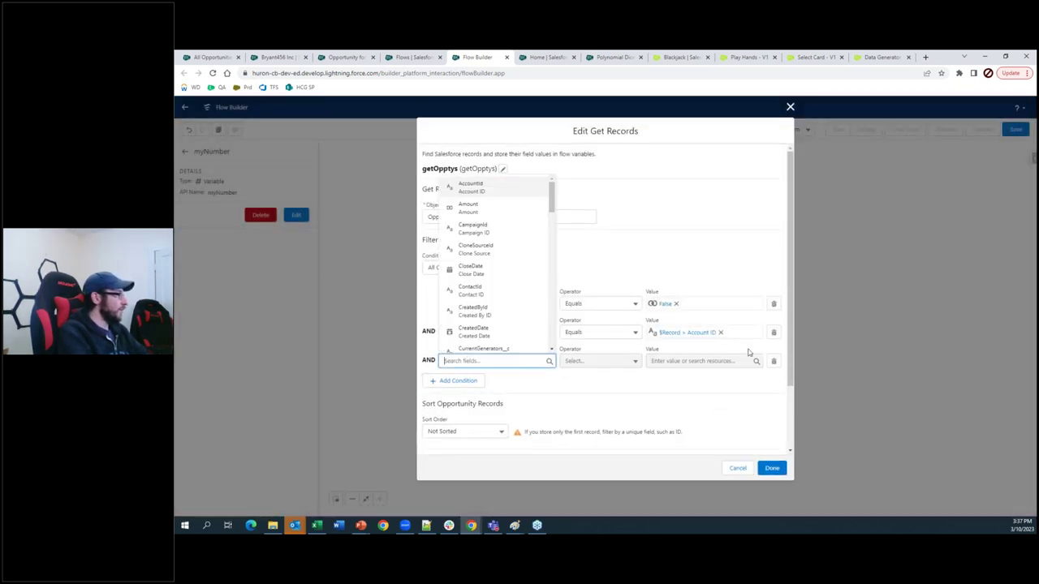
{"action": "type", "text": "a"}
{"action": "left_click", "coordinate": [474, 208]}
{"action": "left_click", "coordinate": [678, 363]}
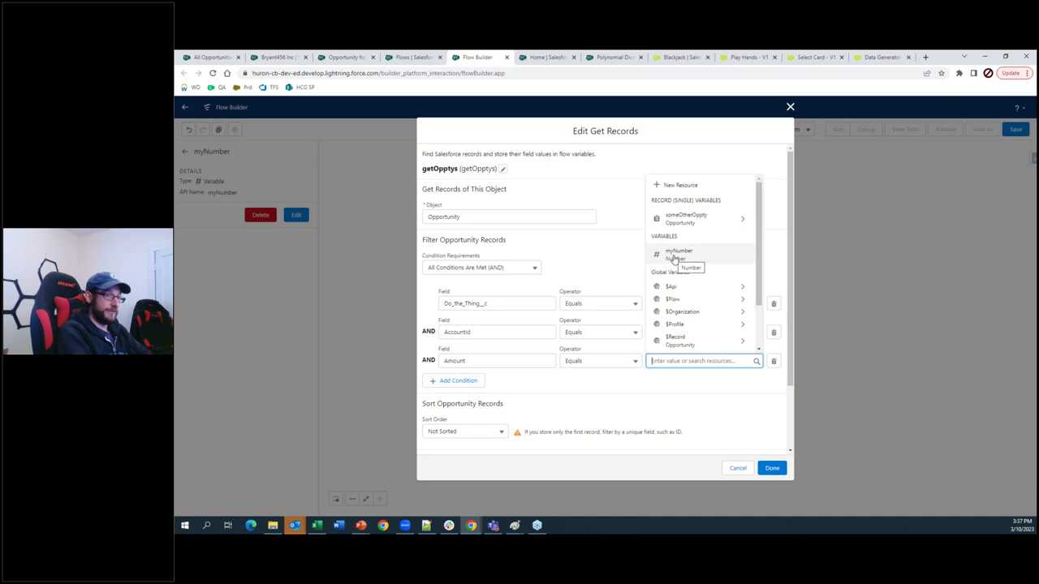
{"action": "left_click", "coordinate": [674, 254]}
{"action": "left_click", "coordinate": [772, 468]}
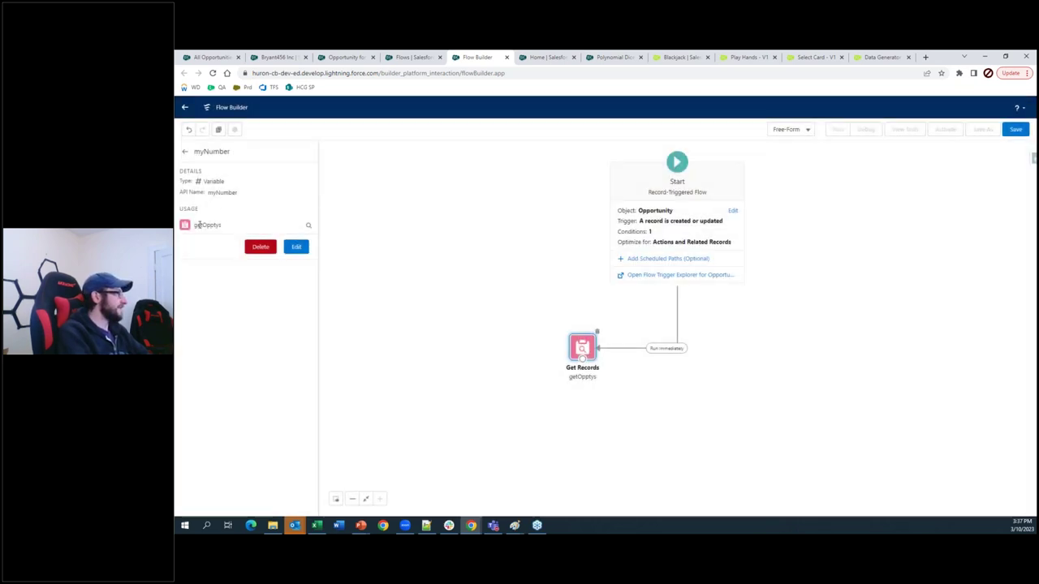
Try to delete the myNumber variable, and locate the element that uses it on the canvas.
{"action": "left_click", "coordinate": [252, 248]}
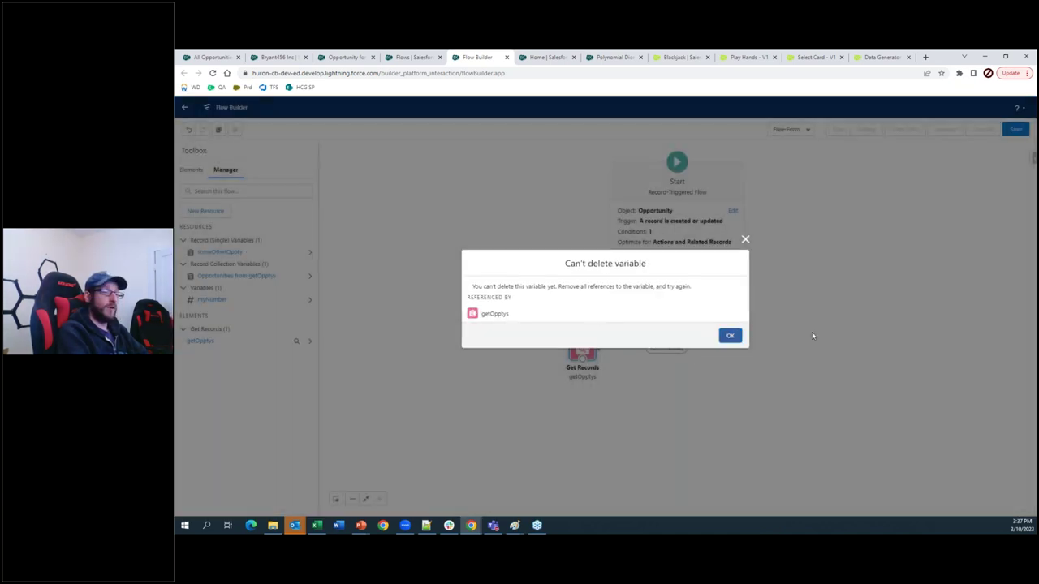
{"action": "left_click", "coordinate": [729, 335]}
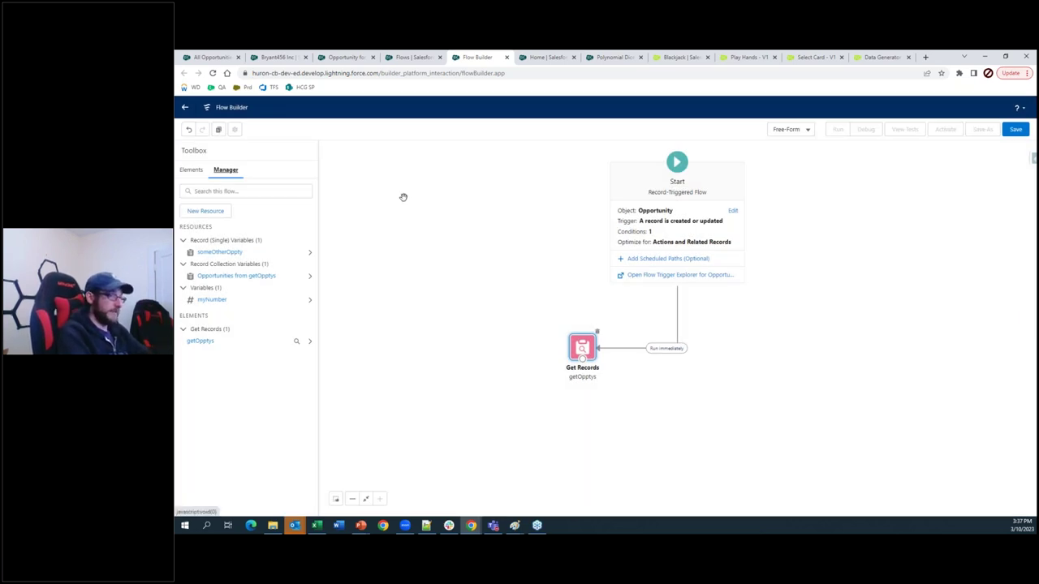
{"action": "left_click", "coordinate": [308, 301]}
{"action": "left_click", "coordinate": [309, 227]}
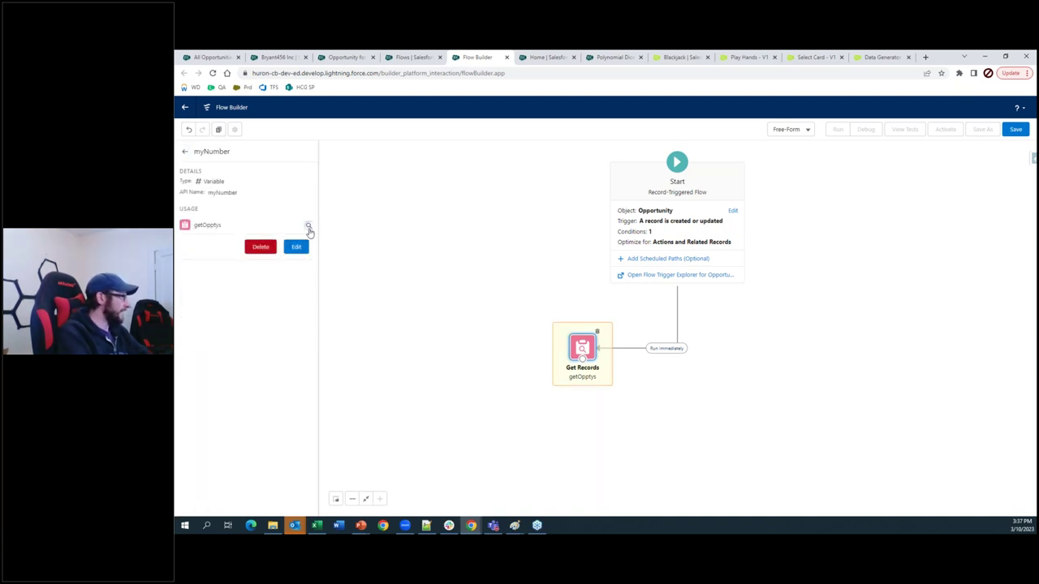
{"action": "left_click", "coordinate": [184, 152]}
Start a new Formula resource and enter {!myNumber} as its expression.
{"action": "left_click", "coordinate": [204, 211]}
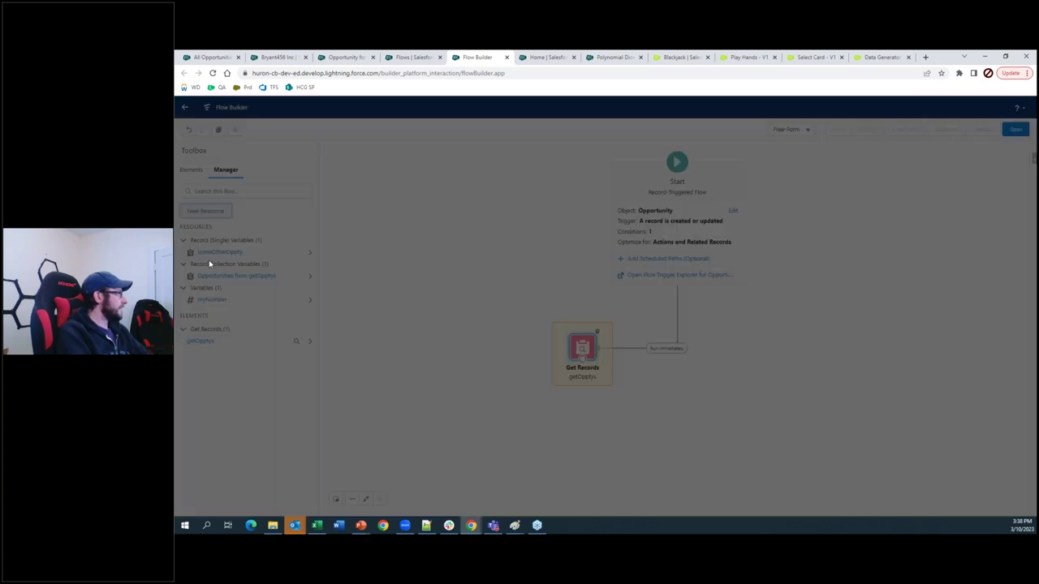
{"action": "left_click", "coordinate": [454, 269]}
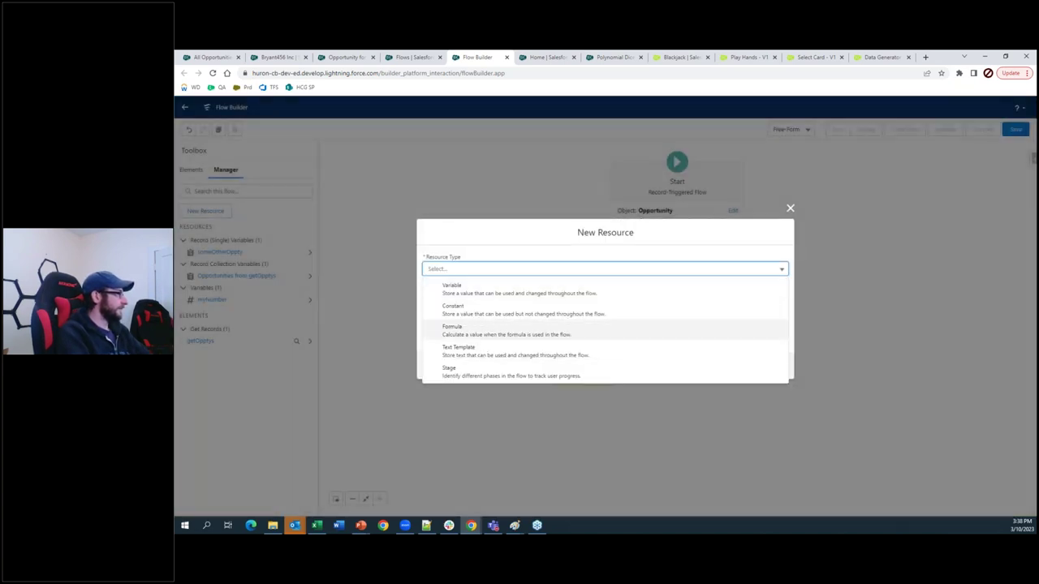
{"action": "left_click", "coordinate": [487, 329]}
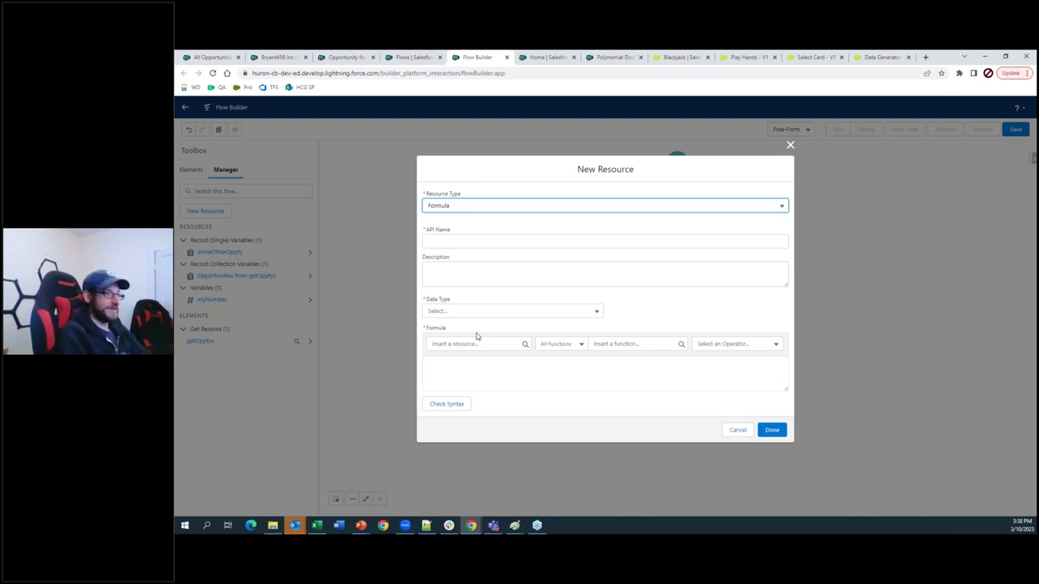
{"action": "left_click", "coordinate": [482, 360]}
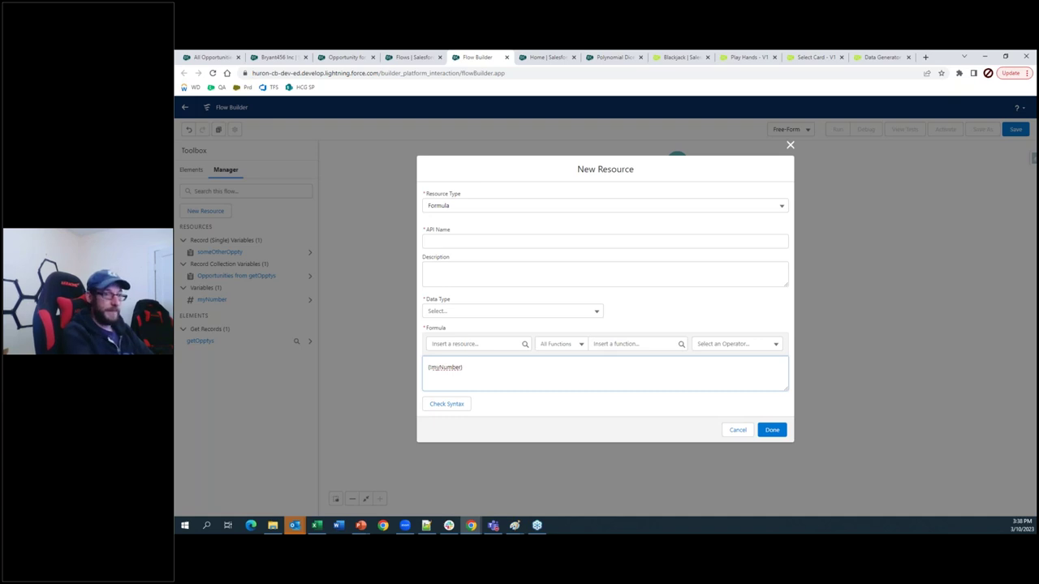
Examine the resources available to the formula, the fields of someOtherOppty and the function categories.
{"action": "left_click", "coordinate": [485, 343]}
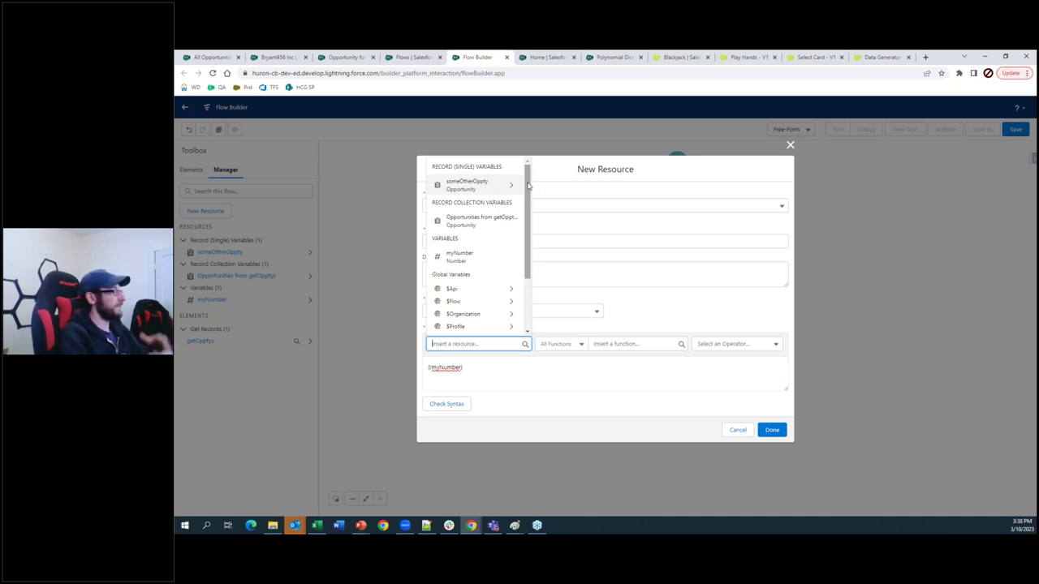
{"action": "left_click_drag", "start_coordinate": [528, 186], "coordinate": [525, 258]}
{"action": "scroll", "coordinate": [525, 258], "scroll_direction": "up", "scroll_amount": 2}
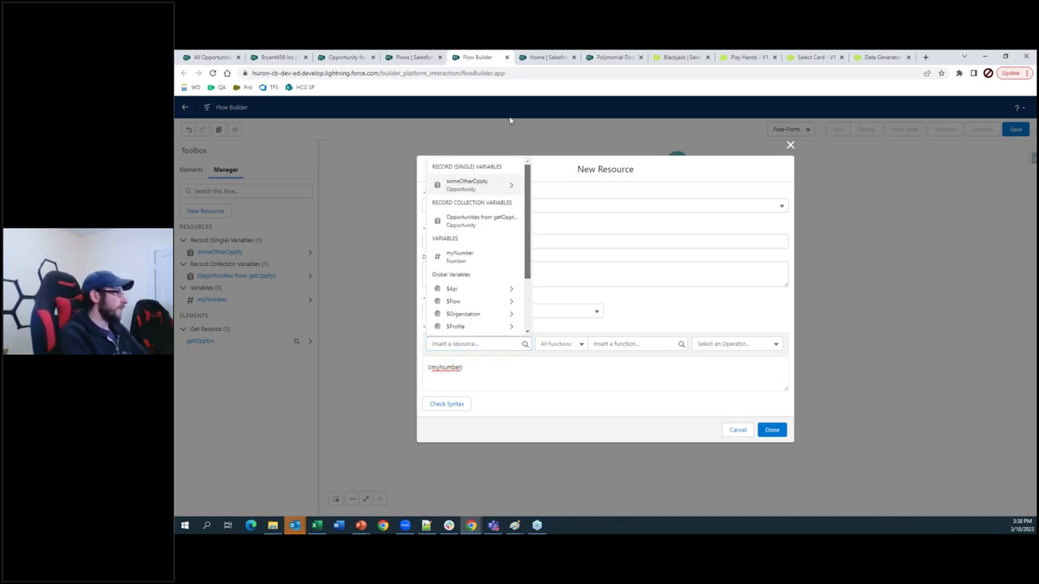
{"action": "left_click", "coordinate": [465, 362]}
{"action": "left_click", "coordinate": [467, 344]}
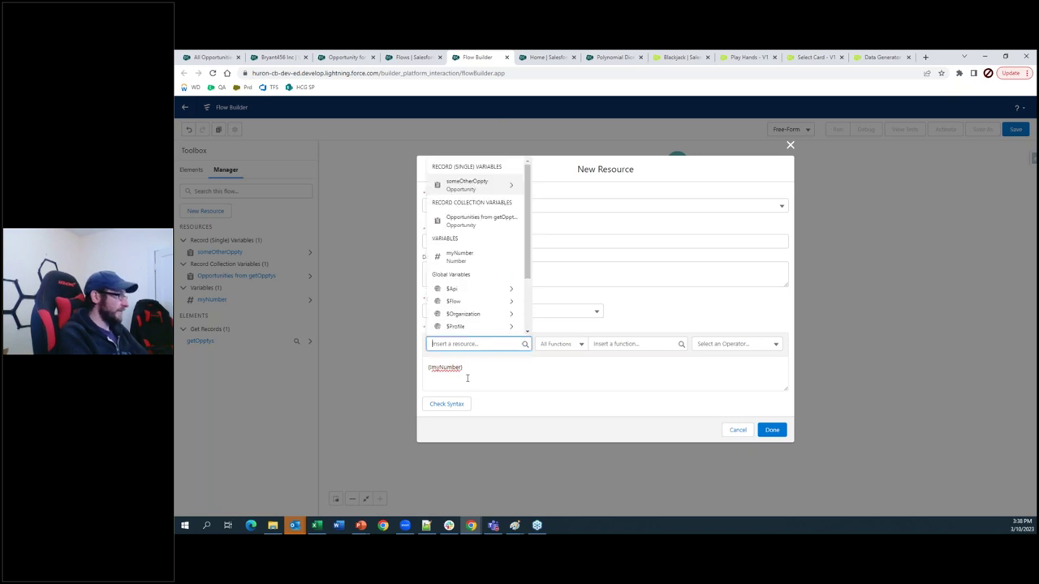
{"action": "left_click", "coordinate": [467, 185]}
{"action": "scroll", "coordinate": [487, 203], "scroll_direction": "down", "scroll_amount": 4}
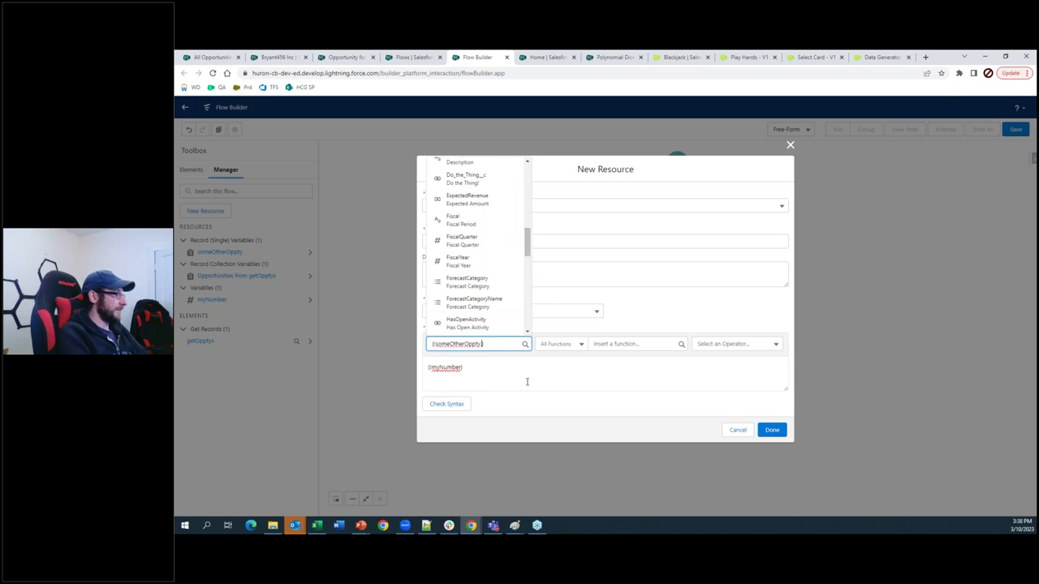
{"action": "left_click", "coordinate": [559, 344]}
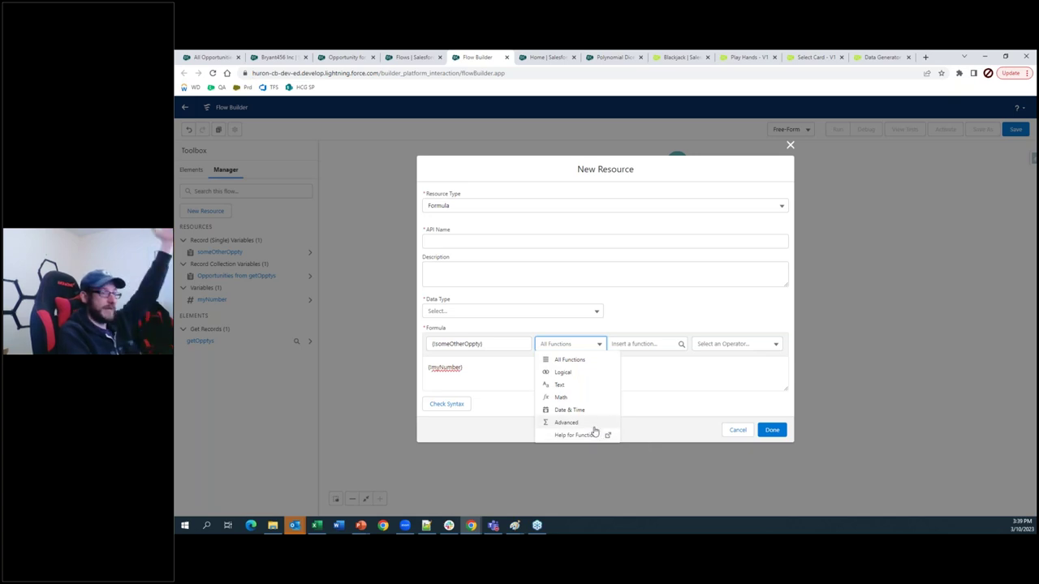
{"action": "left_click", "coordinate": [682, 390]}
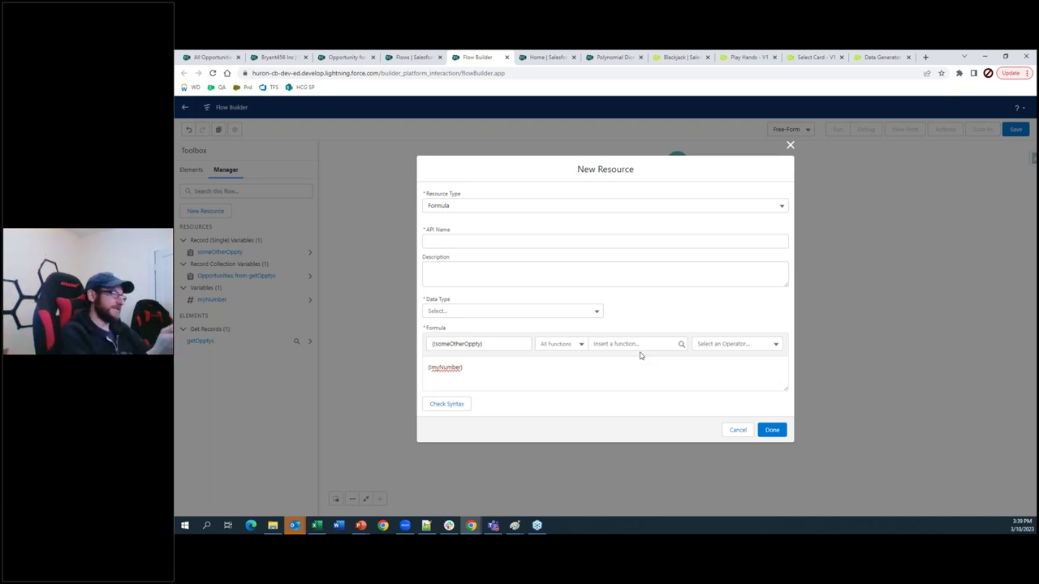
Insert the PI() function after {!myNumber} in the formula and look through the available operators.
{"action": "left_click", "coordinate": [639, 344]}
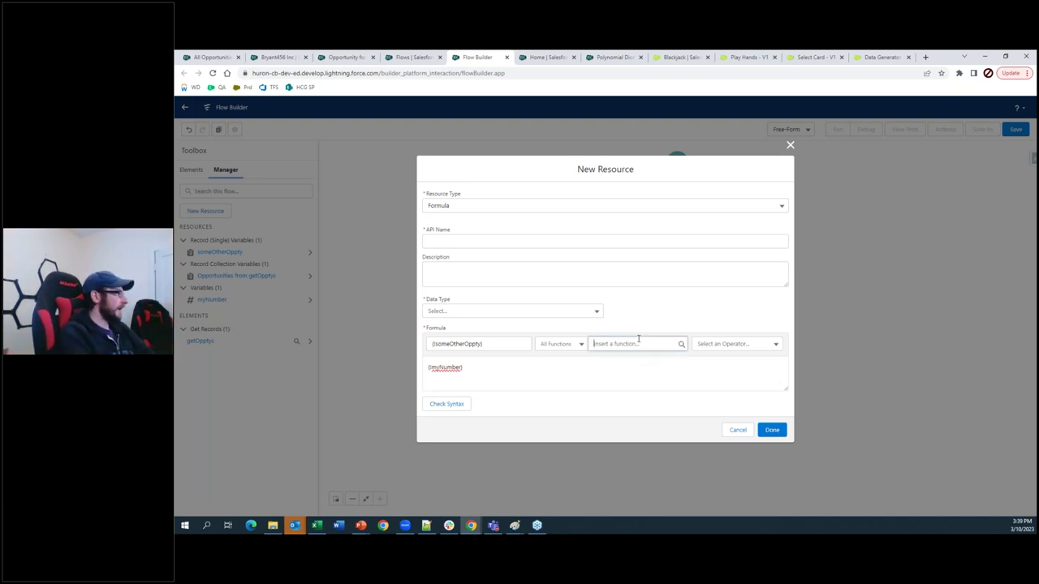
{"action": "left_click_drag", "start_coordinate": [682, 171], "coordinate": [682, 281]}
{"action": "left_click", "coordinate": [633, 270]}
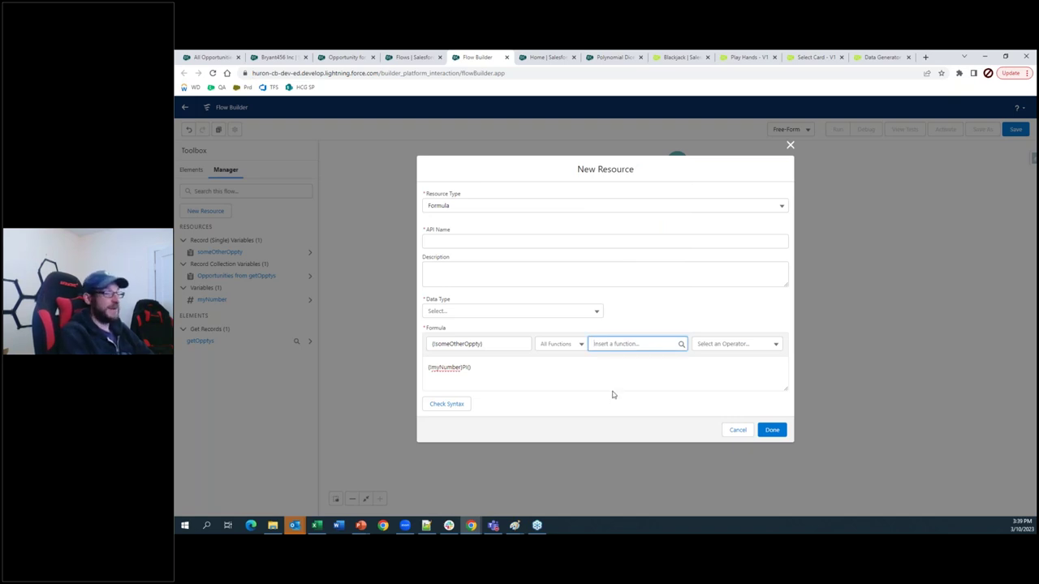
{"action": "left_click", "coordinate": [702, 344]}
{"action": "scroll", "coordinate": [725, 252], "scroll_direction": "down", "scroll_amount": 3}
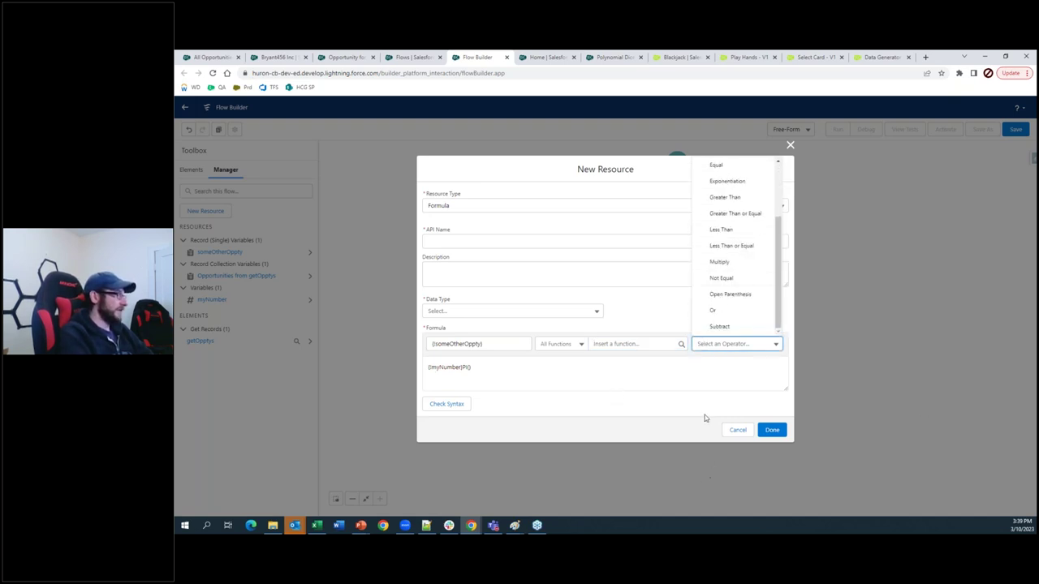
{"action": "left_click", "coordinate": [691, 381]}
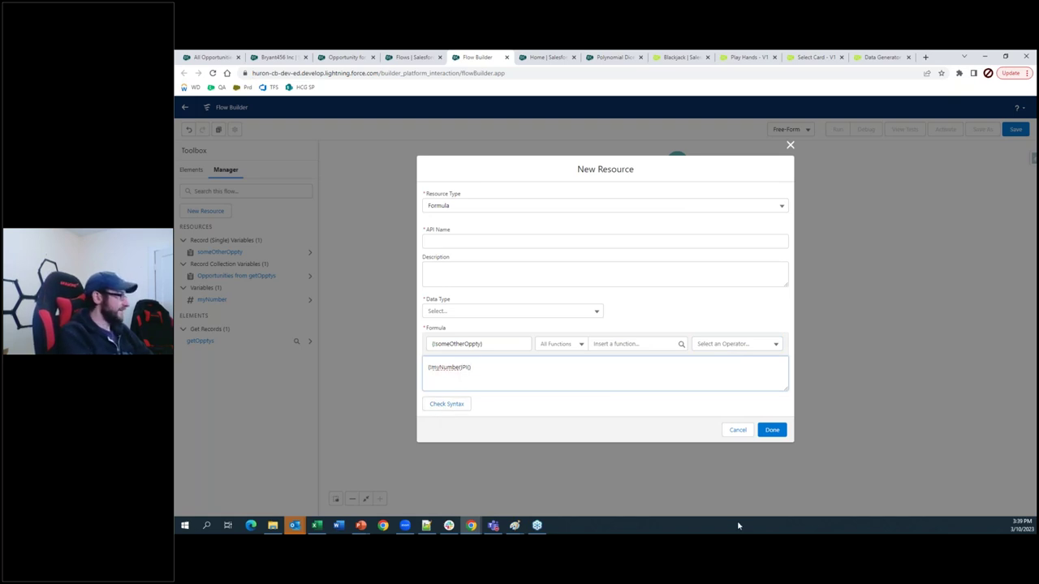
Check the formula's syntax with + and with & joining {!myNumber} and PI(), and discard the new resource.
{"action": "type", "text": "+"}
{"action": "left_click", "coordinate": [447, 405]}
{"action": "left_click", "coordinate": [463, 368]}
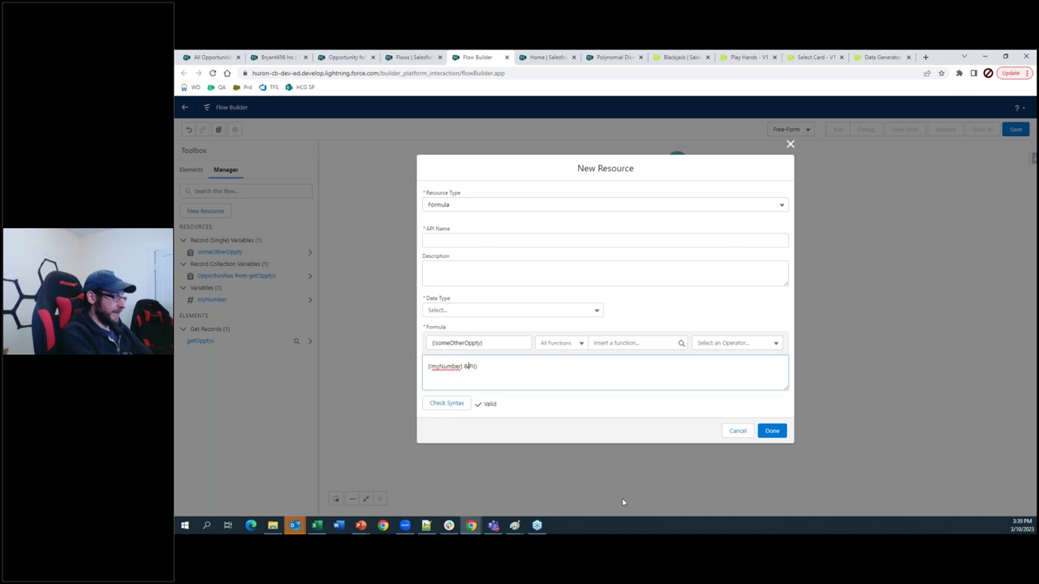
{"action": "left_click", "coordinate": [434, 403]}
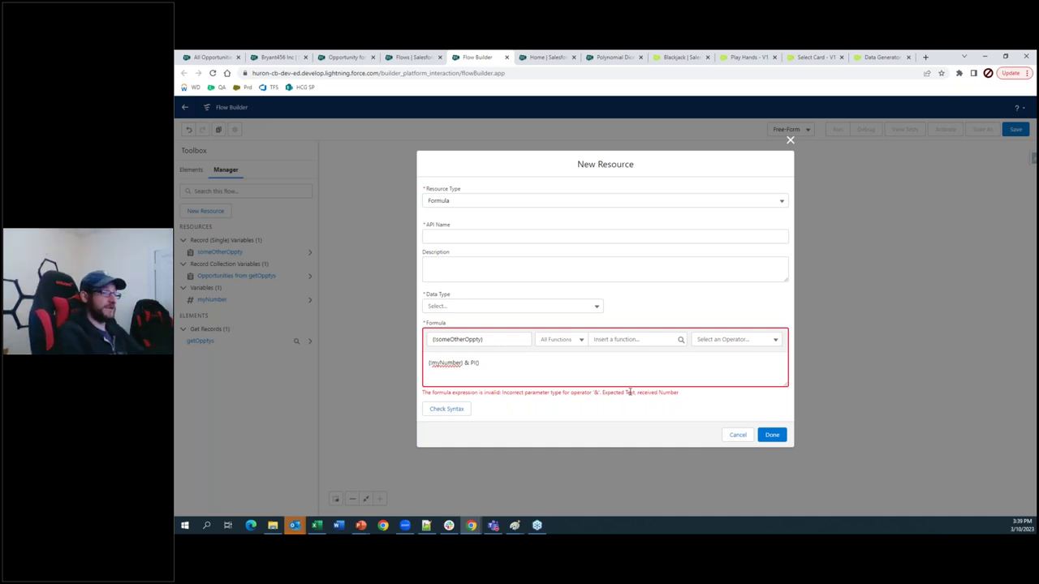
{"action": "left_click", "coordinate": [508, 307]}
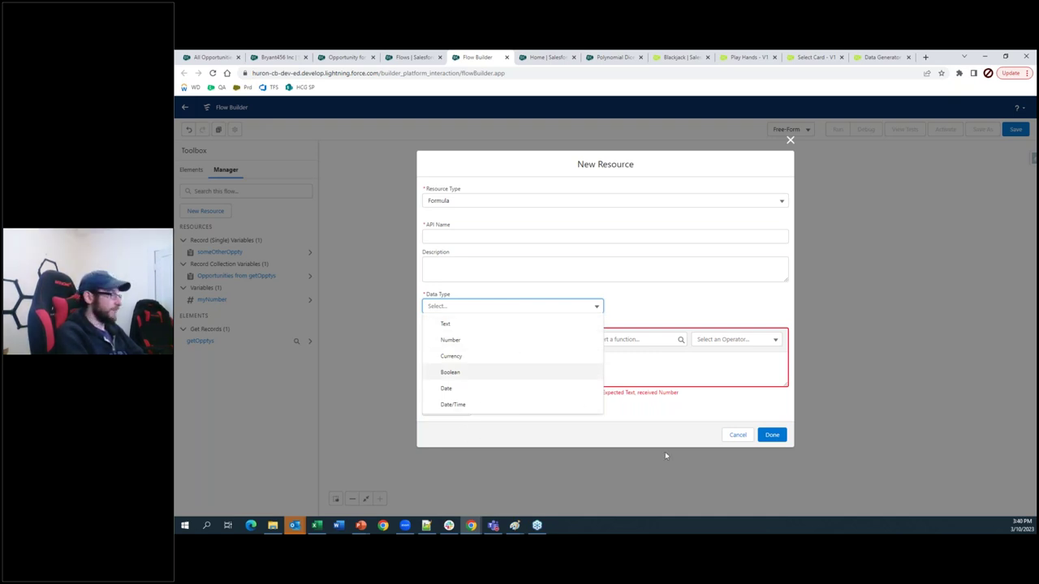
{"action": "left_click", "coordinate": [742, 436]}
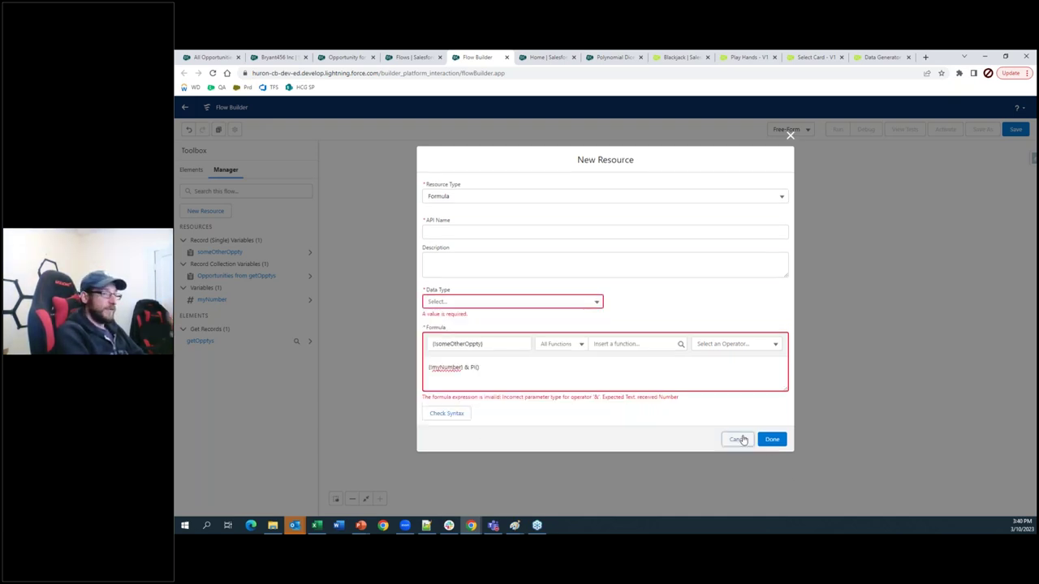
{"action": "left_click", "coordinate": [738, 439]}
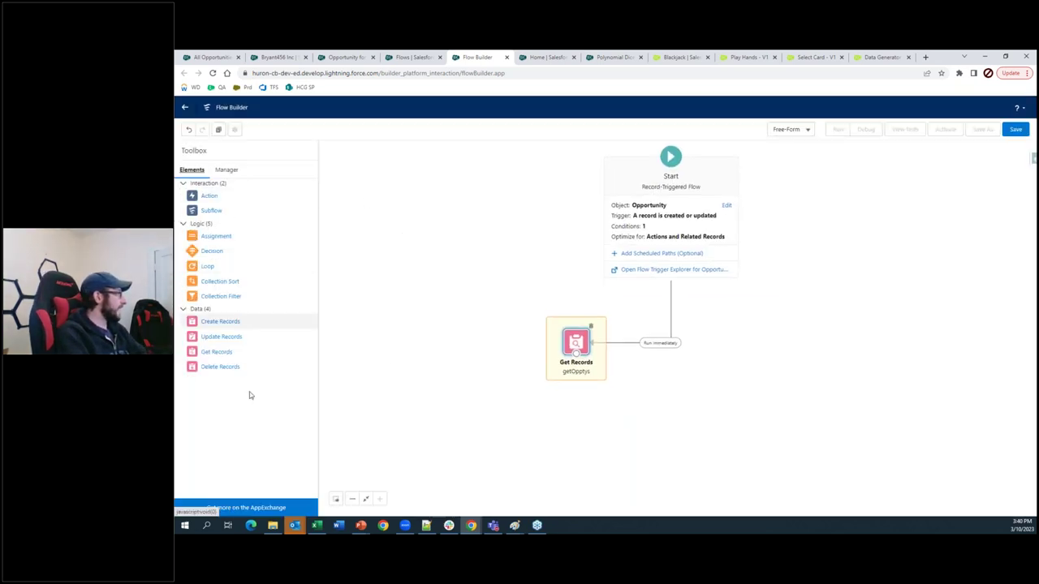
Add a Get Records element labelled asdf below getOpptys, using the AI Application object.
{"action": "left_click_drag", "start_coordinate": [216, 351], "coordinate": [511, 423]}
{"action": "type", "text": "asdf"}
{"action": "left_click", "coordinate": [506, 354]}
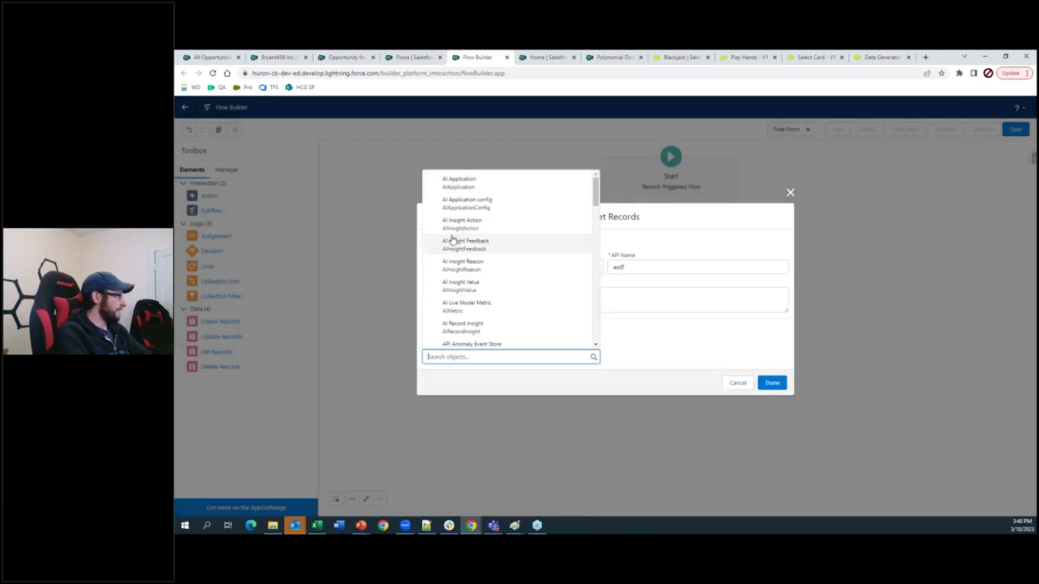
{"action": "left_click", "coordinate": [464, 185]}
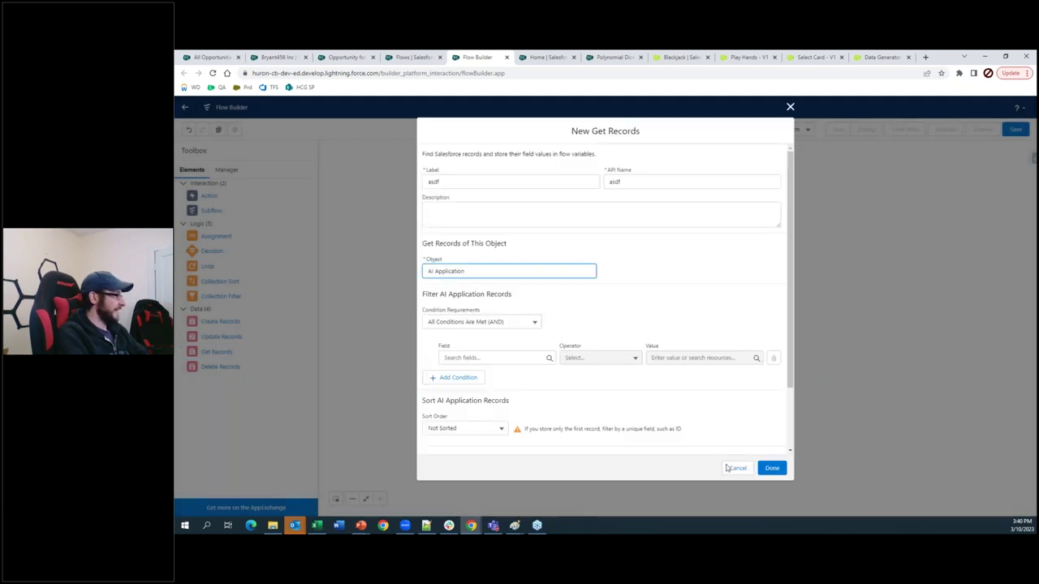
Save asdf with the condition requirement None—Get All AI Application Records, and connect getOpptys to it.
{"action": "left_click", "coordinate": [487, 322]}
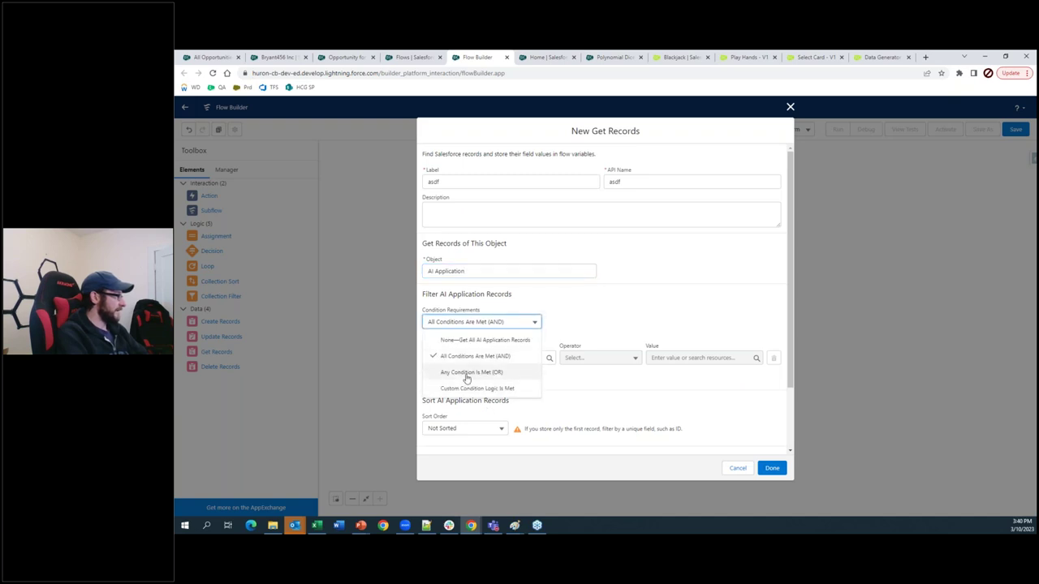
{"action": "left_click", "coordinate": [467, 322]}
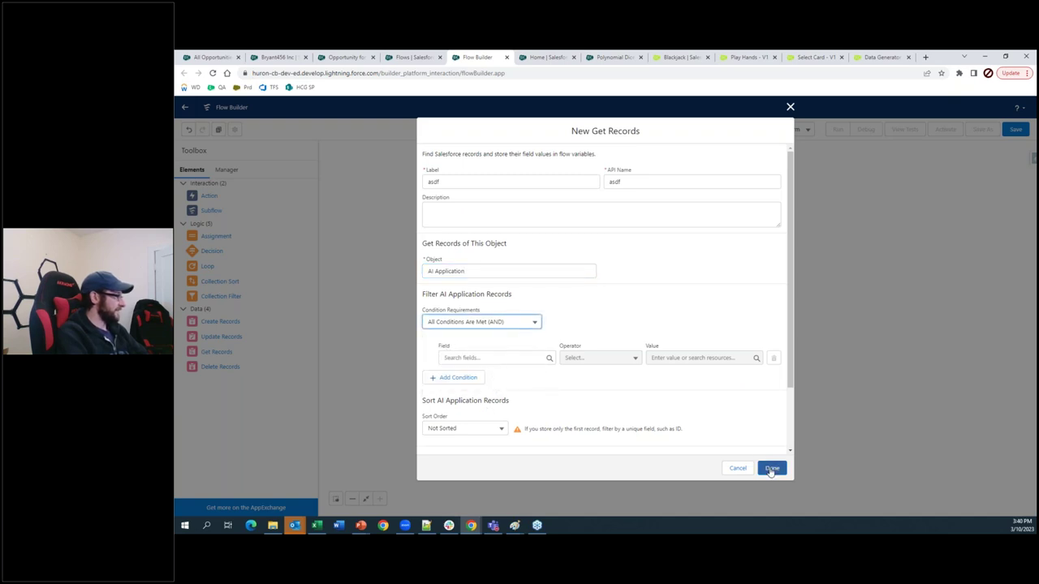
{"action": "left_click", "coordinate": [771, 468]}
{"action": "left_click", "coordinate": [495, 357]}
{"action": "left_click", "coordinate": [433, 322]}
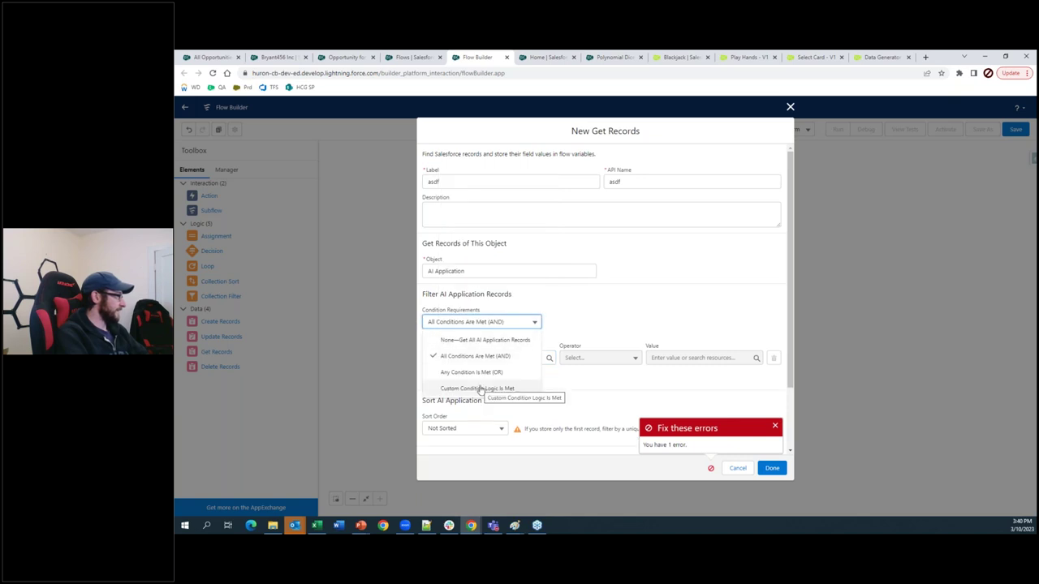
{"action": "left_click", "coordinate": [479, 340]}
{"action": "left_click", "coordinate": [760, 469]}
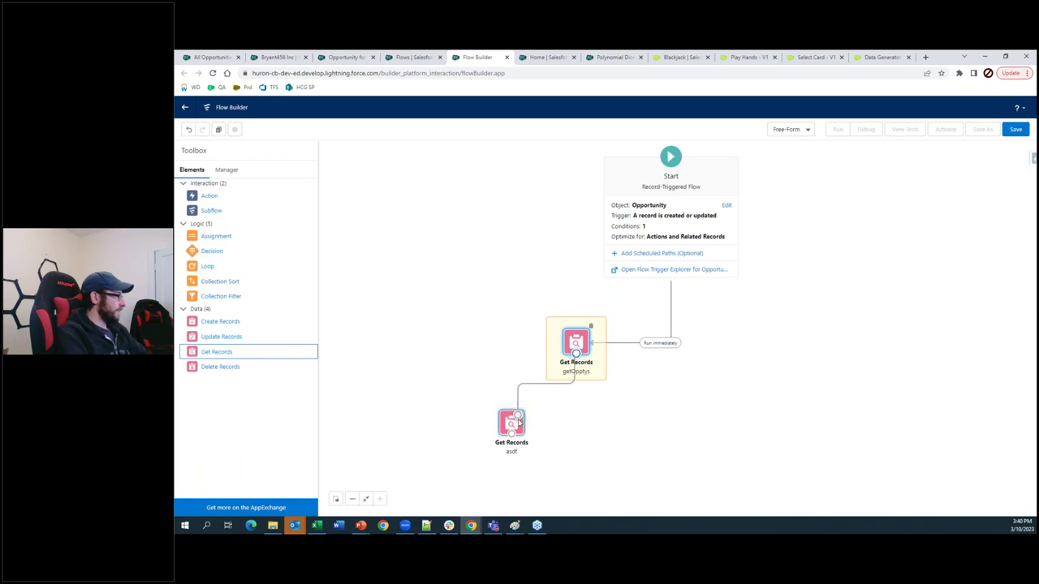
{"action": "left_click_drag", "start_coordinate": [518, 422], "coordinate": [516, 420]}
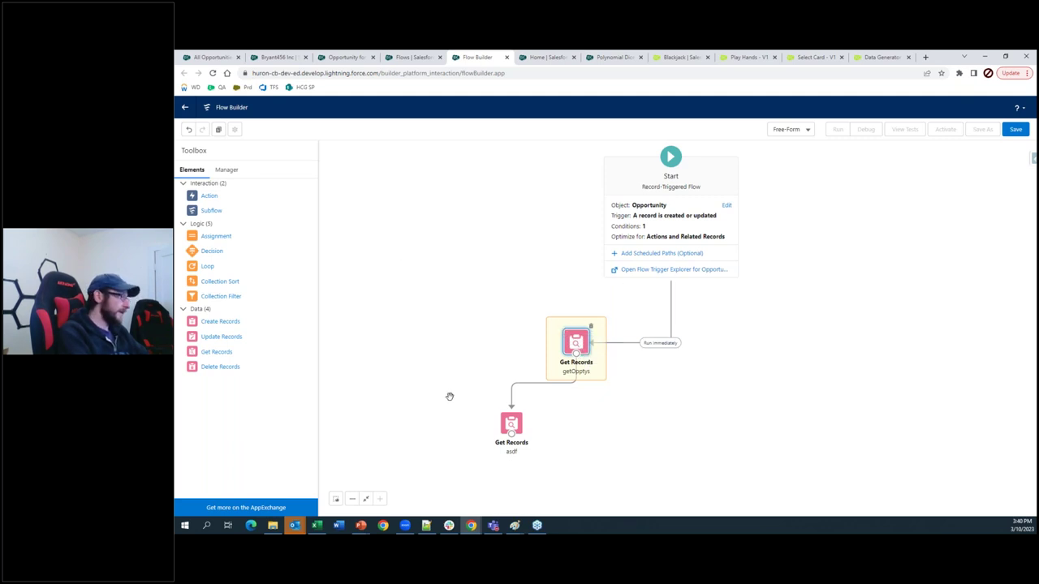
Delete the connector between the getOpptys and asdf Get Records elements.
{"action": "left_click", "coordinate": [520, 390]}
{"action": "key", "text": "Delete"}
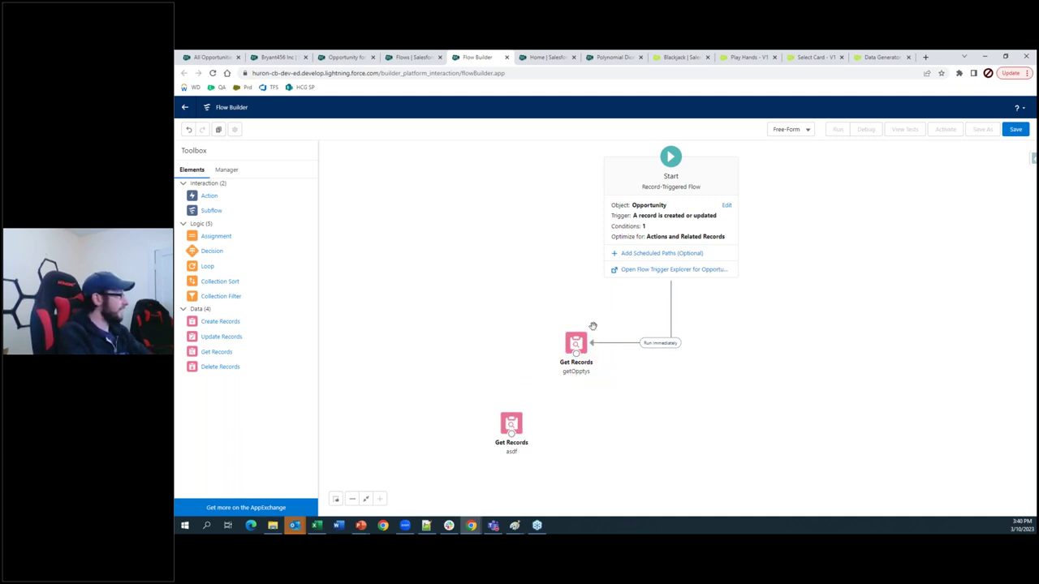
{"action": "left_click", "coordinate": [653, 343]}
{"action": "left_click_drag", "start_coordinate": [393, 281], "coordinate": [390, 275]}
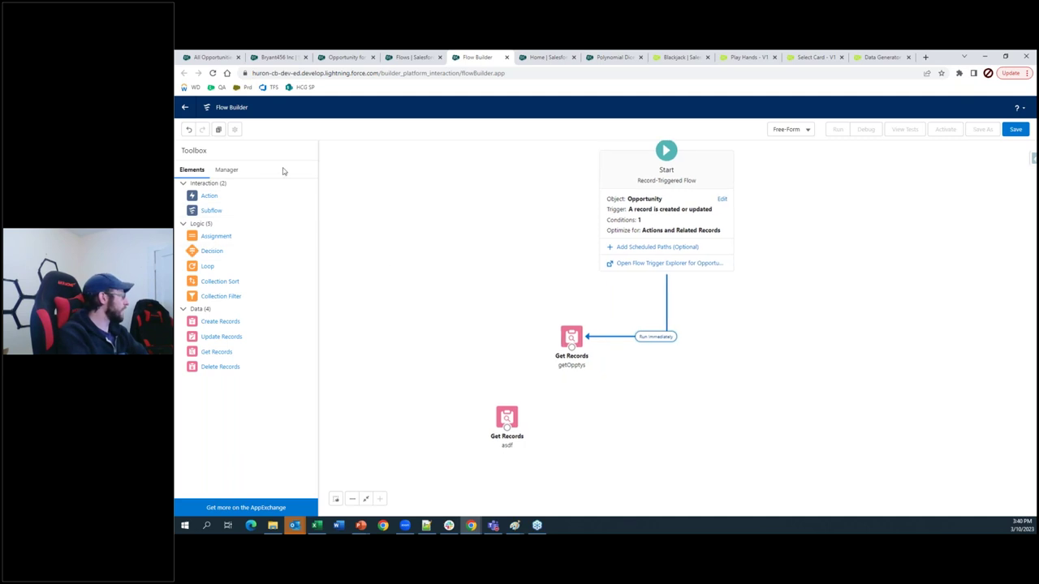
Examine the Text Template settings for a new flow resource, and close it without creating anything.
{"action": "left_click", "coordinate": [226, 170]}
{"action": "left_click", "coordinate": [202, 211]}
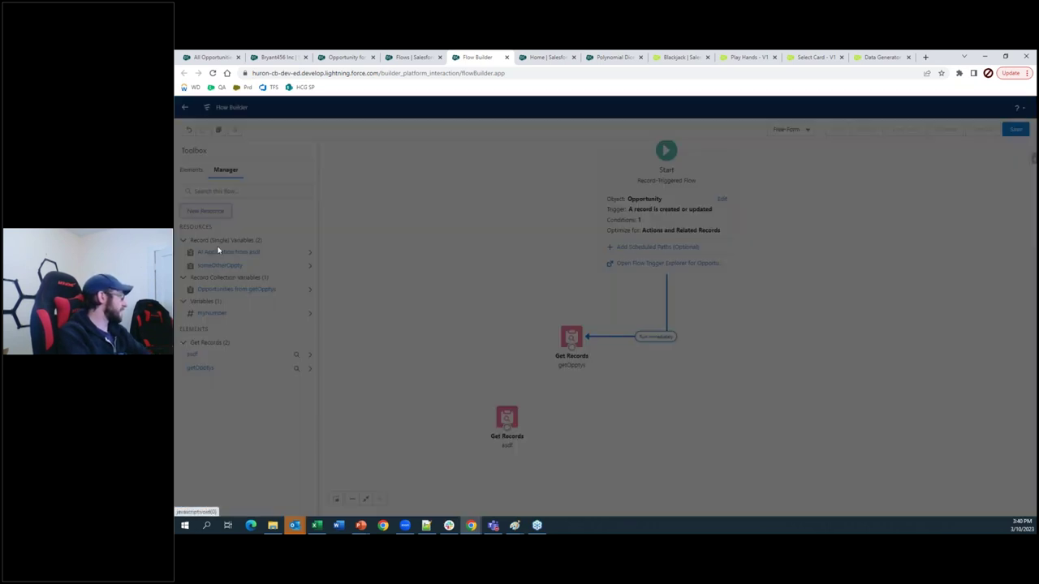
{"action": "left_click", "coordinate": [528, 270]}
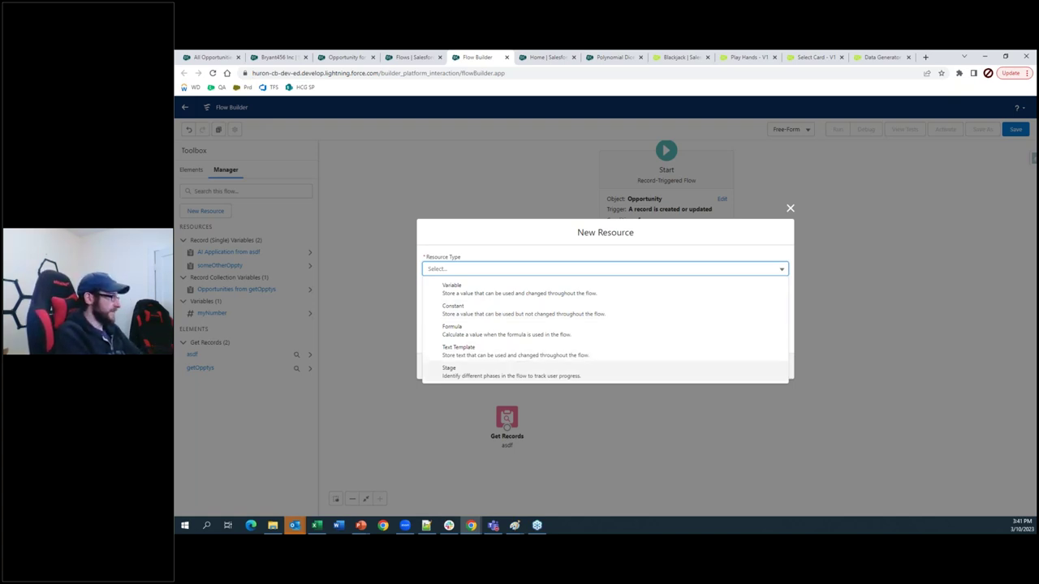
{"action": "left_click", "coordinate": [508, 351]}
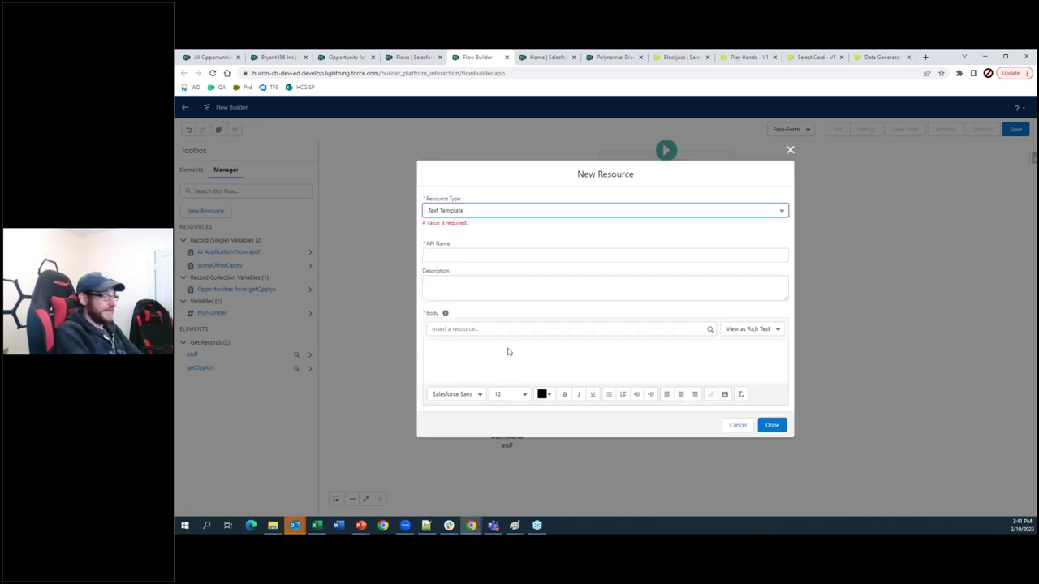
{"action": "left_click", "coordinate": [556, 375]}
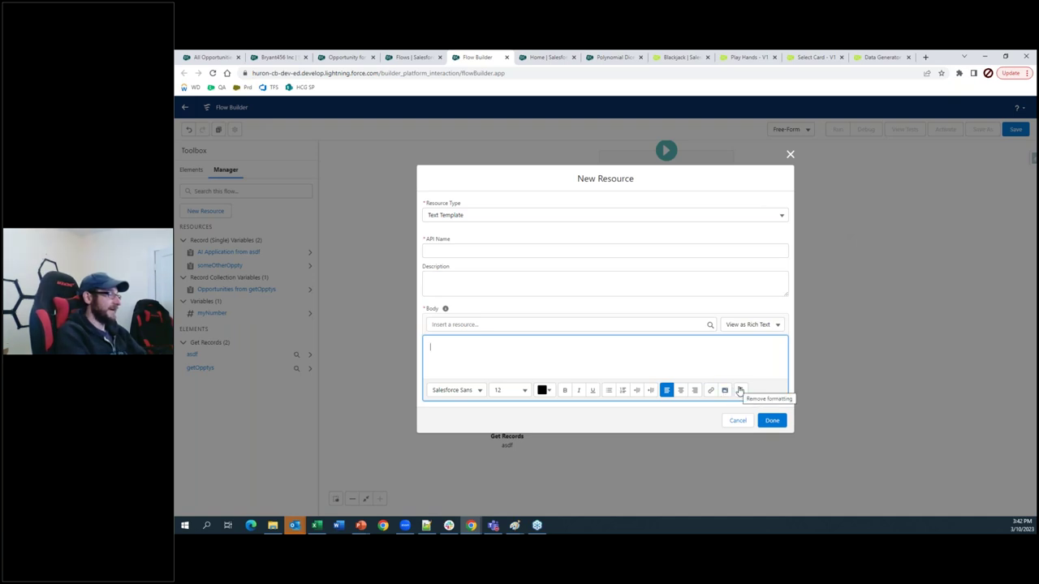
{"action": "left_click", "coordinate": [791, 154]}
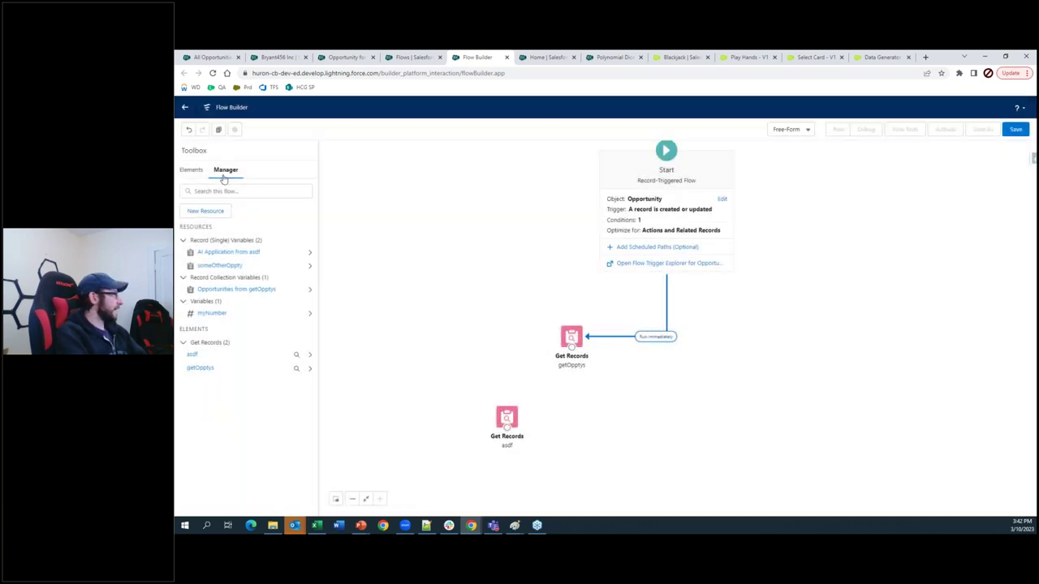
Review the resource types available for a new flow resource and close the dialog.
{"action": "left_click", "coordinate": [205, 211]}
{"action": "left_click", "coordinate": [514, 268]}
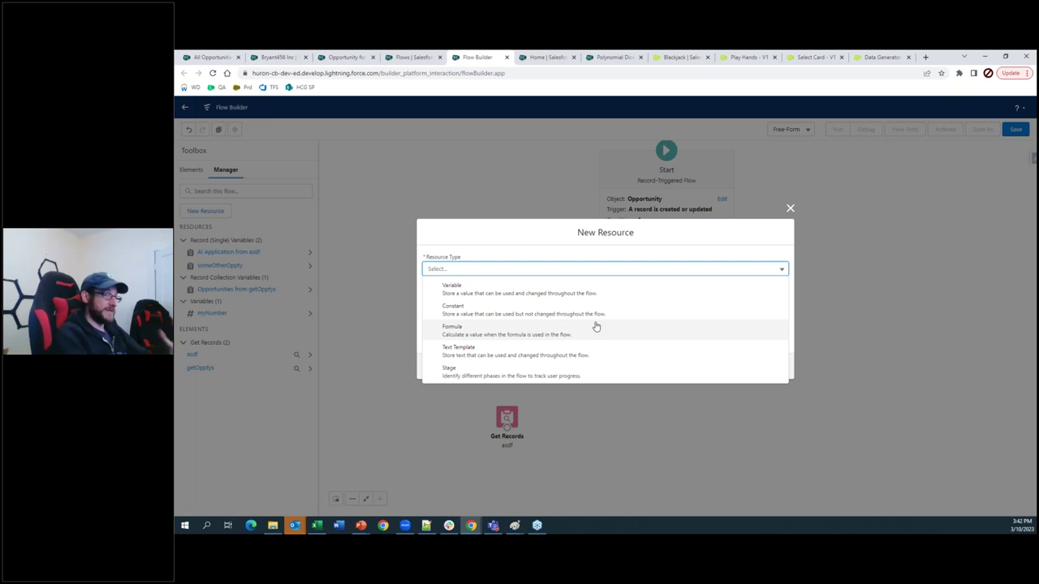
{"action": "left_click", "coordinate": [790, 208]}
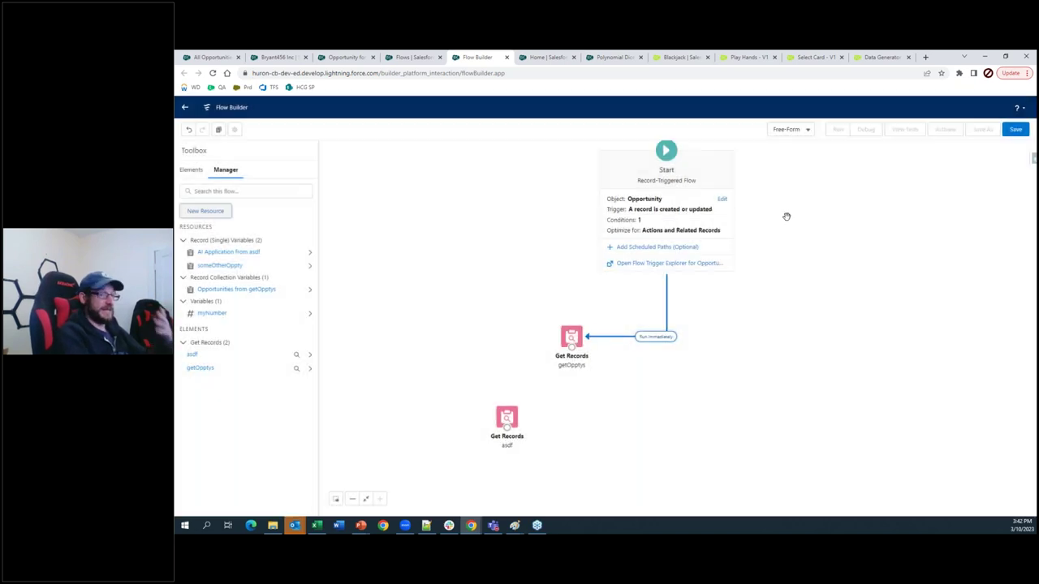
Add a Decision element to the flow with the label and API name checkTheThing.
{"action": "left_click", "coordinate": [191, 177]}
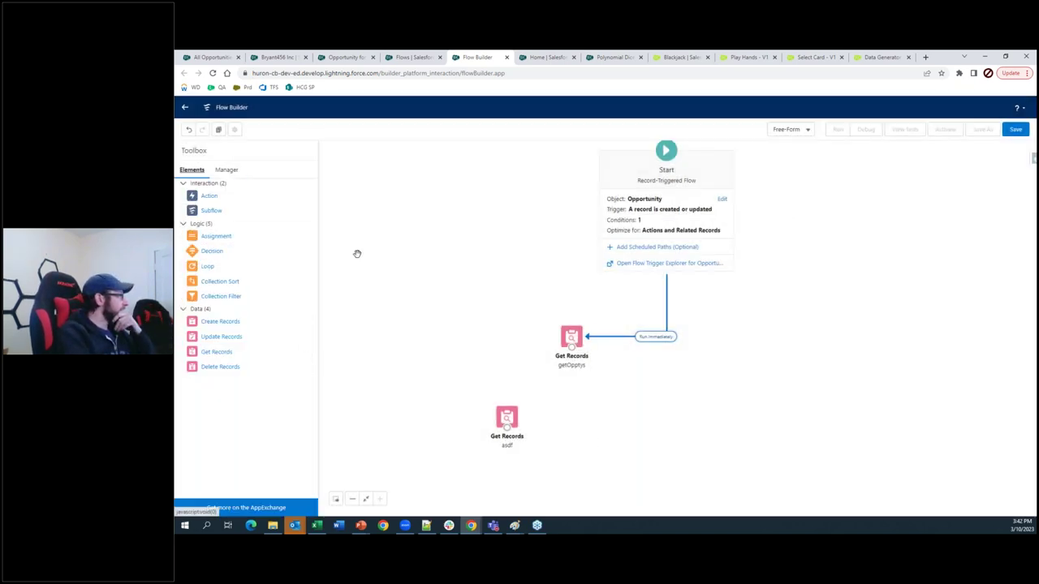
{"action": "left_click_drag", "start_coordinate": [212, 251], "coordinate": [466, 322]}
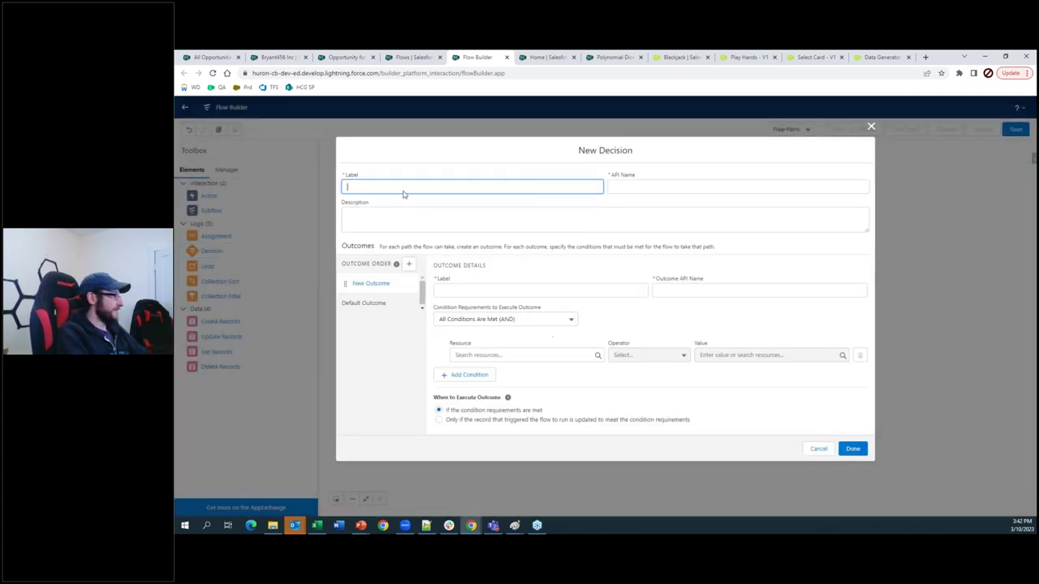
{"action": "type", "text": "check"}
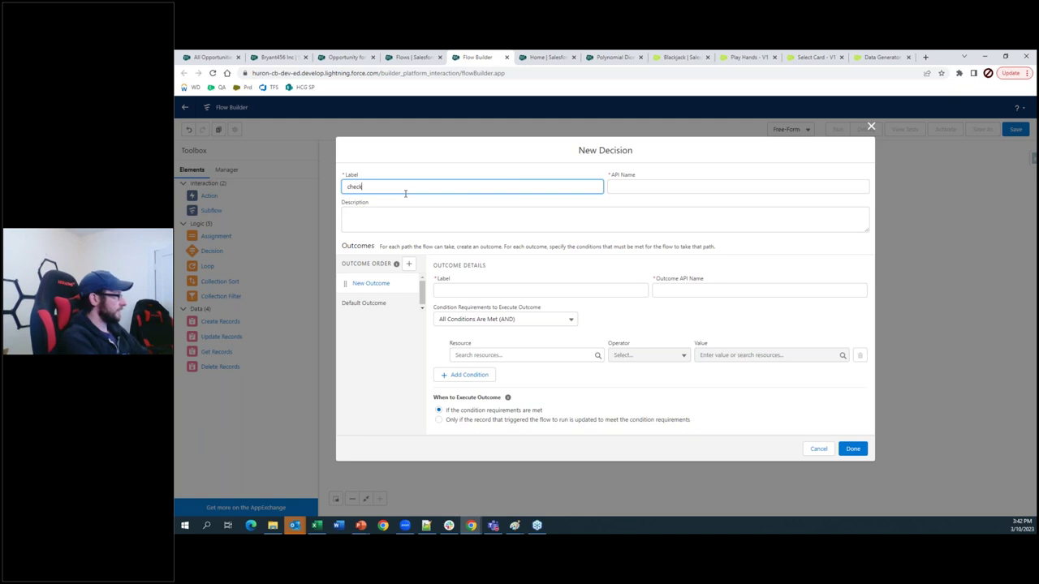
{"action": "type", "text": "TheThing"}
{"action": "key", "text": "Tab"}
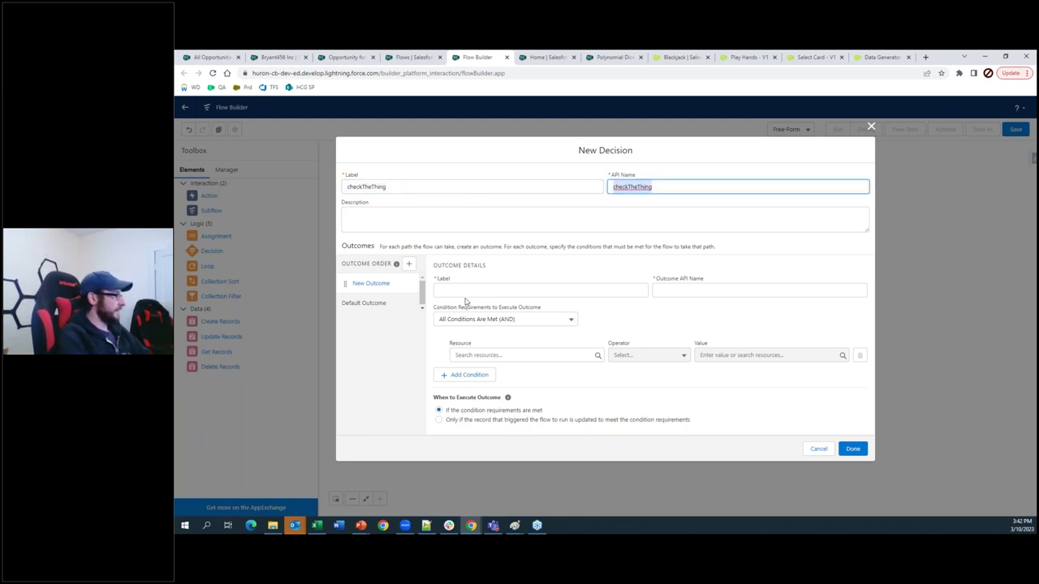
Label the decision's first outcome "yes" and rename its default outcome "no".
{"action": "left_click", "coordinate": [466, 291]}
{"action": "type", "text": "ye"}
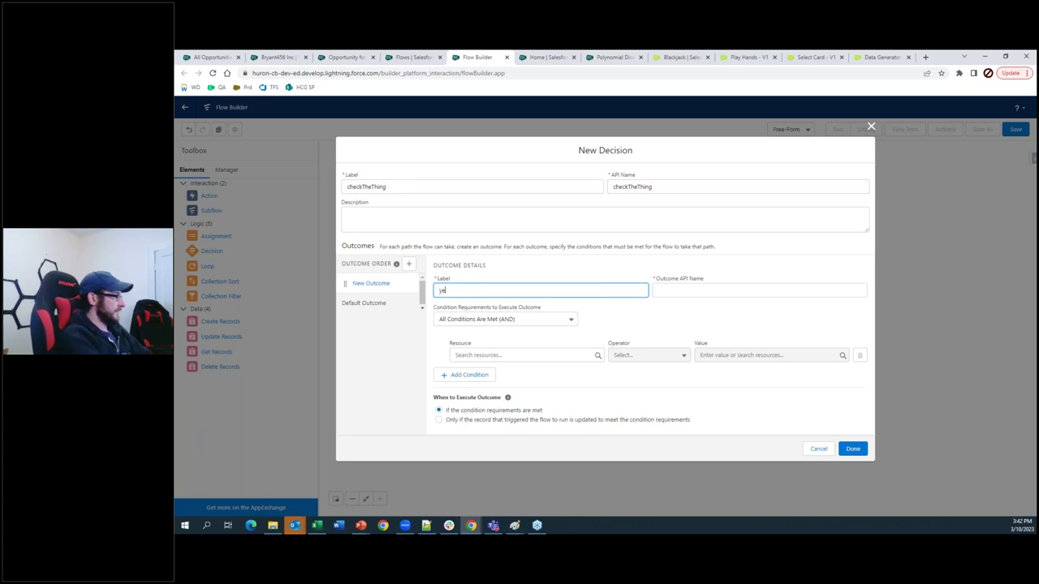
{"action": "type", "text": "s"}
{"action": "left_click", "coordinate": [364, 302]}
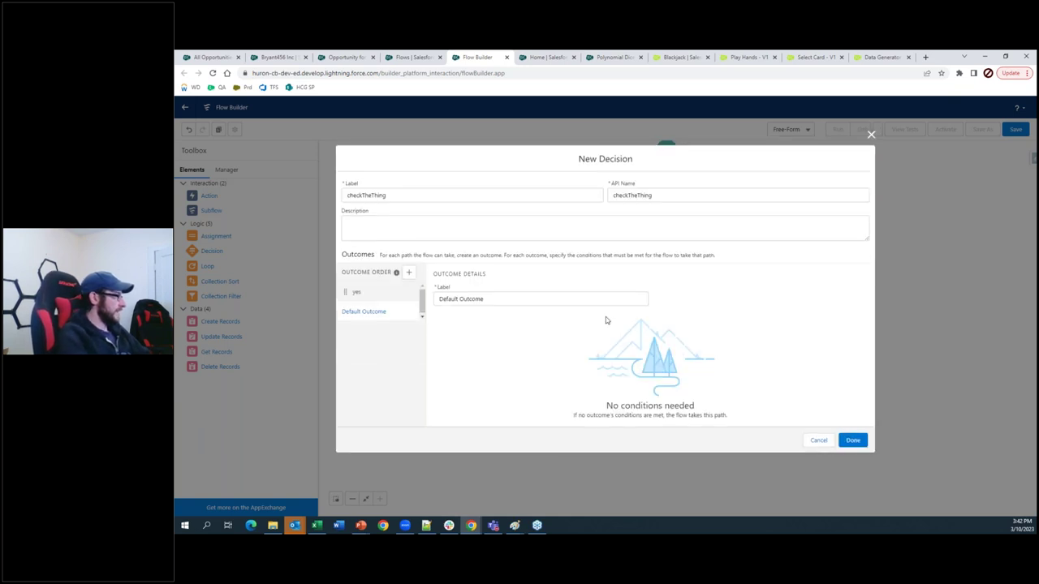
{"action": "triple_click", "coordinate": [536, 301]}
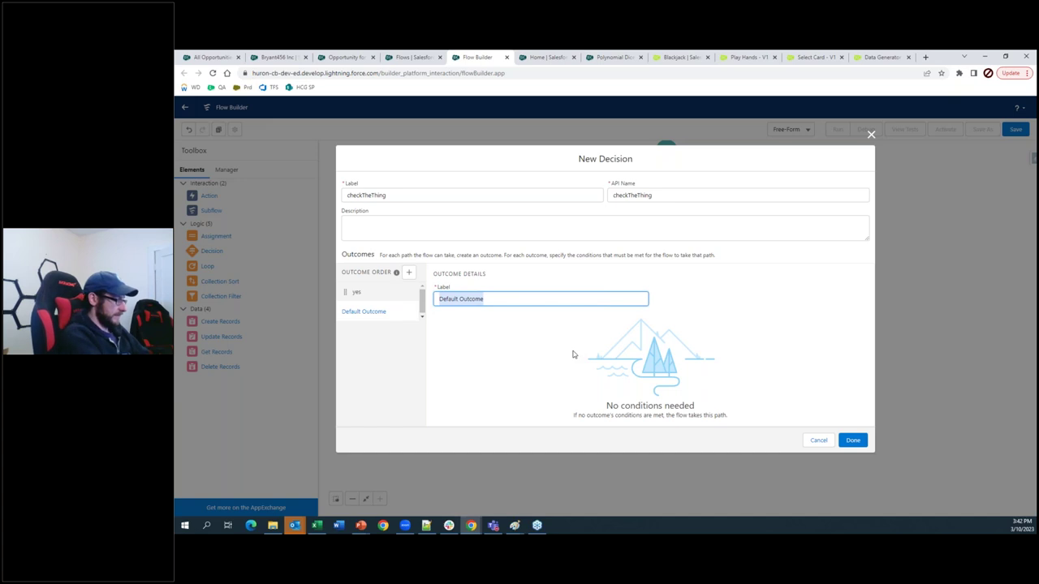
{"action": "type", "text": "no"}
Add another outcome to the decision, labelled "maybe".
{"action": "left_click", "coordinate": [357, 292]}
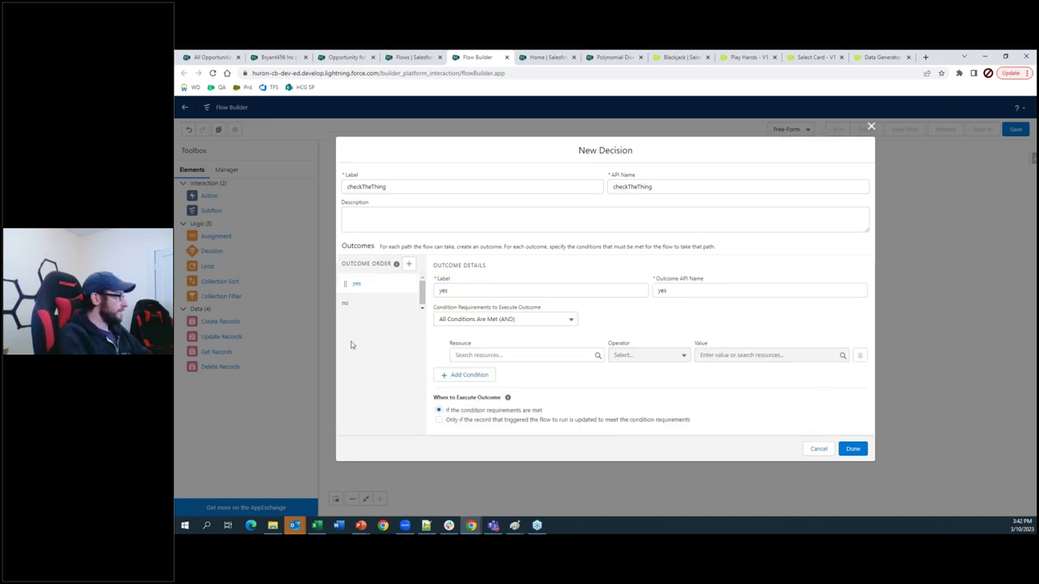
{"action": "left_click", "coordinate": [408, 264]}
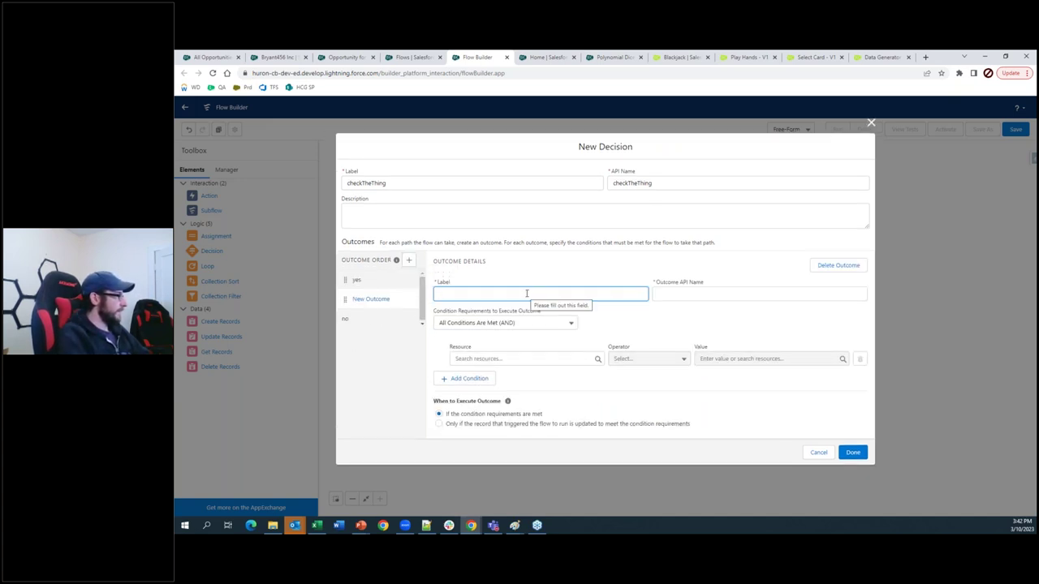
{"action": "type", "text": "ma"}
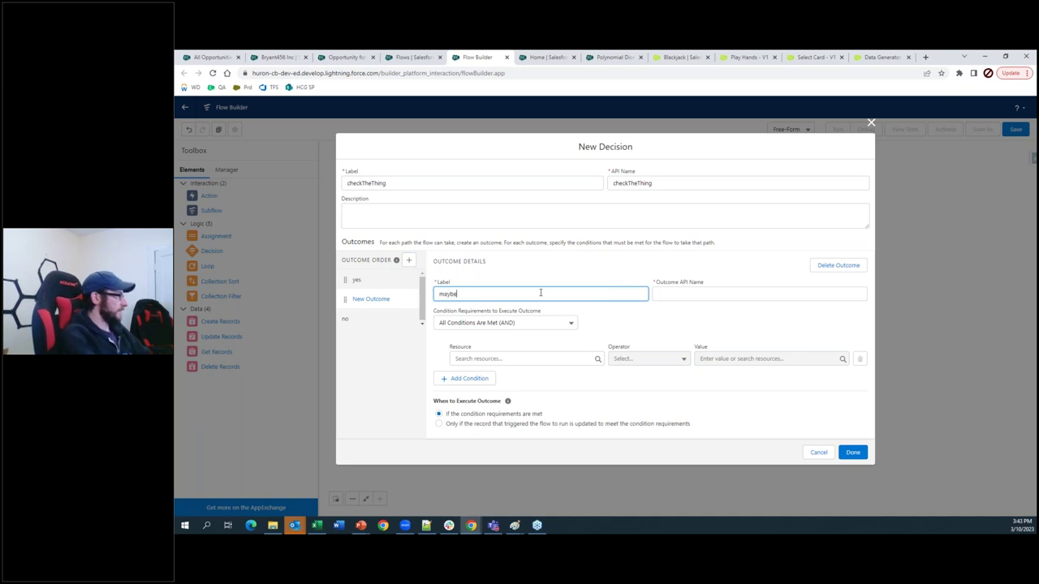
{"action": "type", "text": "ybe"}
{"action": "key", "text": "Tab"}
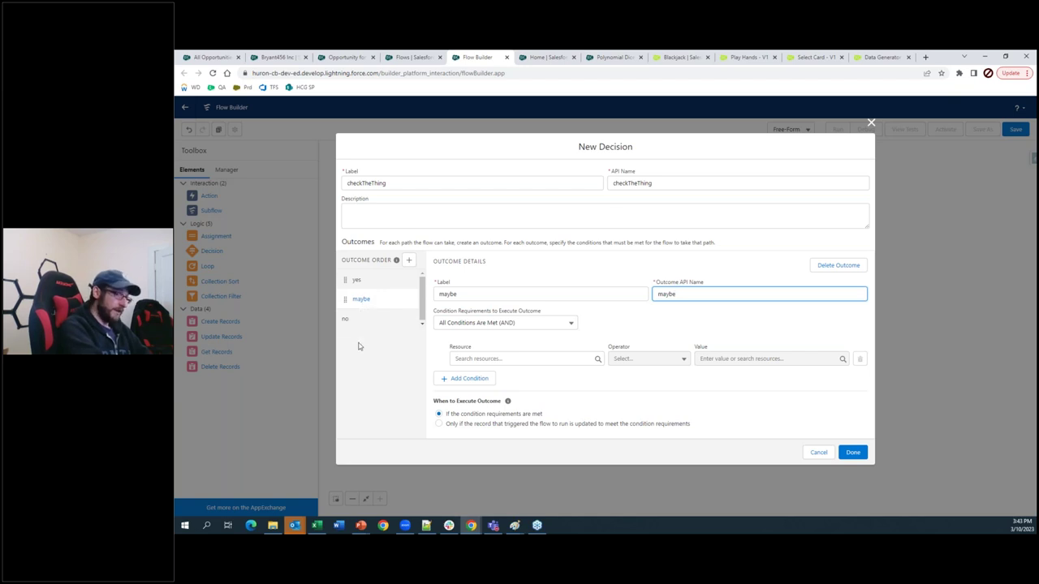
{"action": "left_click", "coordinate": [381, 322]}
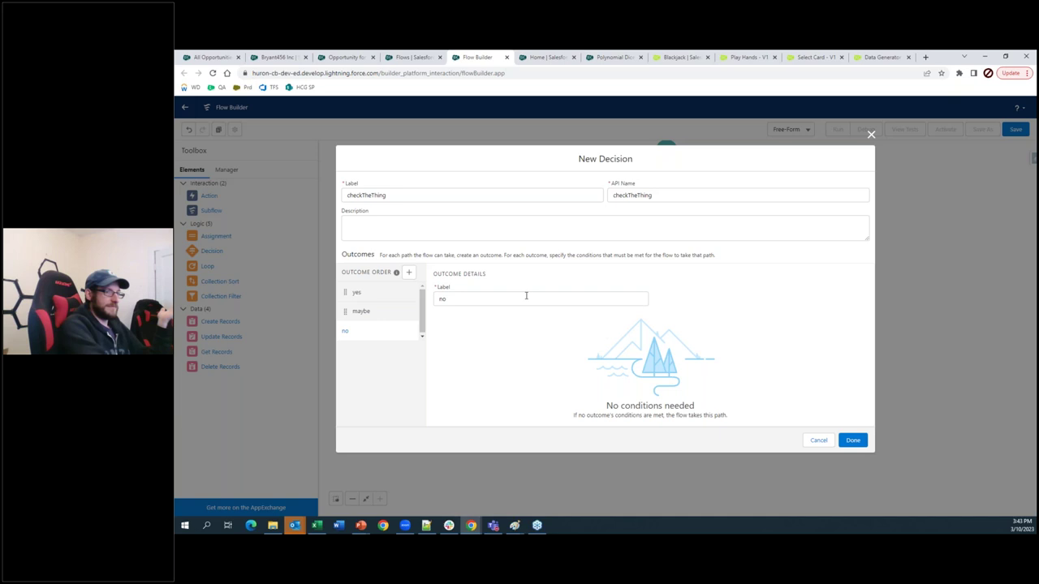
Set the yes outcome's first condition to someOtherOppty's Do the Thing field Equals True.
{"action": "left_click", "coordinate": [356, 291]}
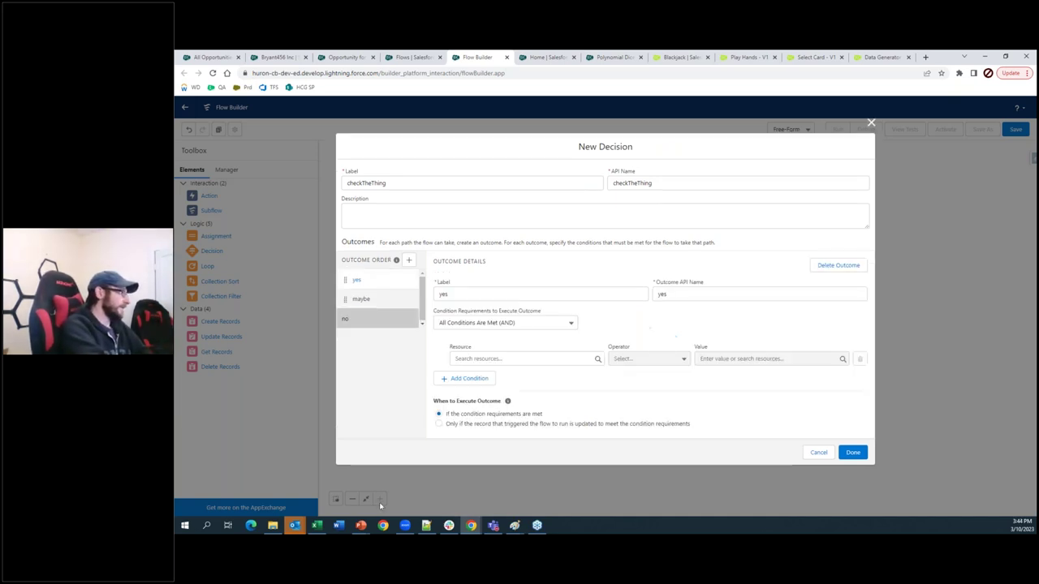
{"action": "left_click", "coordinate": [495, 359]}
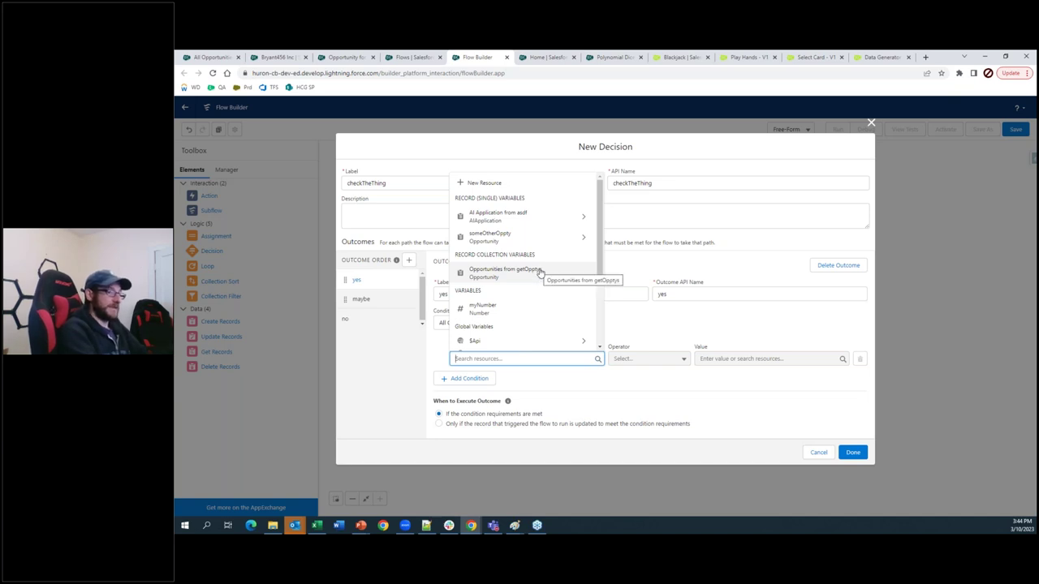
{"action": "left_click", "coordinate": [499, 236]}
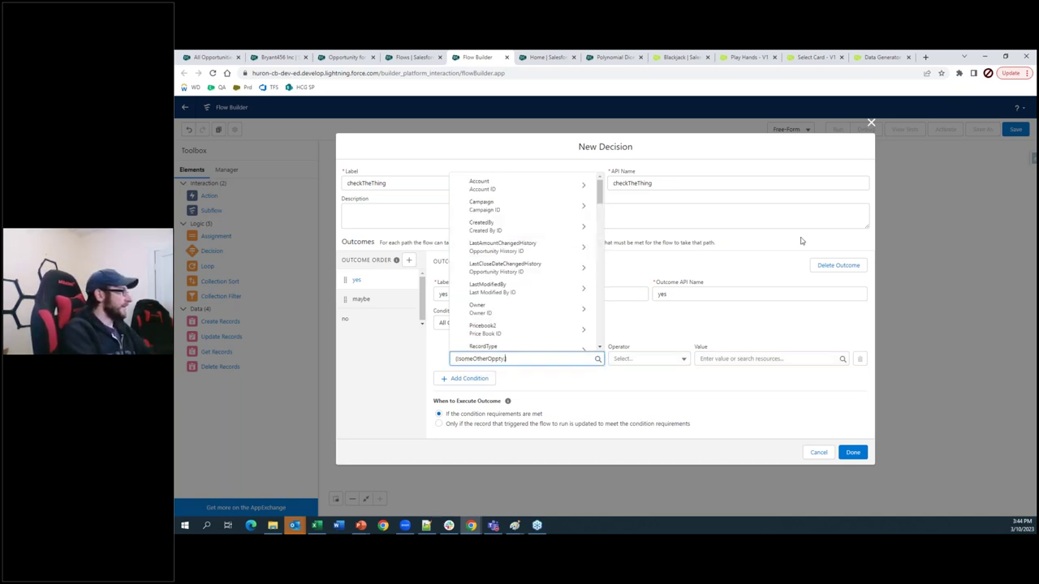
{"action": "scroll", "coordinate": [507, 301], "scroll_direction": "down", "scroll_amount": 3}
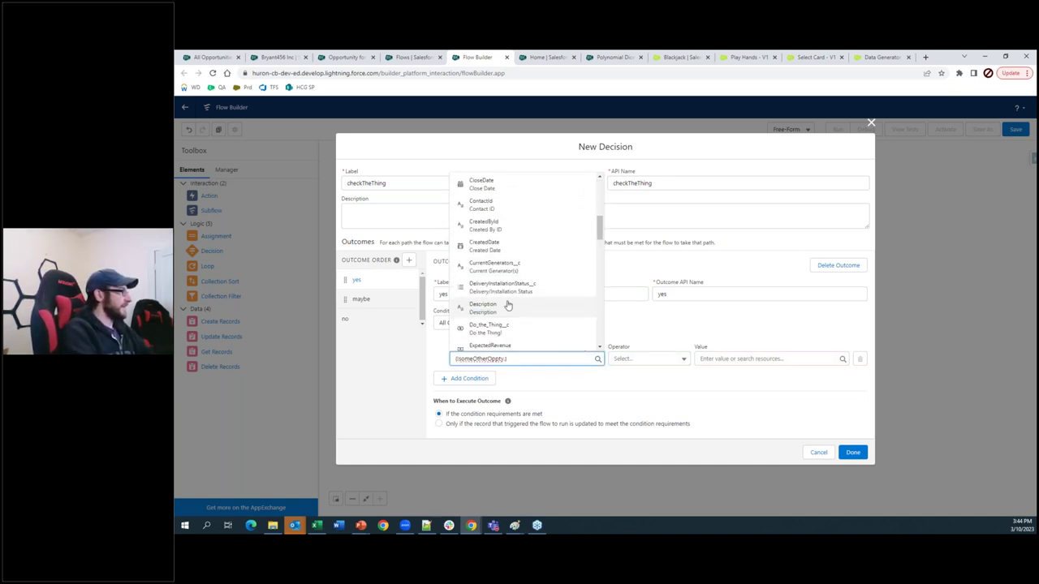
{"action": "left_click", "coordinate": [501, 334]}
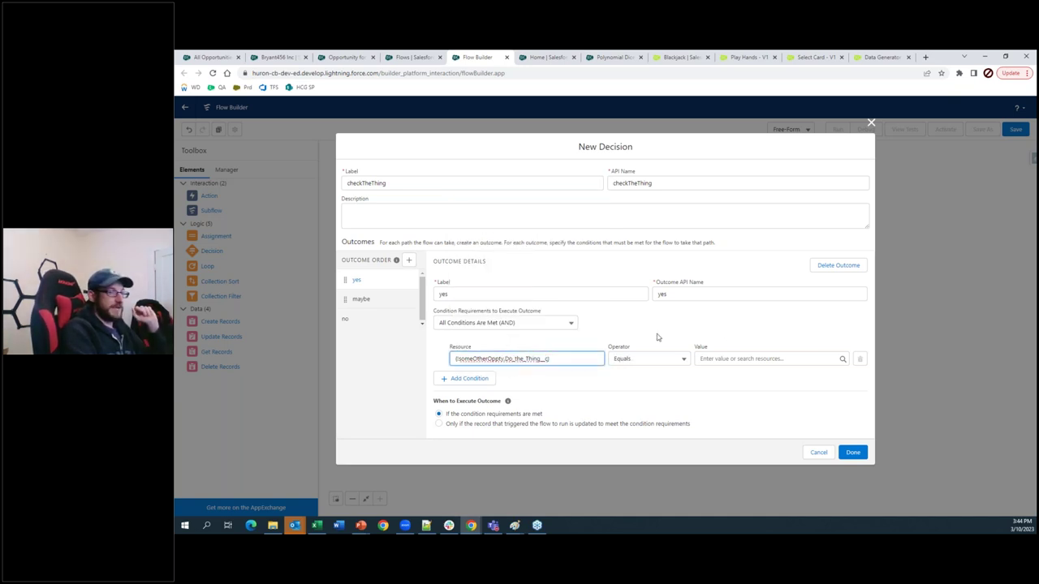
{"action": "left_click", "coordinate": [738, 363]}
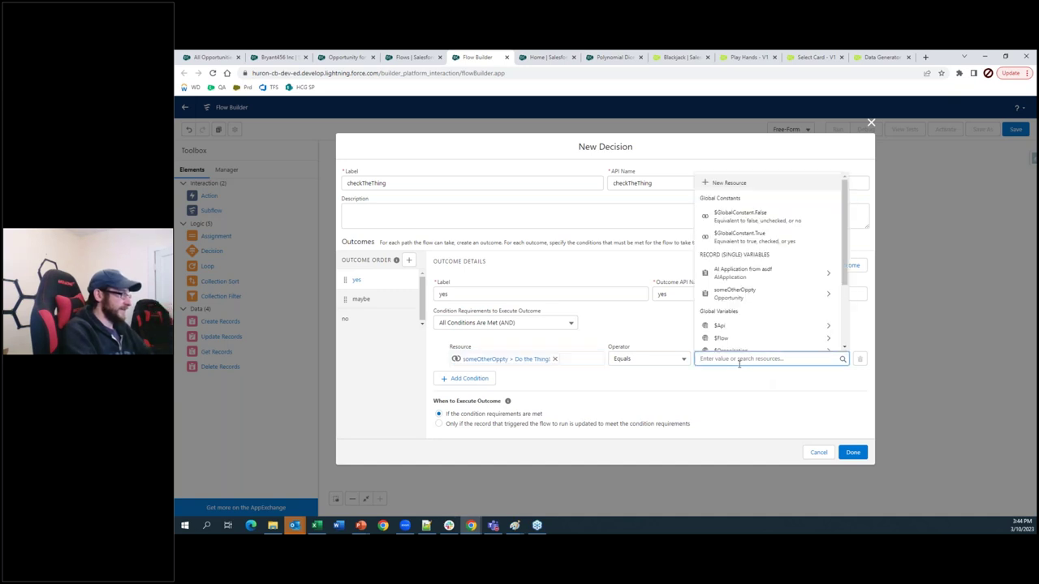
{"action": "type", "text": "true"}
{"action": "left_click", "coordinate": [747, 337]}
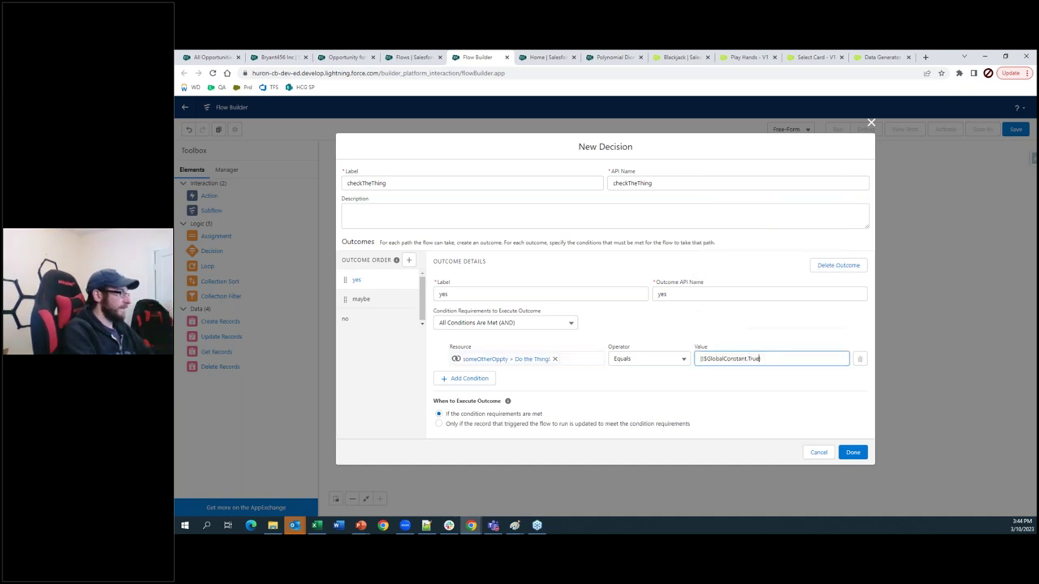
{"action": "left_click", "coordinate": [714, 378]}
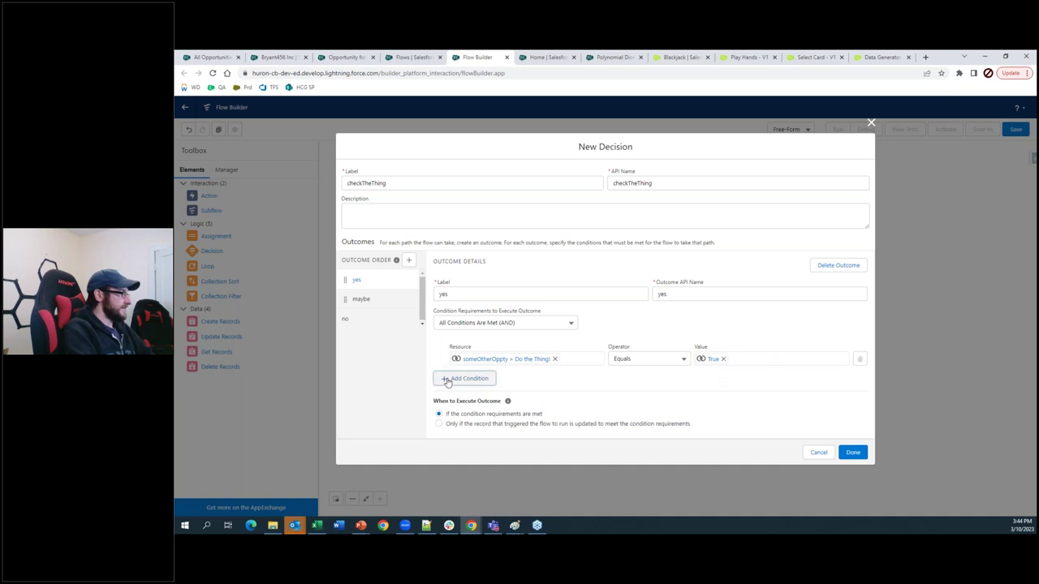
Add a second condition to the yes outcome, using someOtherOppty's Amount field as the resource.
{"action": "left_click", "coordinate": [462, 378]}
{"action": "left_click", "coordinate": [471, 371]}
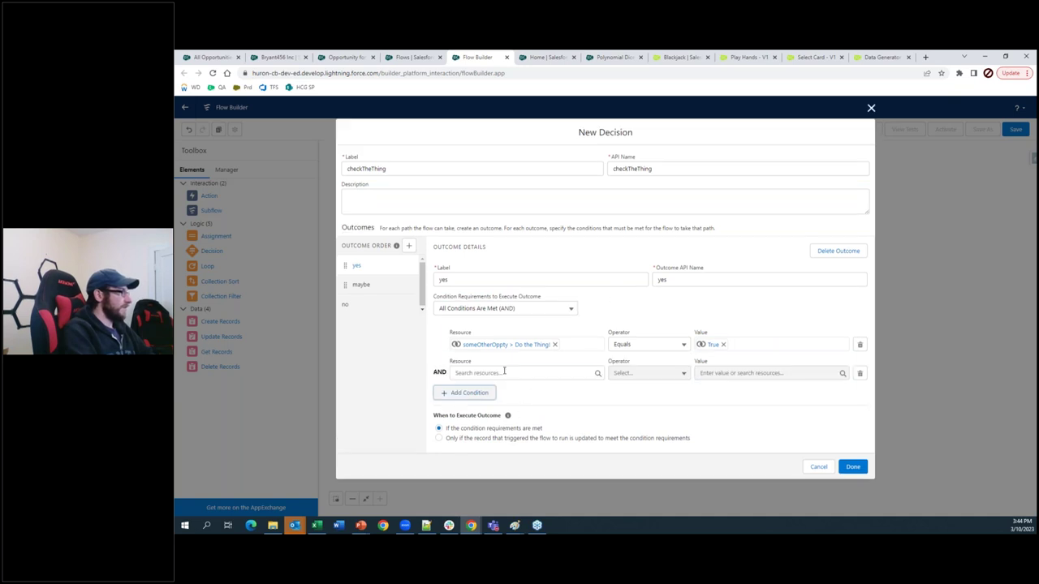
{"action": "type", "text": "amo"}
{"action": "right_click", "coordinate": [542, 387]}
{"action": "key", "text": "Escape"}
{"action": "type", "text": "som"}
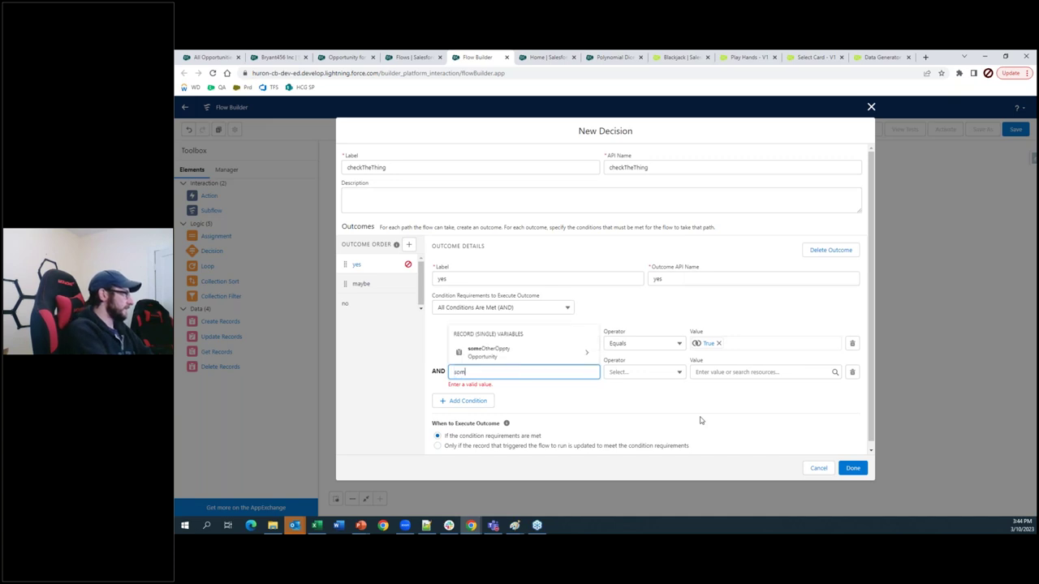
{"action": "left_click", "coordinate": [484, 357]}
{"action": "type", "text": "amo"}
{"action": "left_click", "coordinate": [486, 312]}
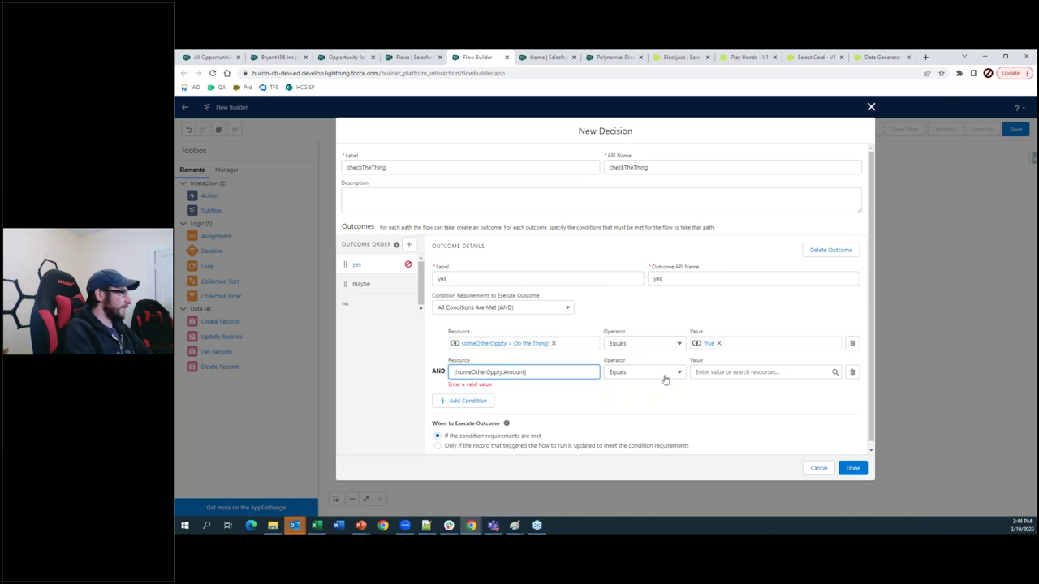
Set the Amount condition's operator to Greater Than and its value to 1.
{"action": "left_click", "coordinate": [663, 376]}
{"action": "left_click", "coordinate": [641, 424]}
{"action": "left_click", "coordinate": [763, 373]}
{"action": "type", "text": "1"}
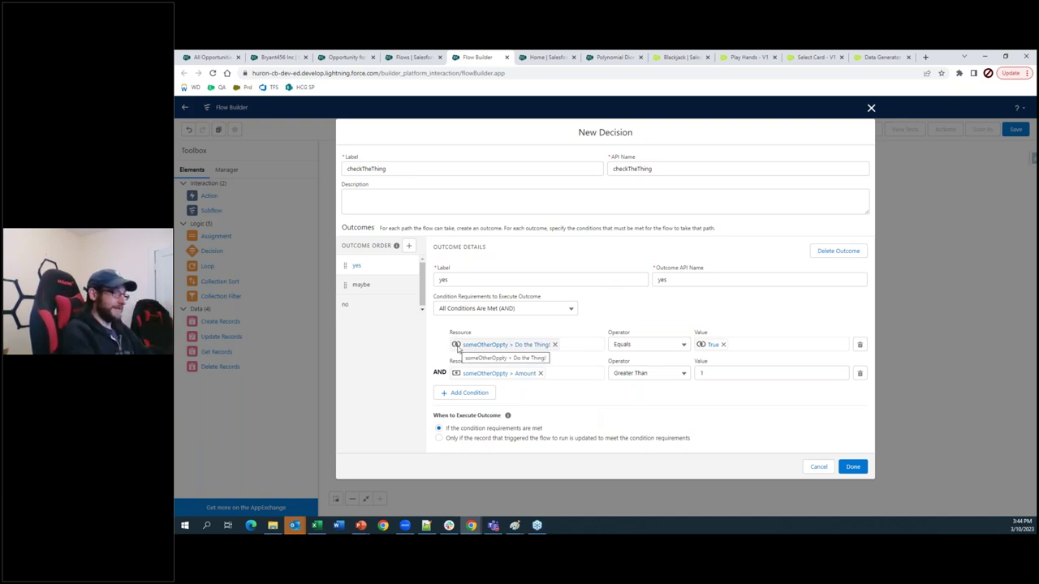
Set the resource of the maybe outcome's condition to someOtherOppty's Do the Thing field.
{"action": "left_click", "coordinate": [360, 284]}
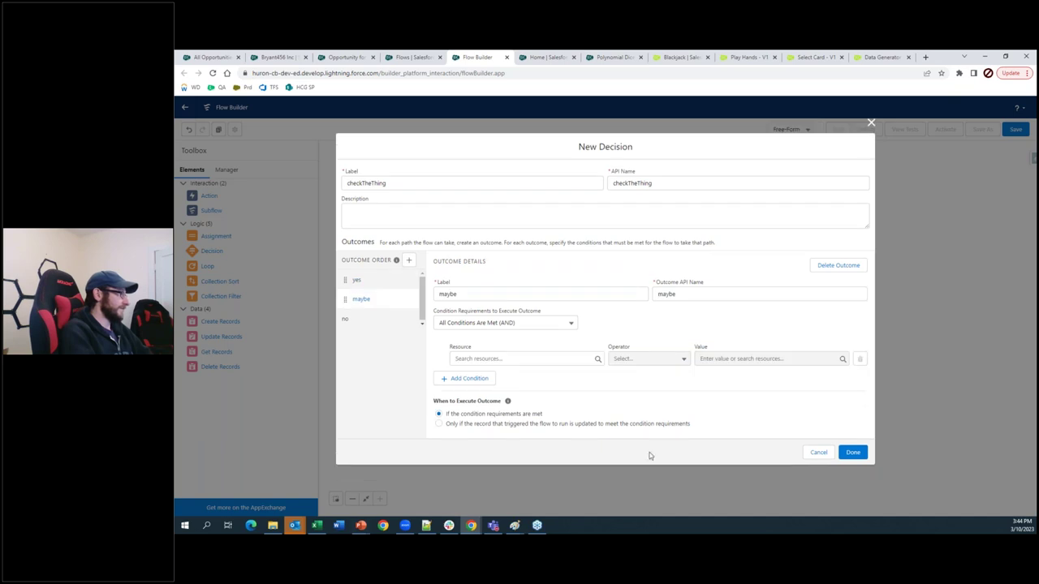
{"action": "left_click", "coordinate": [475, 358]}
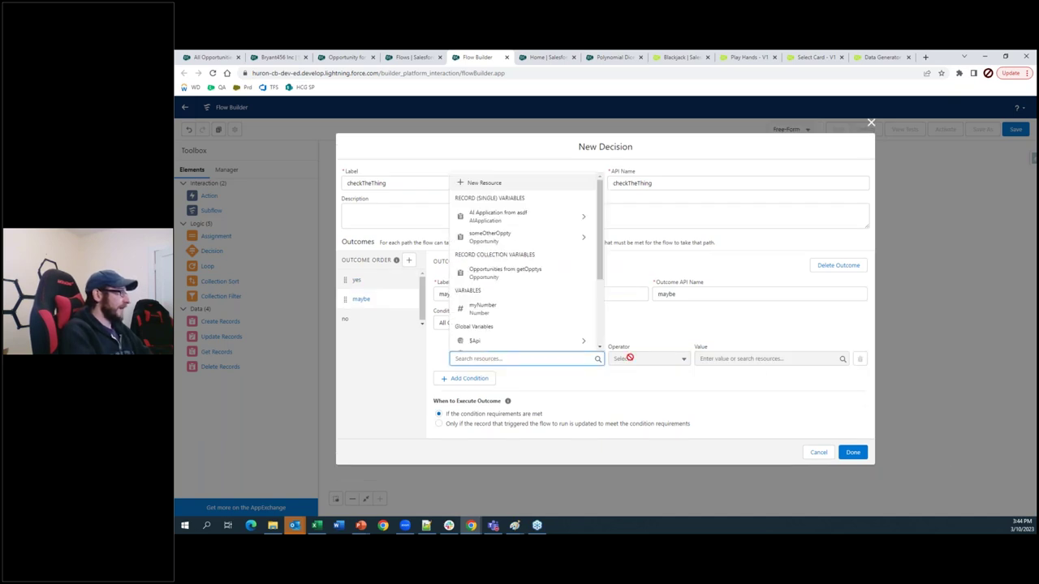
{"action": "type", "text": "do"}
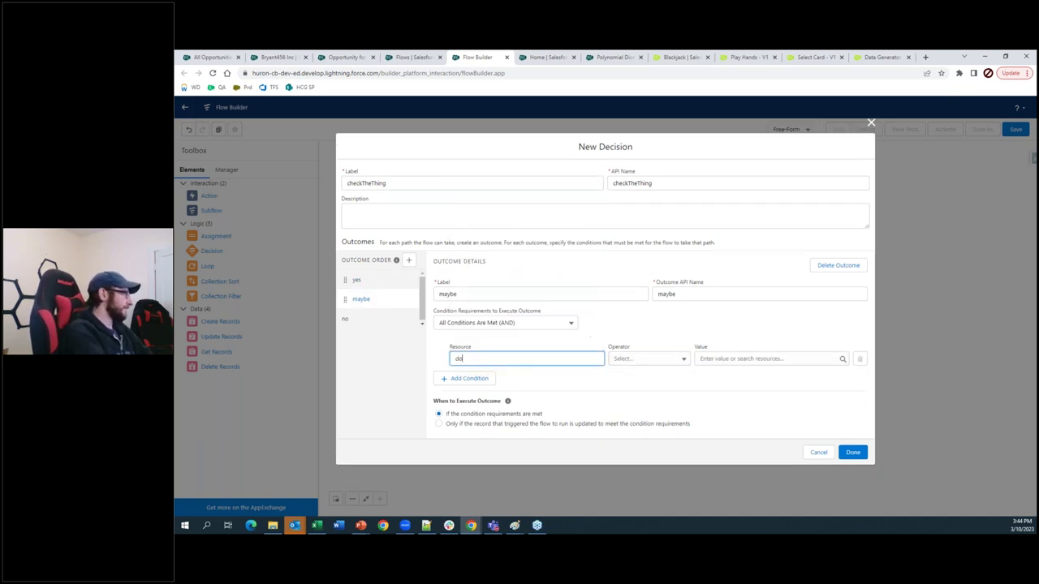
{"action": "key", "text": "BackSpace"}
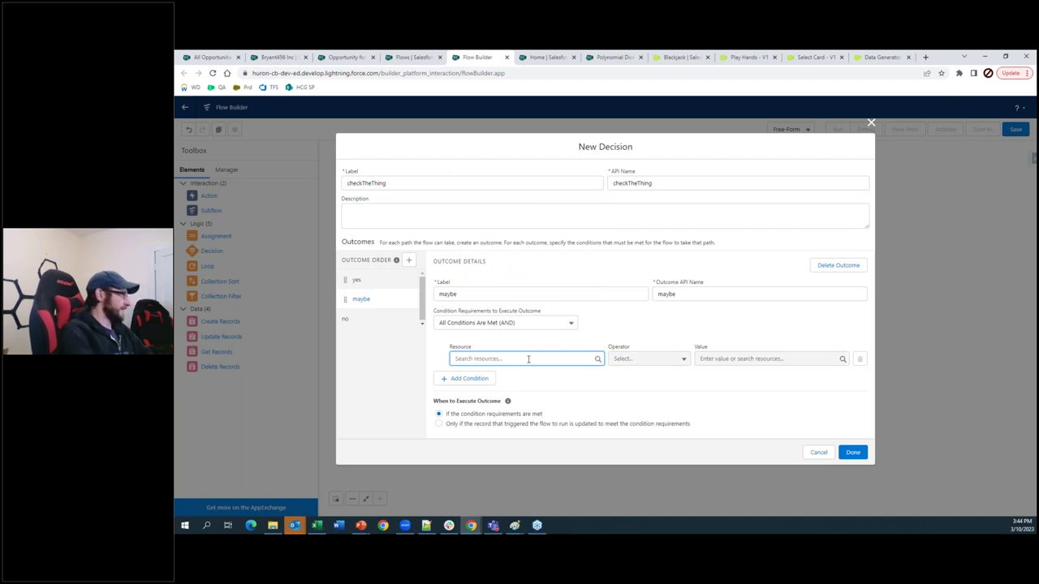
{"action": "left_click", "coordinate": [529, 358]}
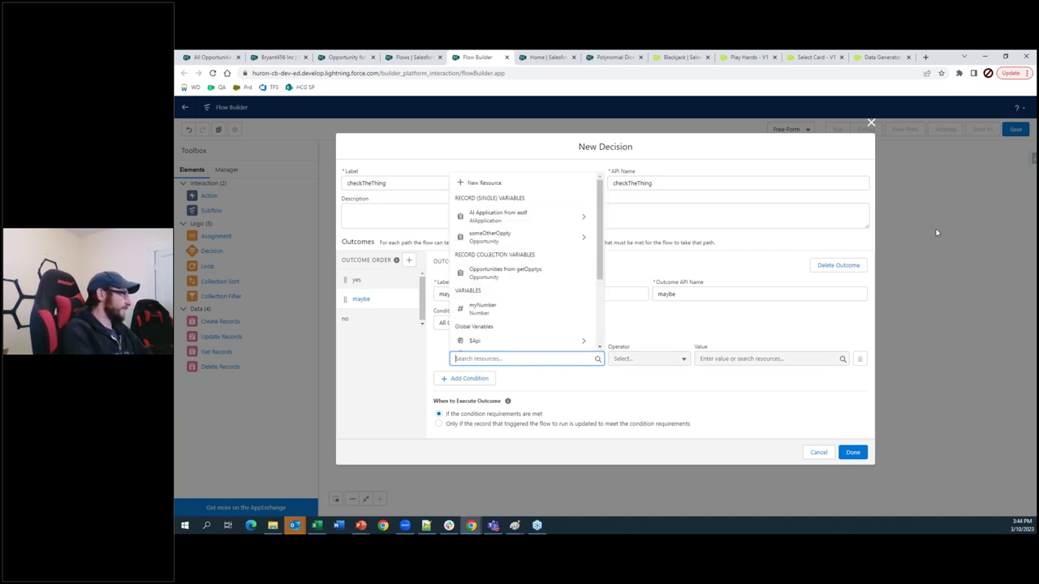
{"action": "left_click", "coordinate": [494, 237]}
{"action": "type", "text": "am"}
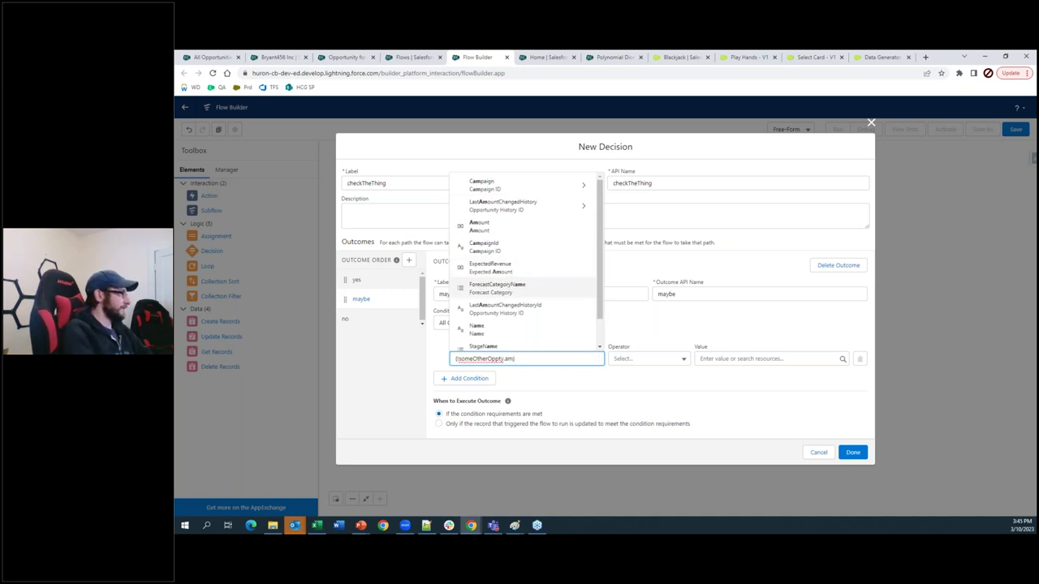
{"action": "key", "text": "BackSpace"}
{"action": "key", "text": "BackSpace"}
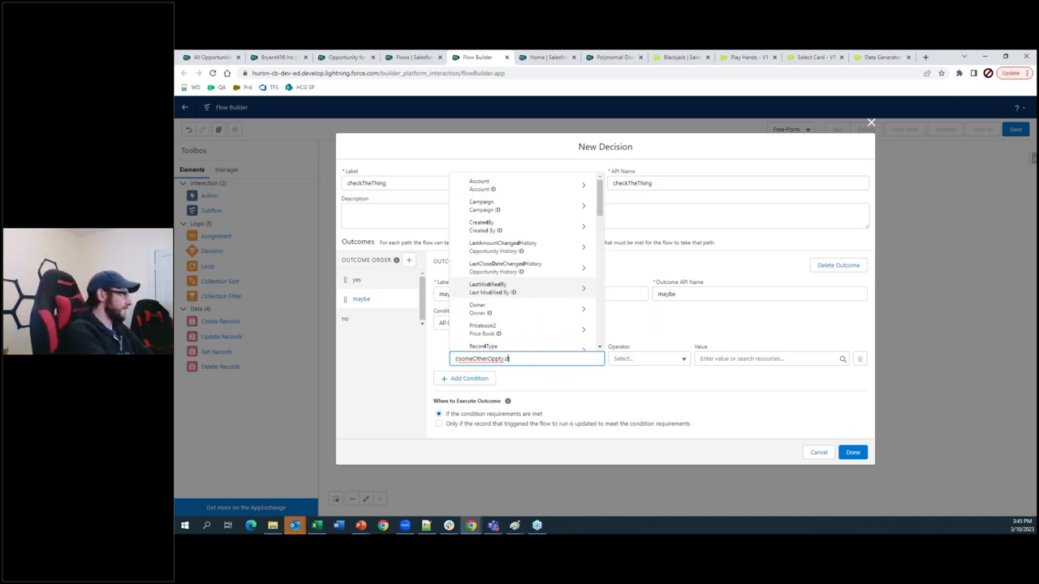
{"action": "type", "text": "do"}
{"action": "left_click", "coordinate": [506, 338]}
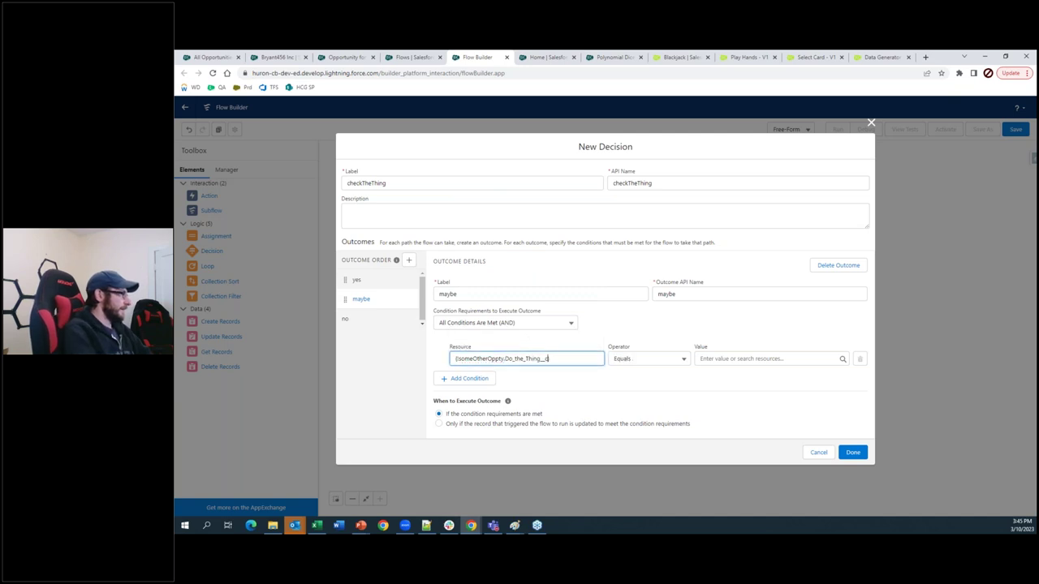
Set the value of the maybe outcome's Do the Thing condition to the True global constant.
{"action": "left_click", "coordinate": [725, 358]}
{"action": "type", "text": "{true"}
{"action": "left_click", "coordinate": [730, 330]}
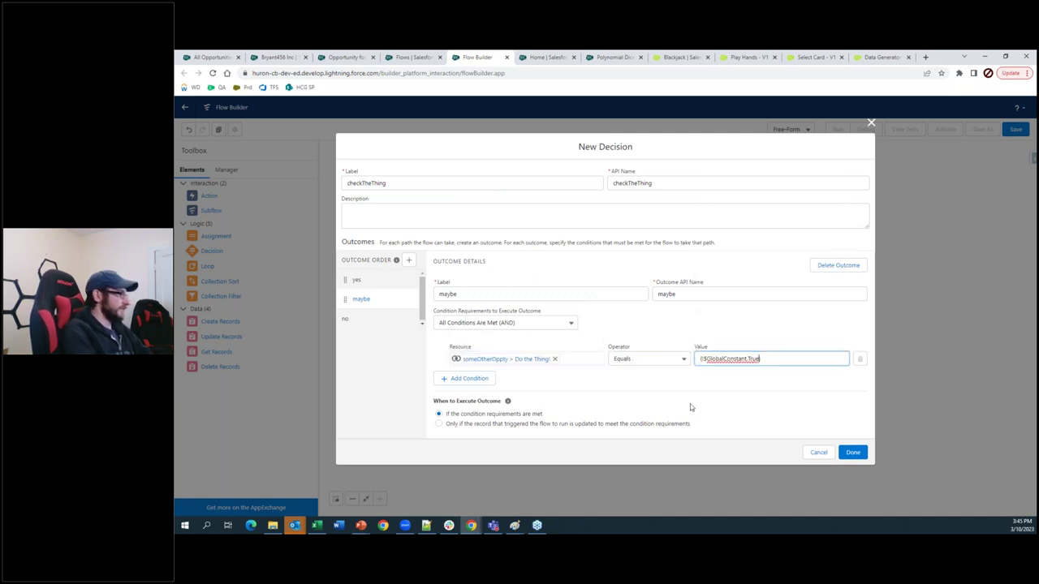
{"action": "left_click", "coordinate": [665, 378]}
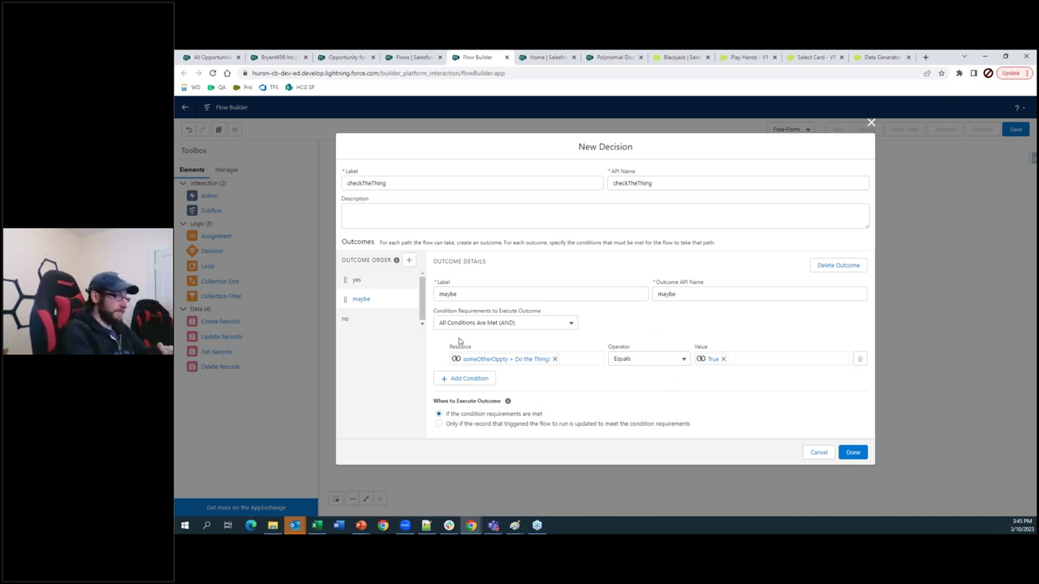
Move the yes outcome below maybe in the outcome order, and connect getOpptys to the completed checkTheThing decision.
{"action": "left_click", "coordinate": [356, 281]}
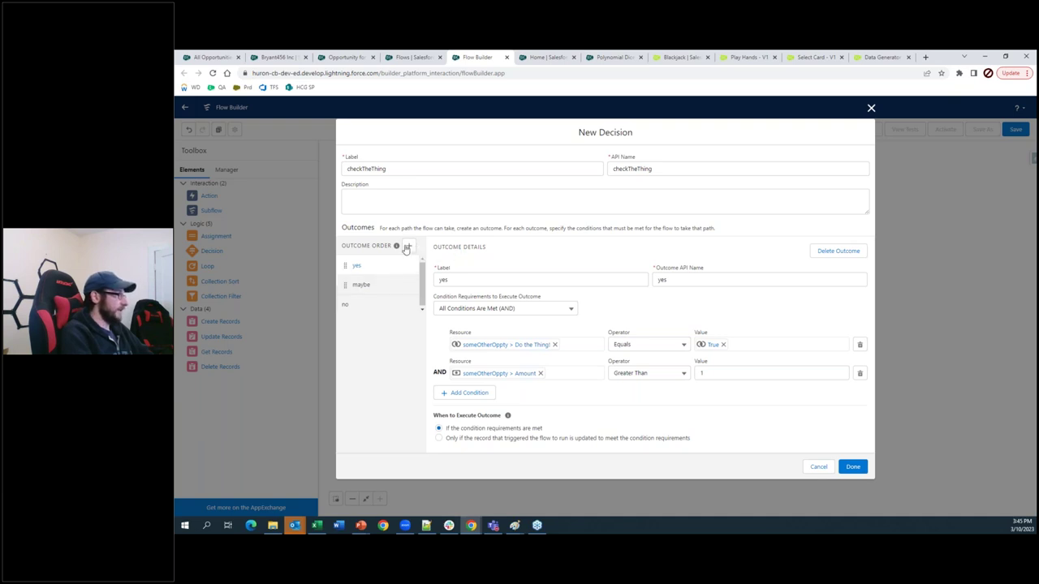
{"action": "left_click_drag", "start_coordinate": [357, 266], "coordinate": [362, 301]}
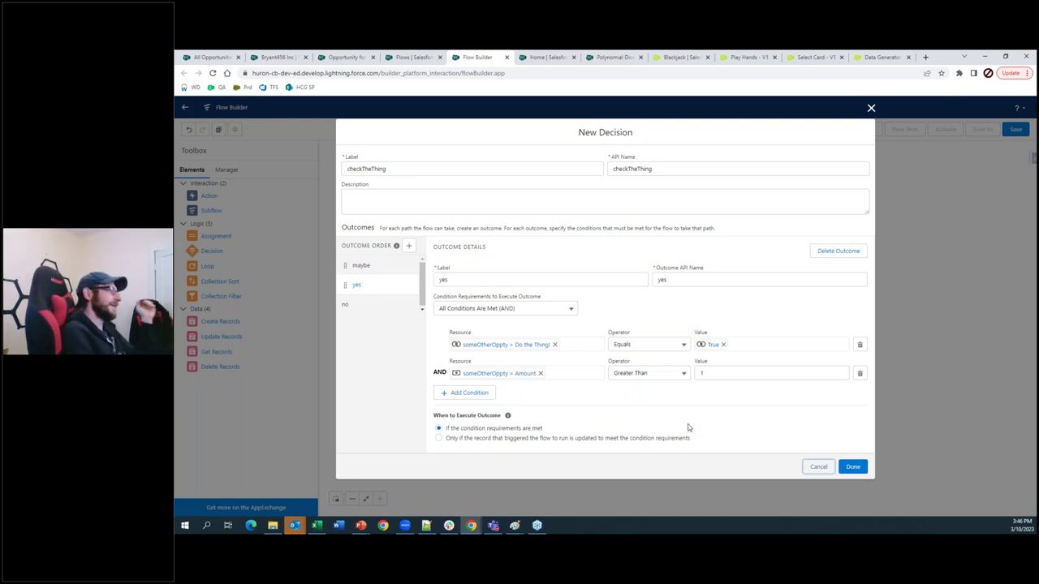
{"action": "left_click", "coordinate": [860, 467]}
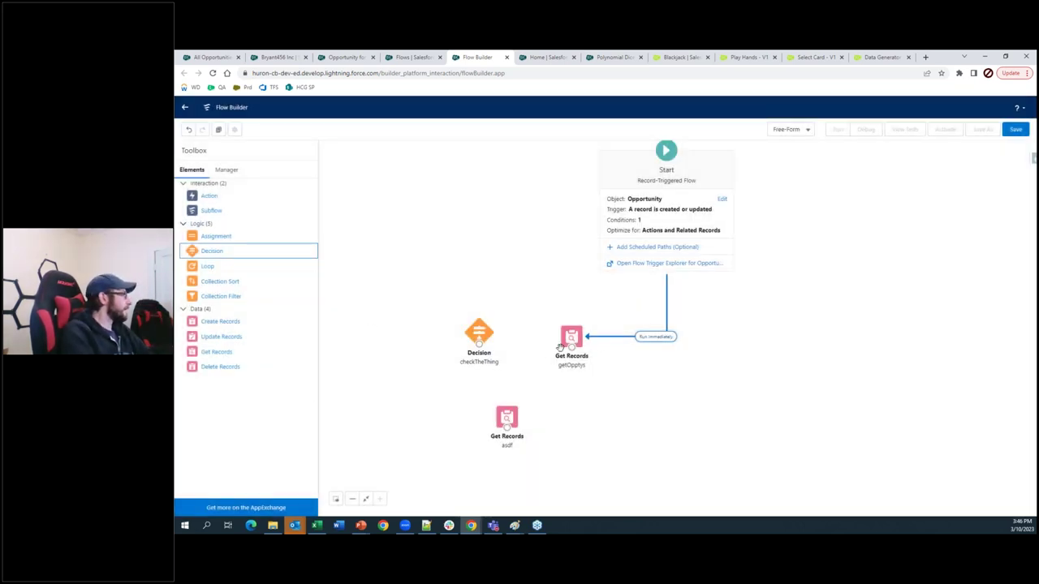
{"action": "left_click_drag", "start_coordinate": [571, 348], "coordinate": [494, 333]}
Add an Assignment element labelled countUp to the flow and select myNumber as its variable.
{"action": "left_click_drag", "start_coordinate": [212, 236], "coordinate": [528, 359]}
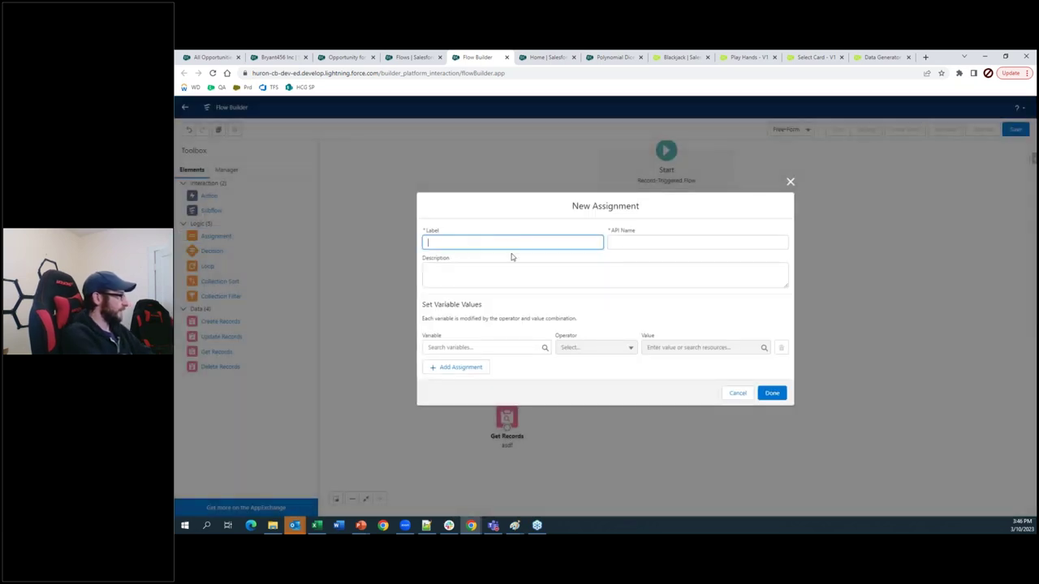
{"action": "type", "text": "courtU"}
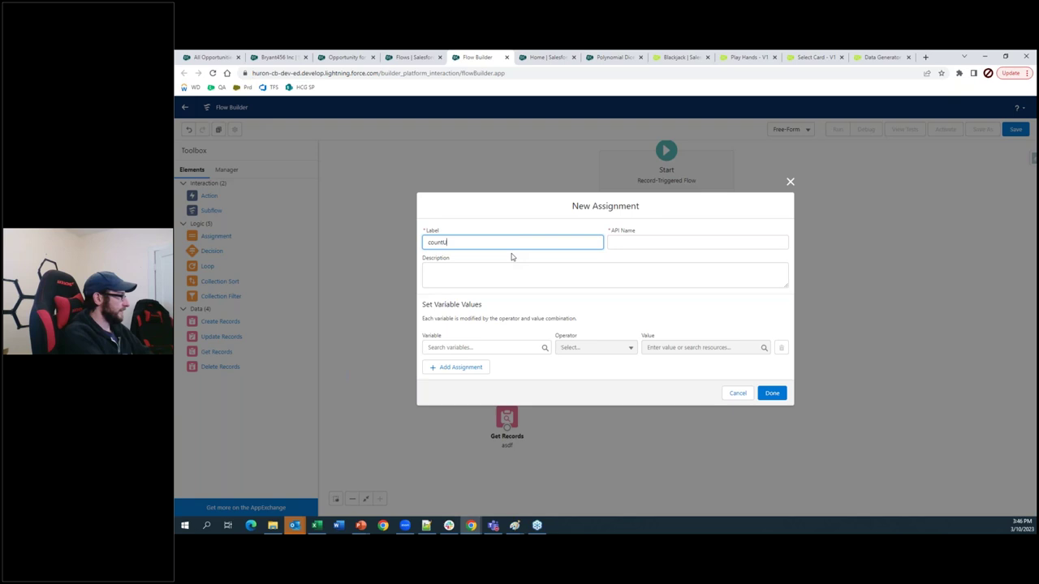
{"action": "left_click", "coordinate": [632, 243]}
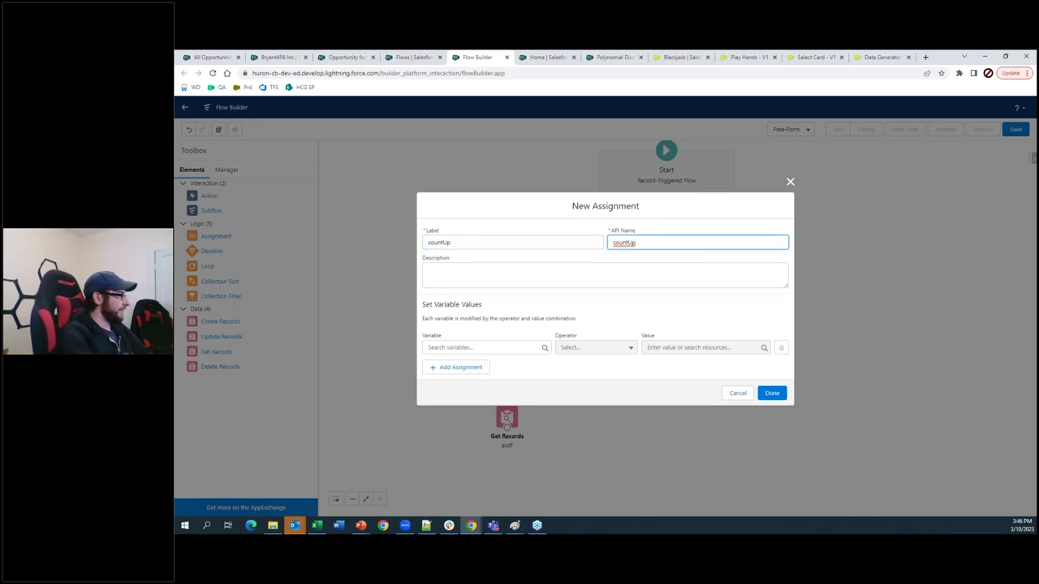
{"action": "left_click", "coordinate": [483, 348]}
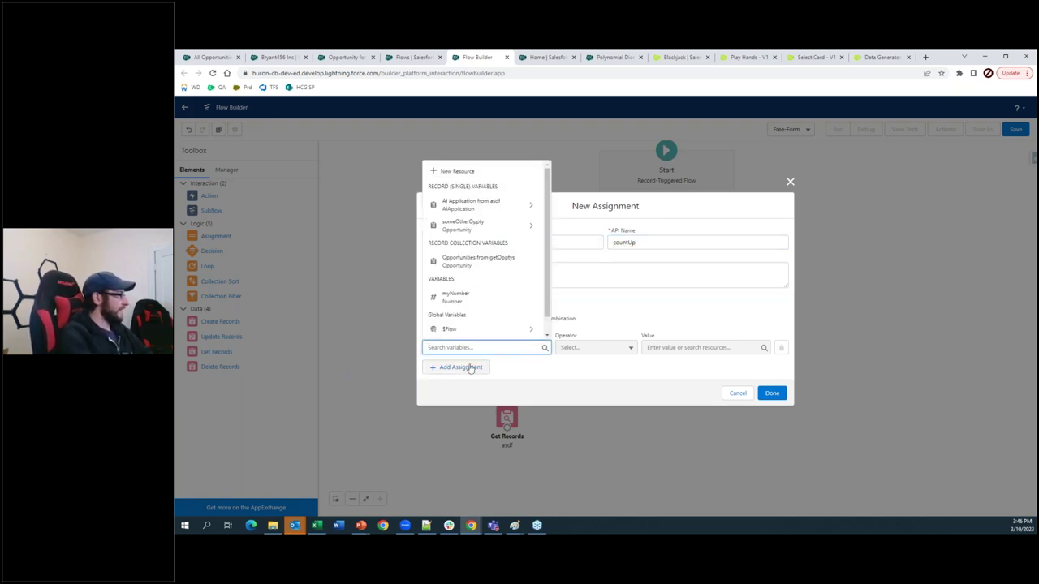
{"action": "left_click", "coordinate": [458, 297]}
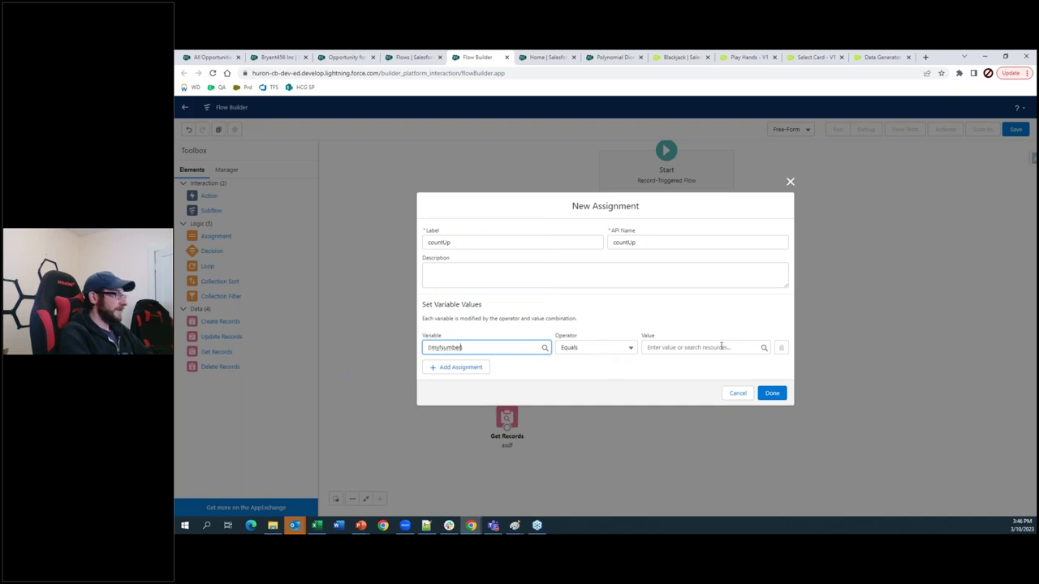
Try 1234 as the fixed value assigned to myNumber with the Equals operator, and clear it.
{"action": "left_click", "coordinate": [569, 349]}
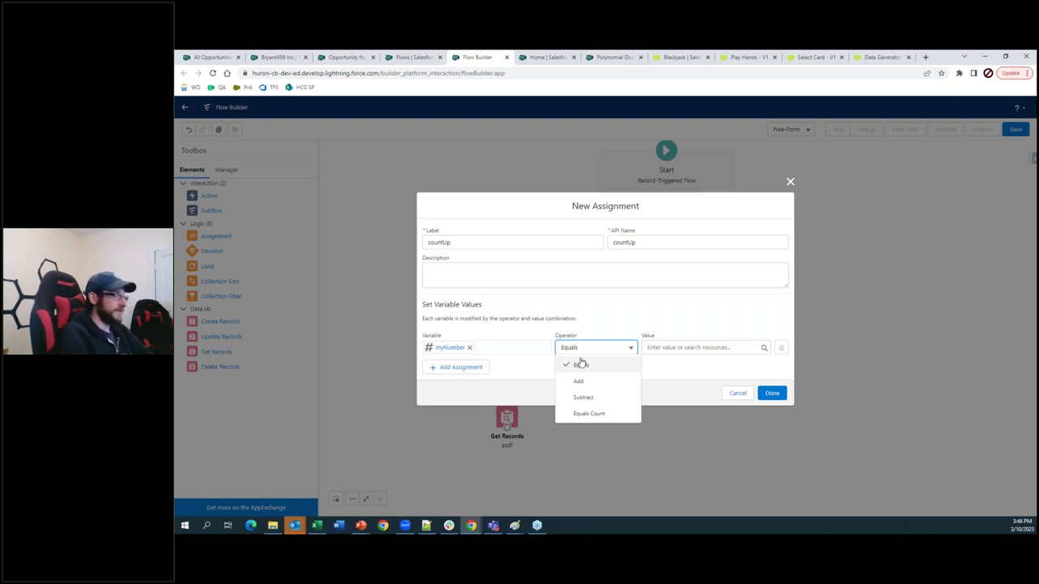
{"action": "left_click", "coordinate": [690, 347]}
{"action": "type", "text": "1234"}
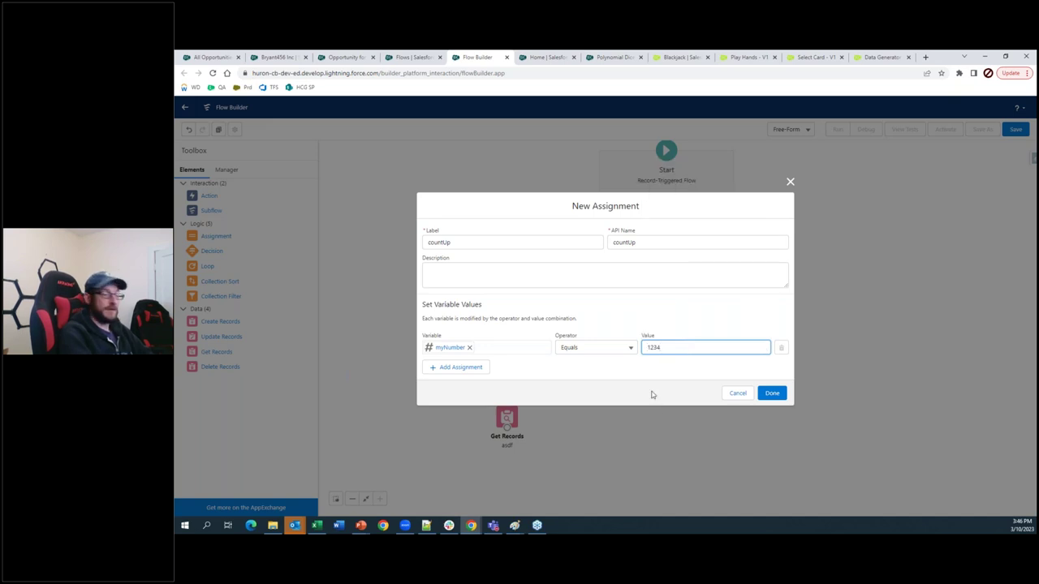
{"action": "double_click", "coordinate": [654, 347]}
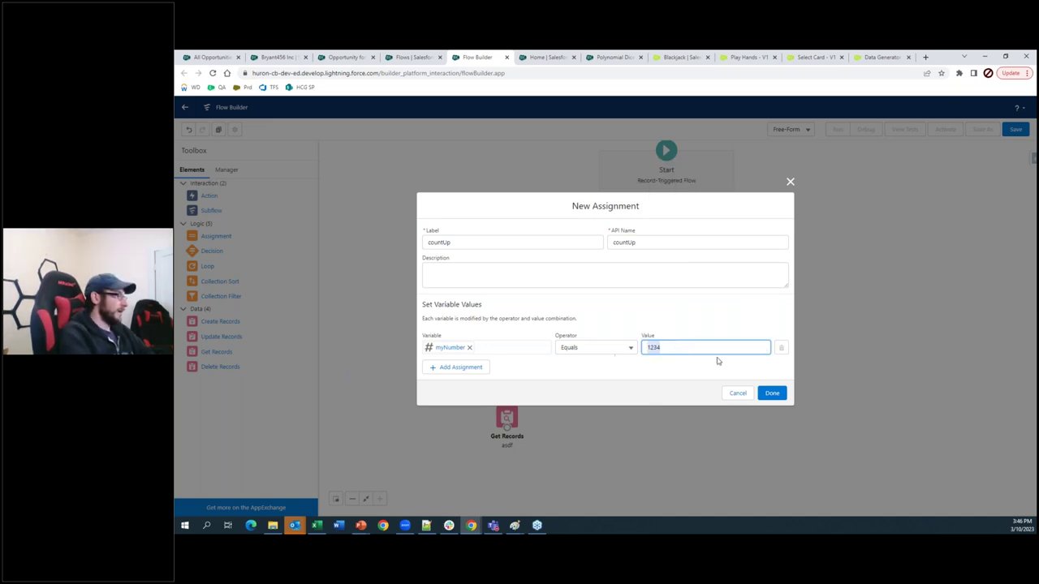
{"action": "key", "text": "BackSpace"}
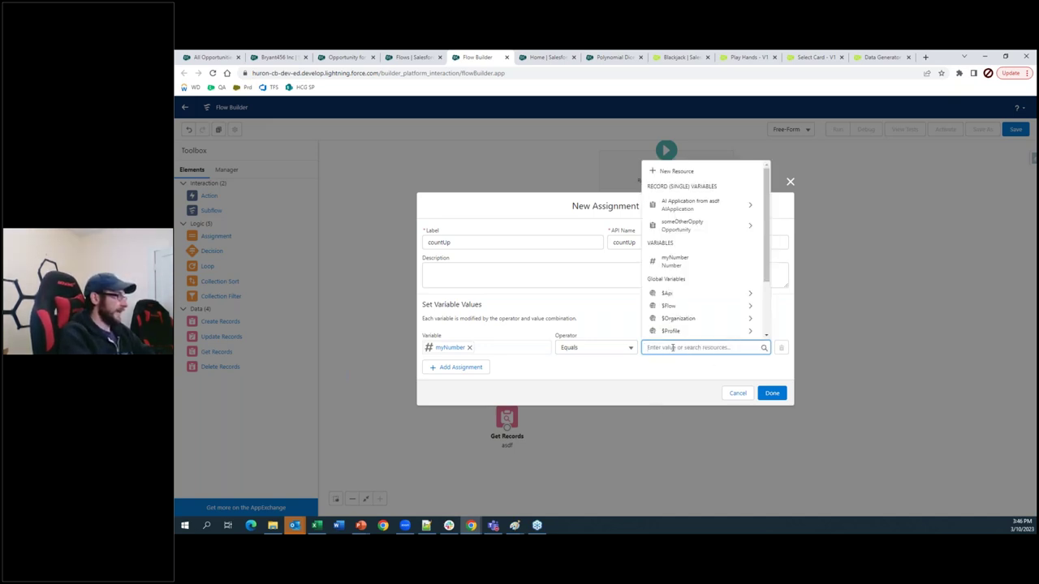
Try someOtherOppty's Amount field followed by "+ 1" as the value assigned to myNumber.
{"action": "left_click", "coordinate": [680, 226]}
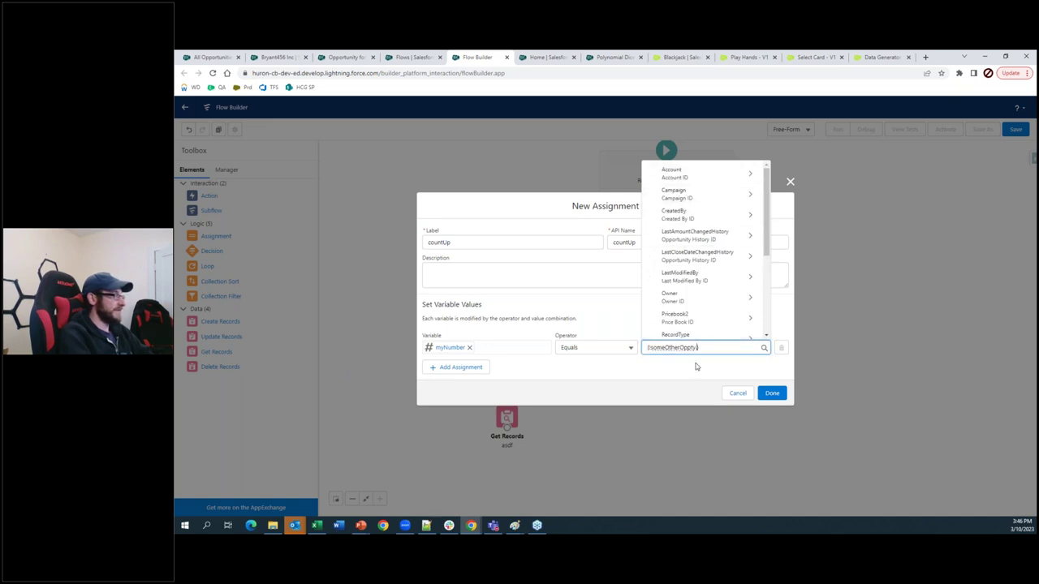
{"action": "type", "text": "am"}
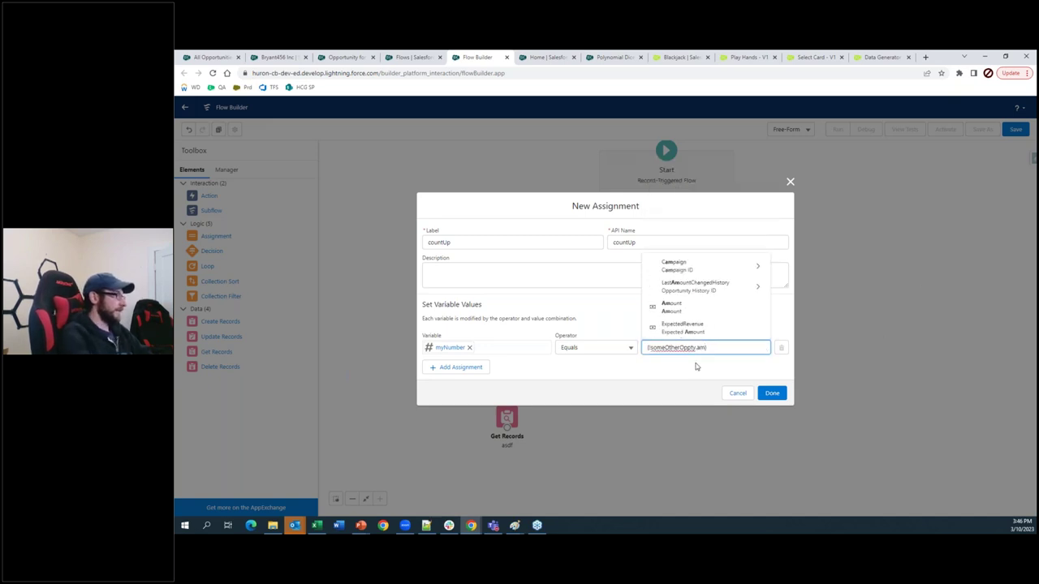
{"action": "left_click", "coordinate": [679, 308]}
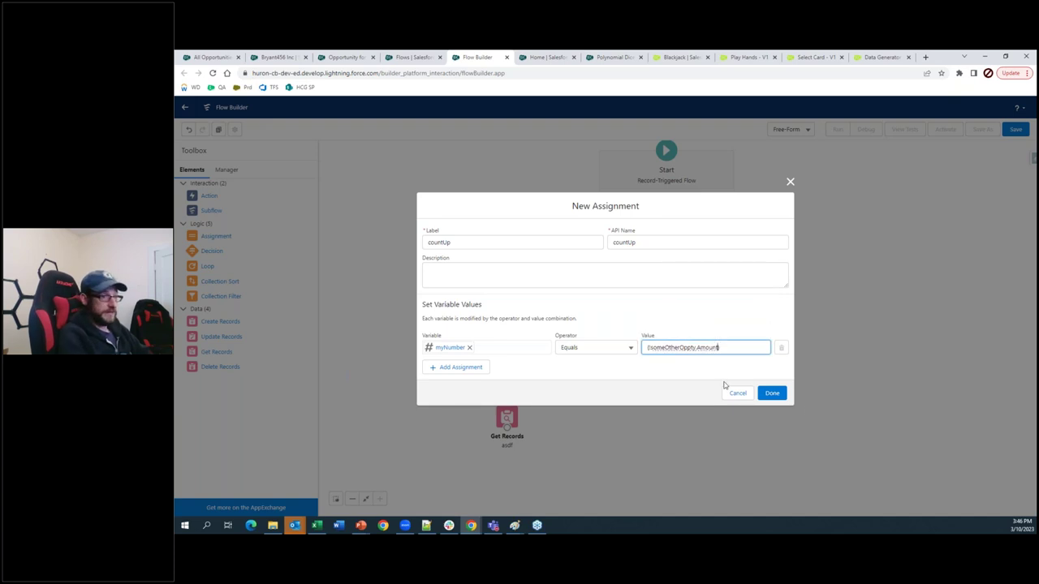
{"action": "type", "text": "1"}
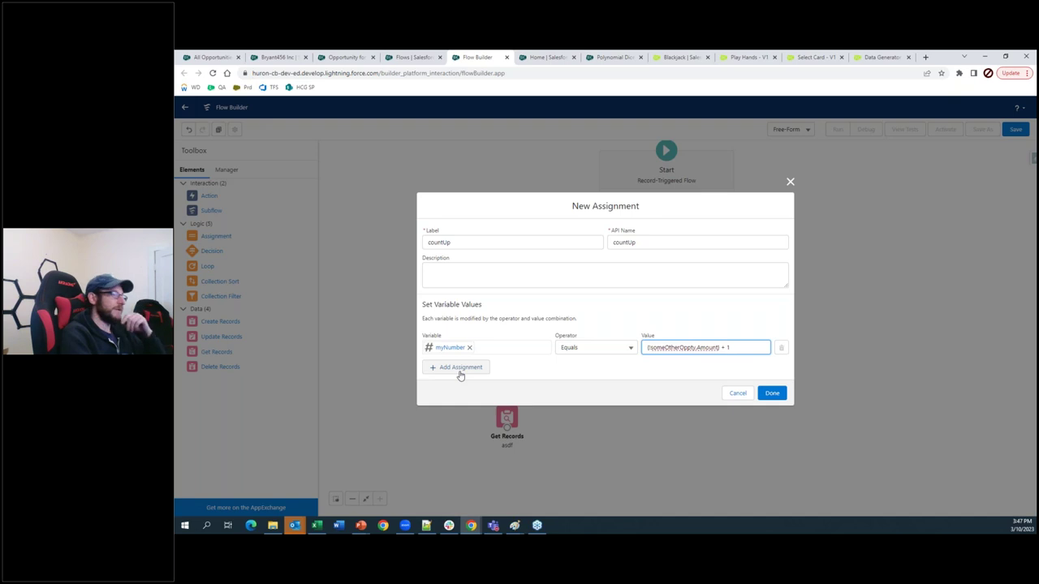
Remove "+ 1" from the assignment's value, keeping someOtherOppty's Amount, and set the operator to Add.
{"action": "left_click", "coordinate": [607, 345]}
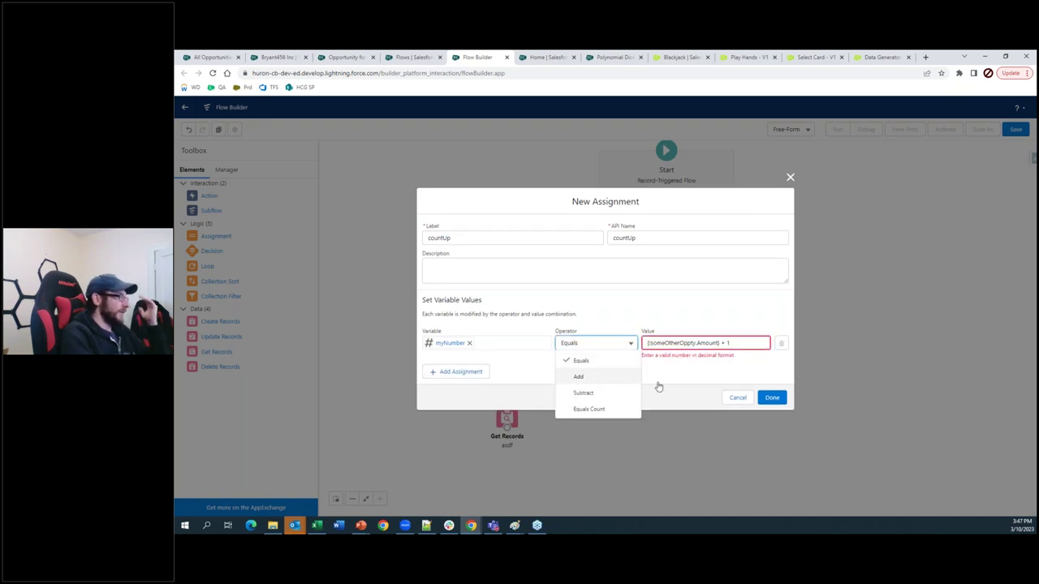
{"action": "left_click", "coordinate": [737, 346]}
{"action": "left_click", "coordinate": [720, 342]}
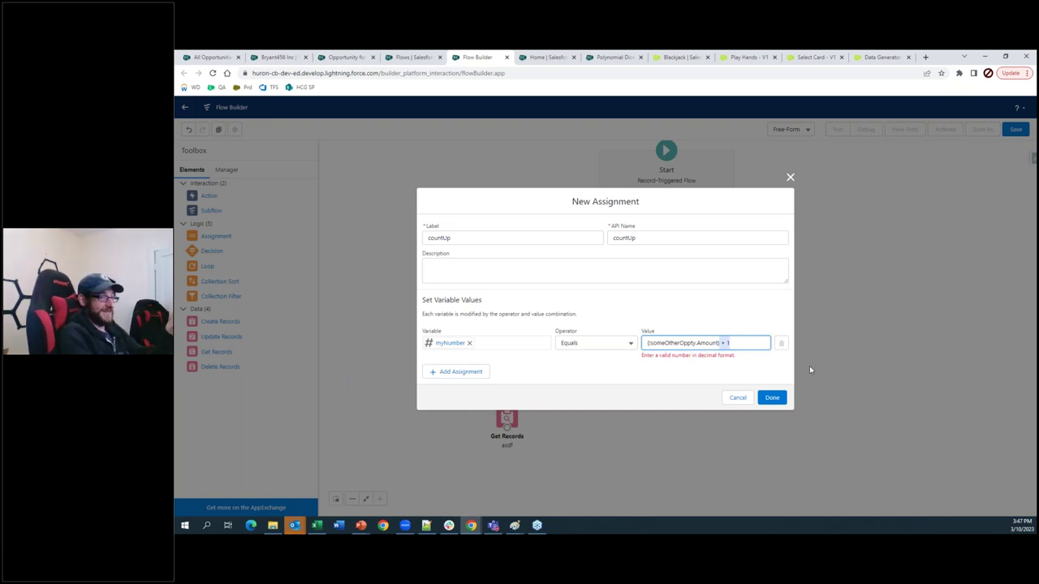
{"action": "key", "text": "BackSpace"}
{"action": "key", "text": "BackSpace"}
{"action": "key", "text": "BackSpace"}
{"action": "key", "text": "BackSpace"}
{"action": "key", "text": "BackSpace"}
{"action": "key", "text": "BackSpace"}
{"action": "key", "text": "BackSpace"}
{"action": "key", "text": "BackSpace"}
{"action": "key", "text": "BackSpace"}
{"action": "key", "text": "BackSpace"}
{"action": "key", "text": "BackSpace"}
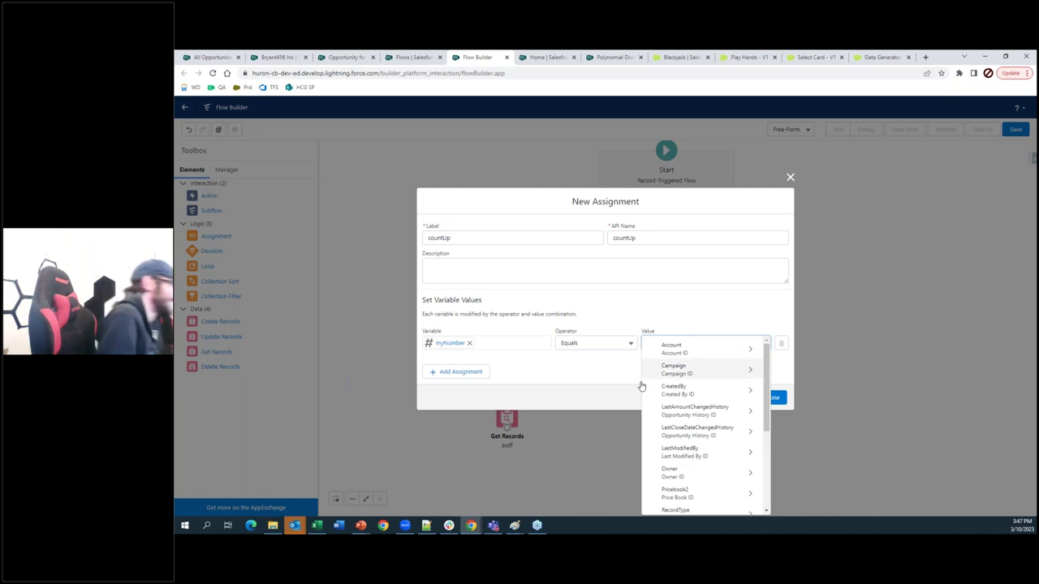
{"action": "left_click", "coordinate": [633, 385]}
{"action": "left_click", "coordinate": [601, 347]}
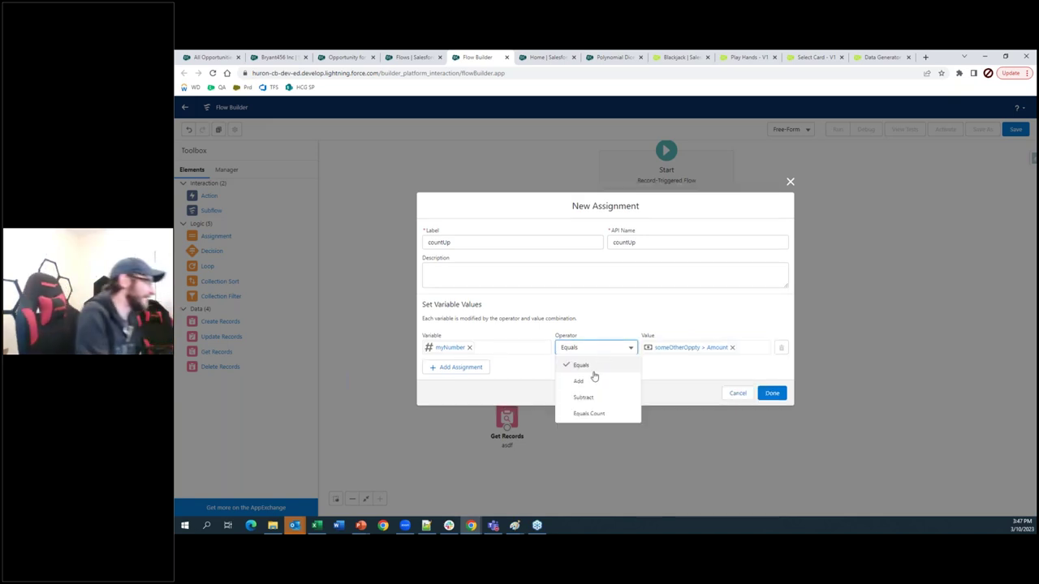
{"action": "left_click", "coordinate": [593, 380]}
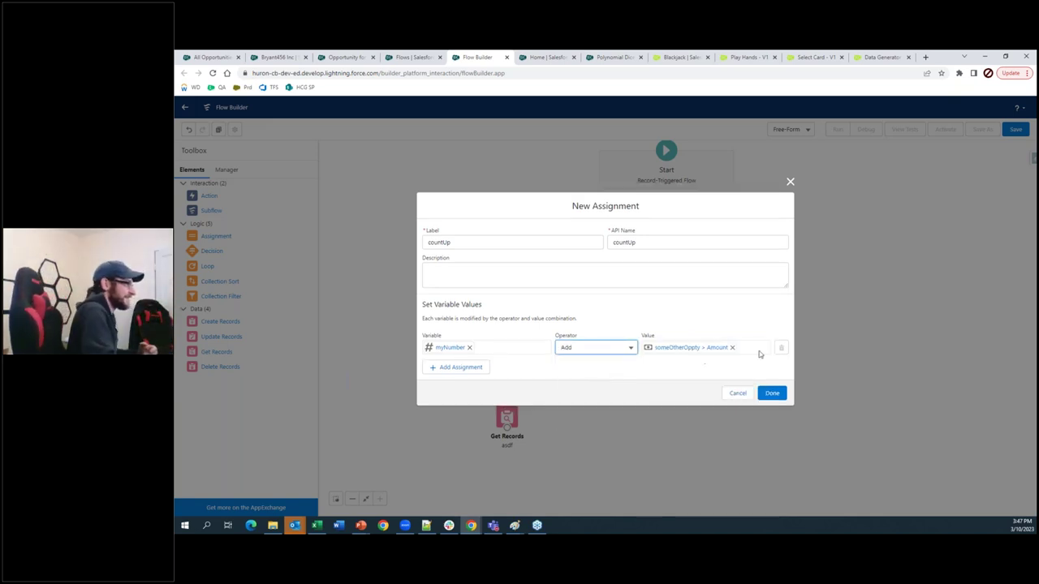
Set the myNumber assignment's operator to Equals Count and its value to the Opportunities from getOpptys collection.
{"action": "left_click", "coordinate": [593, 352]}
{"action": "left_click", "coordinate": [590, 411]}
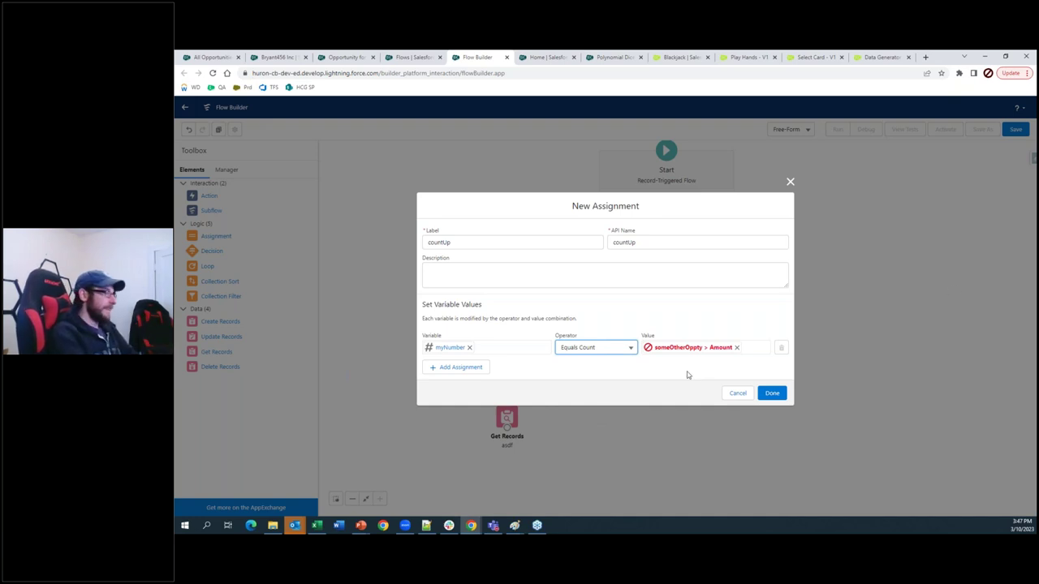
{"action": "left_click", "coordinate": [735, 348]}
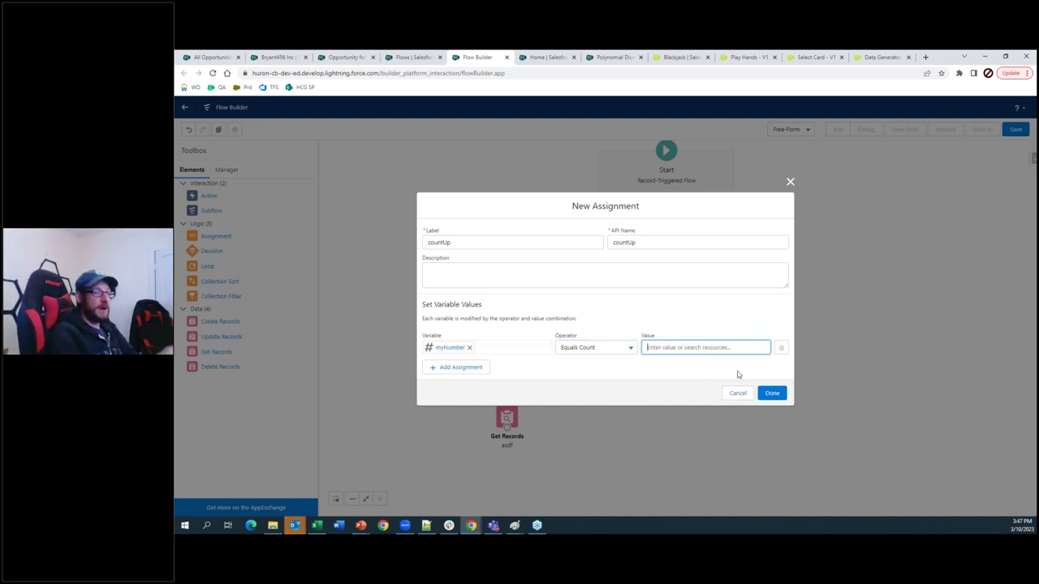
{"action": "left_click", "coordinate": [693, 347]}
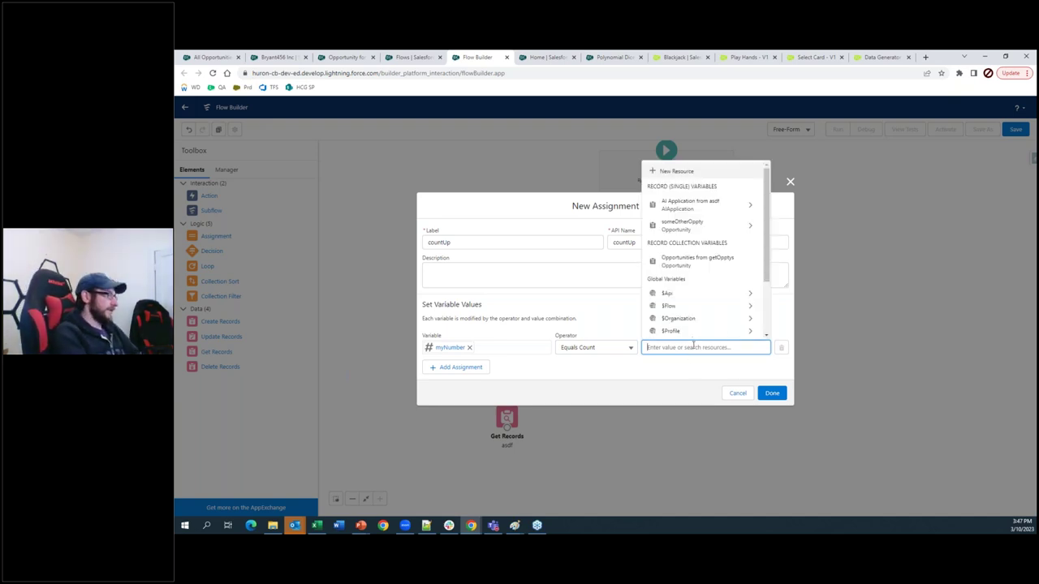
{"action": "left_click", "coordinate": [699, 260]}
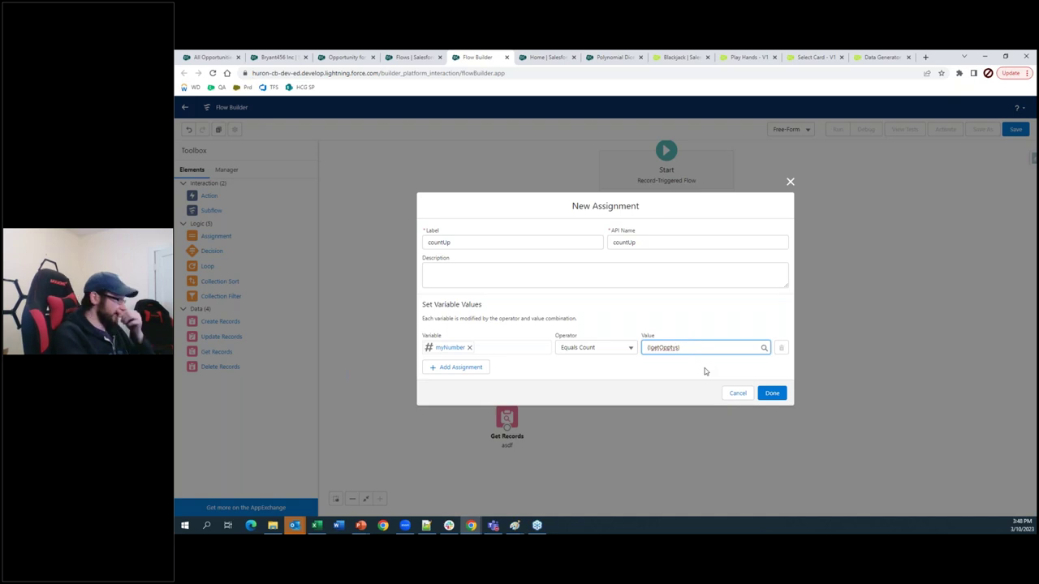
Discard the new countUp assignment and examine the filter conditions of the getOpptys Get Records element.
{"action": "left_click", "coordinate": [735, 393]}
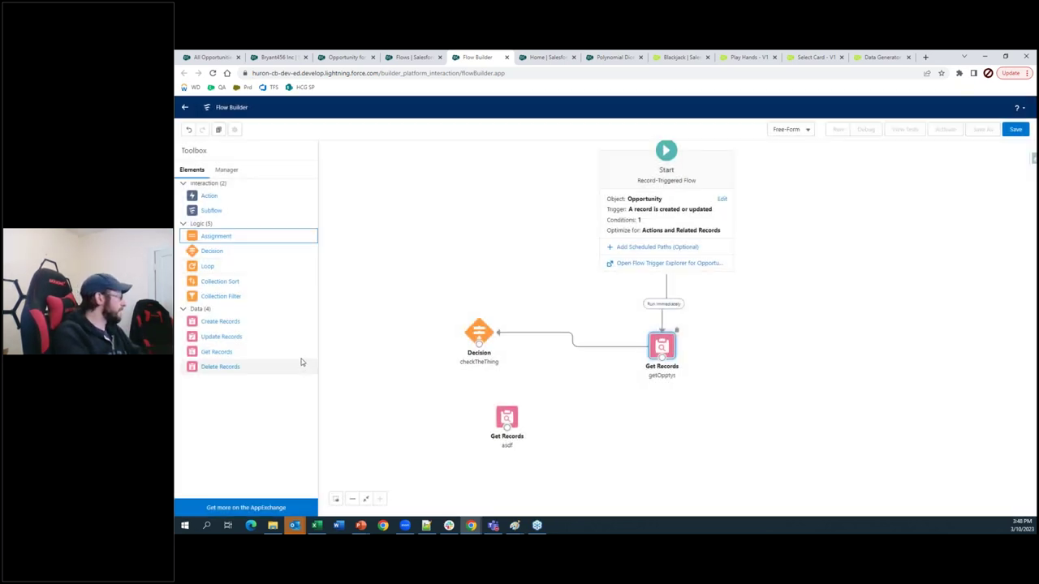
{"action": "left_click_drag", "start_coordinate": [205, 266], "coordinate": [227, 268]}
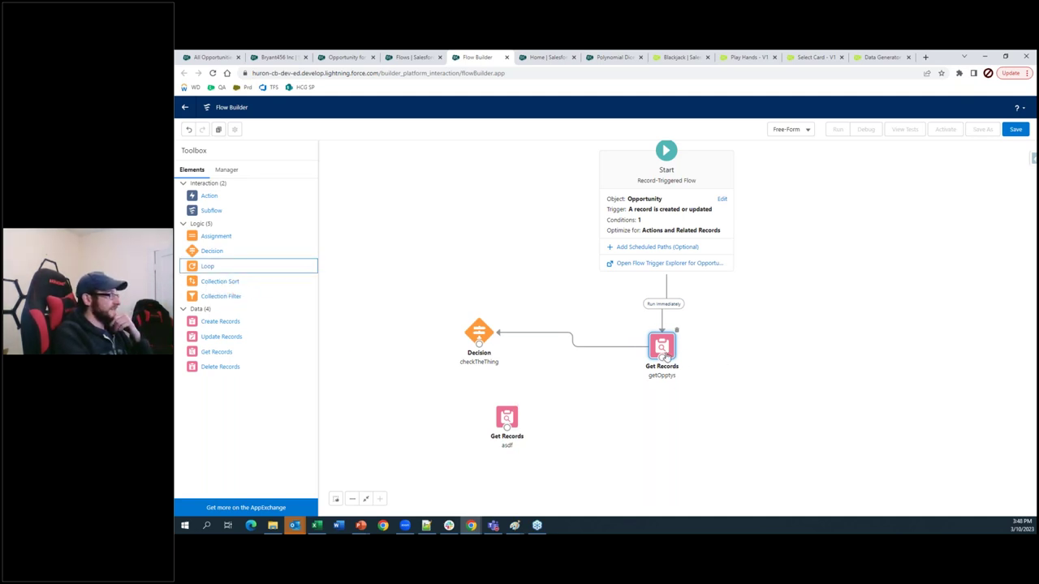
{"action": "double_click", "coordinate": [664, 347]}
{"action": "scroll", "coordinate": [605, 325], "scroll_direction": "down", "scroll_amount": 3}
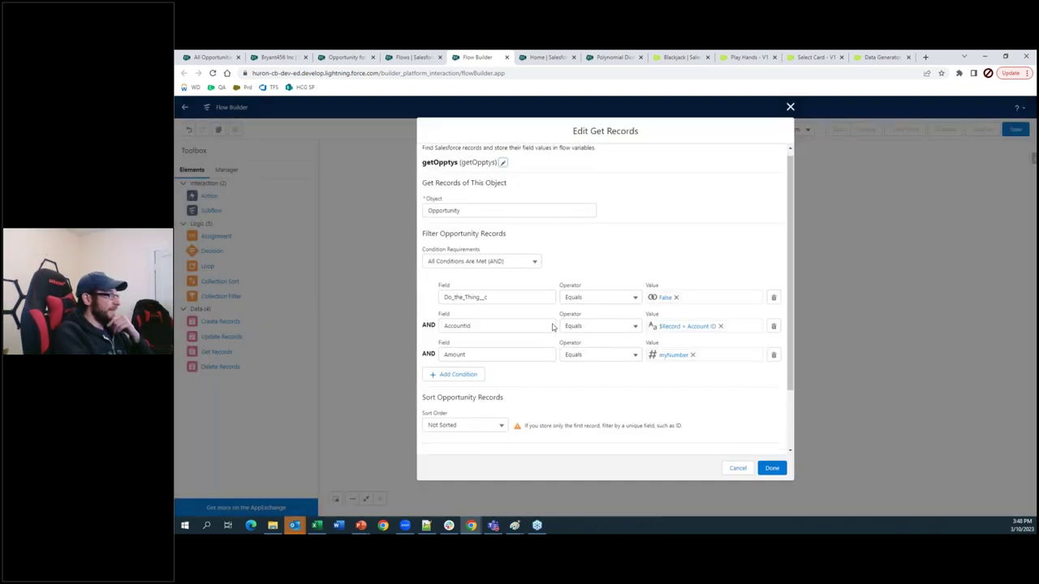
{"action": "left_click", "coordinate": [735, 464]}
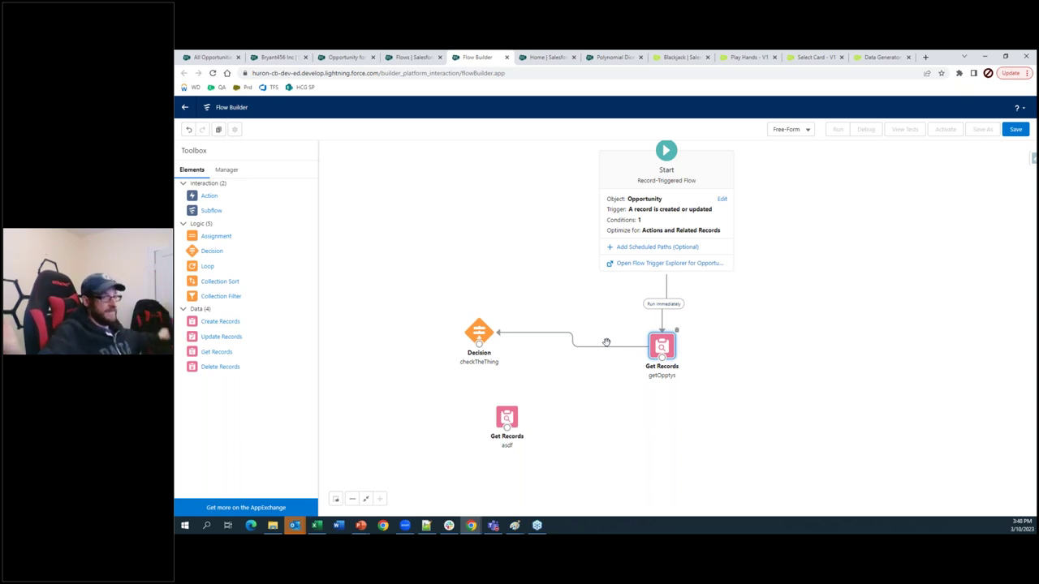
Add a Loop element named loopOpptys that iterates over the Opportunities from getOpptys collection, first item to last item.
{"action": "left_click_drag", "start_coordinate": [210, 267], "coordinate": [574, 366]}
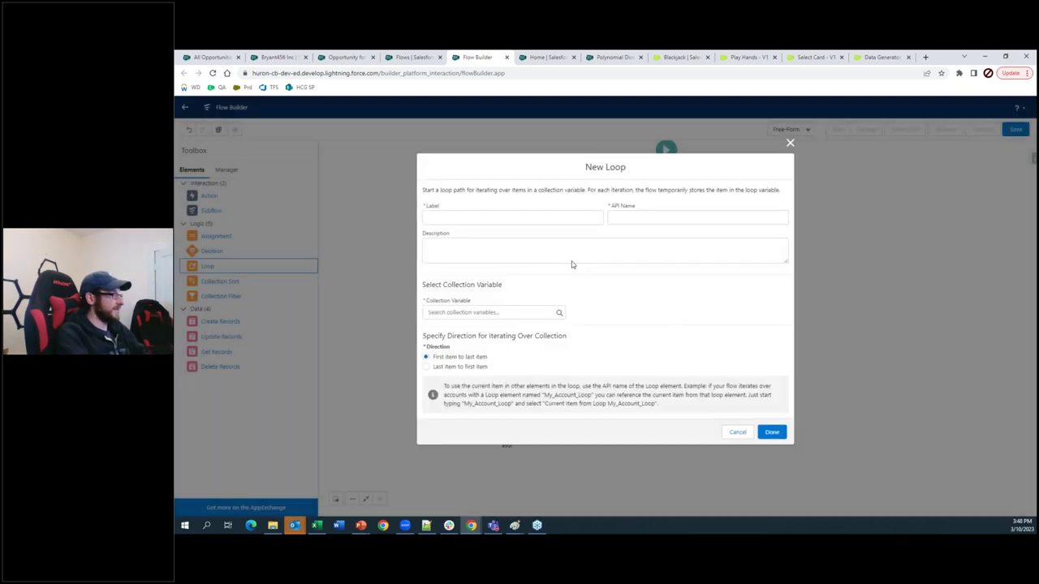
{"action": "type", "text": "loopOpptys"}
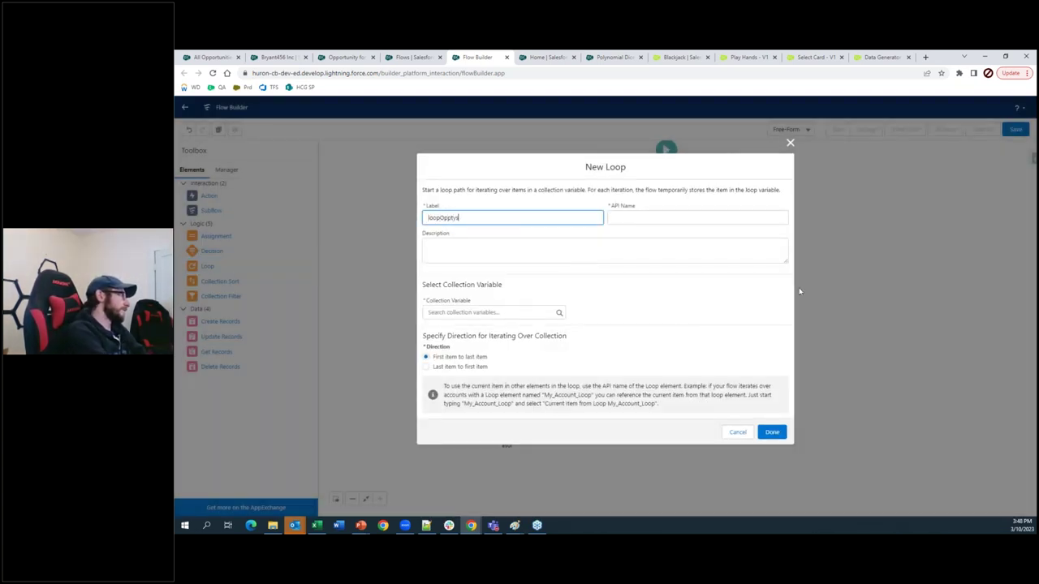
{"action": "left_click", "coordinate": [771, 266]}
{"action": "left_click", "coordinate": [487, 312]}
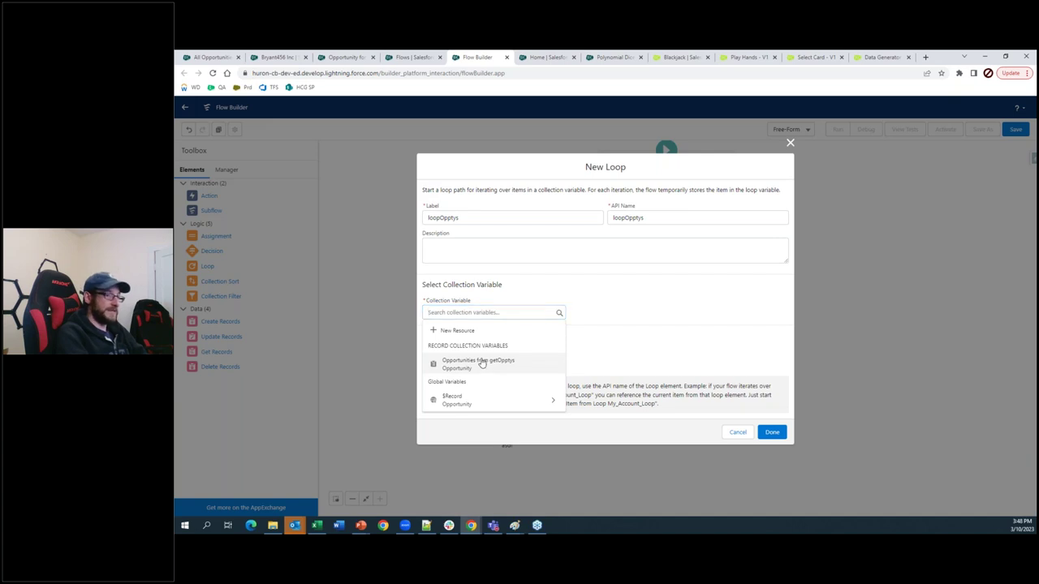
{"action": "left_click", "coordinate": [482, 365]}
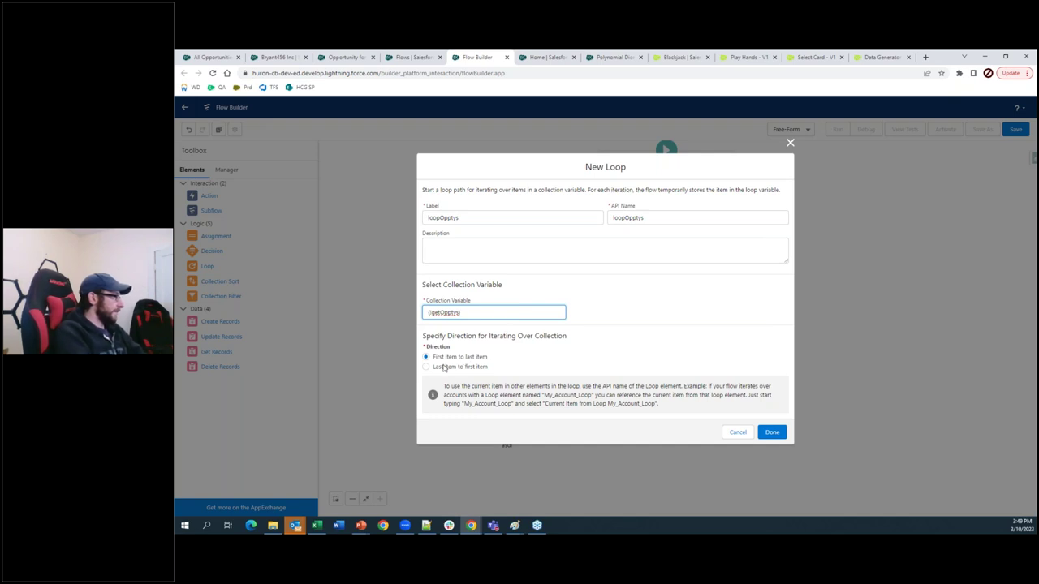
{"action": "left_click", "coordinate": [772, 432]}
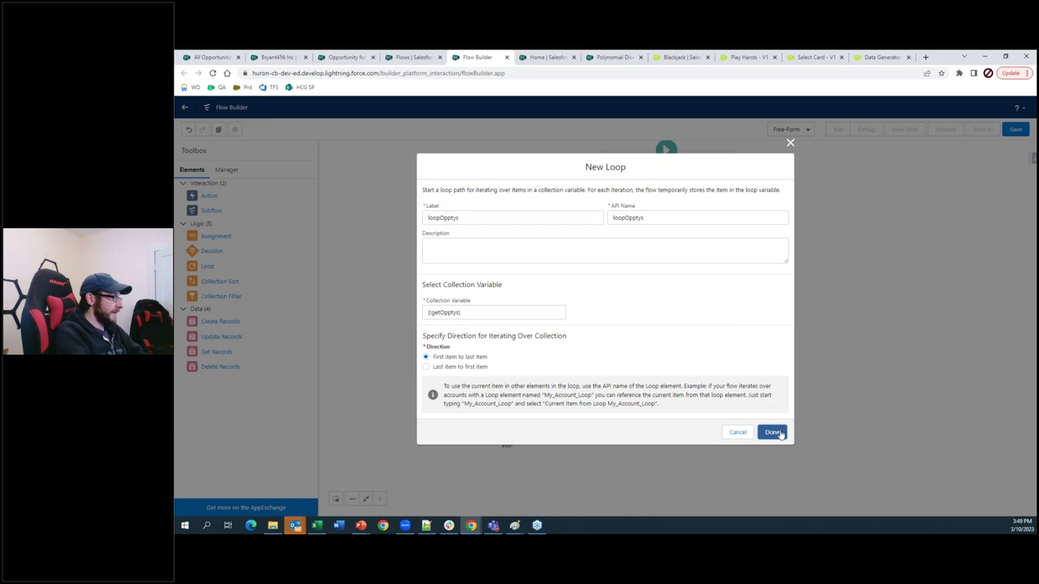
{"action": "left_click", "coordinate": [772, 432]}
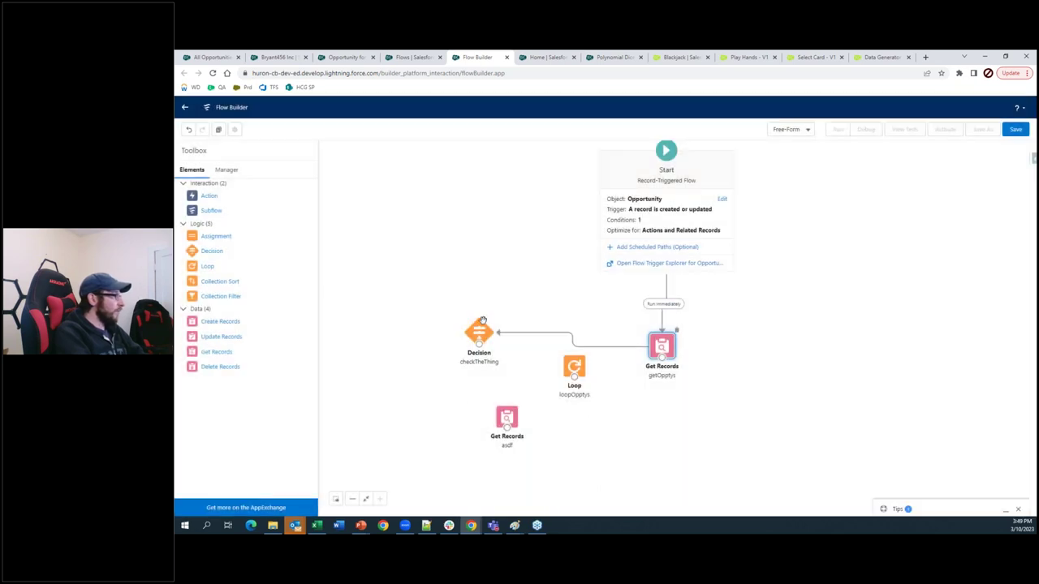
Replace the getOpptys-to-checkTheThing connector by routing getOpptys into loopOpptys and loopOpptys to checkTheThing for each item in the collection.
{"action": "left_click", "coordinate": [589, 346]}
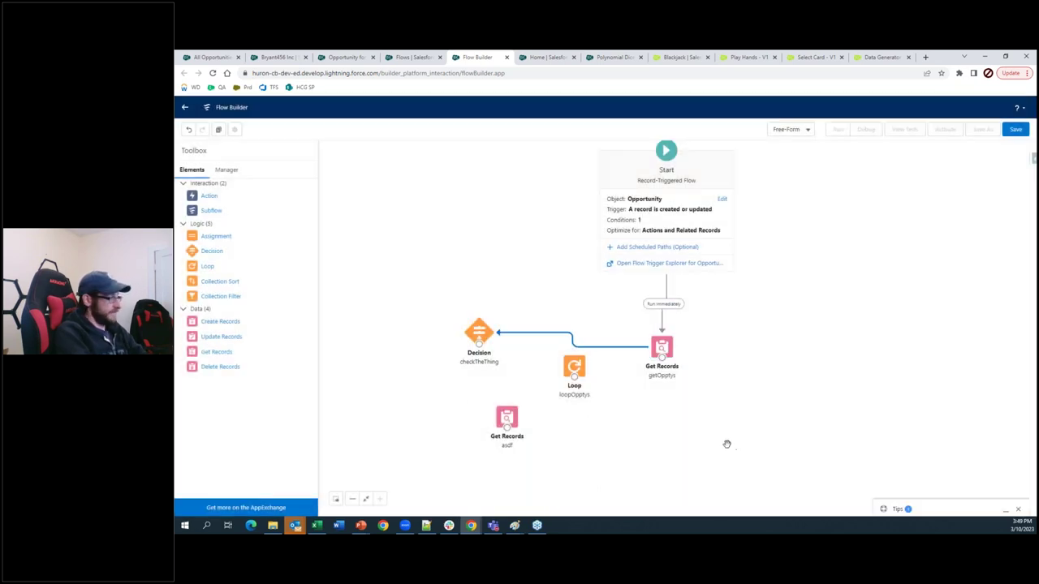
{"action": "key", "text": "Delete"}
{"action": "left_click_drag", "start_coordinate": [661, 358], "coordinate": [482, 339]}
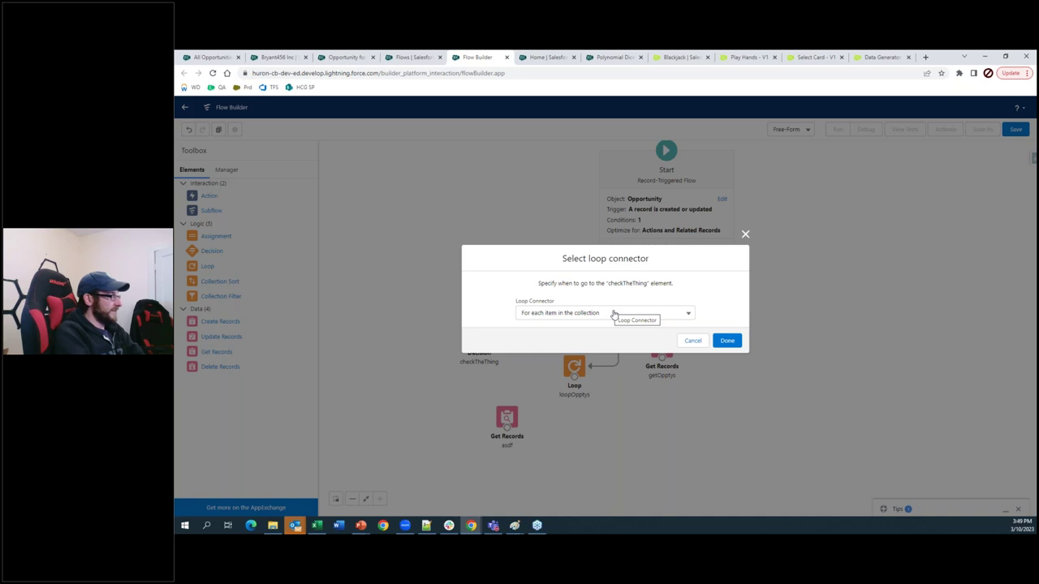
{"action": "left_click", "coordinate": [726, 341]}
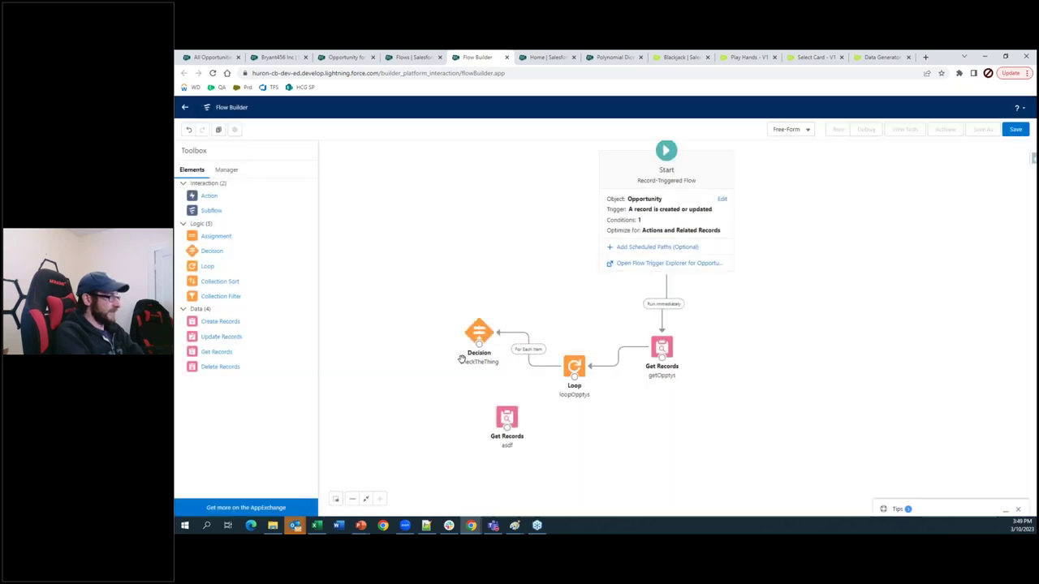
Connect checkTheThing's maybe outcome to the asdf Get Records element, and connect asdf back to loopOpptys.
{"action": "left_click_drag", "start_coordinate": [478, 343], "coordinate": [506, 418]}
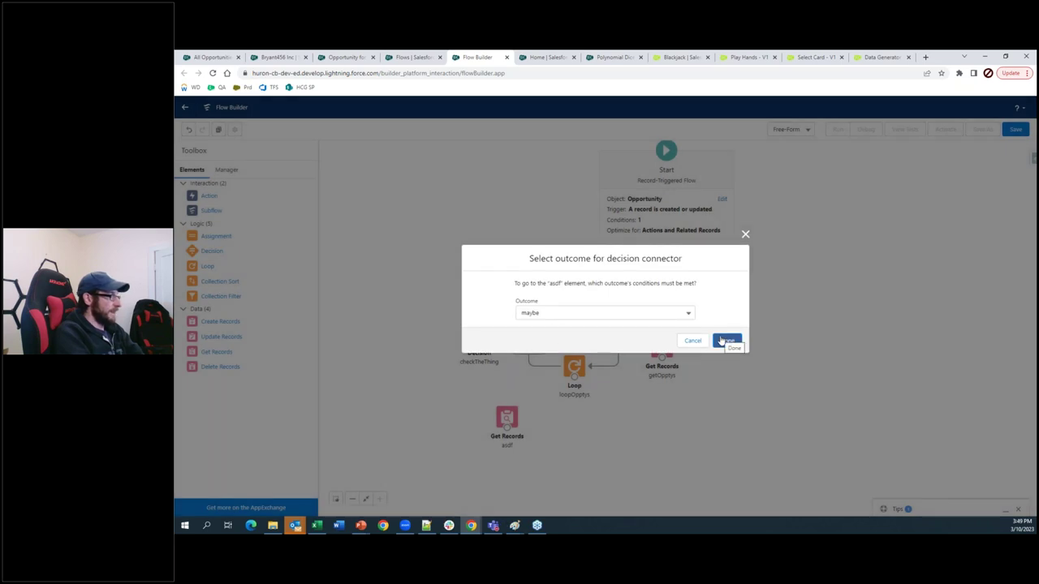
{"action": "left_click", "coordinate": [727, 340]}
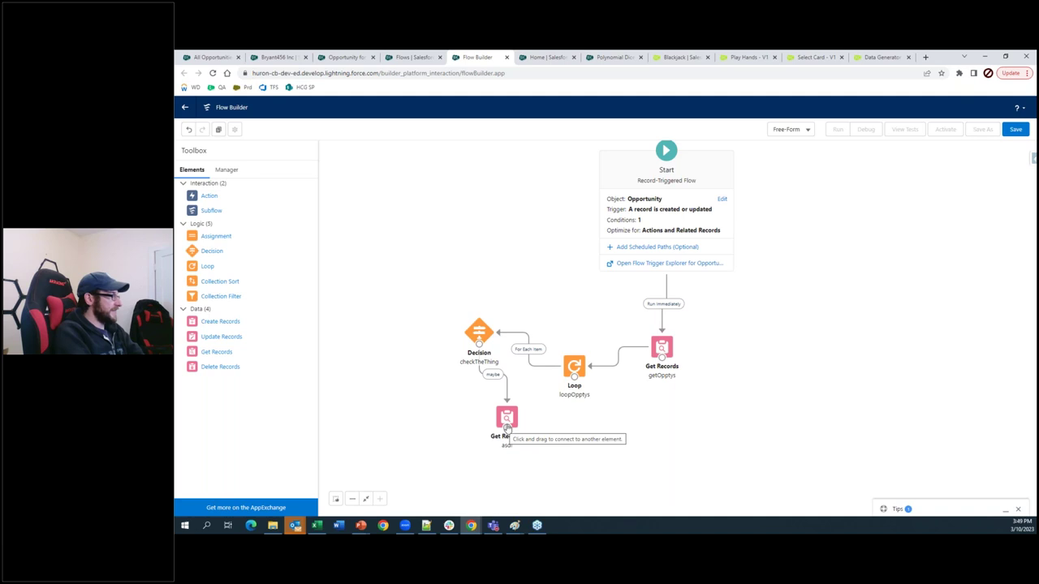
{"action": "left_click_drag", "start_coordinate": [506, 428], "coordinate": [572, 371]}
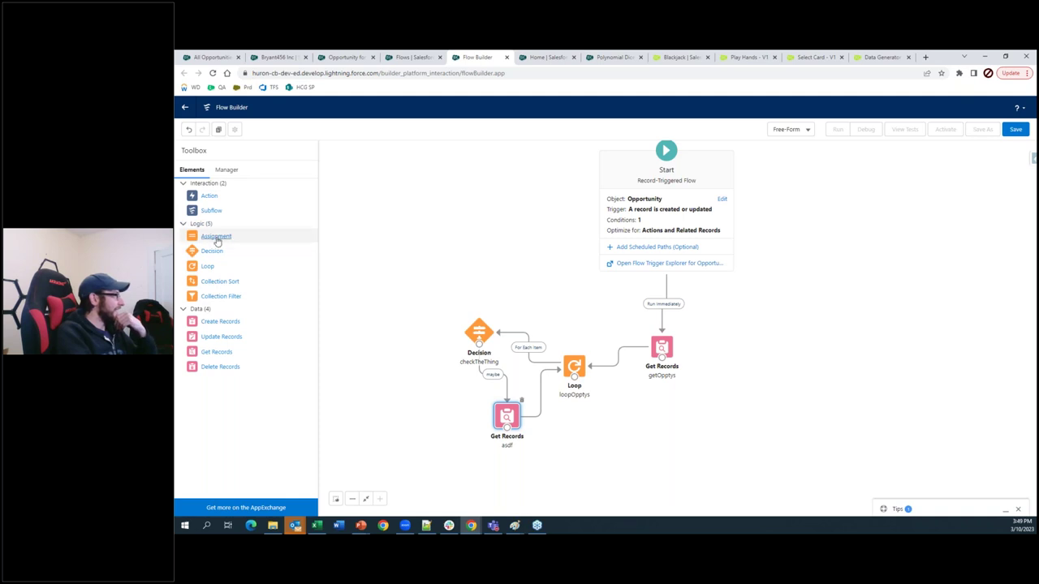
Duplicate the checkTheThing decision, place the copy below getOpptys, and connect loopOpptys to it with the After Last Item path.
{"action": "left_click_drag", "start_coordinate": [444, 295], "coordinate": [445, 298]}
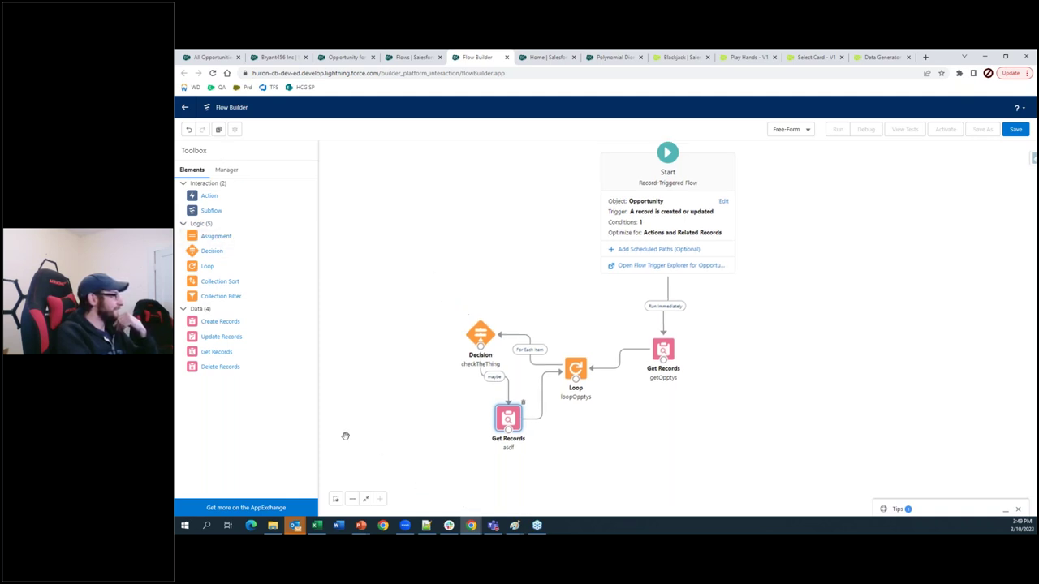
{"action": "left_click", "coordinate": [407, 293]}
{"action": "left_click_drag", "start_coordinate": [407, 293], "coordinate": [523, 380]}
{"action": "left_click", "coordinate": [335, 499]}
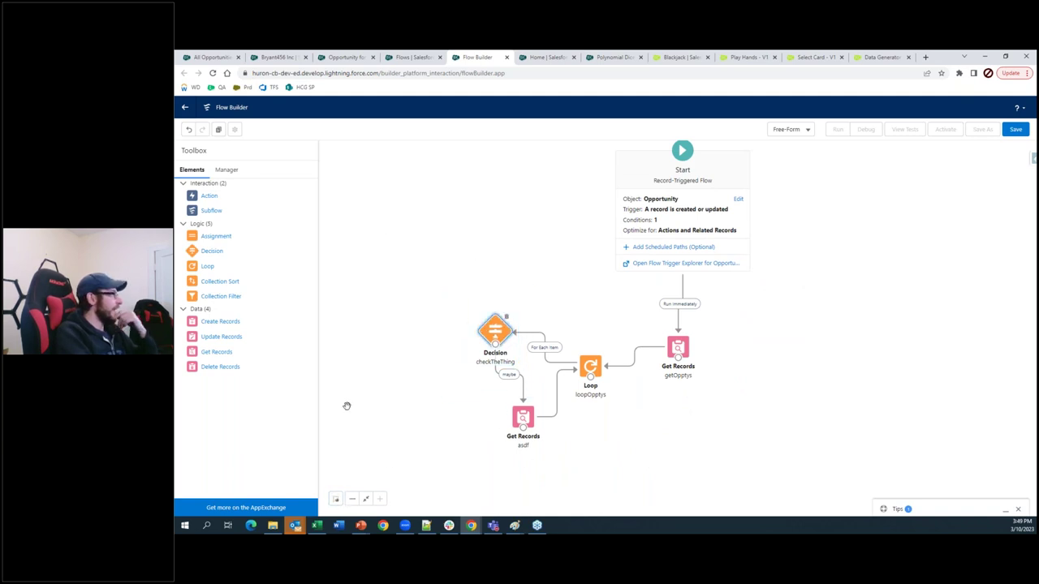
{"action": "left_click", "coordinate": [219, 131]}
{"action": "left_click_drag", "start_coordinate": [529, 363], "coordinate": [688, 436]}
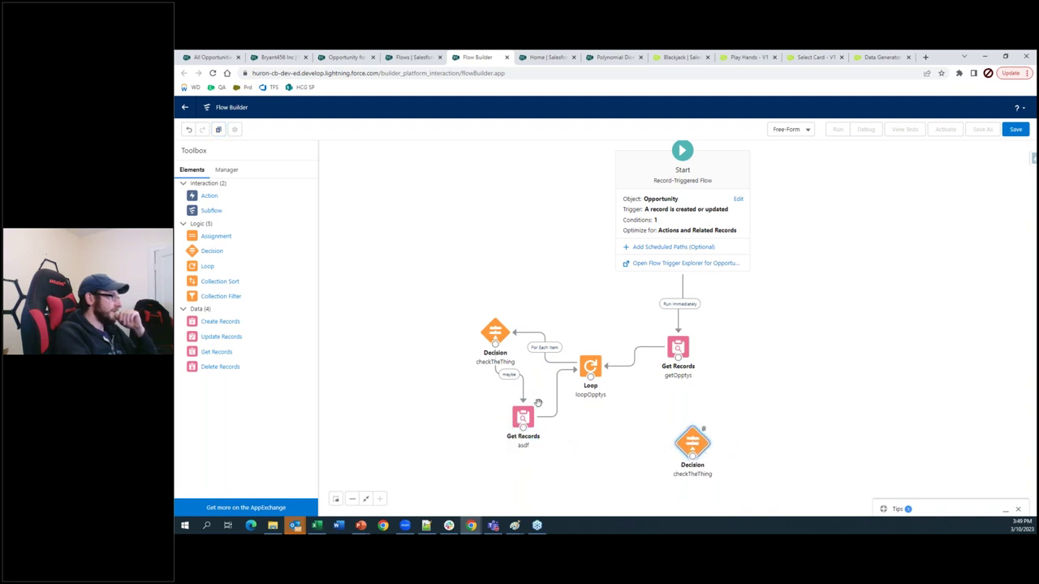
{"action": "left_click_drag", "start_coordinate": [591, 376], "coordinate": [692, 441]}
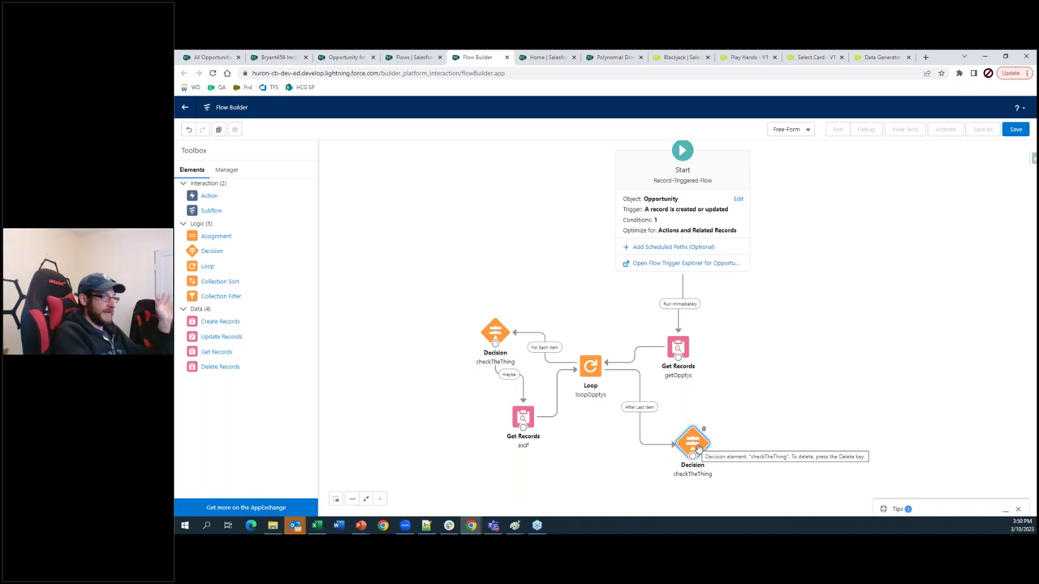
Review the outcomes and conditions of the original checkTheThing decision without changing them.
{"action": "left_click", "coordinate": [491, 326]}
{"action": "double_click", "coordinate": [492, 334]}
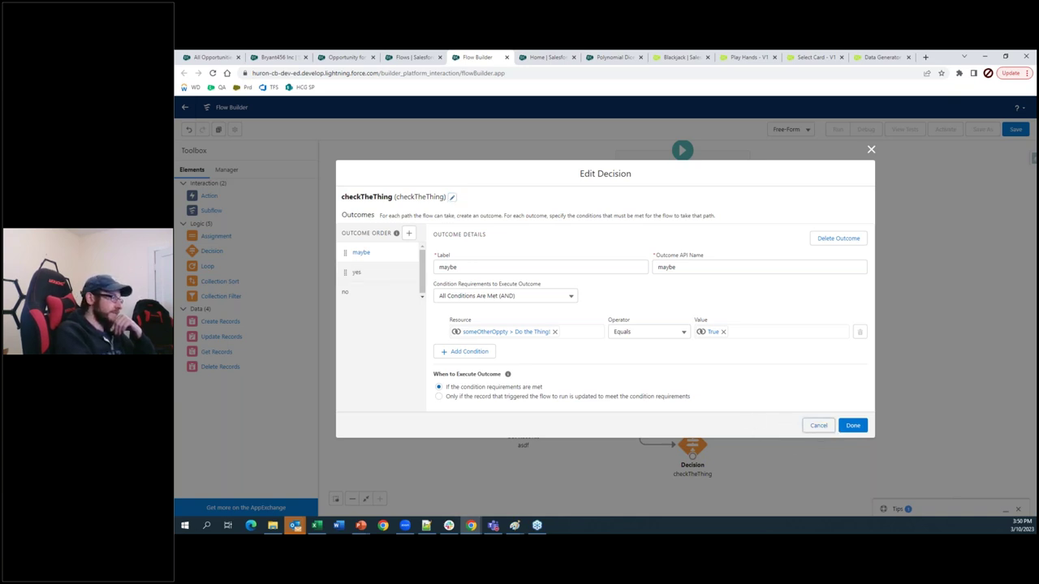
{"action": "left_click", "coordinate": [817, 425]}
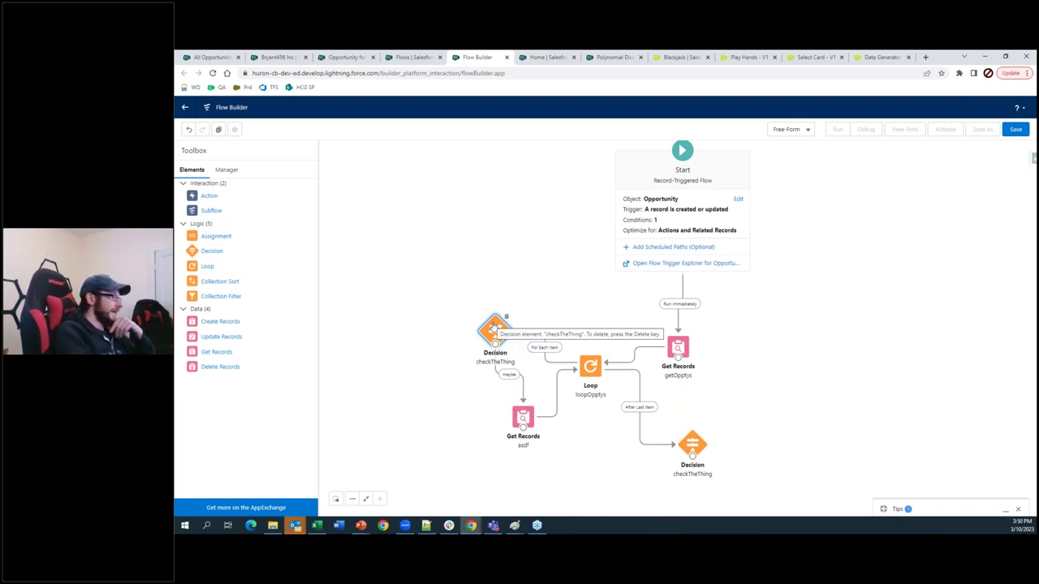
Align asdf below checkTheThing, and connect the decision's yes outcome to loopOpptys and its no outcome to getOpptys.
{"action": "left_click_drag", "start_coordinate": [525, 426], "coordinate": [501, 434]}
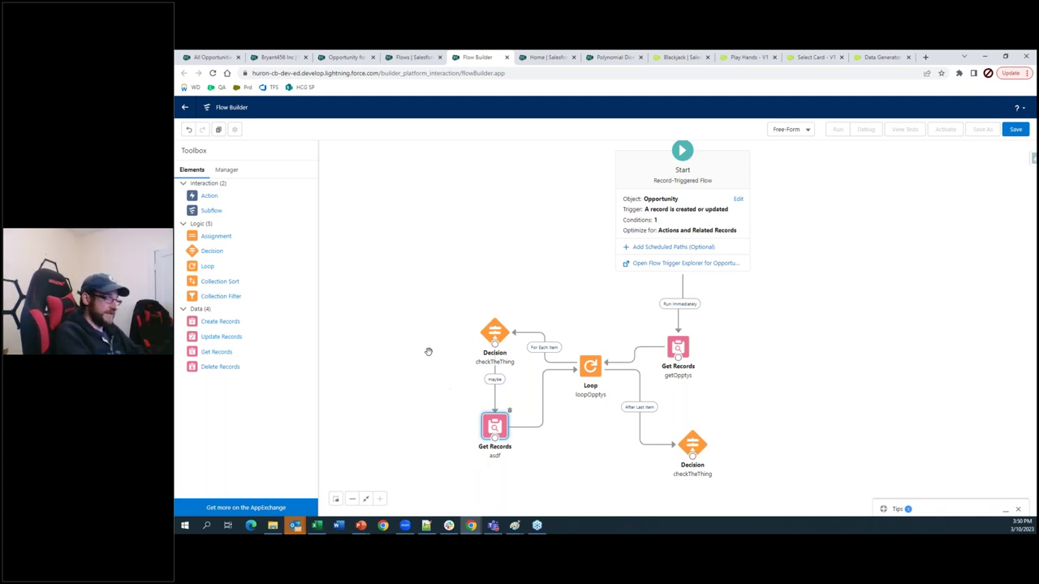
{"action": "left_click_drag", "start_coordinate": [494, 349], "coordinate": [590, 369]}
{"action": "left_click", "coordinate": [727, 340]}
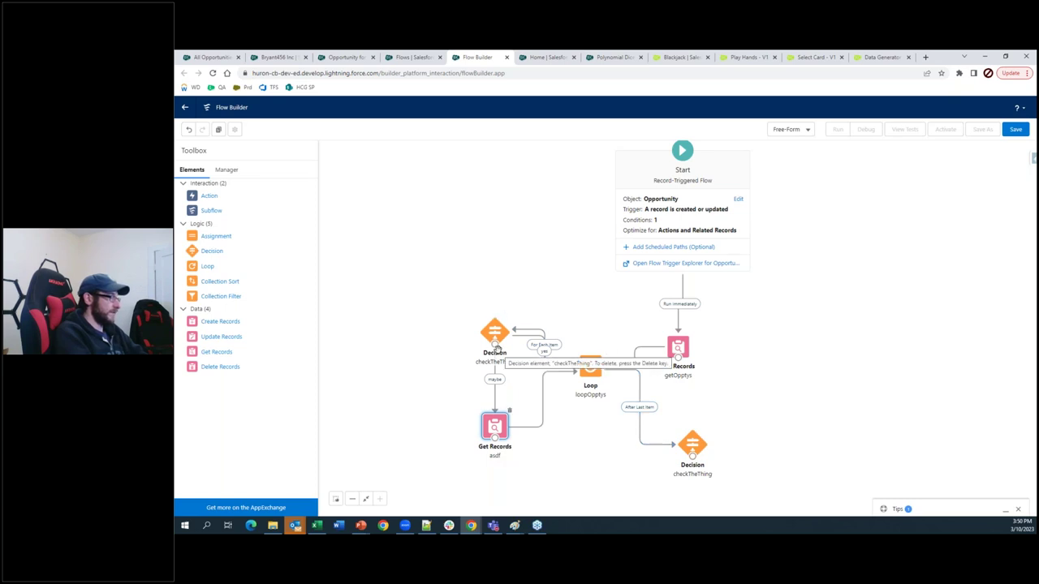
{"action": "left_click_drag", "start_coordinate": [495, 344], "coordinate": [679, 347]}
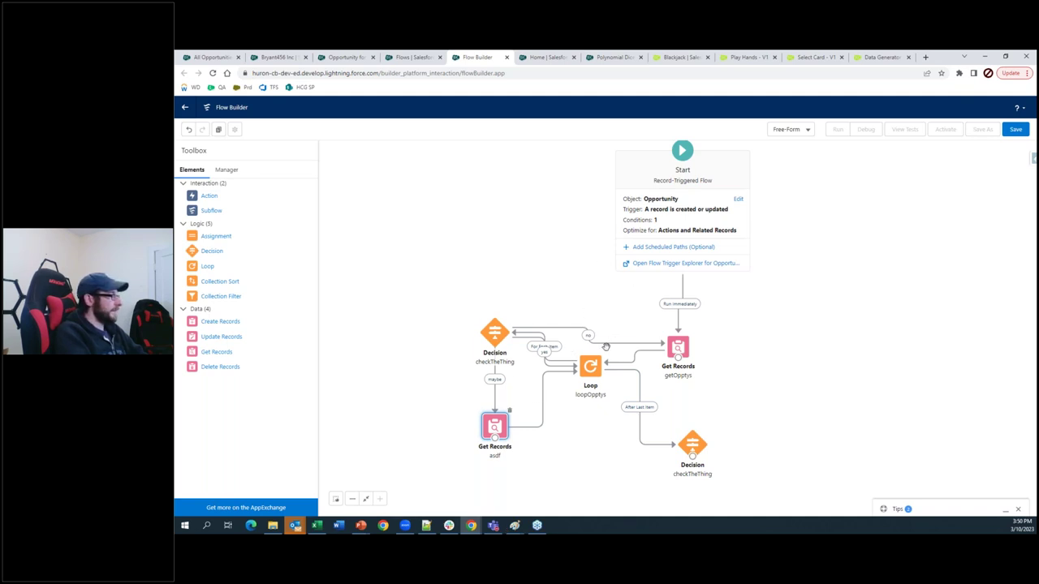
Add an Assignment element with the label and API name doNothing above the checkTheThing decision.
{"action": "left_click_drag", "start_coordinate": [216, 237], "coordinate": [438, 238]}
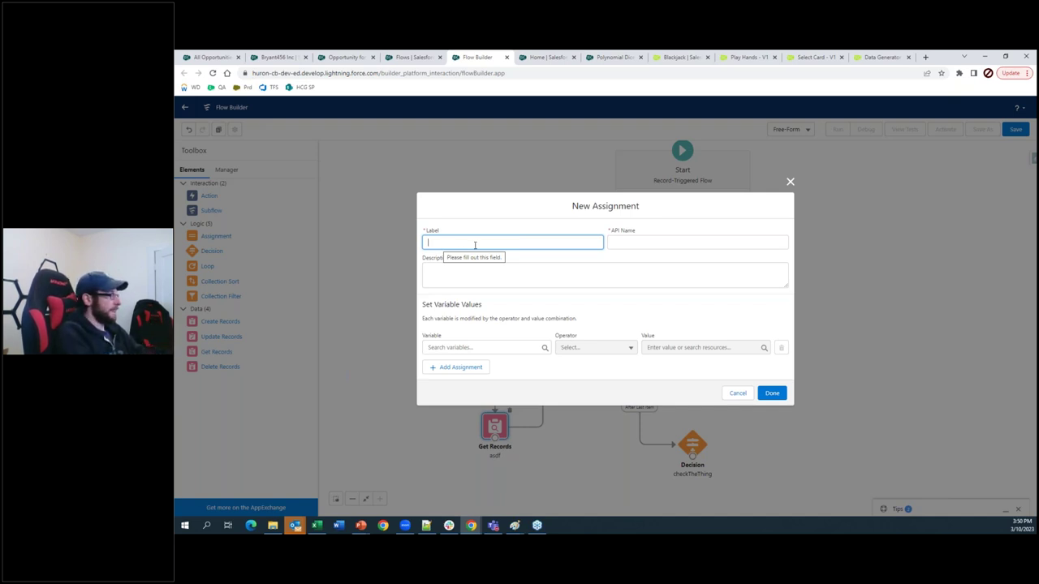
{"action": "type", "text": "doNothing"}
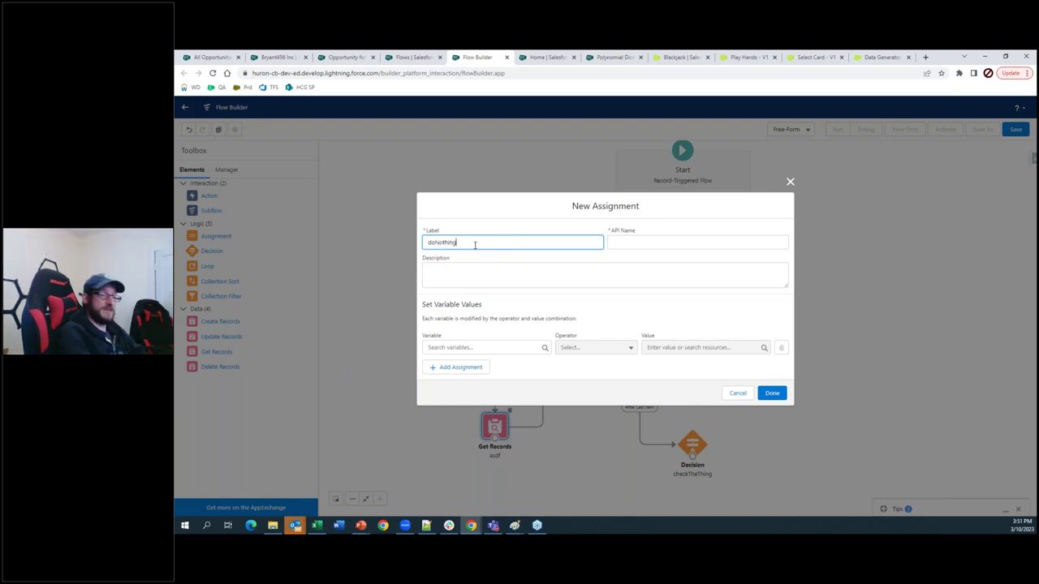
{"action": "key", "text": "Tab"}
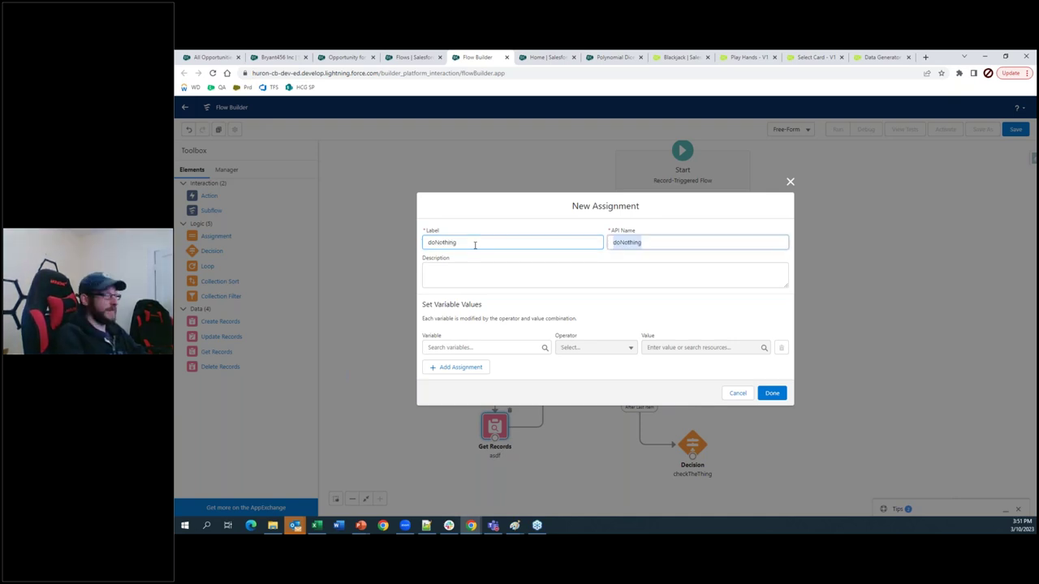
Create a Text variable named nothing with the default value nothing, and use it as the variable in the doNothing assignment.
{"action": "left_click", "coordinate": [469, 347]}
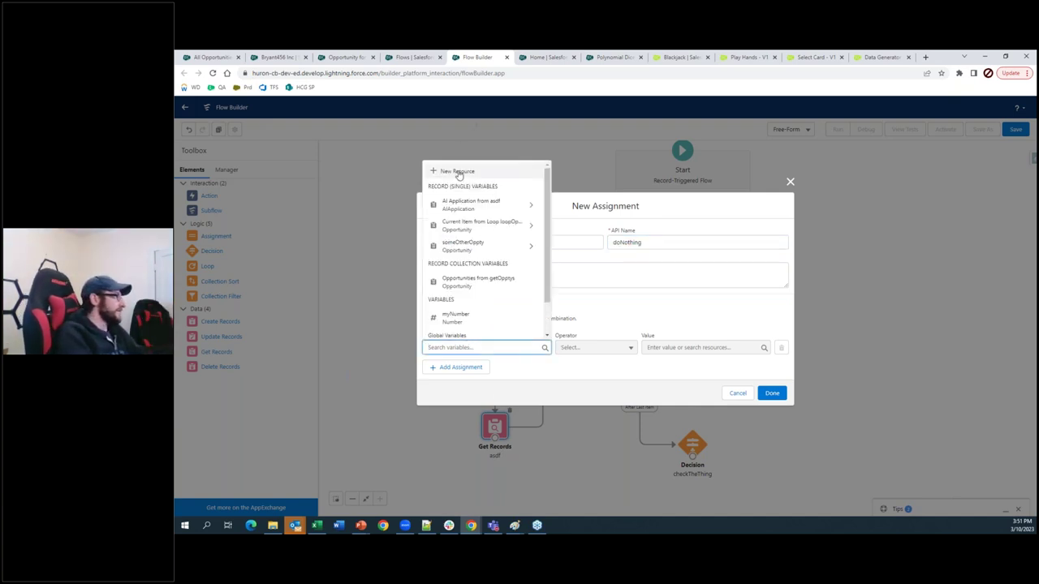
{"action": "left_click", "coordinate": [458, 172]}
{"action": "left_click", "coordinate": [489, 276]}
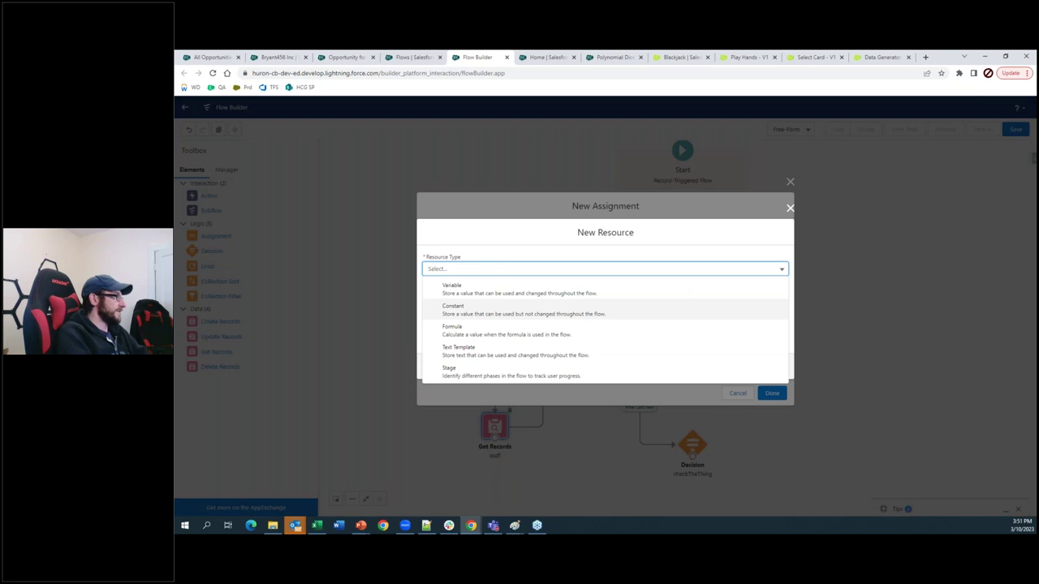
{"action": "left_click", "coordinate": [471, 286]}
{"action": "left_click", "coordinate": [467, 357]}
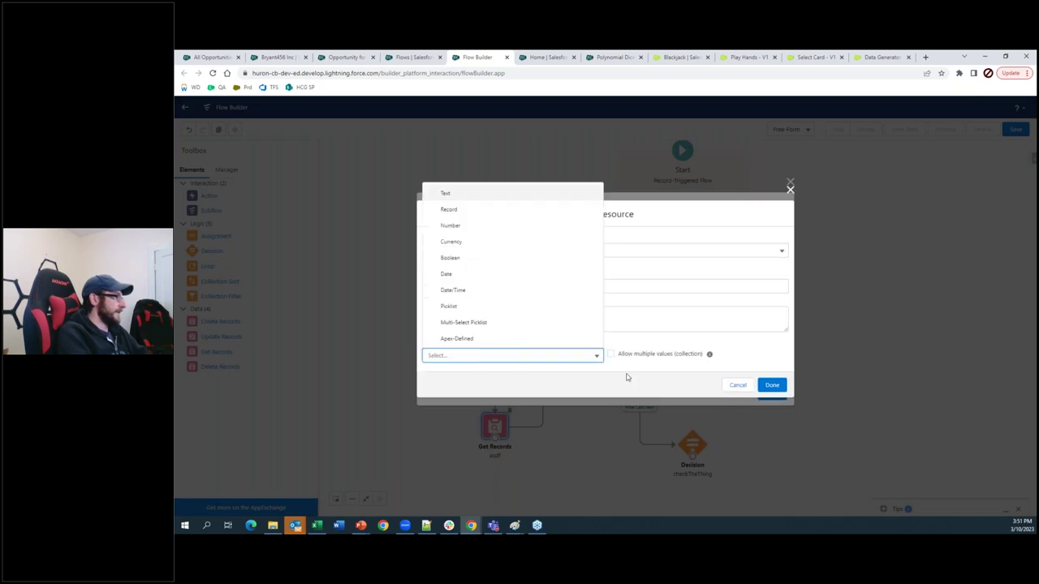
{"action": "left_click", "coordinate": [452, 195]}
{"action": "left_click", "coordinate": [483, 355]}
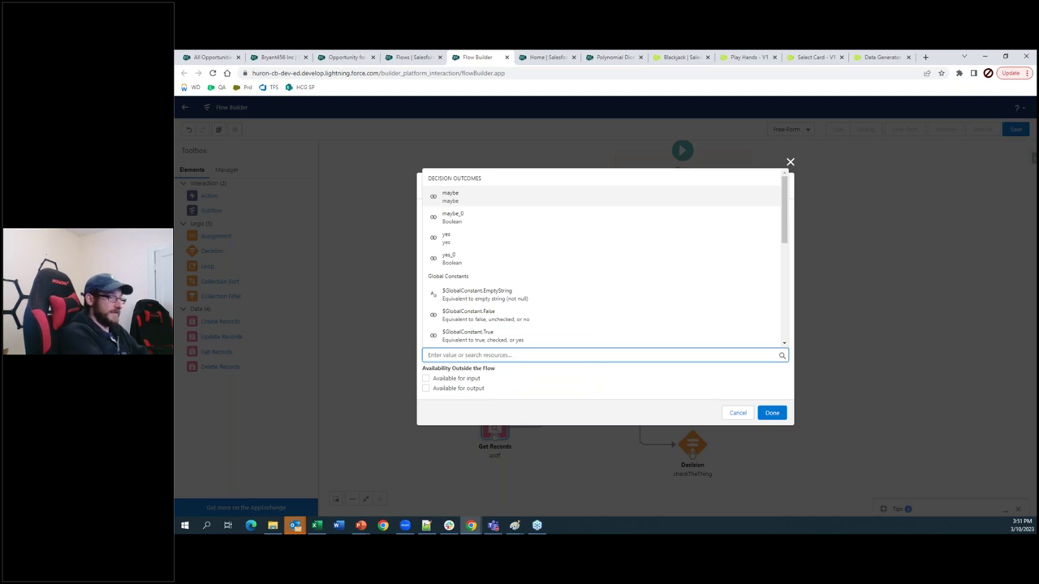
{"action": "type", "text": "nothing"}
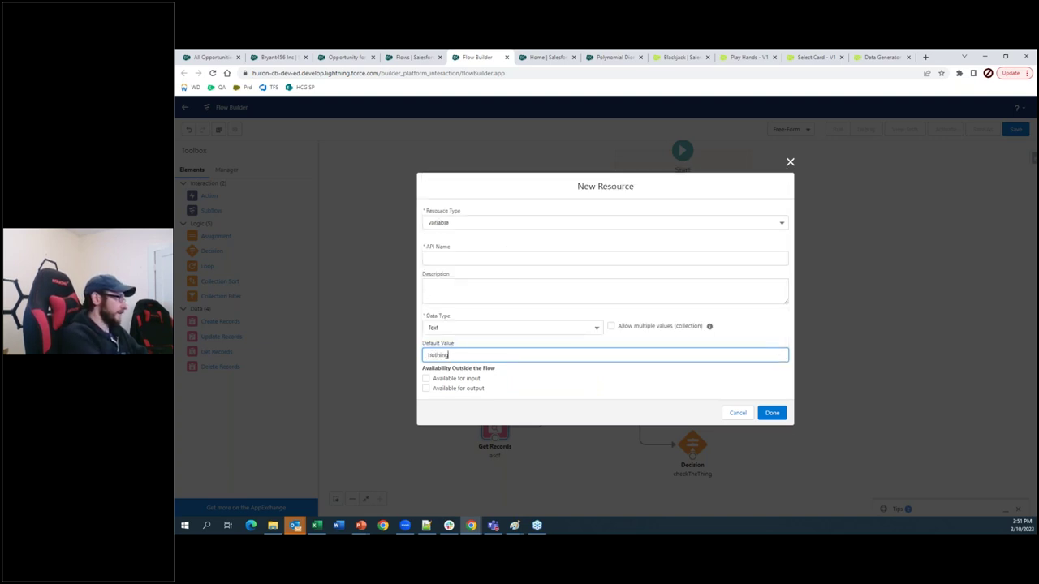
{"action": "left_click", "coordinate": [771, 413]}
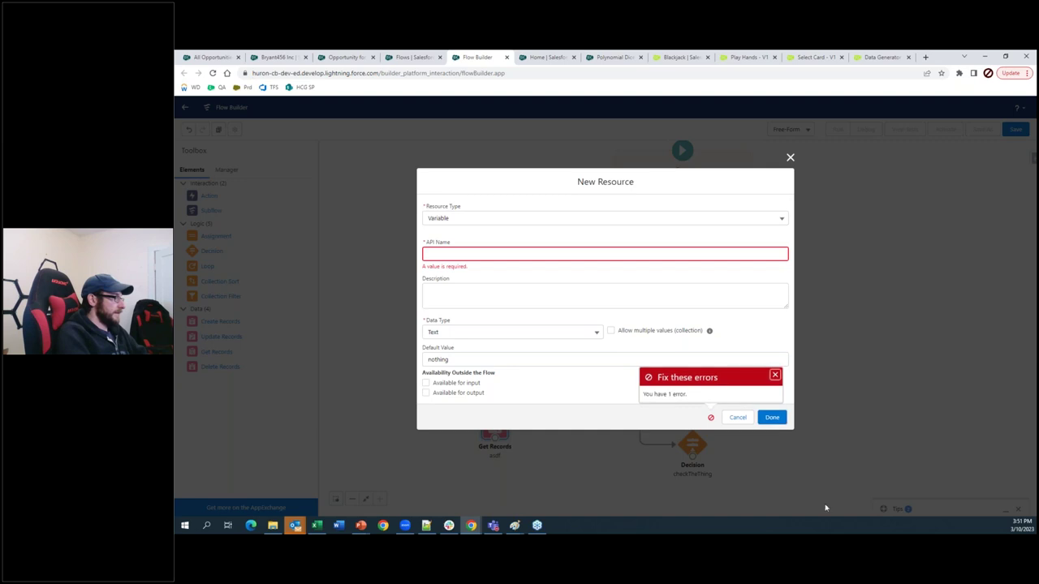
{"action": "left_click", "coordinate": [523, 255]}
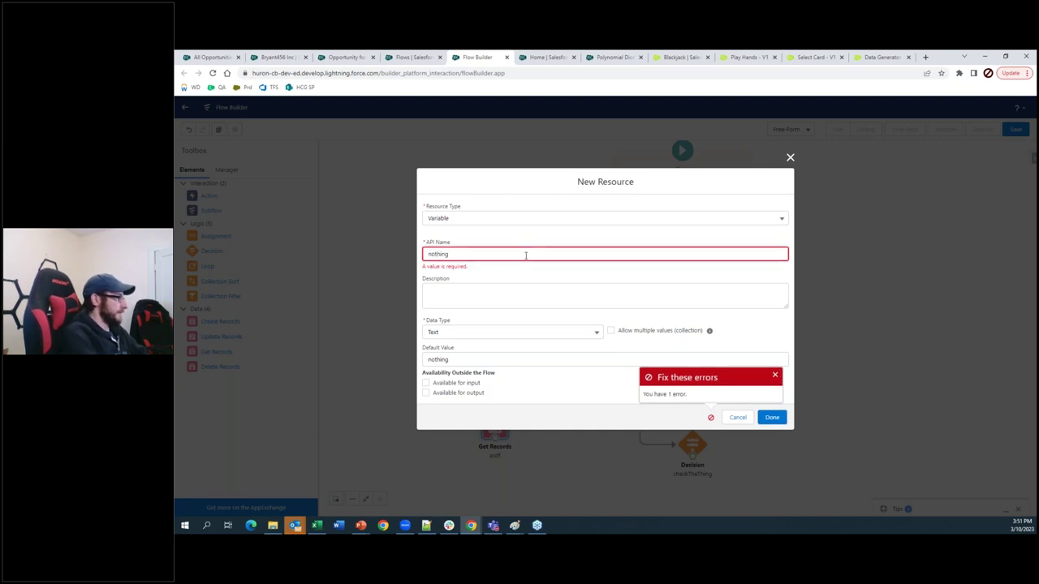
{"action": "left_click", "coordinate": [582, 392]}
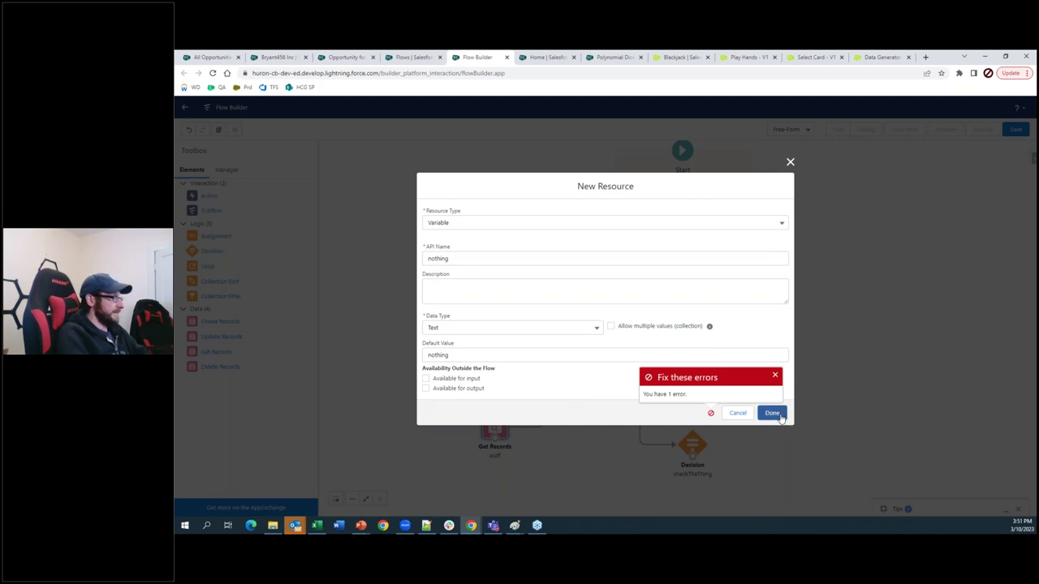
{"action": "left_click", "coordinate": [772, 412]}
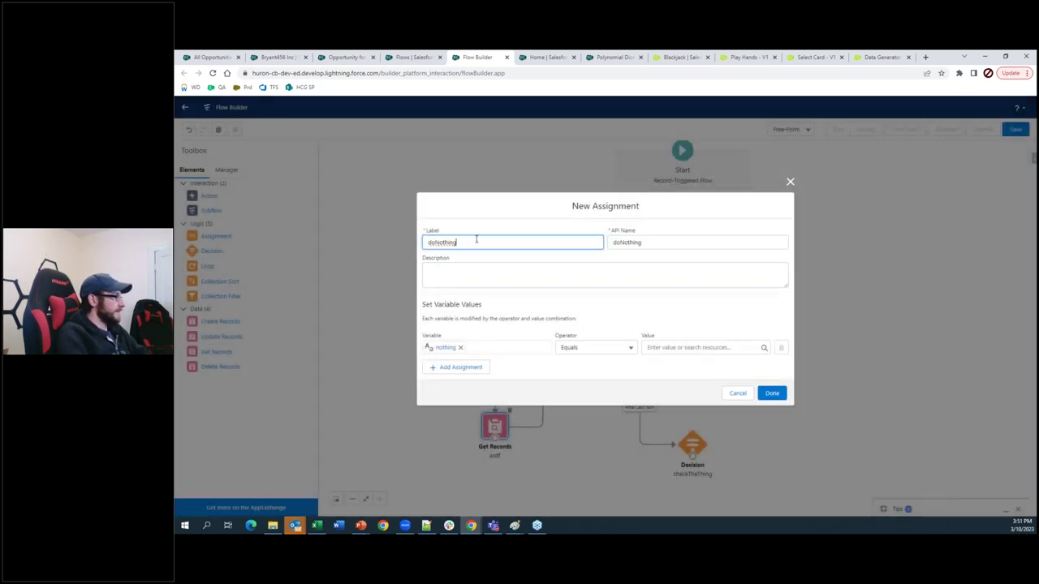
Set the assignment row so that the nothing variable equals the nothing variable itself.
{"action": "left_click", "coordinate": [718, 347]}
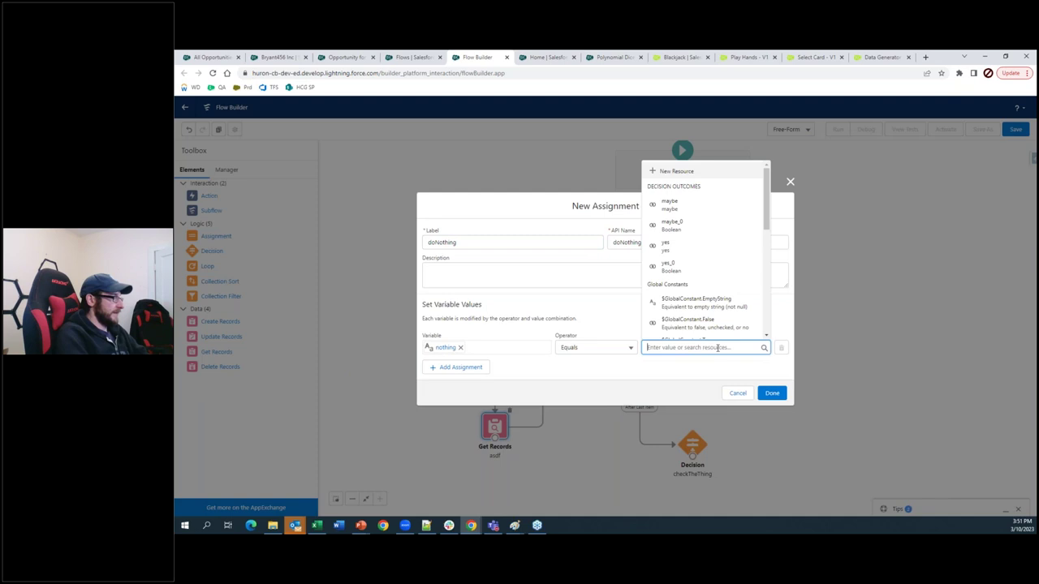
{"action": "type", "text": "nothing"}
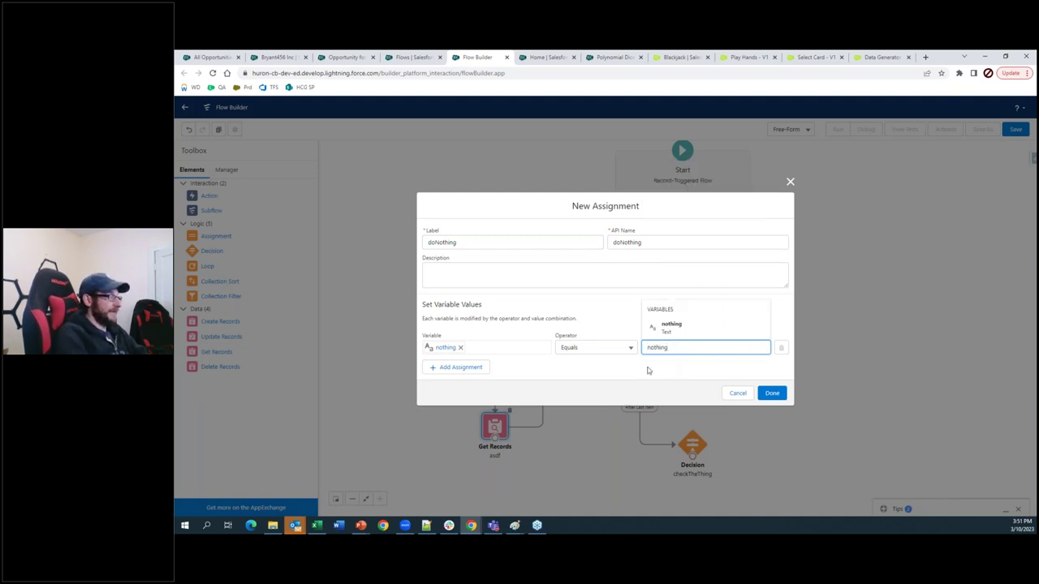
{"action": "left_click", "coordinate": [696, 328]}
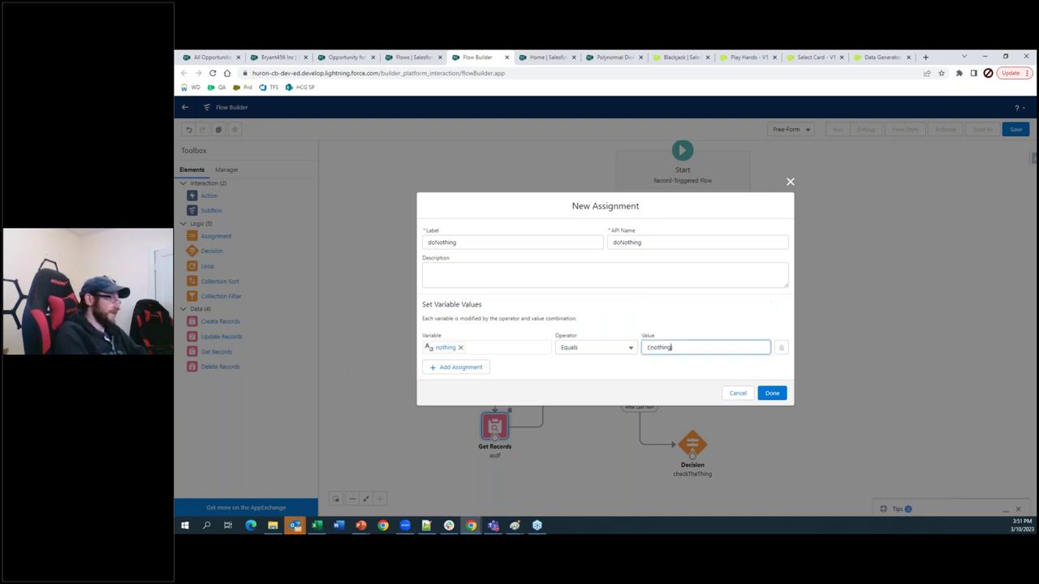
{"action": "left_click", "coordinate": [450, 368]}
{"action": "left_click", "coordinate": [445, 387]}
{"action": "left_click", "coordinate": [446, 397]}
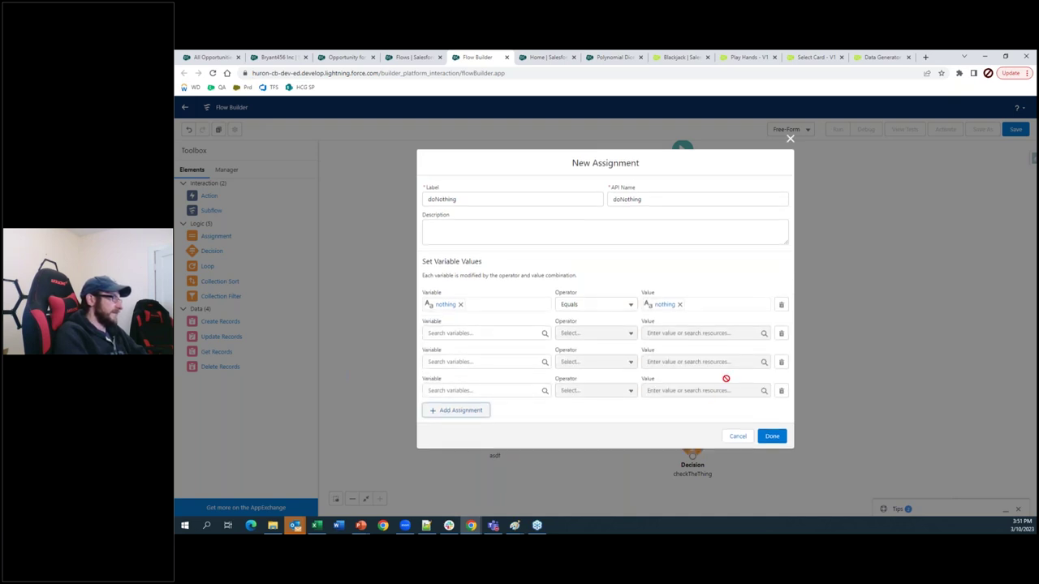
{"action": "left_click", "coordinate": [780, 334]}
{"action": "left_click", "coordinate": [782, 349]}
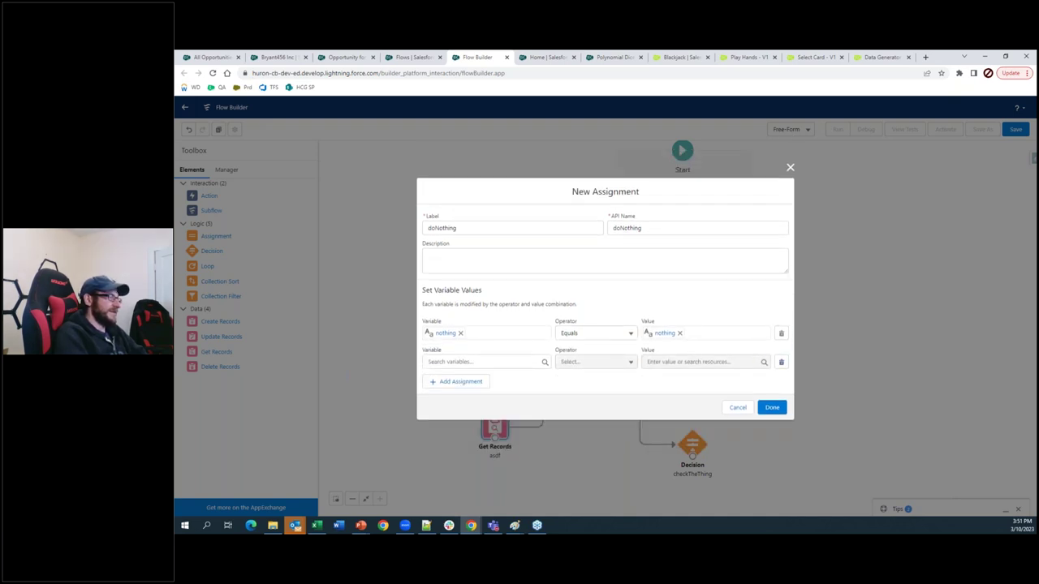
{"action": "left_click", "coordinate": [781, 363]}
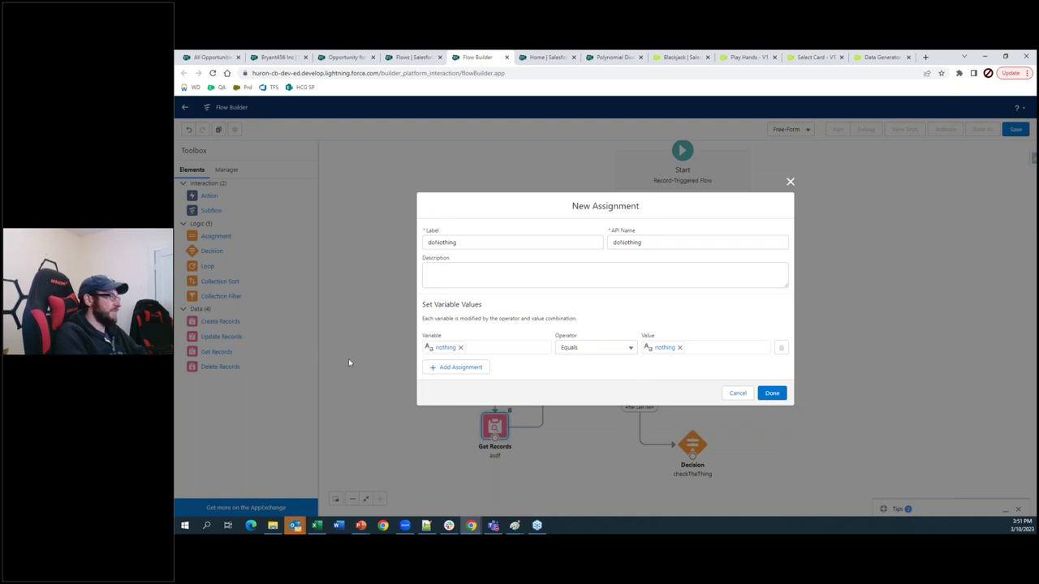
Finish the doNothing assignment, reroute checkTheThing's no outcome from getOpptys to it, and connect doNothing to loopOpptys.
{"action": "left_click", "coordinate": [772, 393]}
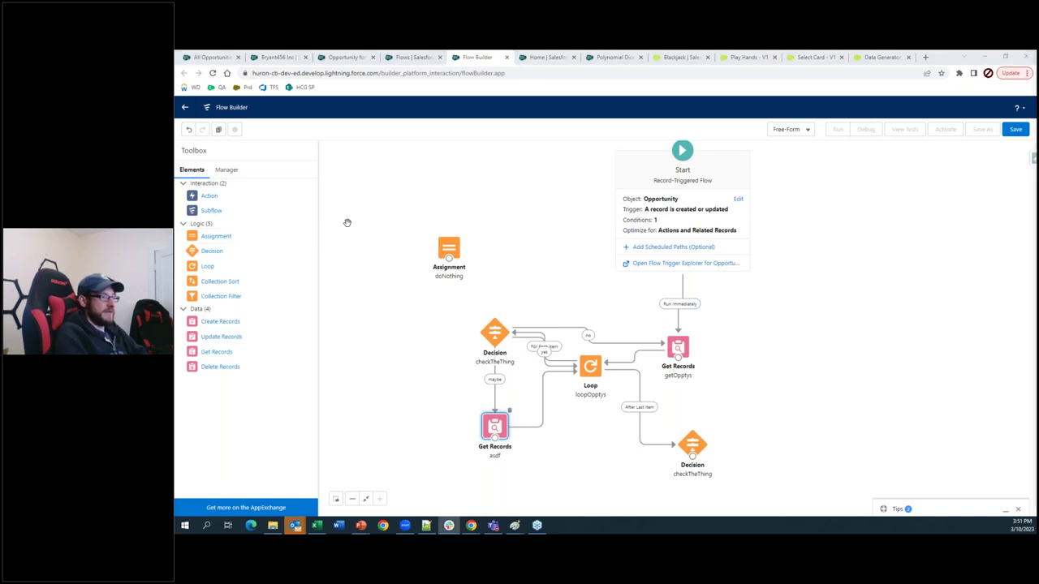
{"action": "left_click_drag", "start_coordinate": [454, 358], "coordinate": [457, 357]}
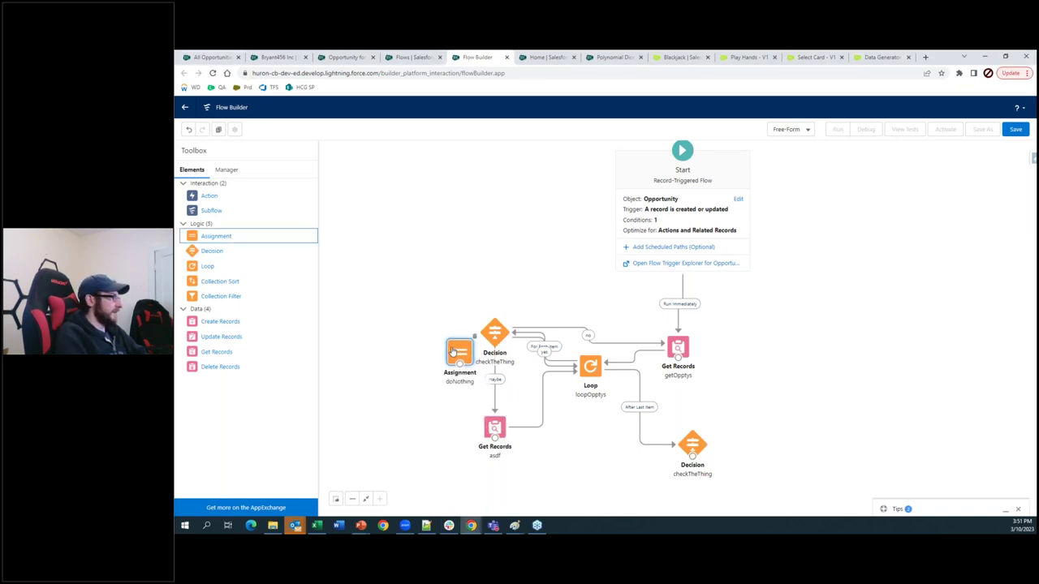
{"action": "key", "text": "Delete"}
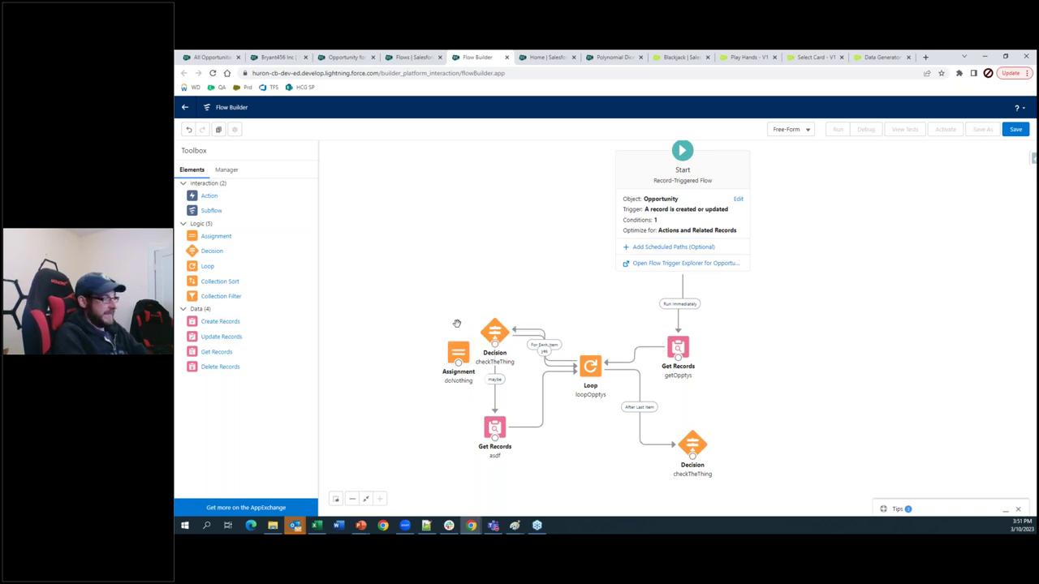
{"action": "mouse_move", "coordinate": [494, 345]}
{"action": "left_mouse_down"}
{"action": "mouse_move", "coordinate": [456, 357]}
{"action": "mouse_move", "coordinate": [545, 247]}
{"action": "mouse_move", "coordinate": [584, 375]}
{"action": "mouse_move", "coordinate": [594, 360]}
{"action": "left_mouse_up"}
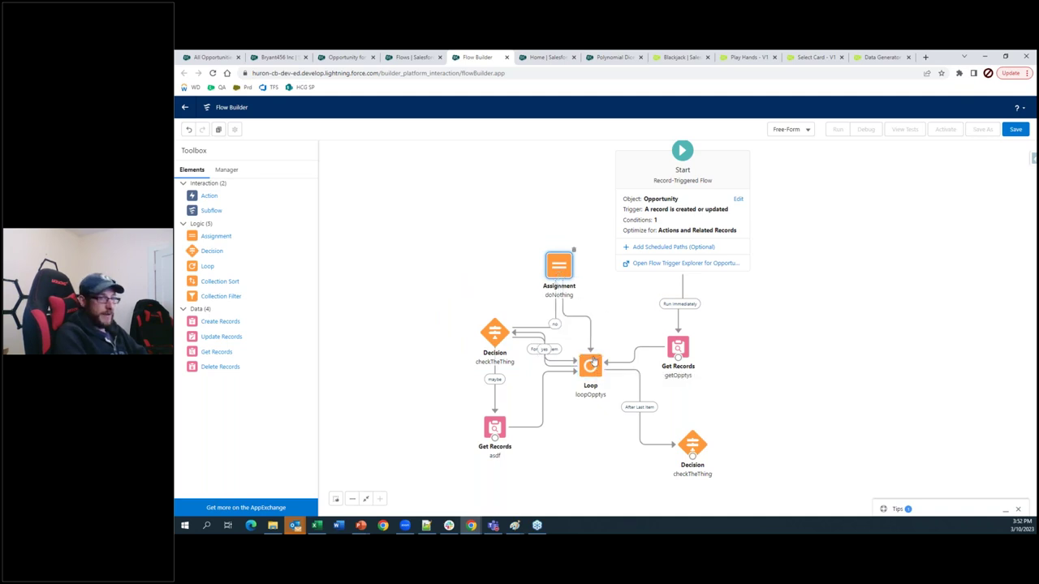
{"action": "left_click", "coordinate": [495, 329]}
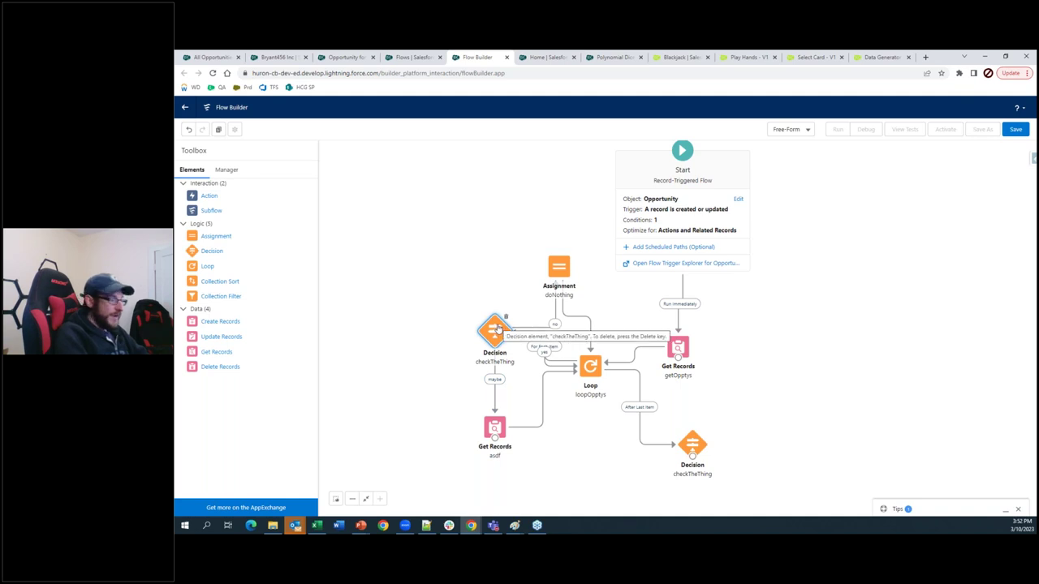
Try a second assignment in doNothing that adds myNumber to the Amount of the current loopOpptys item, and discard the edit.
{"action": "double_click", "coordinate": [558, 266]}
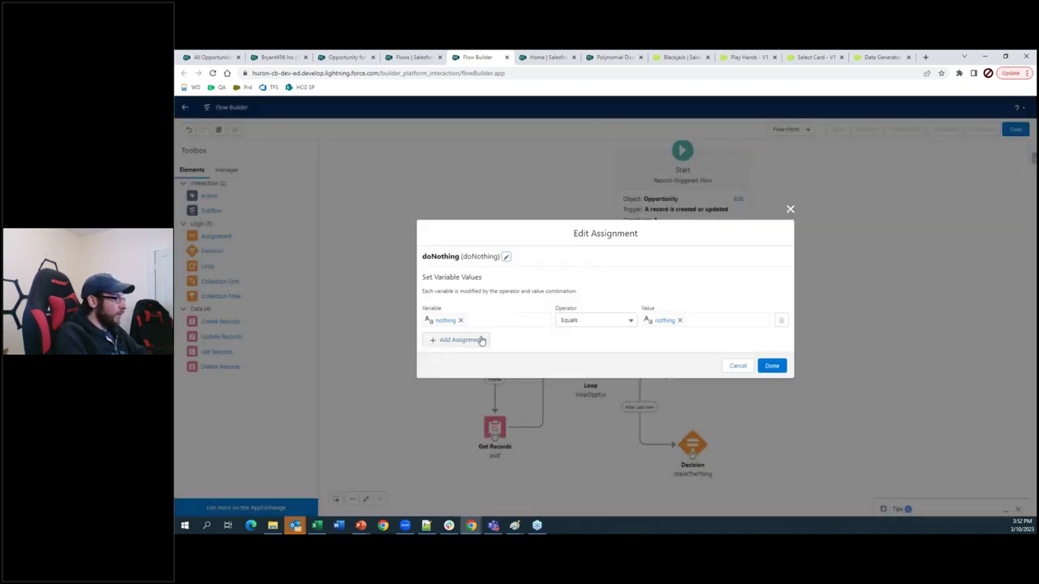
{"action": "left_click", "coordinate": [475, 341]}
{"action": "left_click", "coordinate": [481, 334]}
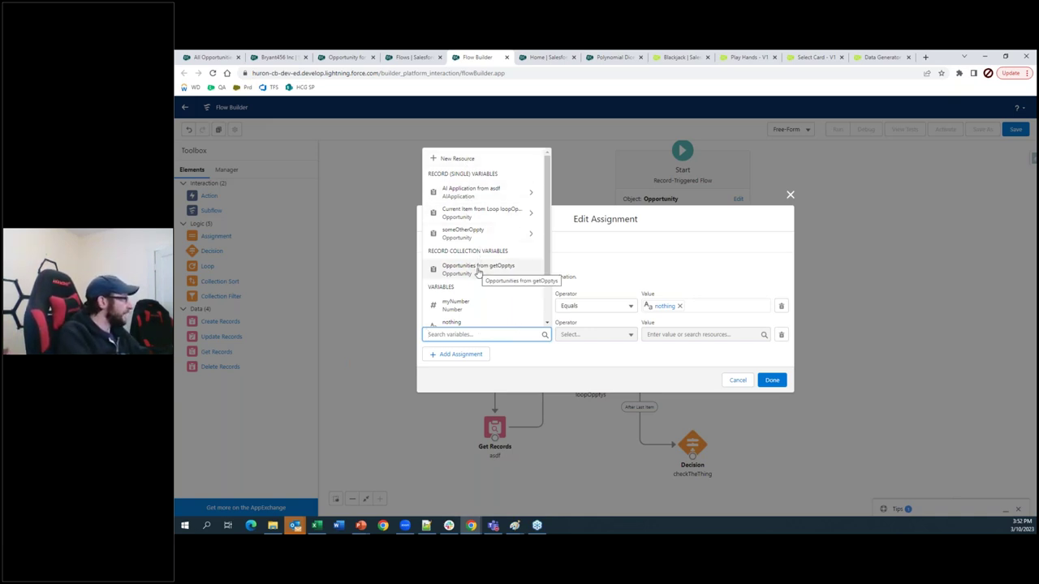
{"action": "left_click", "coordinate": [464, 212]}
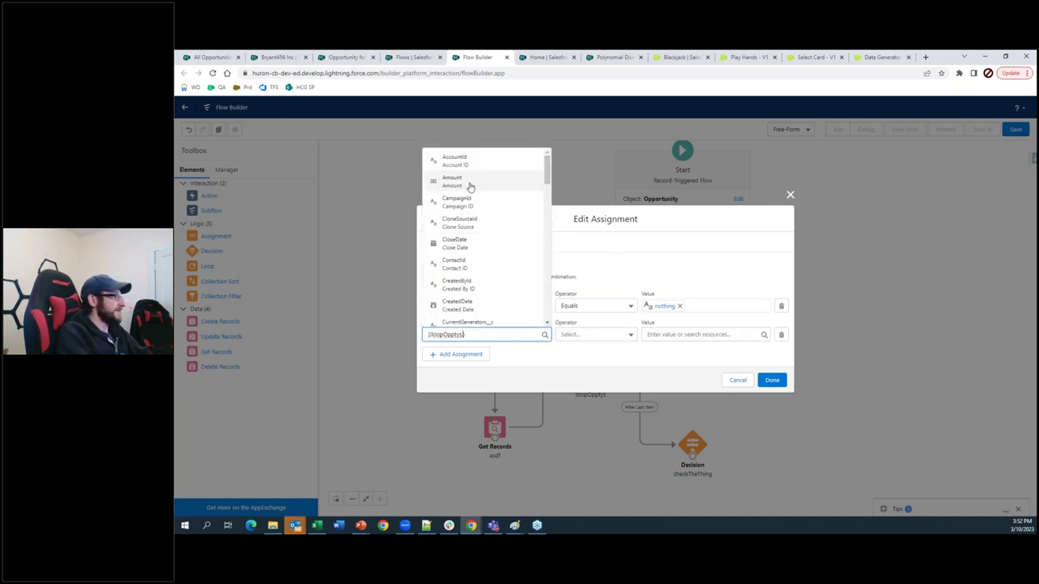
{"action": "left_click", "coordinate": [469, 186]}
{"action": "left_click", "coordinate": [597, 335]}
{"action": "left_click", "coordinate": [581, 370]}
{"action": "left_click", "coordinate": [696, 334]}
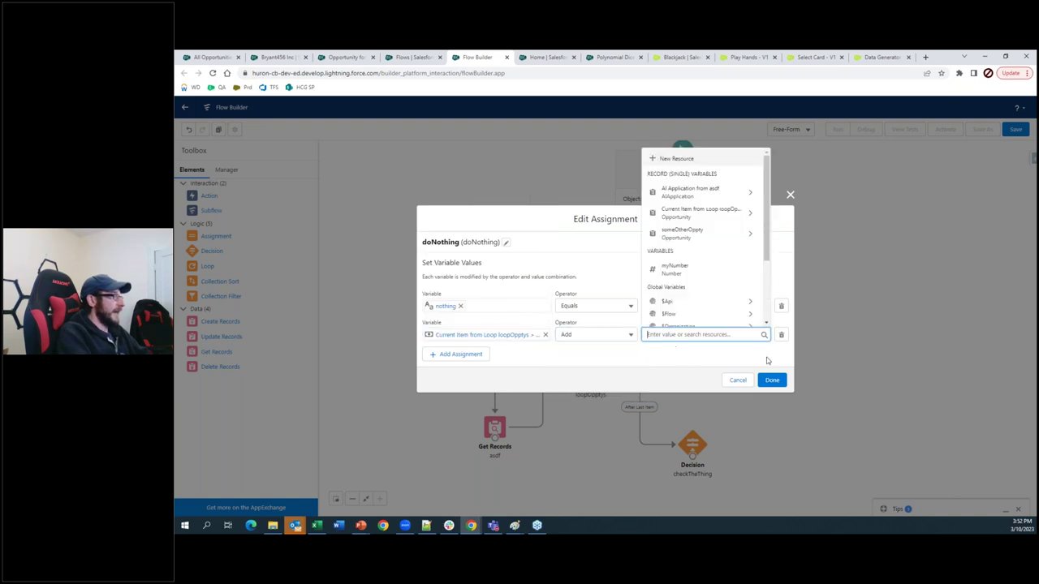
{"action": "left_click", "coordinate": [688, 273]}
{"action": "left_click", "coordinate": [790, 197]}
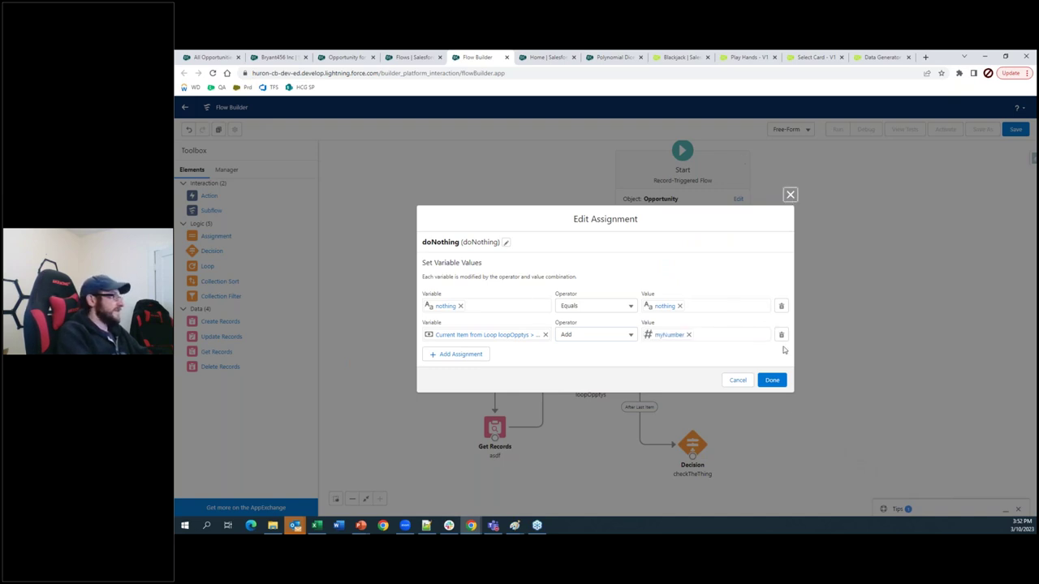
{"action": "left_click", "coordinate": [789, 195]}
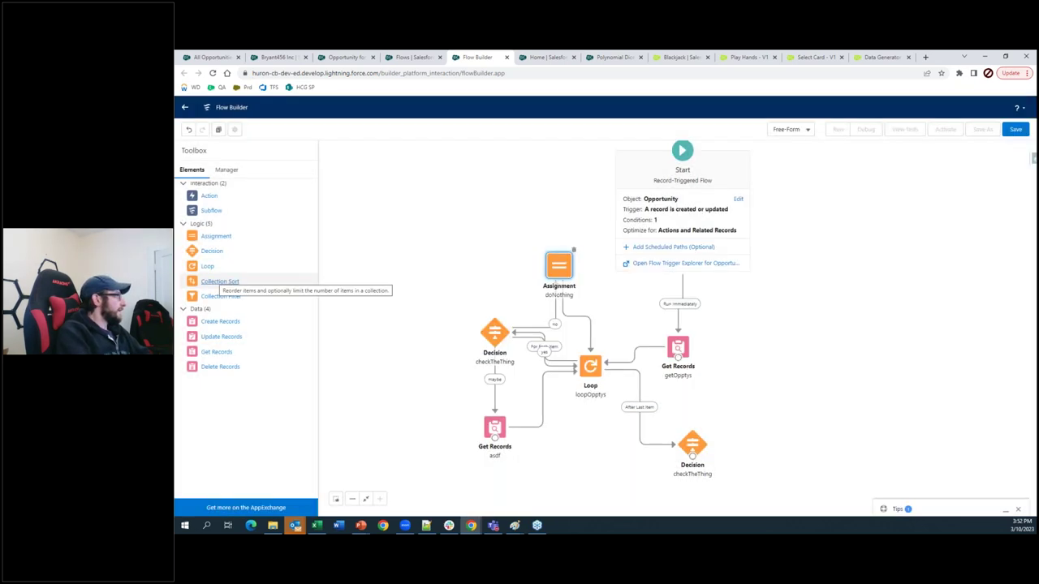
Start a Collection Sort element, try the option to set the maximum number of items, and cancel the element.
{"action": "left_click", "coordinate": [220, 282]}
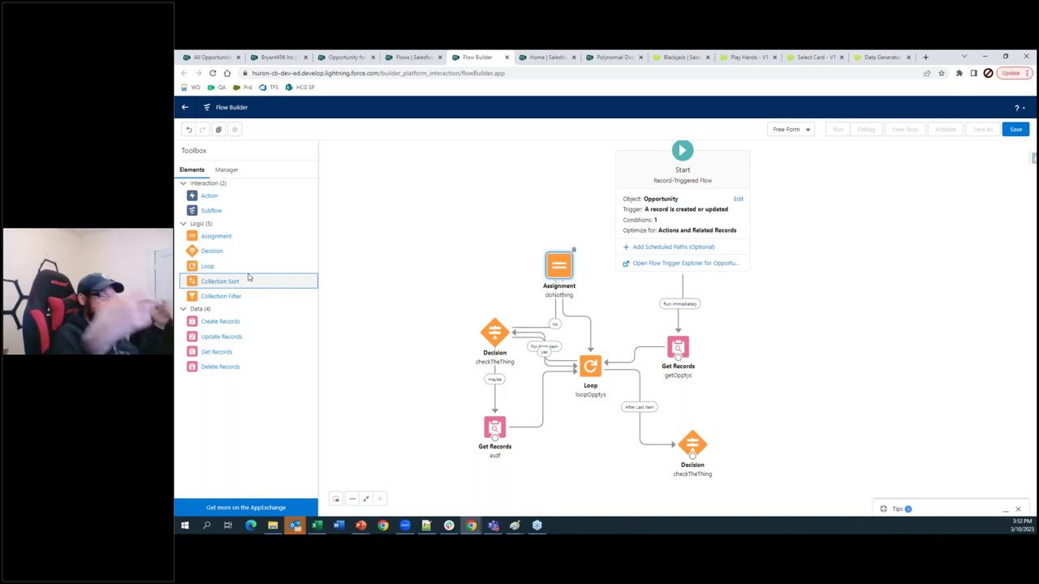
{"action": "left_click_drag", "start_coordinate": [248, 277], "coordinate": [392, 356]}
{"action": "left_click", "coordinate": [515, 325]}
{"action": "left_click", "coordinate": [691, 322]}
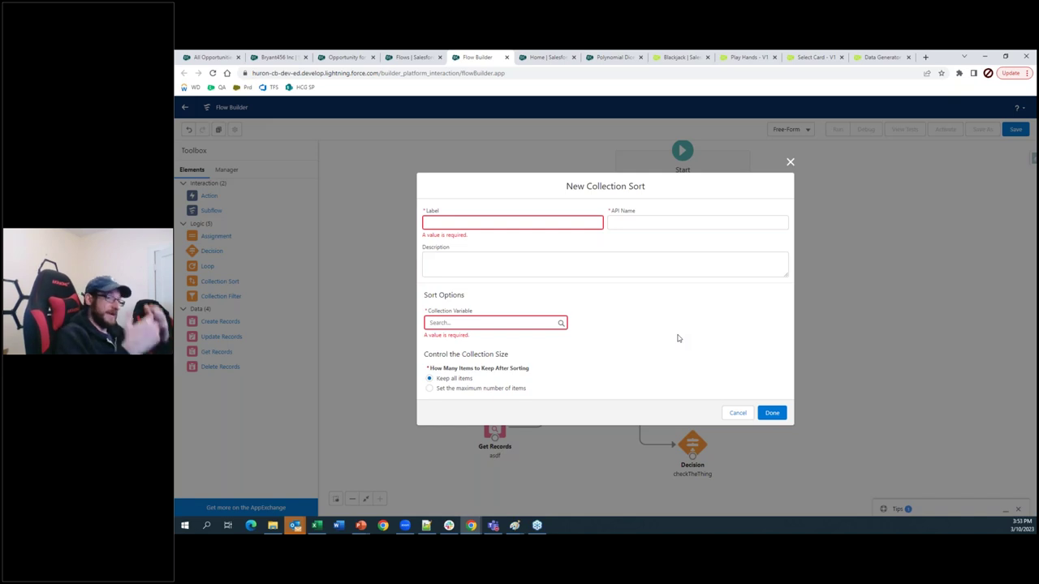
{"action": "left_click", "coordinate": [456, 390]}
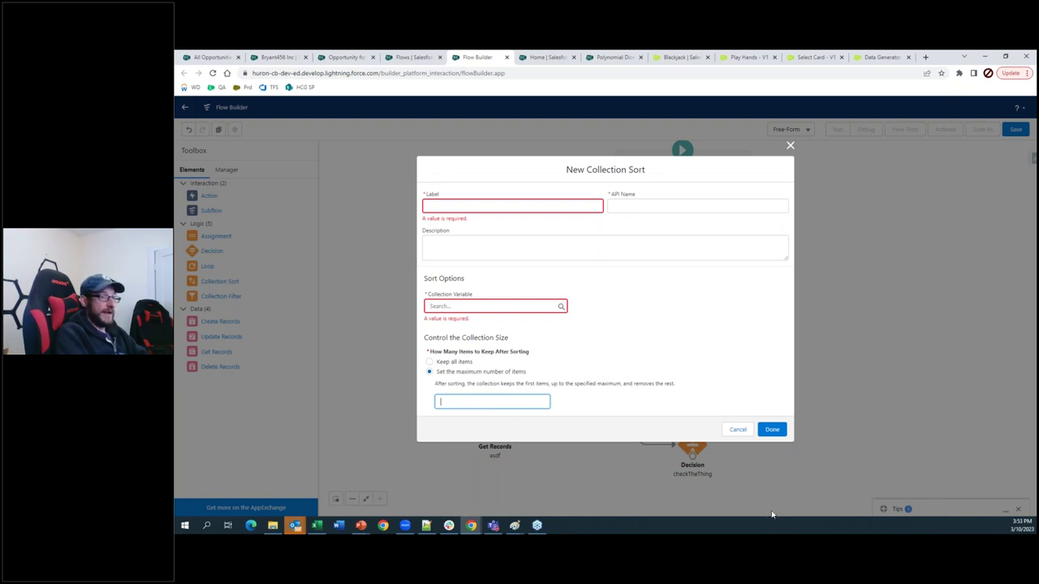
{"action": "left_click", "coordinate": [738, 430]}
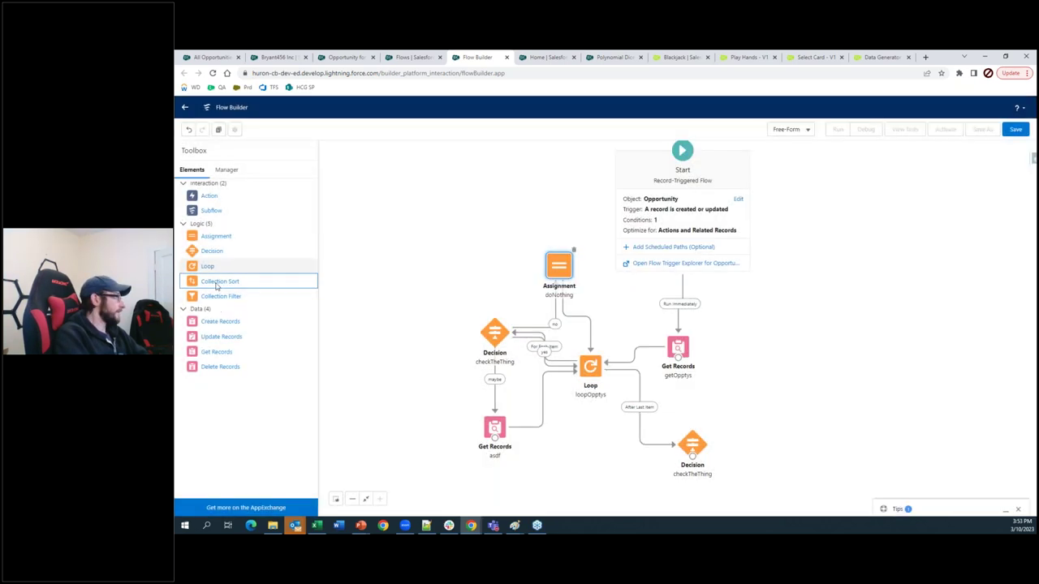
Start a Collection Filter element, choose Opportunities from getOpptys as its source collection, and cancel the element.
{"action": "left_click_drag", "start_coordinate": [219, 296], "coordinate": [475, 250]}
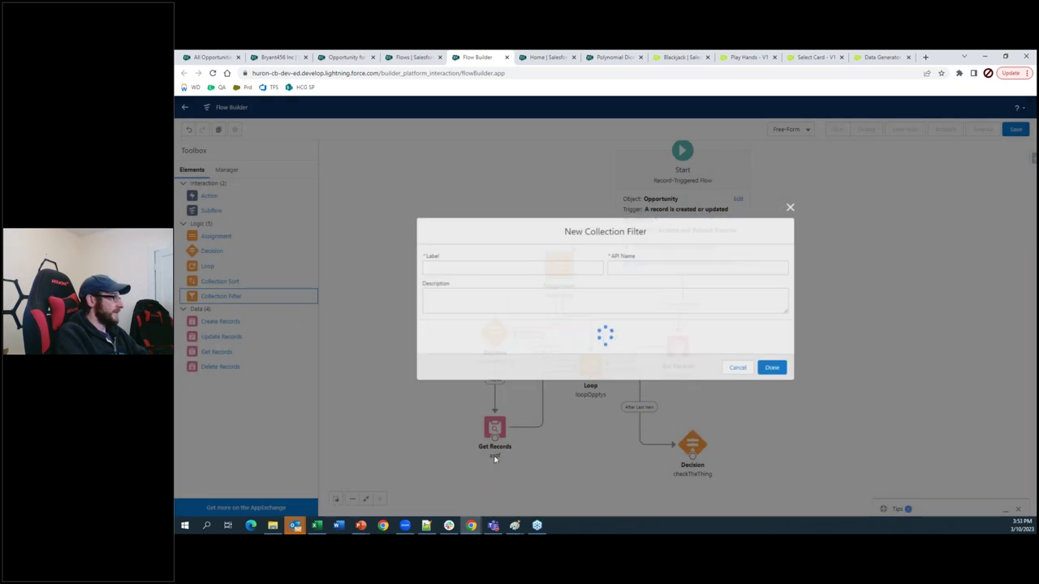
{"action": "left_click", "coordinate": [475, 355]}
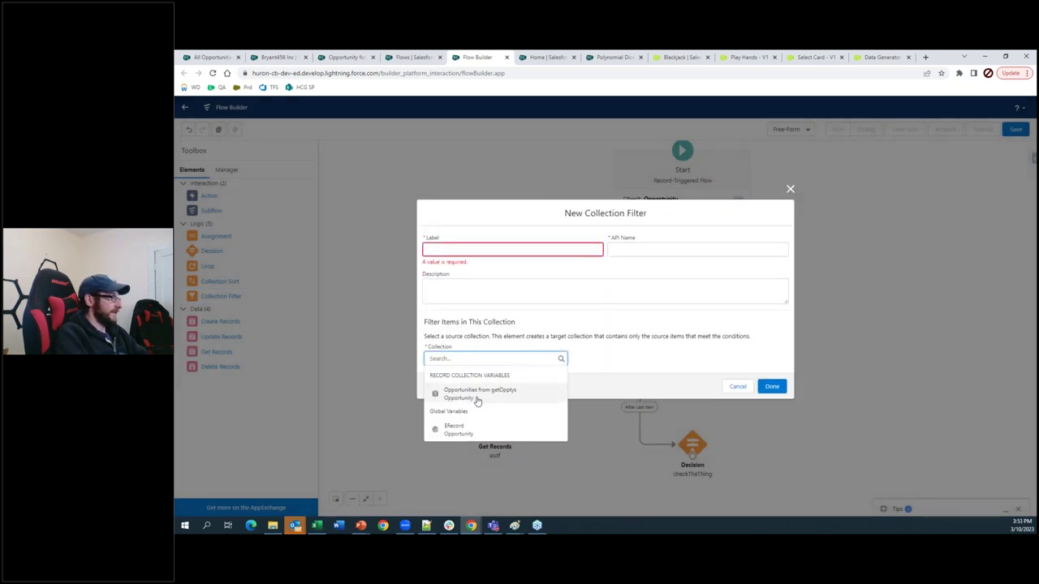
{"action": "key", "text": "Return"}
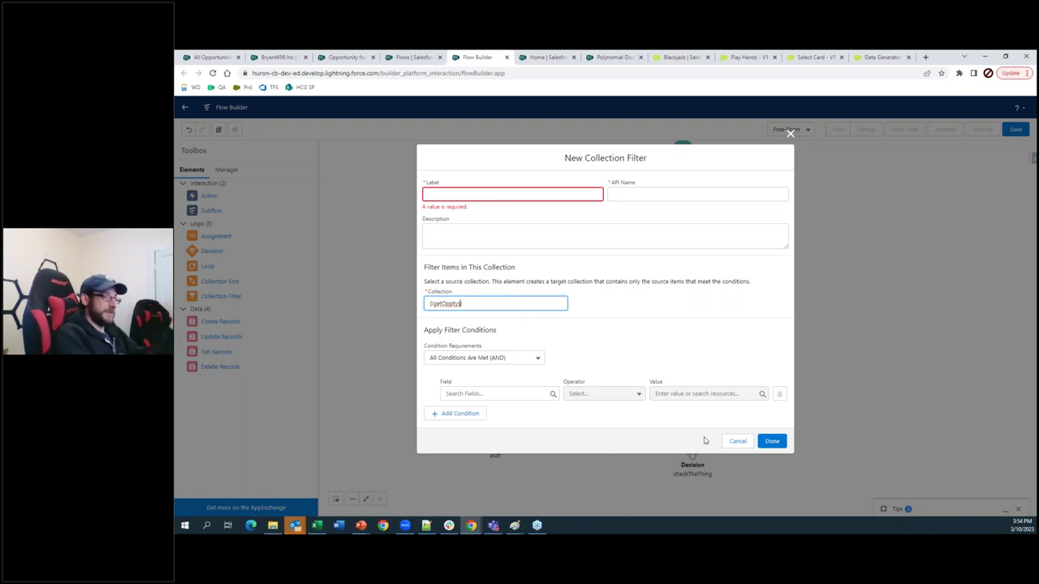
{"action": "left_click", "coordinate": [738, 442]}
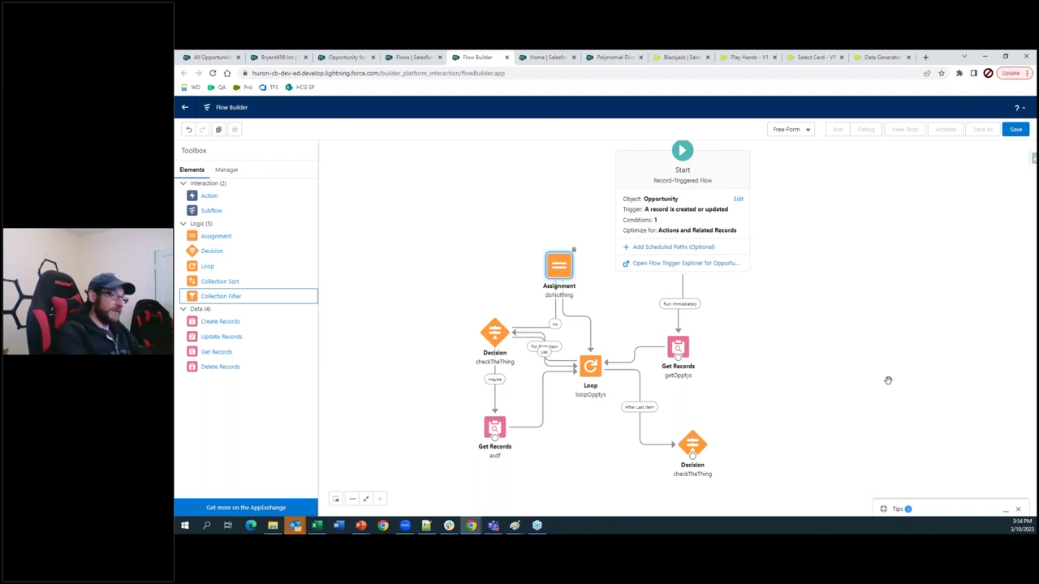
Add a second assignment in doNothing that sets Do_the_Thing__c of the current loopOpptys item to $GlobalConstant.True, and finish the edit.
{"action": "double_click", "coordinate": [552, 271]}
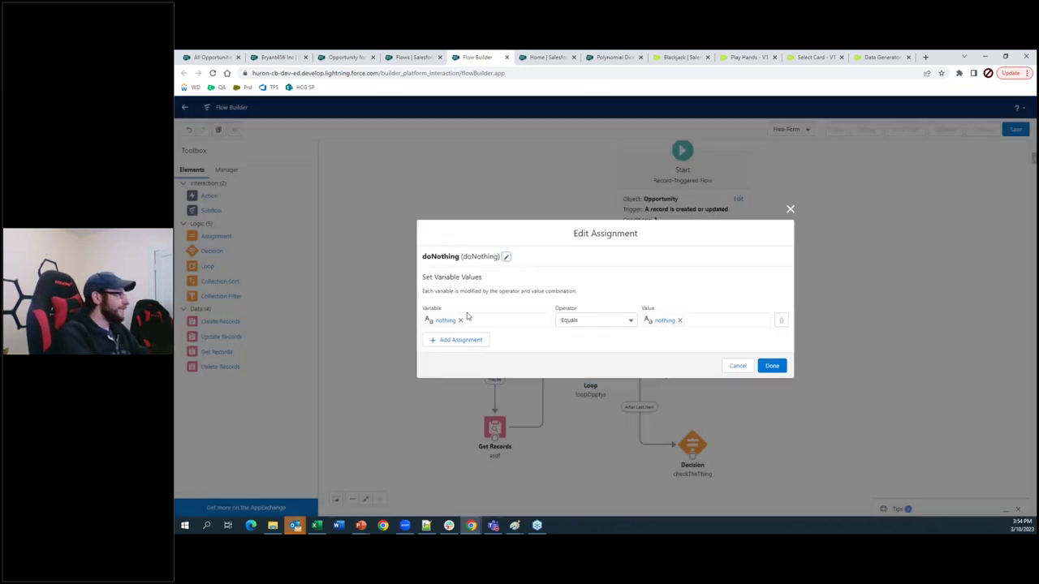
{"action": "left_click", "coordinate": [457, 339]}
{"action": "left_click", "coordinate": [456, 334]}
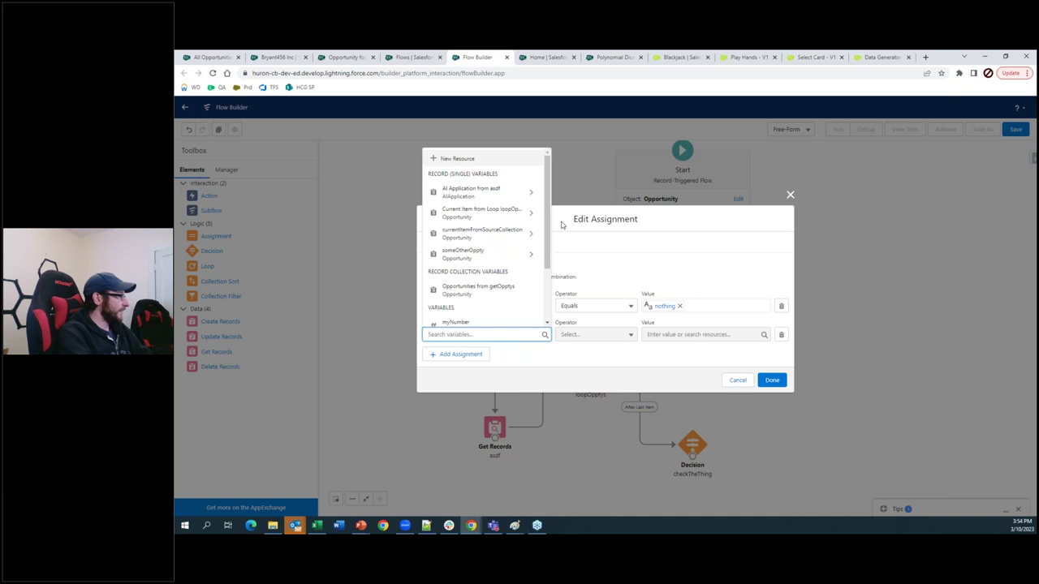
{"action": "left_click", "coordinate": [458, 209]}
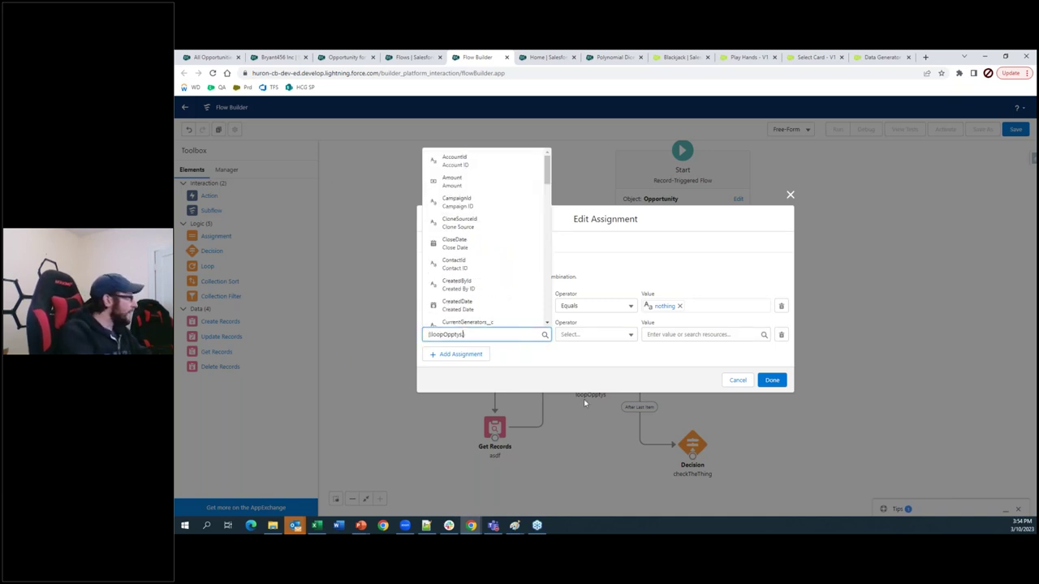
{"action": "type", "text": "do"}
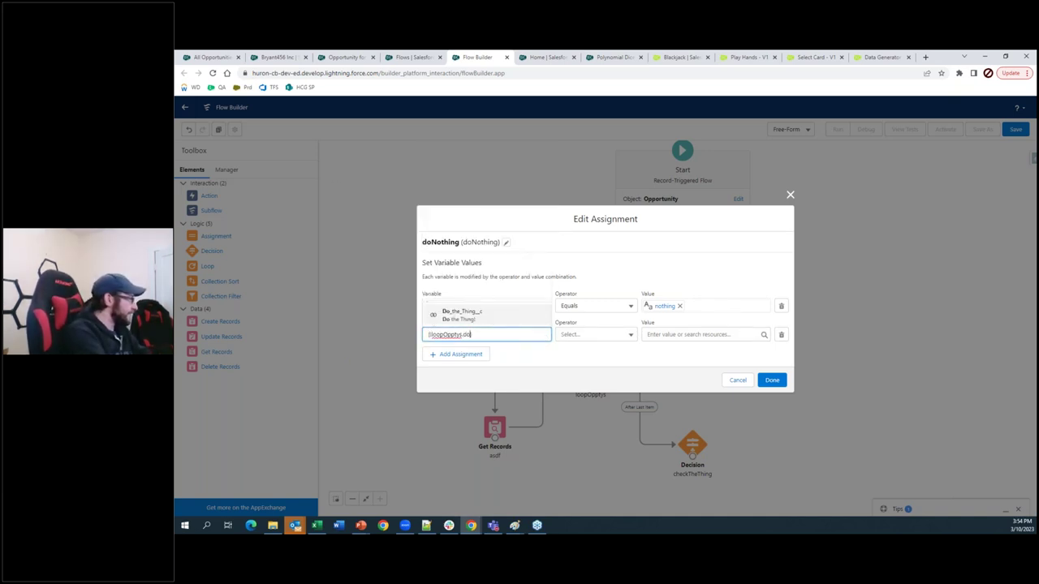
{"action": "right_click", "coordinate": [483, 164]}
{"action": "left_click", "coordinate": [473, 325]}
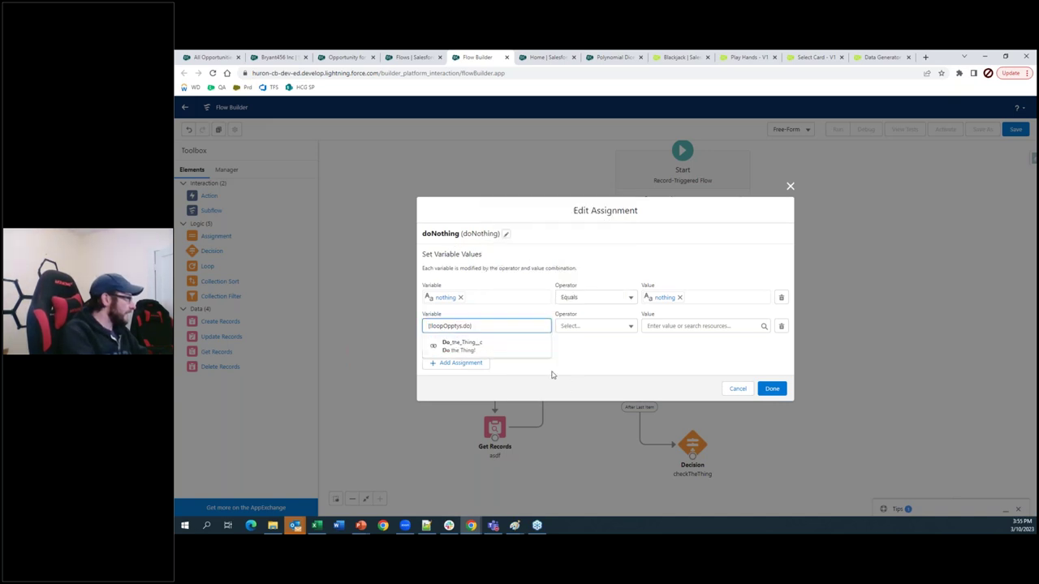
{"action": "left_click", "coordinate": [464, 352]}
{"action": "left_click", "coordinate": [674, 333]}
{"action": "type", "text": "tr"}
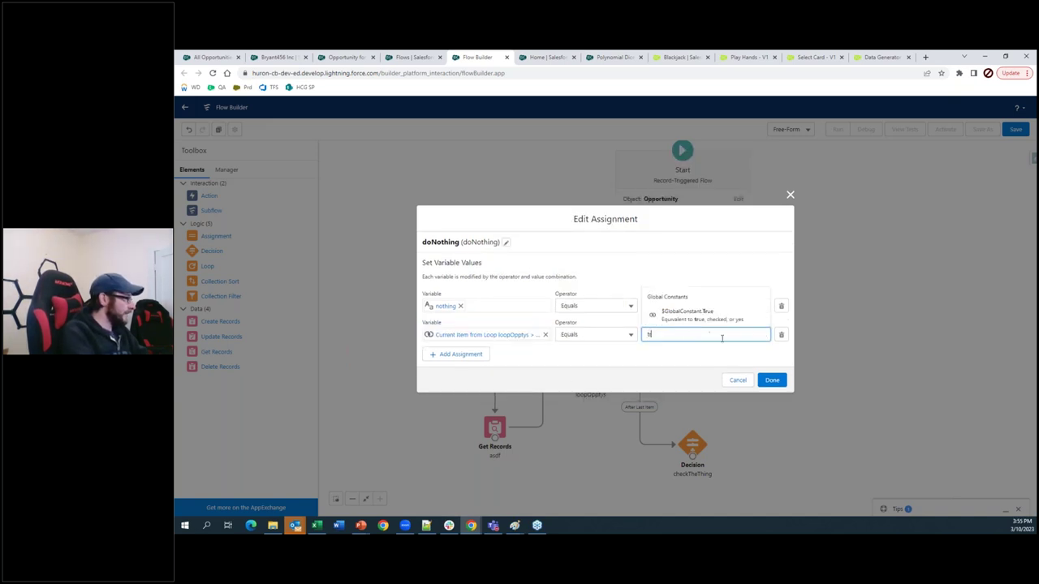
{"action": "left_click", "coordinate": [699, 314]}
{"action": "left_click", "coordinate": [772, 381]}
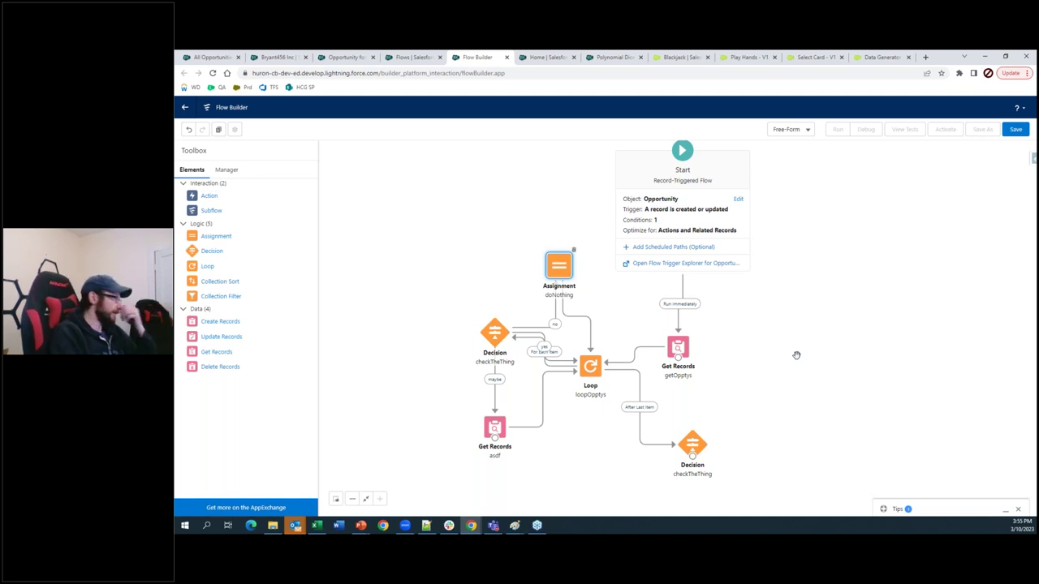
Switch to the Polynomial Dice Roller flow and list its resources.
{"action": "left_click", "coordinate": [490, 220]}
{"action": "left_click", "coordinate": [614, 57]}
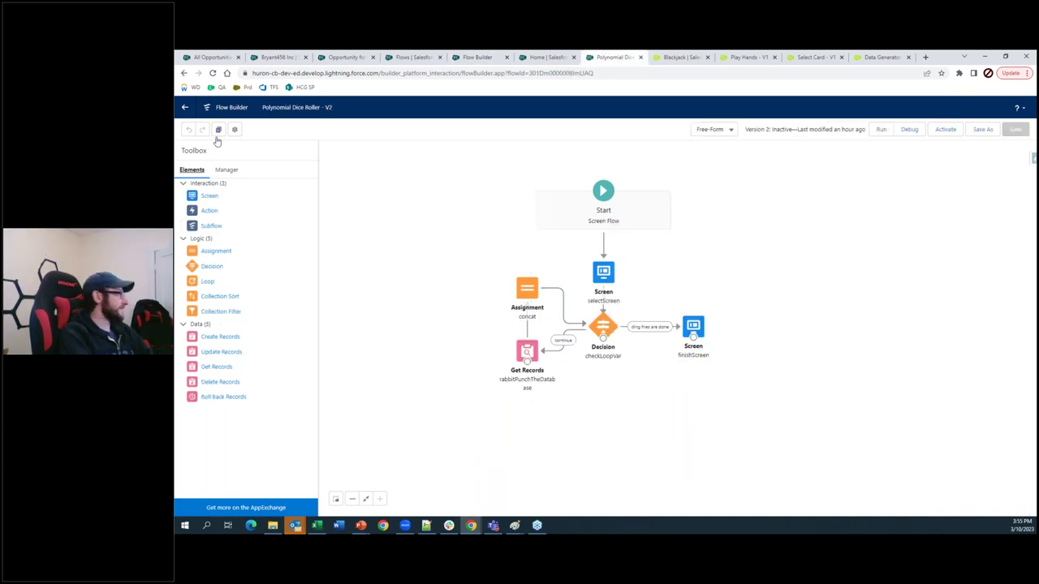
{"action": "left_click", "coordinate": [227, 169]}
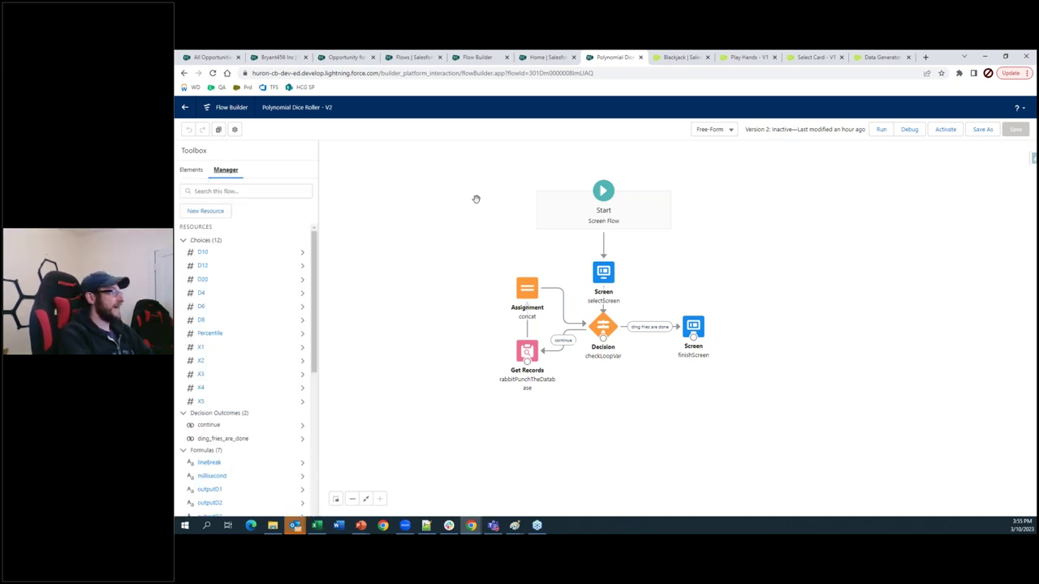
Write the short link bit.ly/SFDCDiceRoller as the browser address without loading it.
{"action": "left_click", "coordinate": [620, 75]}
{"action": "type", "text": "bit."}
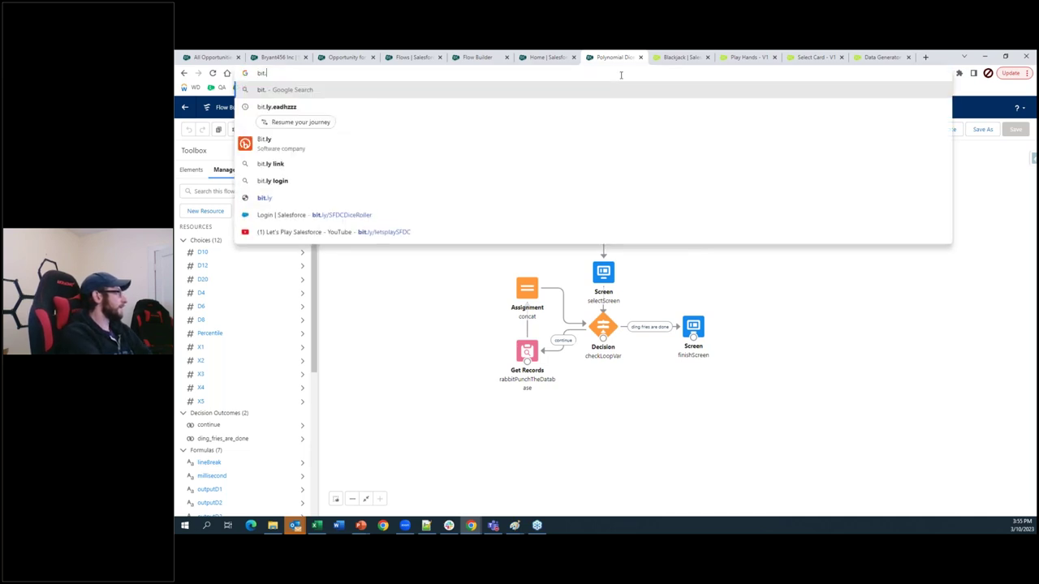
{"action": "type", "text": "ly/SF"}
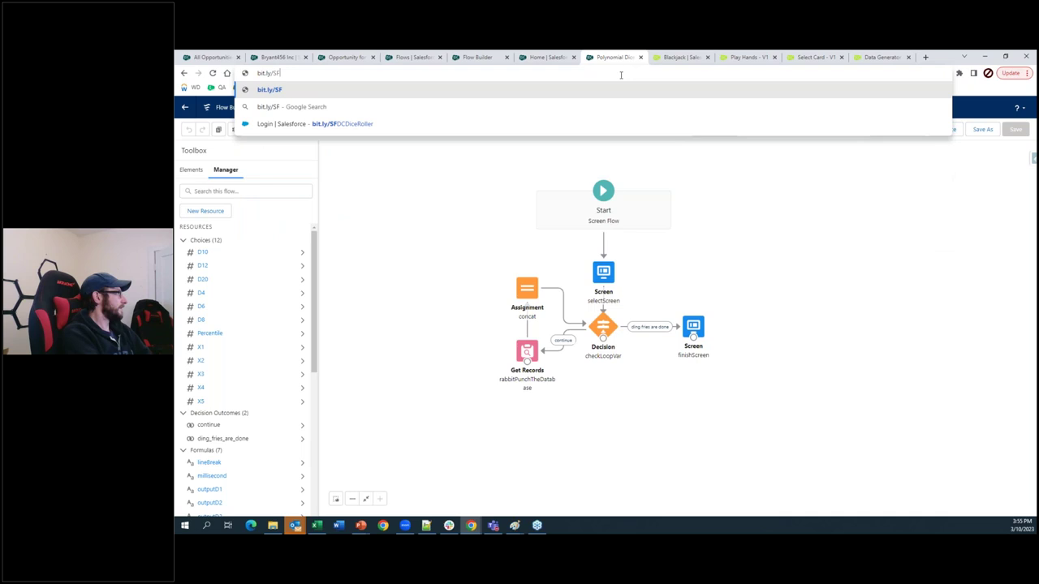
{"action": "type", "text": "DCDiceRoller"}
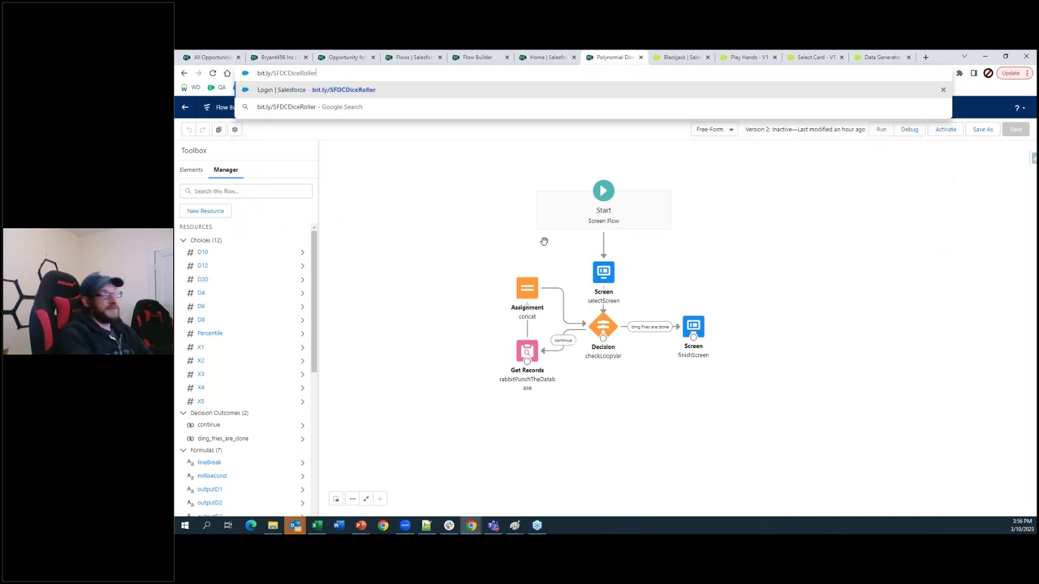
Debug the Polynomial Dice Roller flow with the default options and roll three D6 dice.
{"action": "left_click", "coordinate": [906, 284]}
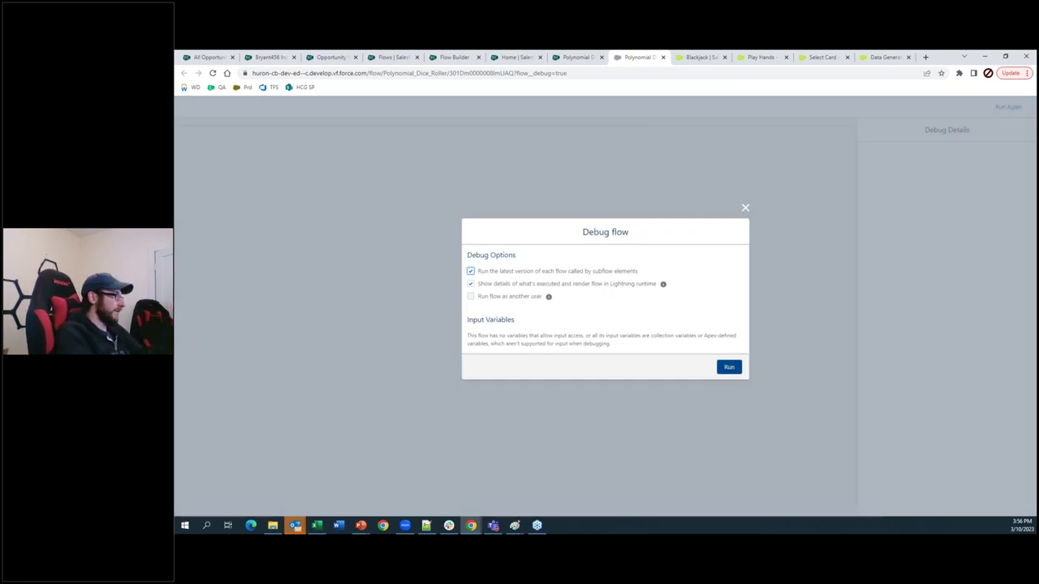
{"action": "left_click", "coordinate": [729, 367]}
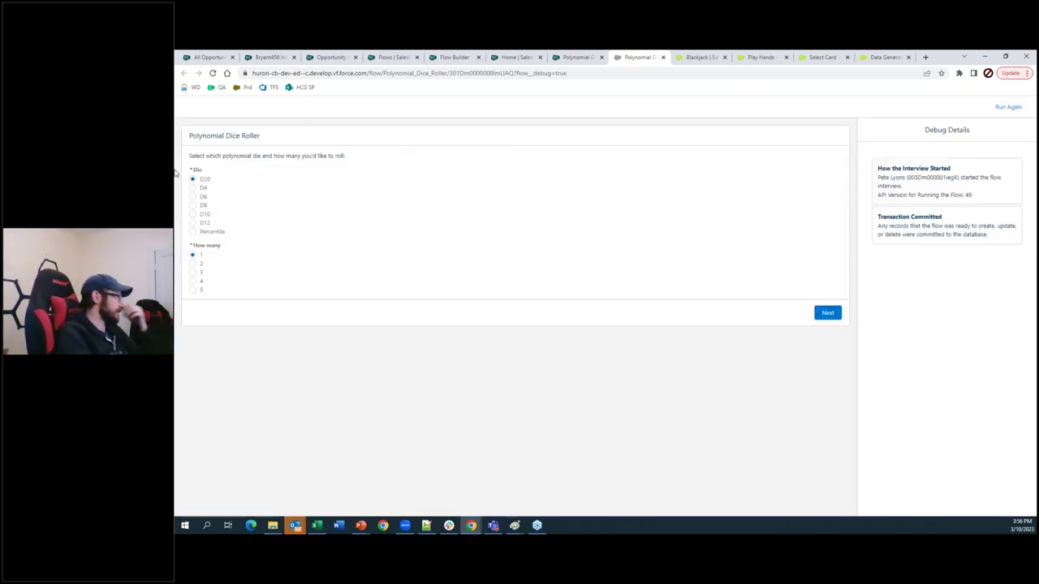
{"action": "left_click", "coordinate": [193, 273]}
{"action": "left_click", "coordinate": [195, 197]}
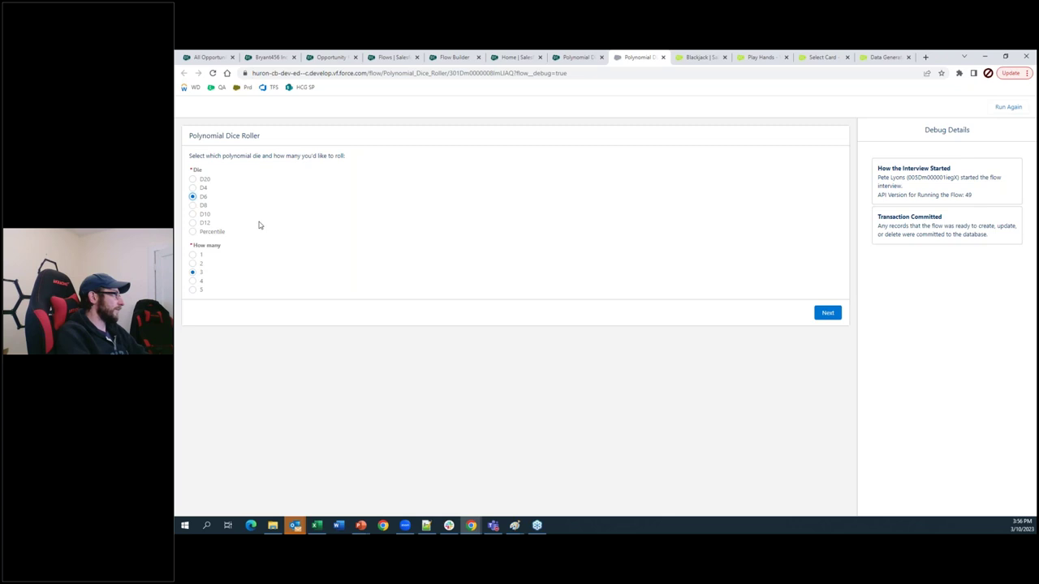
{"action": "left_click", "coordinate": [827, 312]}
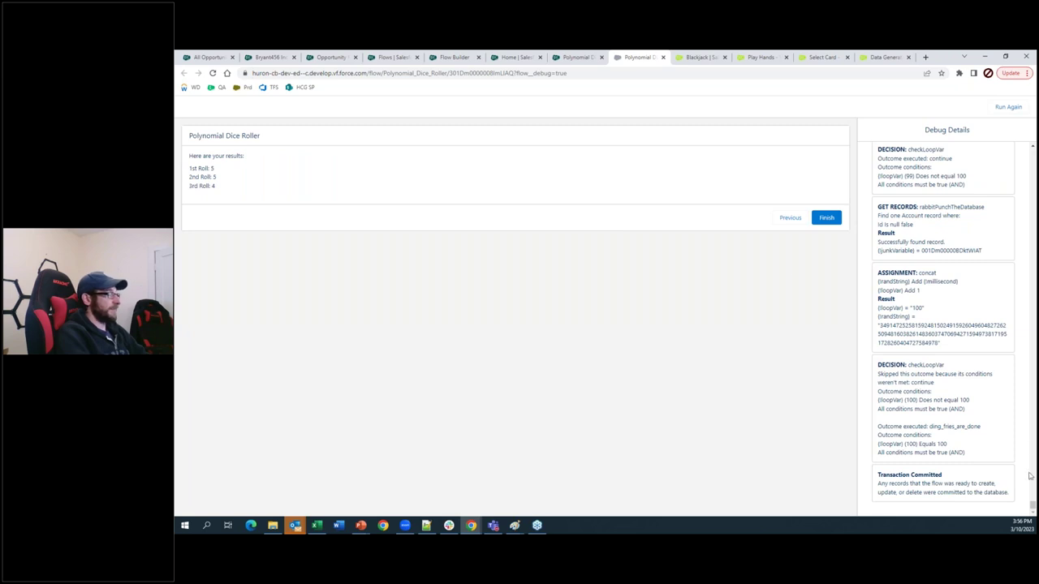
Examine the debug details of the dice roll, comparing how concat builds randString over the last loop iterations.
{"action": "scroll", "coordinate": [1023, 201], "scroll_direction": "up", "scroll_amount": 10}
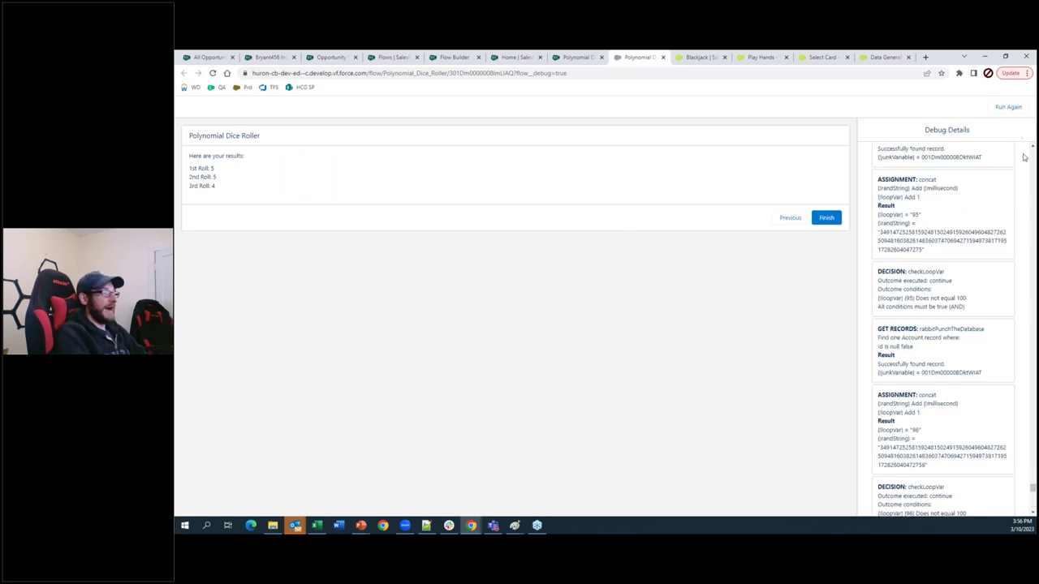
{"action": "scroll", "coordinate": [1024, 155], "scroll_direction": "up", "scroll_amount": 15}
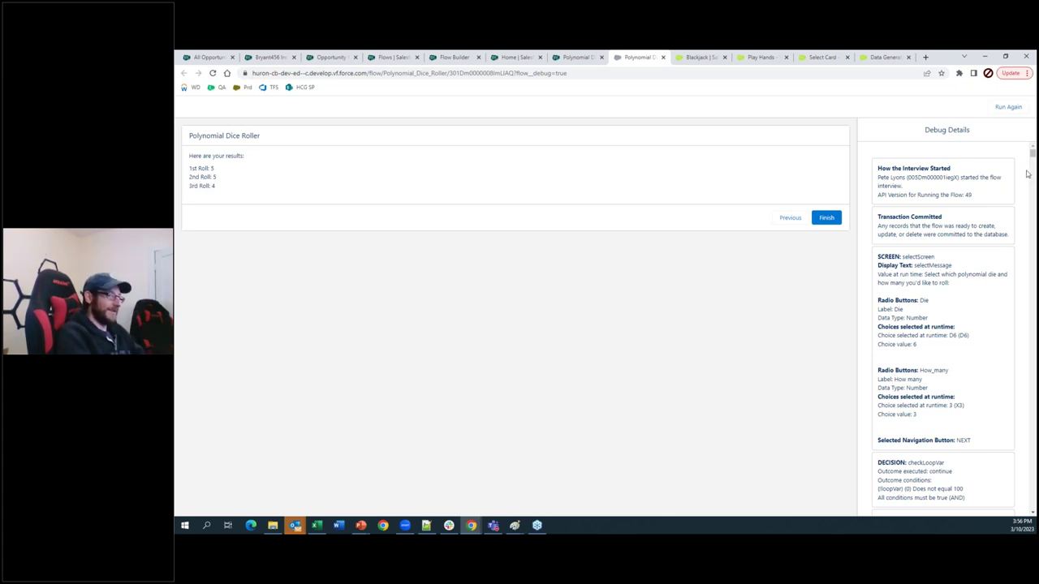
{"action": "left_click_drag", "start_coordinate": [1032, 157], "coordinate": [1022, 503]}
{"action": "scroll", "coordinate": [948, 344], "scroll_direction": "up", "scroll_amount": 2}
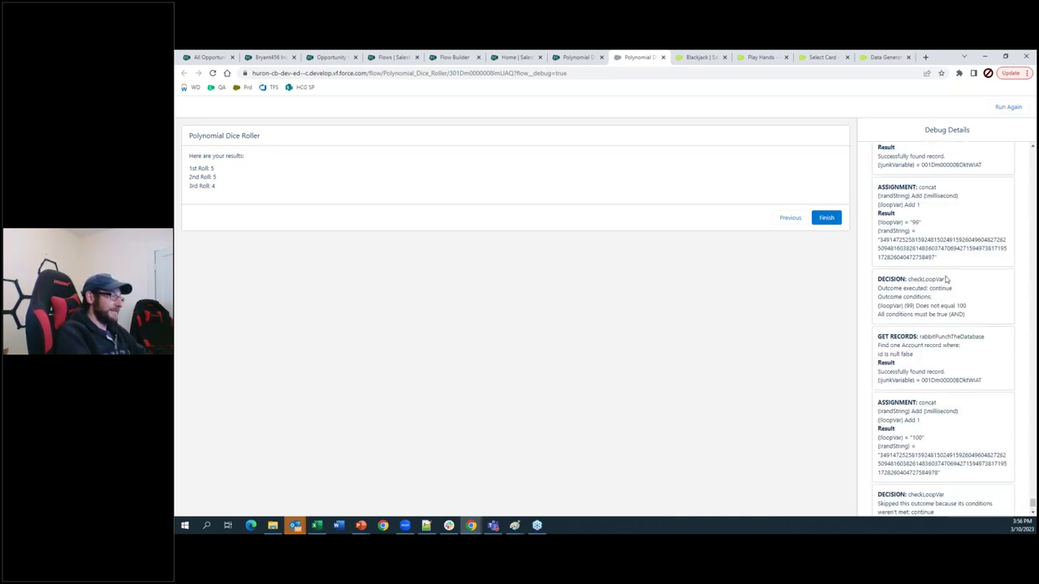
{"action": "left_click_drag", "start_coordinate": [936, 258], "coordinate": [879, 236]}
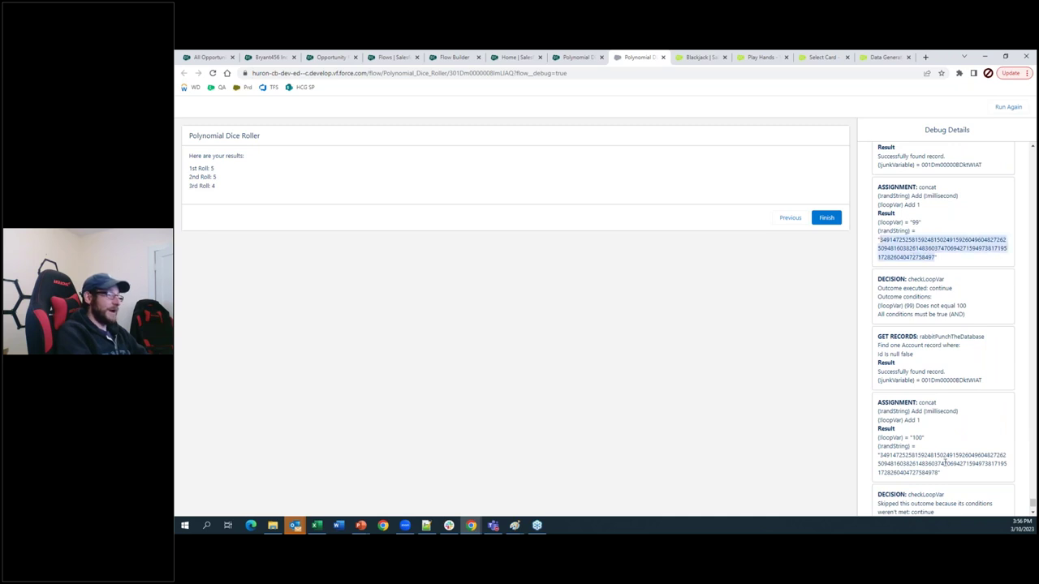
{"action": "scroll", "coordinate": [946, 457], "scroll_direction": "down", "scroll_amount": 3}
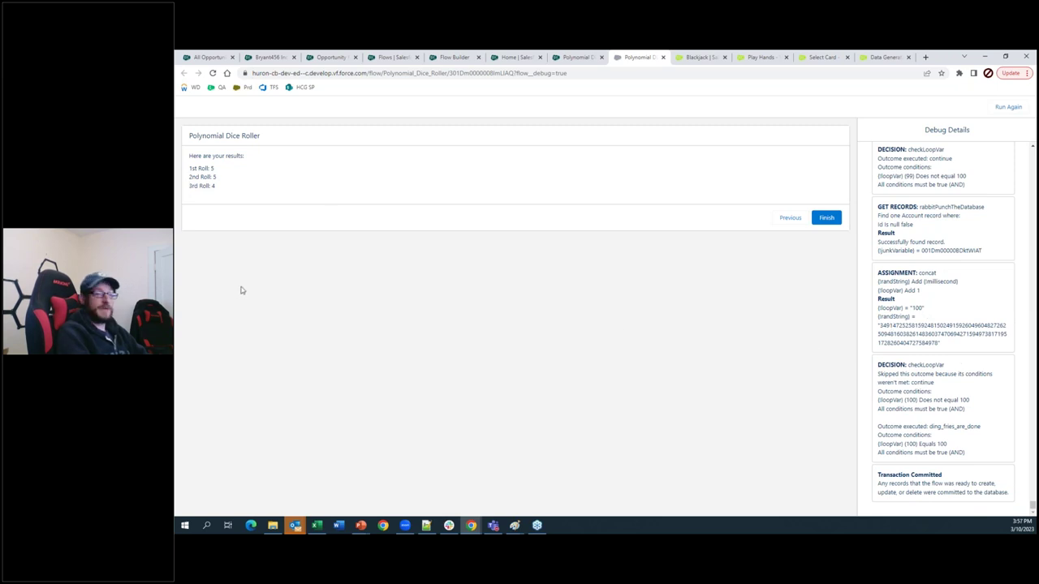
Switch to the Blackjack app, place a bet, and choose Hit after the initial deal.
{"action": "left_click", "coordinate": [700, 56]}
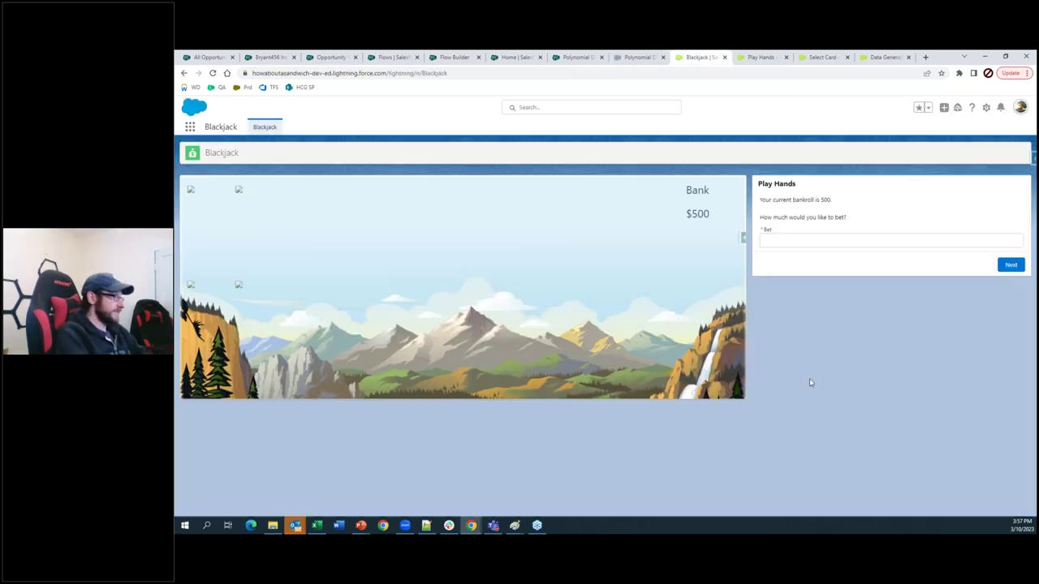
{"action": "left_click", "coordinate": [823, 241]}
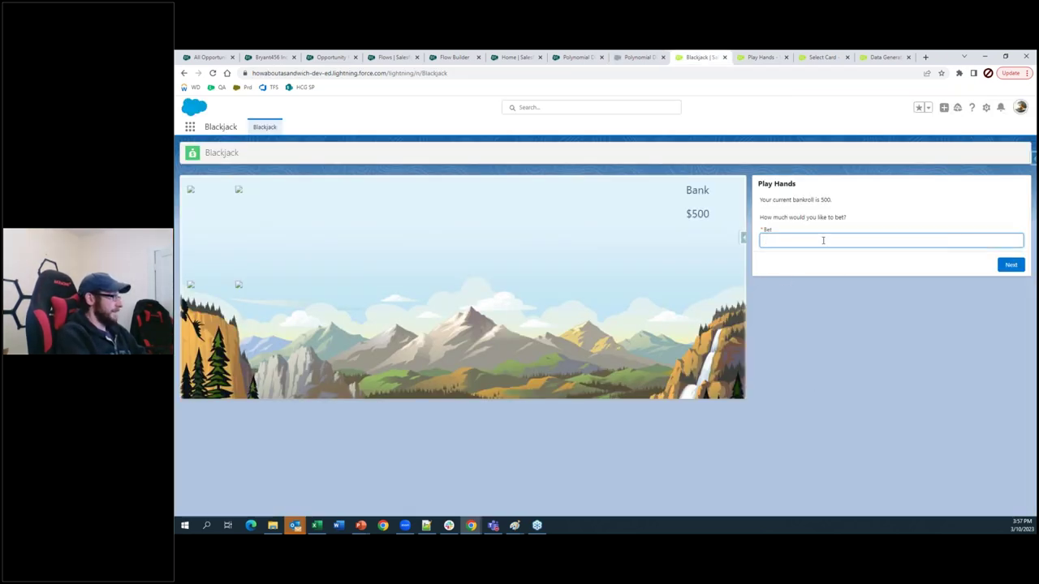
{"action": "left_click", "coordinate": [1010, 264]}
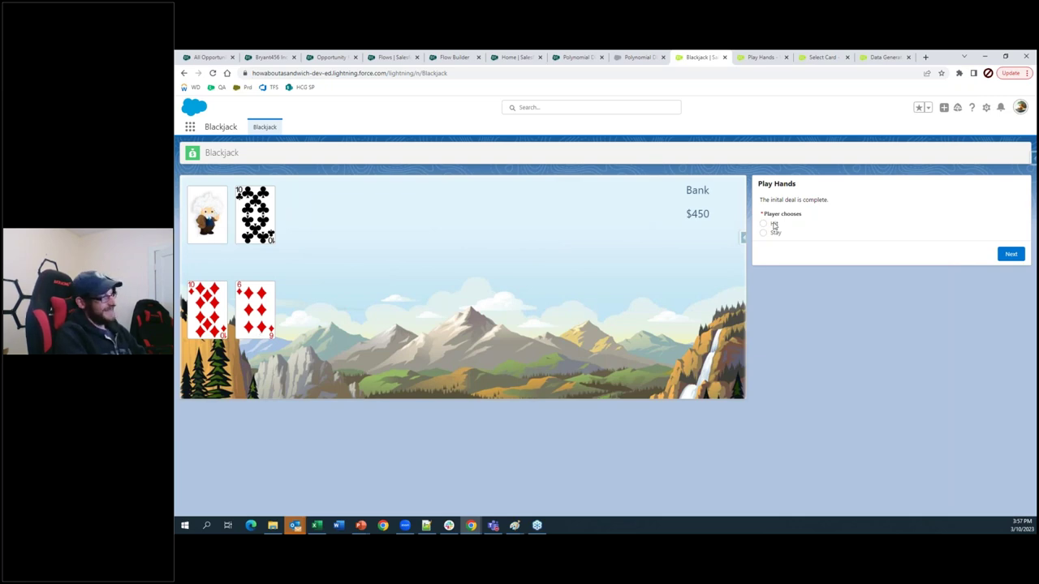
{"action": "left_click", "coordinate": [1002, 258]}
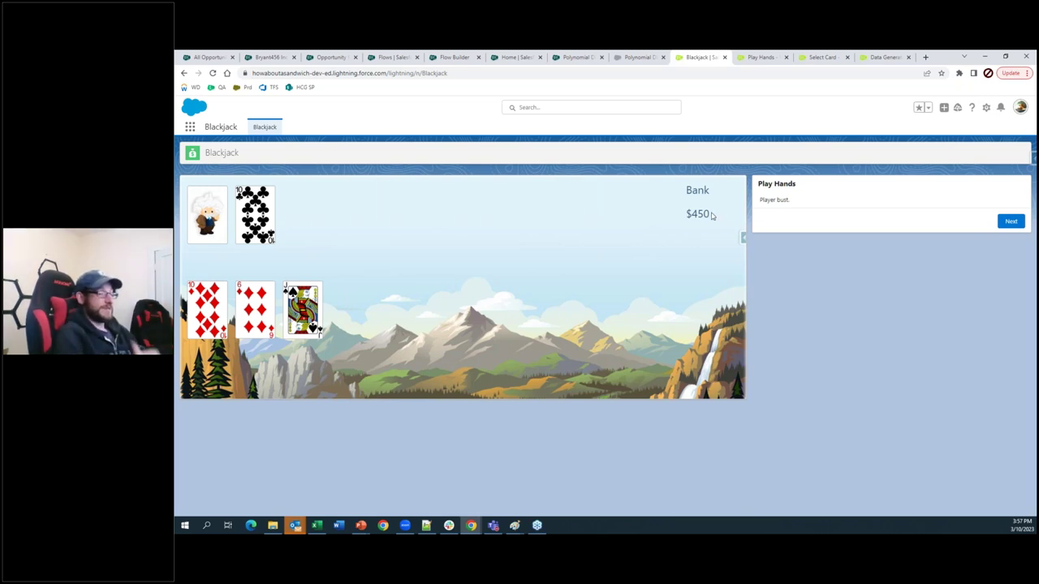
Open the Play Hands flow and examine the layout of its decisions, screens, record updates and subflows.
{"action": "left_click", "coordinate": [762, 57]}
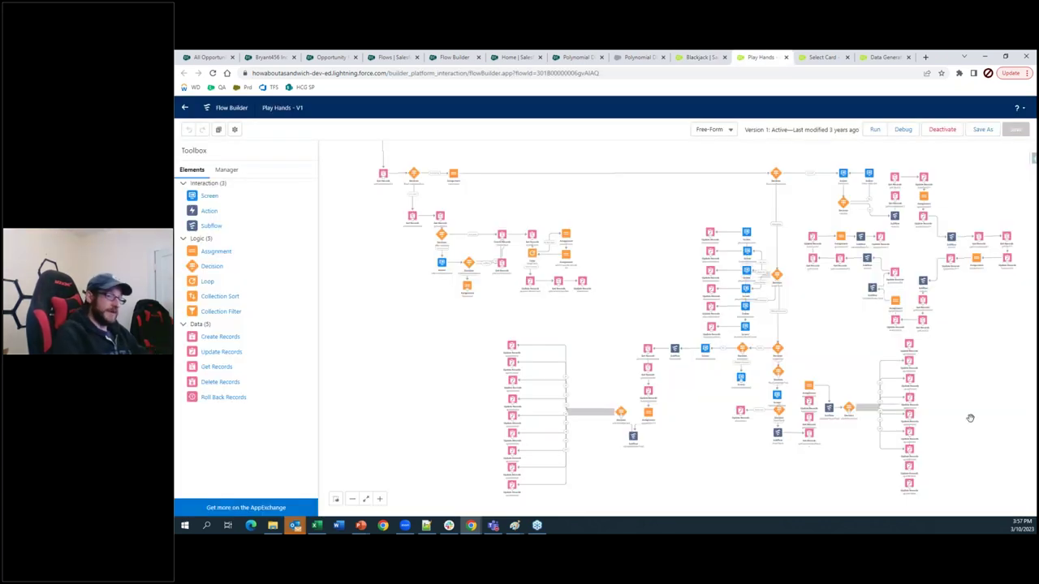
{"action": "left_click_drag", "start_coordinate": [617, 255], "coordinate": [613, 280]}
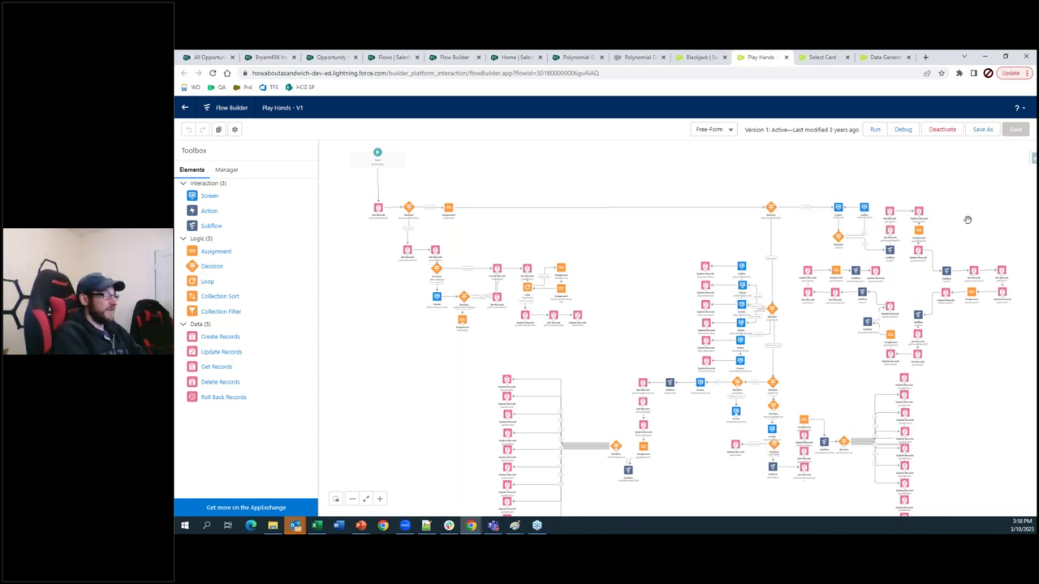
{"action": "scroll", "coordinate": [691, 479], "scroll_direction": "down", "scroll_amount": 3}
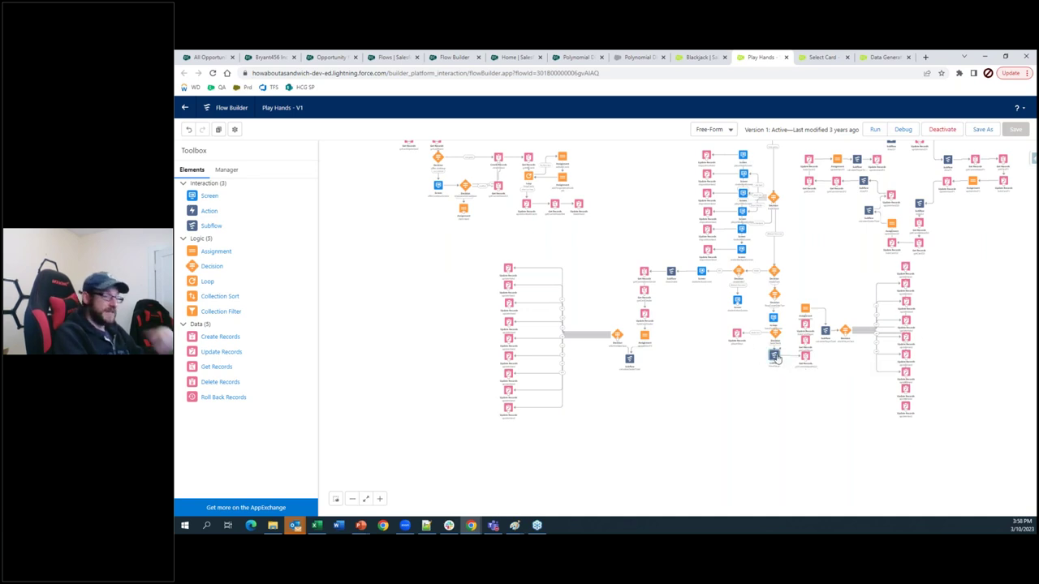
{"action": "left_click_drag", "start_coordinate": [824, 258], "coordinate": [822, 335]}
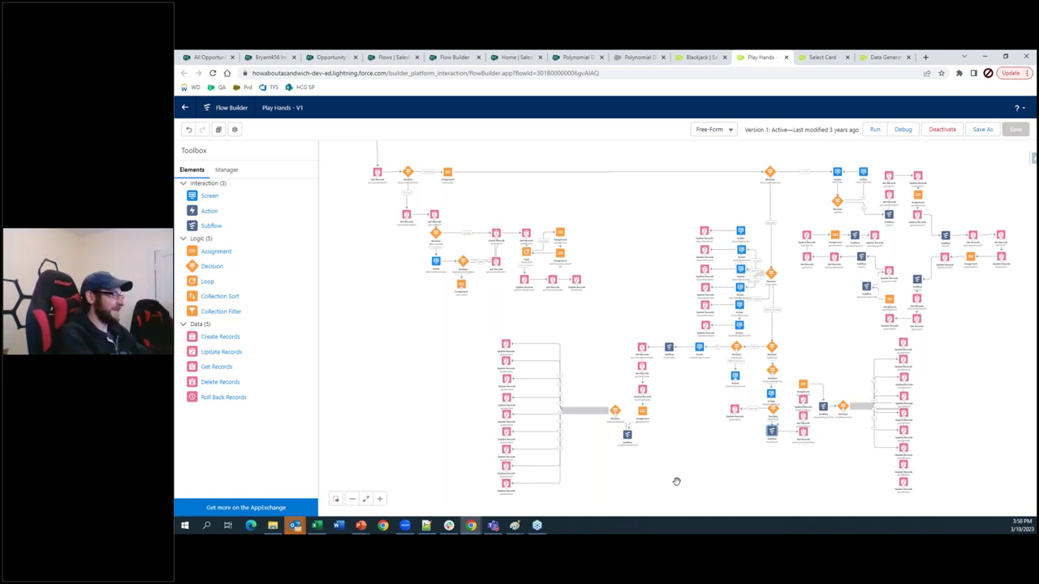
Examine the full selectDropCut formula in the Select Card flow, and switch to the Data Generator flow.
{"action": "left_click", "coordinate": [821, 56]}
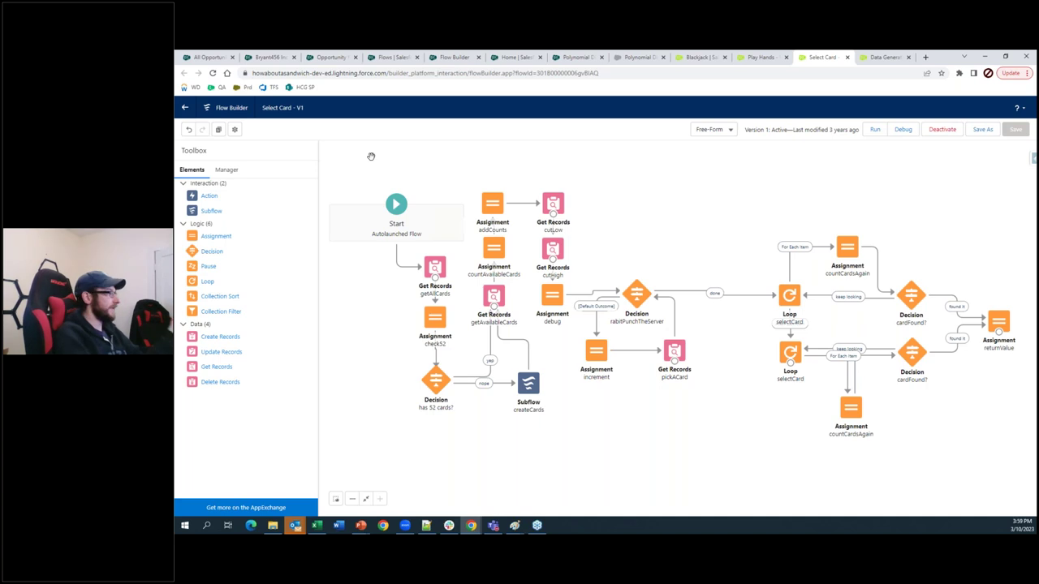
{"action": "left_click", "coordinate": [227, 169]}
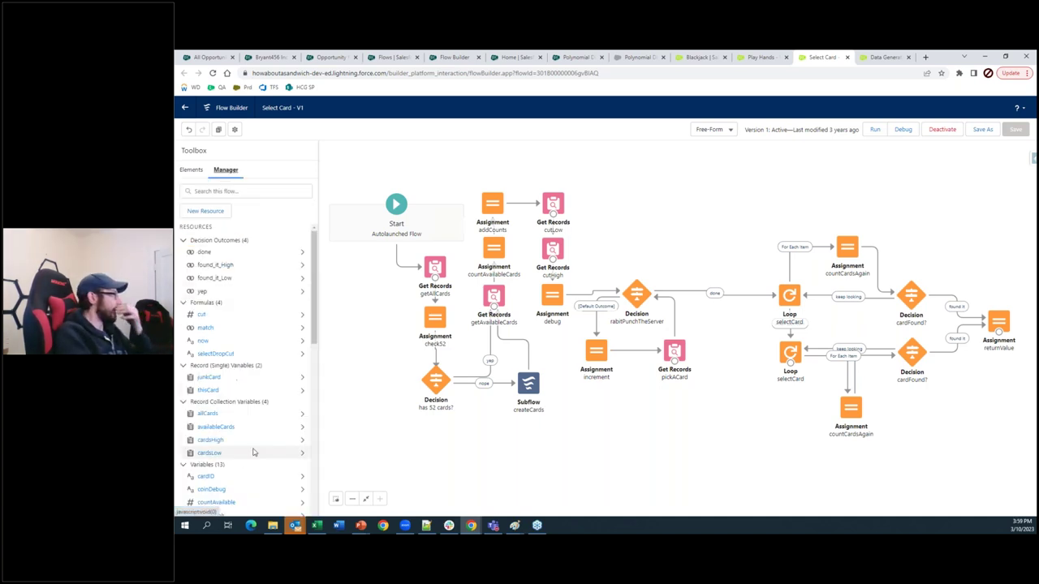
{"action": "left_click", "coordinate": [215, 354]}
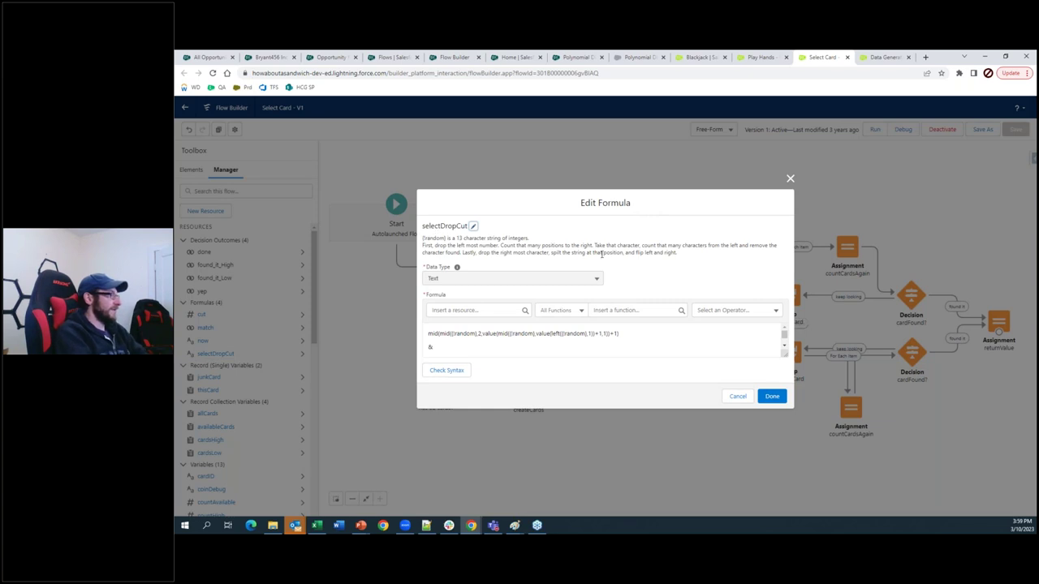
{"action": "left_click_drag", "start_coordinate": [785, 354], "coordinate": [801, 487]}
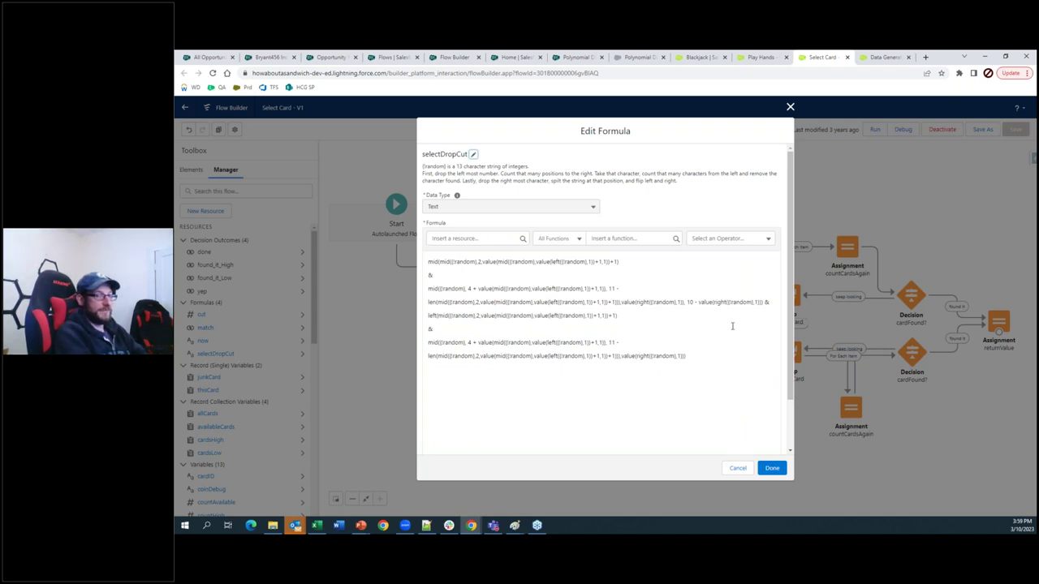
{"action": "left_click", "coordinate": [888, 57]}
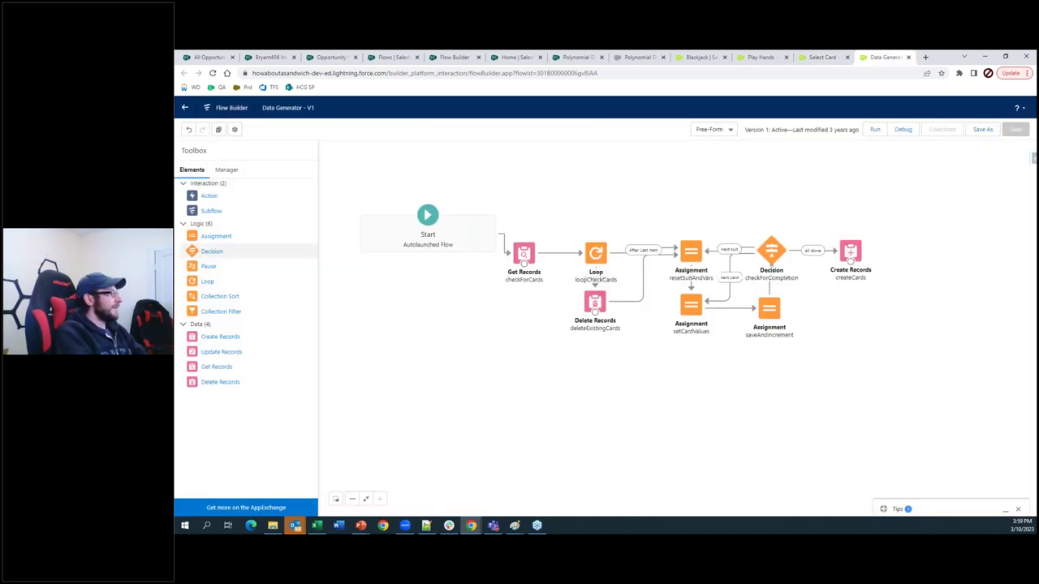
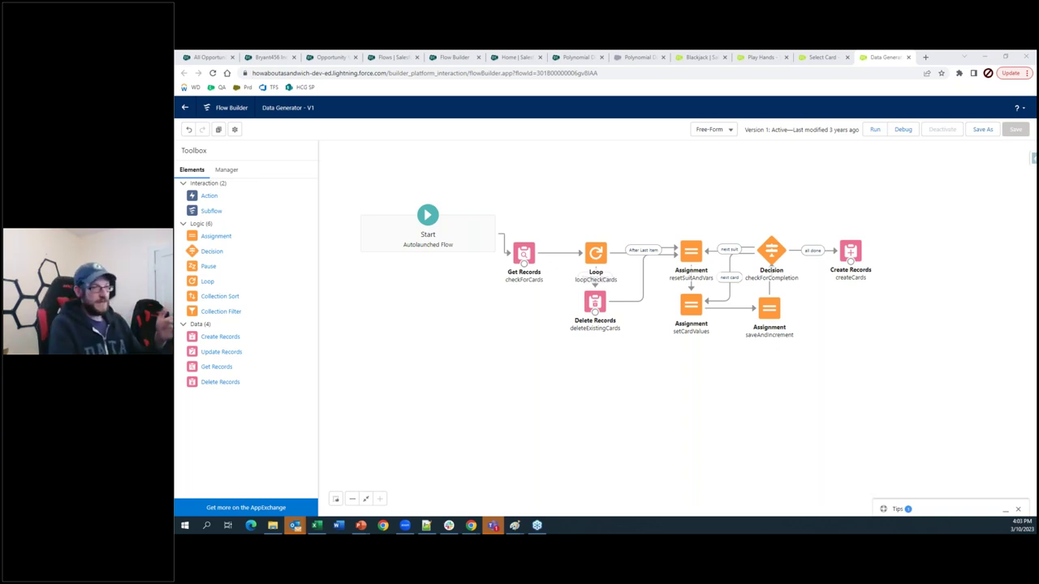
Switch to the Polynomial Dice Roller flow in Flow Builder and select its concat assignment.
{"action": "left_click", "coordinate": [881, 419]}
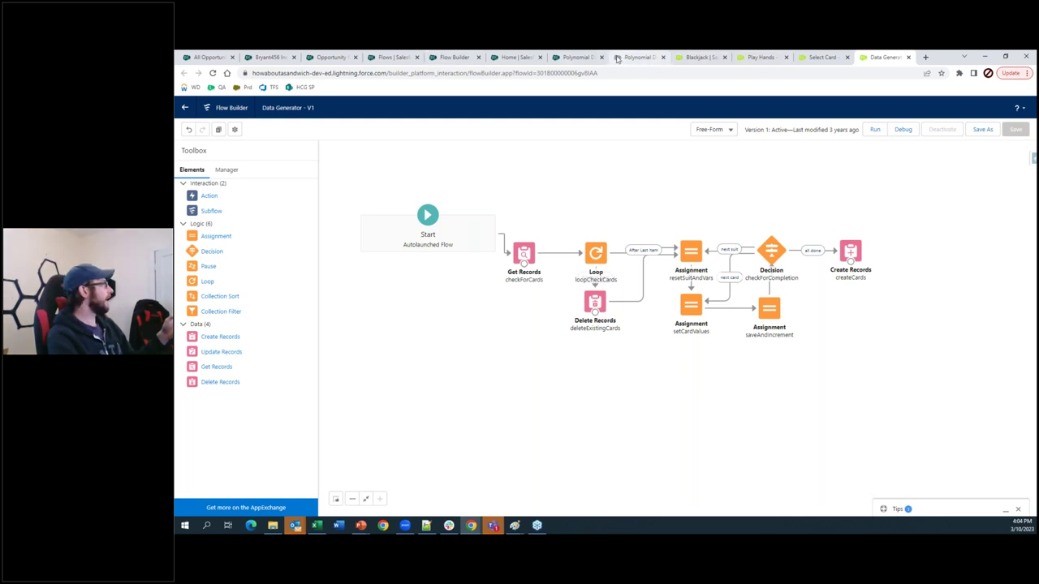
{"action": "left_click", "coordinate": [394, 56]}
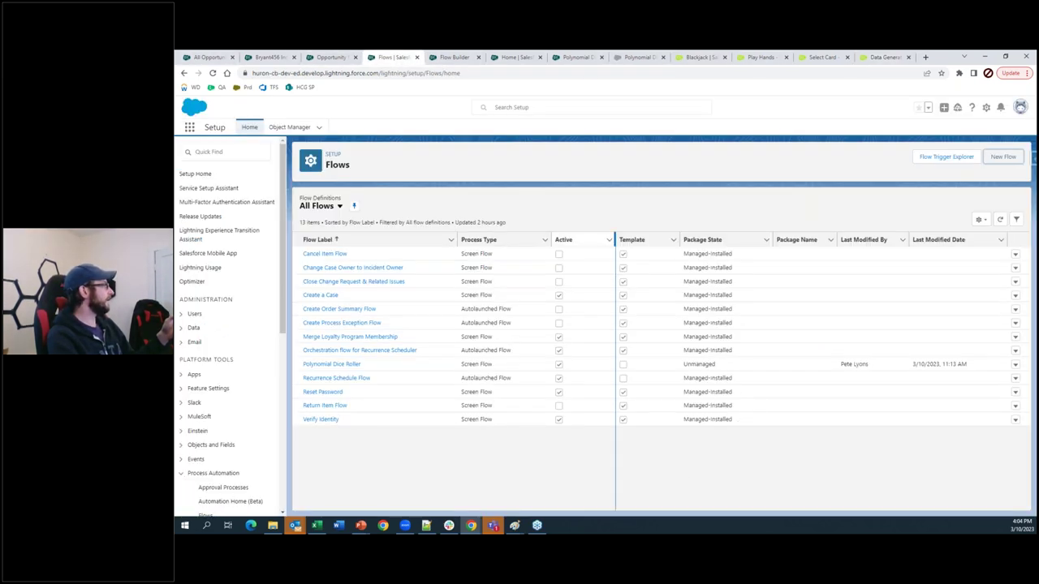
{"action": "left_click", "coordinate": [641, 56]}
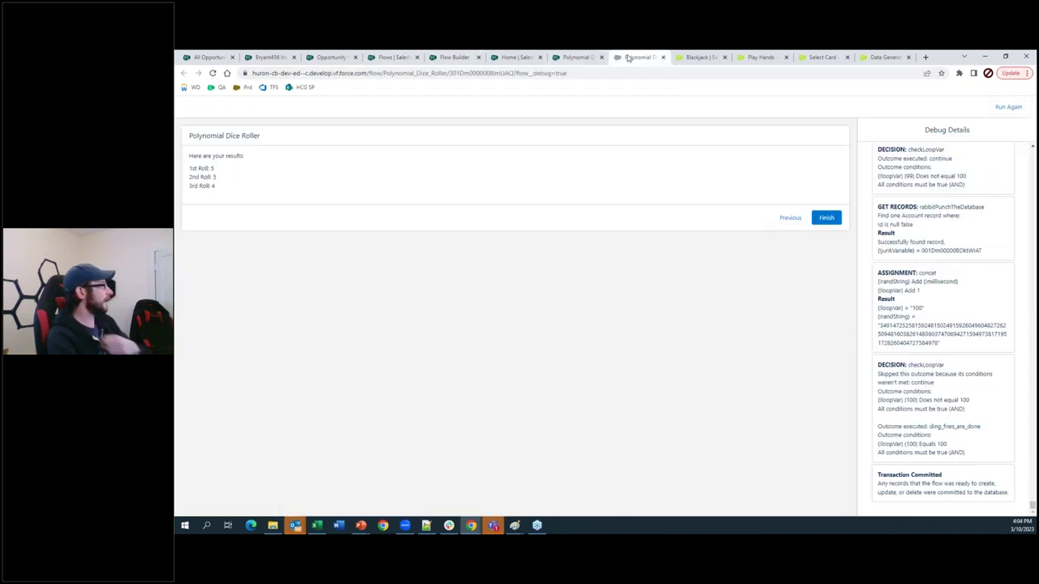
{"action": "left_click", "coordinate": [578, 57]}
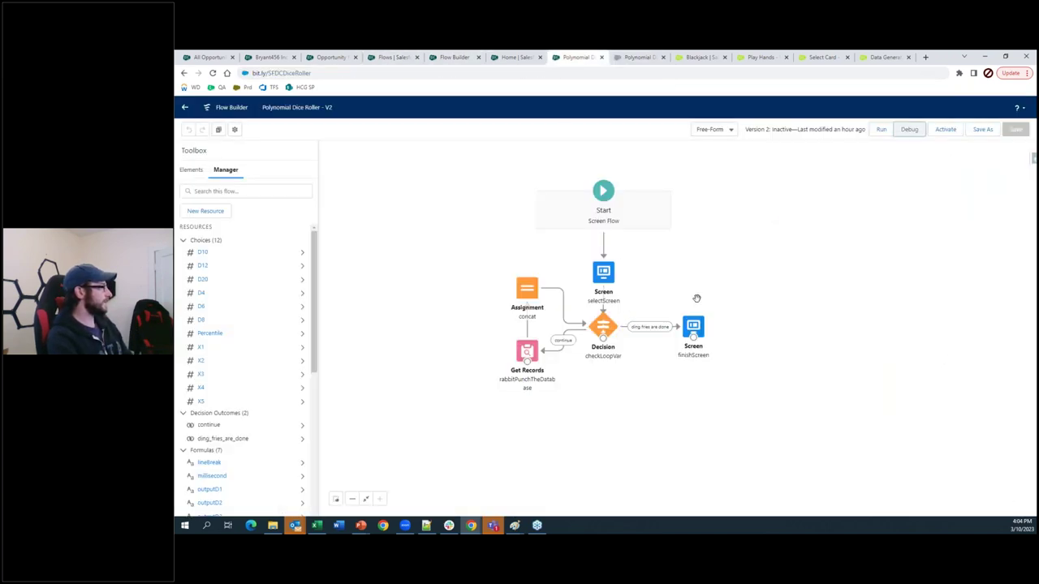
{"action": "left_click", "coordinate": [525, 289]}
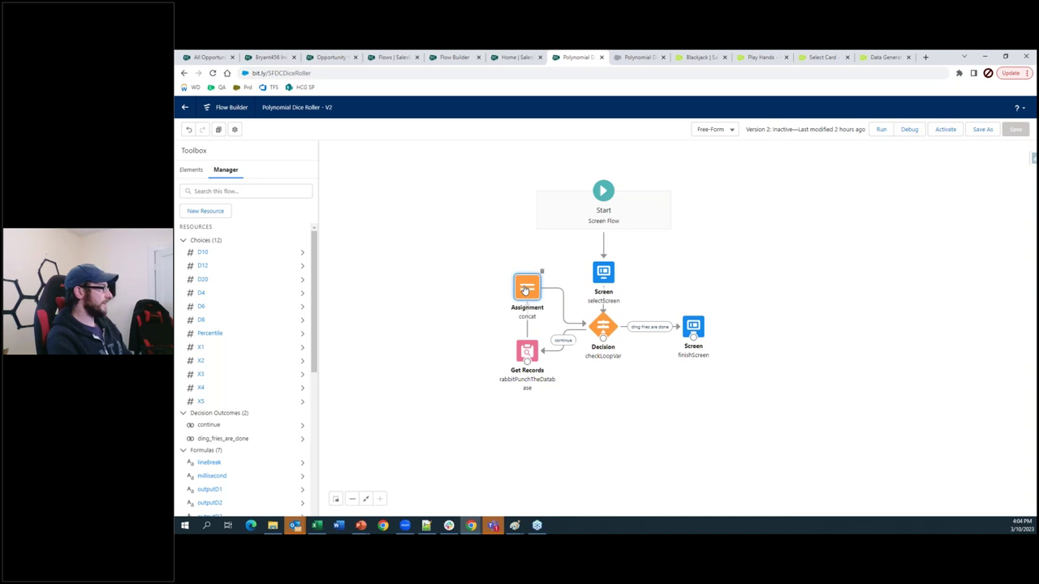
Make the loopVar variable available for input outside the flow.
{"action": "scroll", "coordinate": [232, 399], "scroll_direction": "down", "scroll_amount": 2}
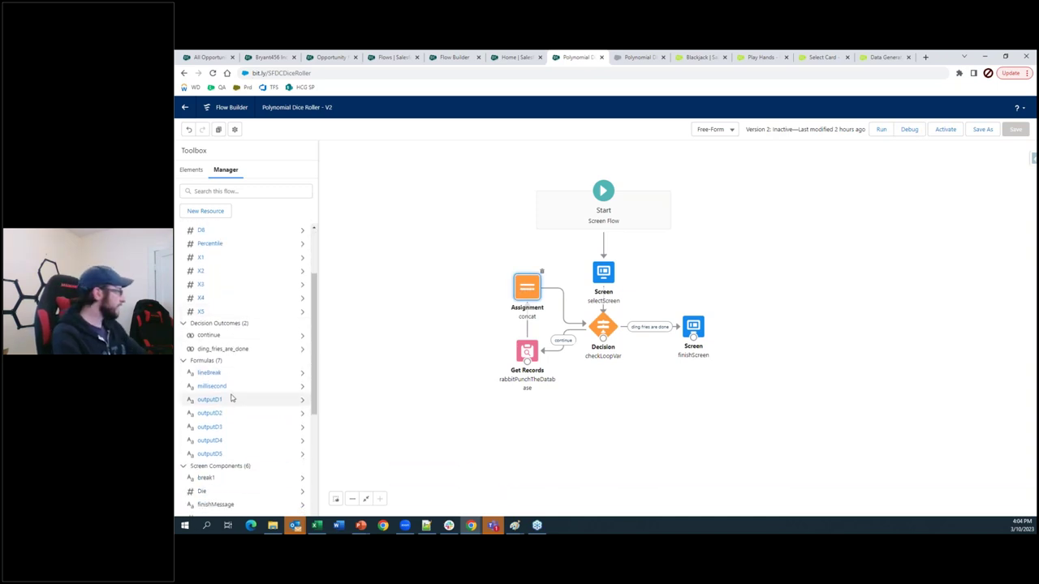
{"action": "scroll", "coordinate": [231, 398], "scroll_direction": "down", "scroll_amount": 2}
{"action": "scroll", "coordinate": [231, 397], "scroll_direction": "down", "scroll_amount": 2}
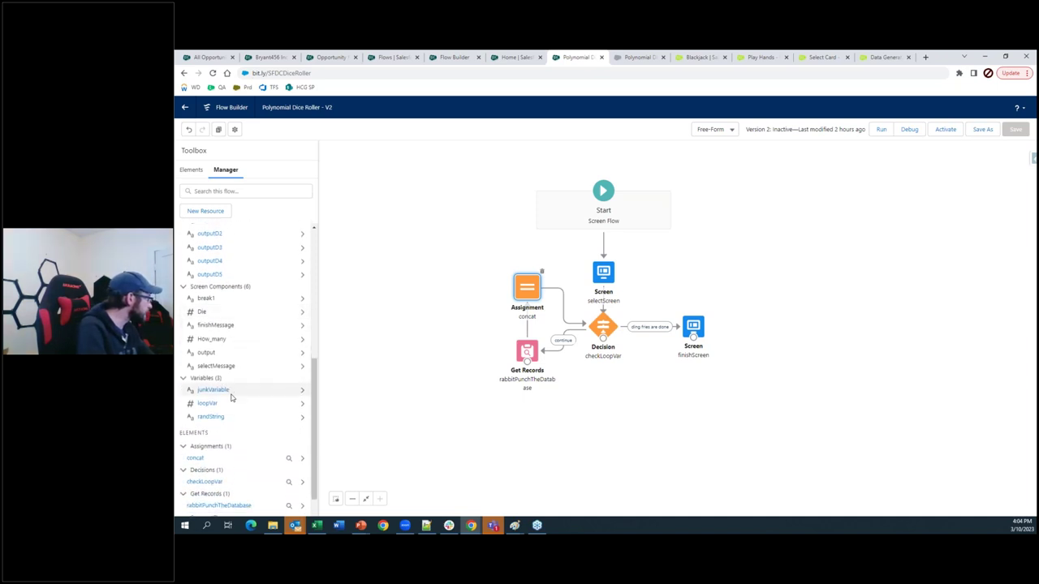
{"action": "left_click", "coordinate": [207, 405]}
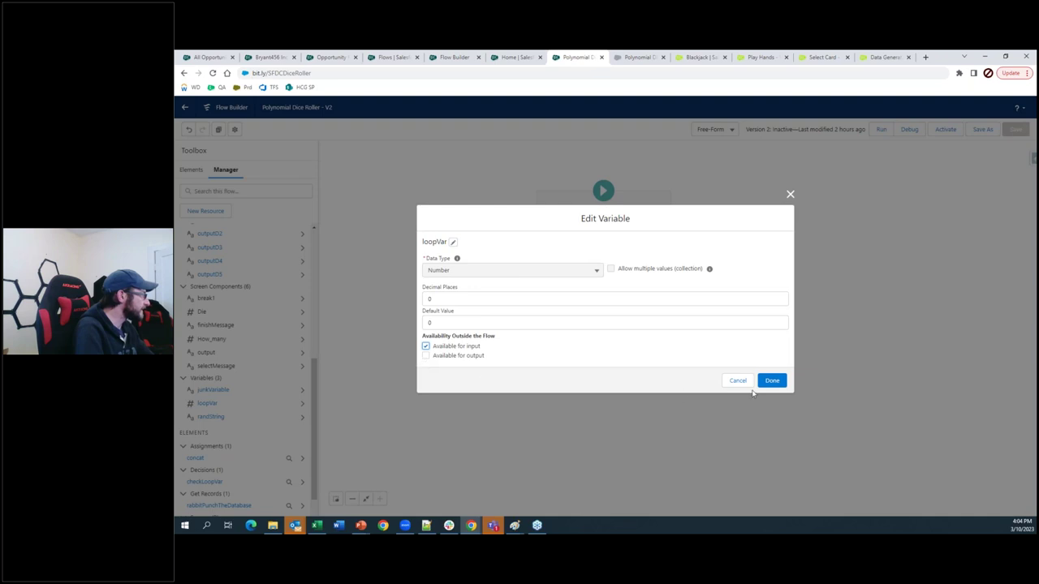
{"action": "left_click", "coordinate": [770, 381]}
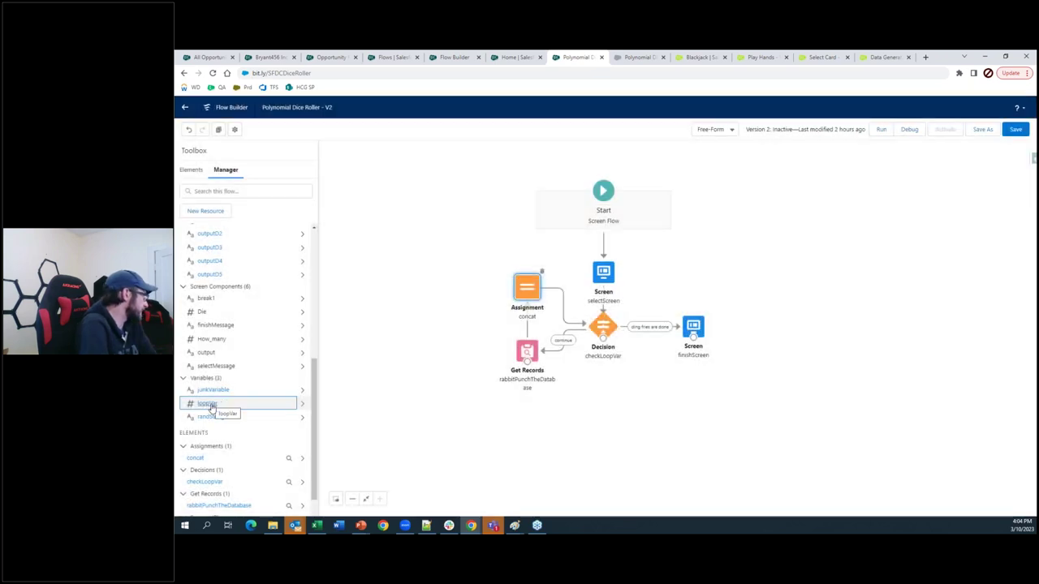
Make the randString and junkVariable variables available for input outside the flow.
{"action": "left_click", "coordinate": [209, 417]}
{"action": "left_click", "coordinate": [425, 334]}
{"action": "left_click", "coordinate": [772, 367]}
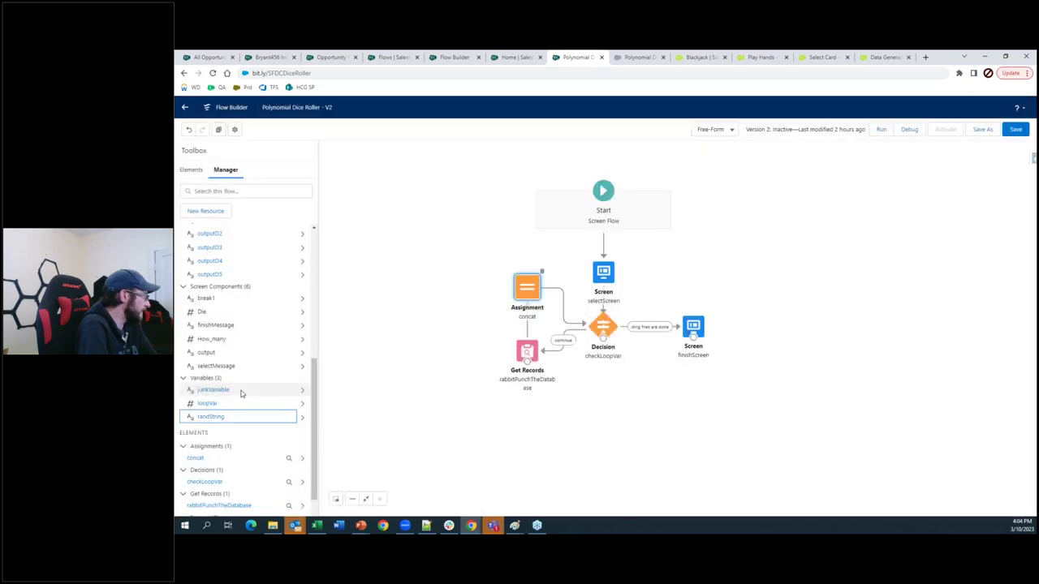
{"action": "left_click", "coordinate": [213, 392]}
{"action": "left_click", "coordinate": [425, 334]}
{"action": "left_click", "coordinate": [771, 368]}
Save the dice roller flow and open its debug options to view the input variables, then dismiss them.
{"action": "left_click", "coordinate": [1014, 133]}
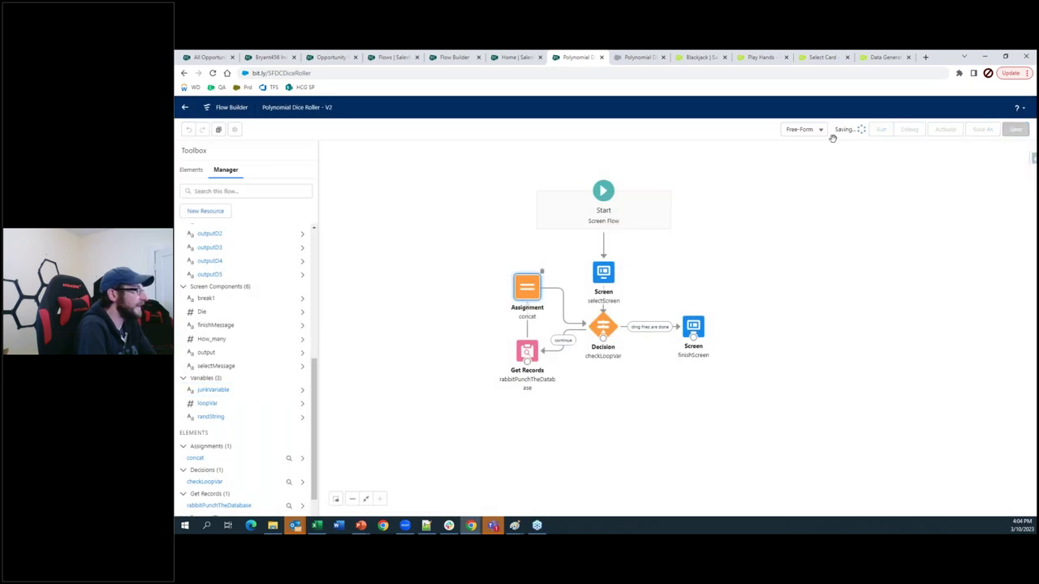
{"action": "left_click", "coordinate": [908, 131]}
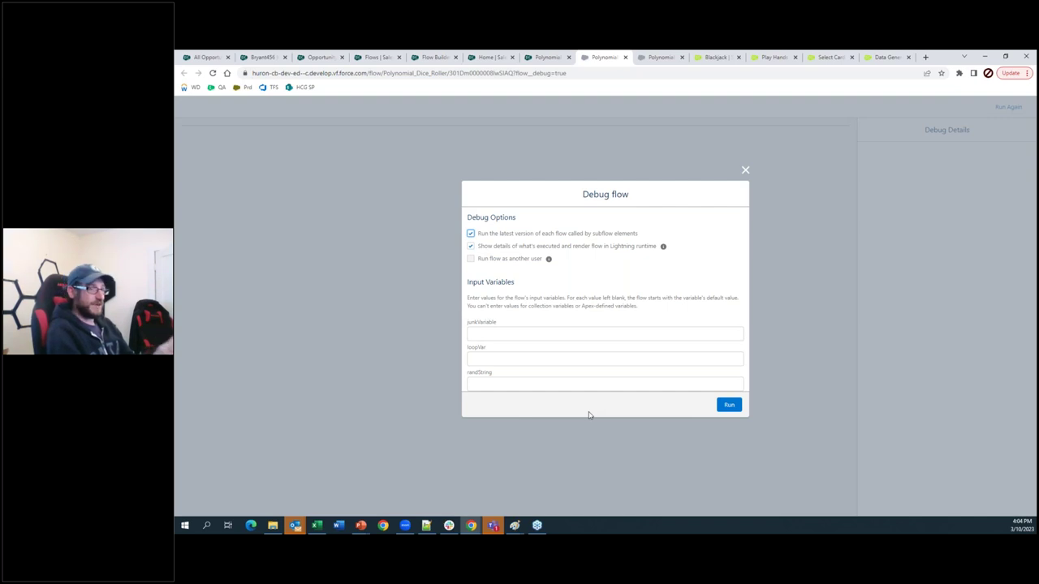
{"action": "left_click", "coordinate": [746, 171]}
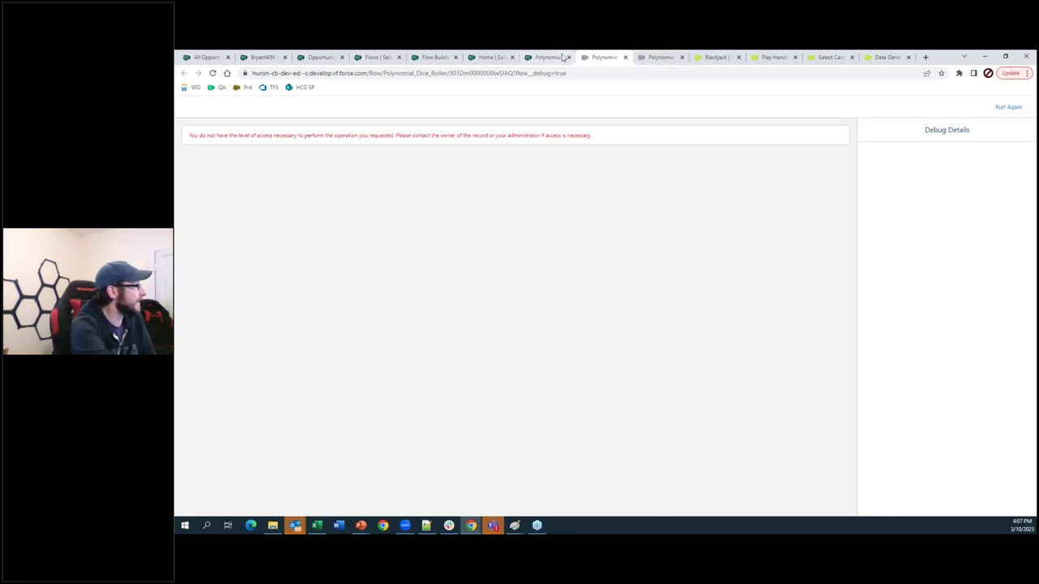
Examine the dice roller's checkLoopVar decision conditions and the variable values set in the concat assignment.
{"action": "left_click", "coordinate": [562, 57]}
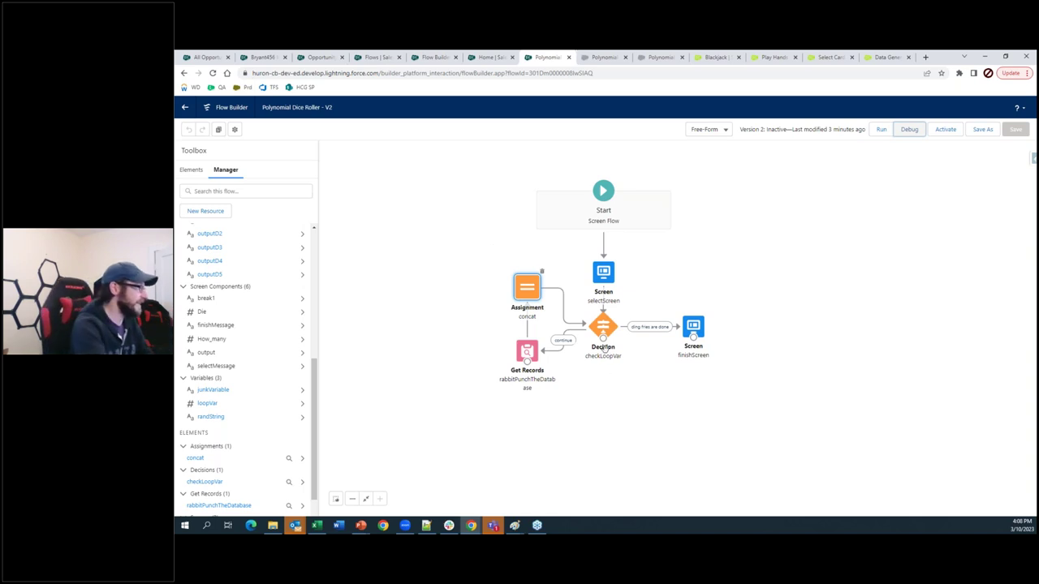
{"action": "left_click", "coordinate": [605, 325]}
{"action": "double_click", "coordinate": [605, 325]}
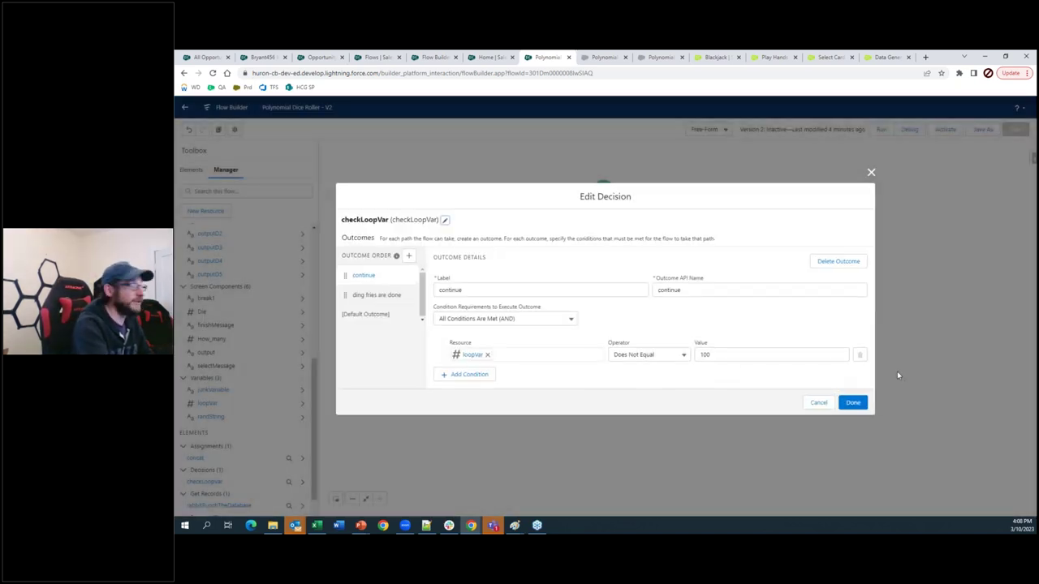
{"action": "left_click", "coordinate": [852, 403]}
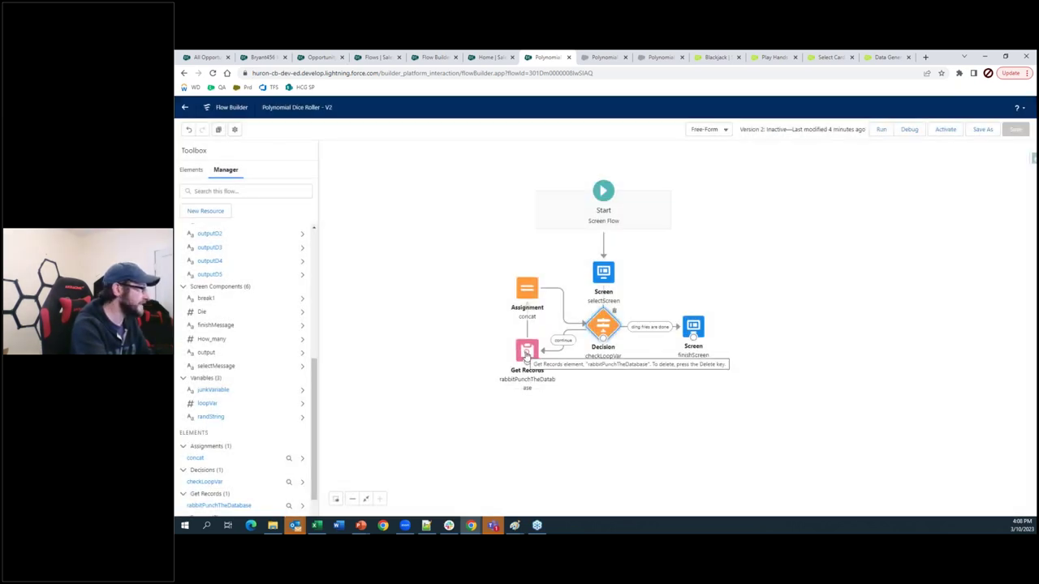
{"action": "double_click", "coordinate": [527, 287]}
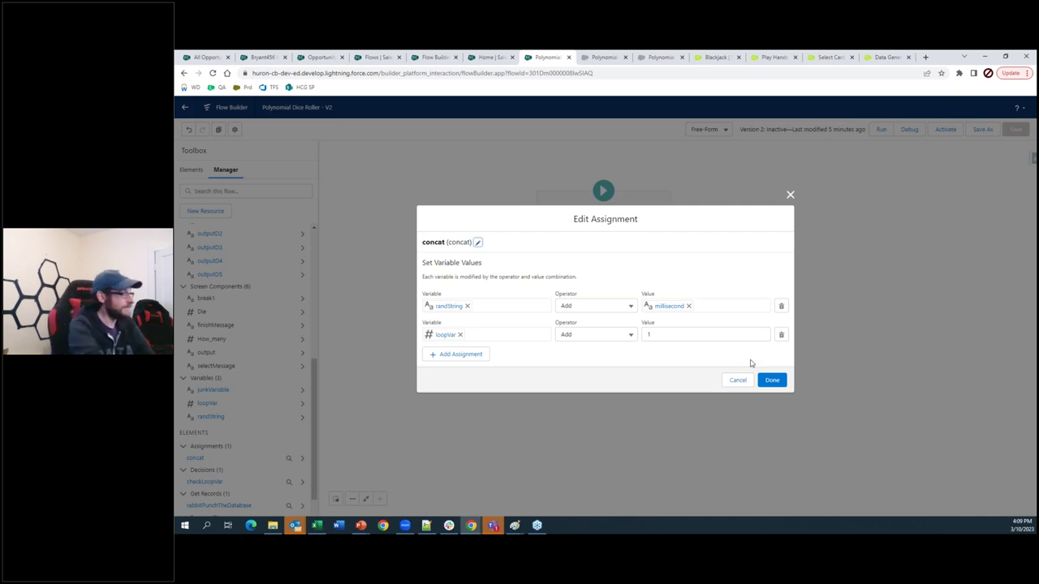
{"action": "left_click", "coordinate": [790, 195]}
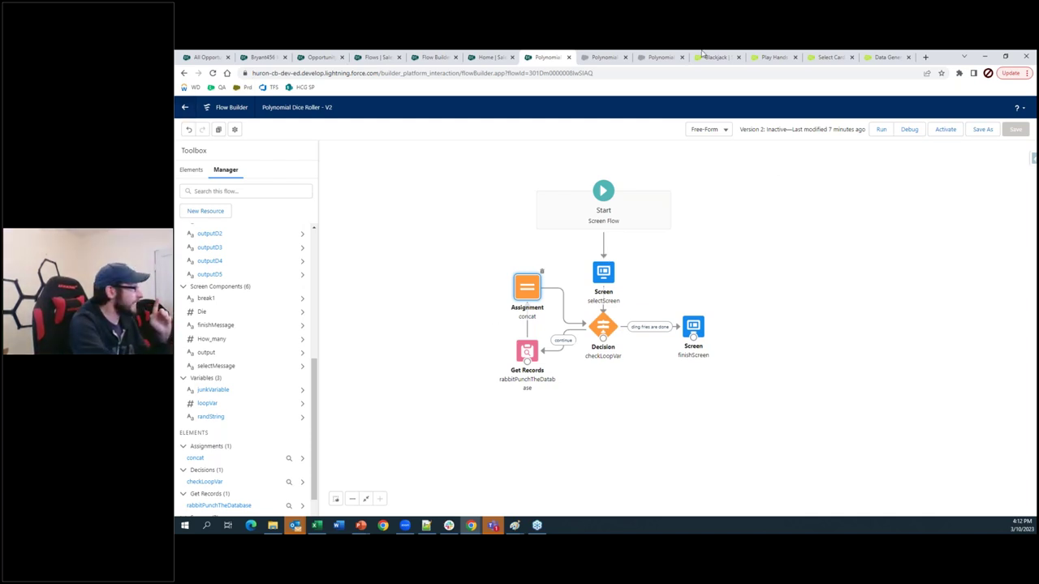
Switch to the Opportunity record-triggered flow and examine the operators offered for the Amount filter in getOpptys.
{"action": "left_click", "coordinate": [430, 56]}
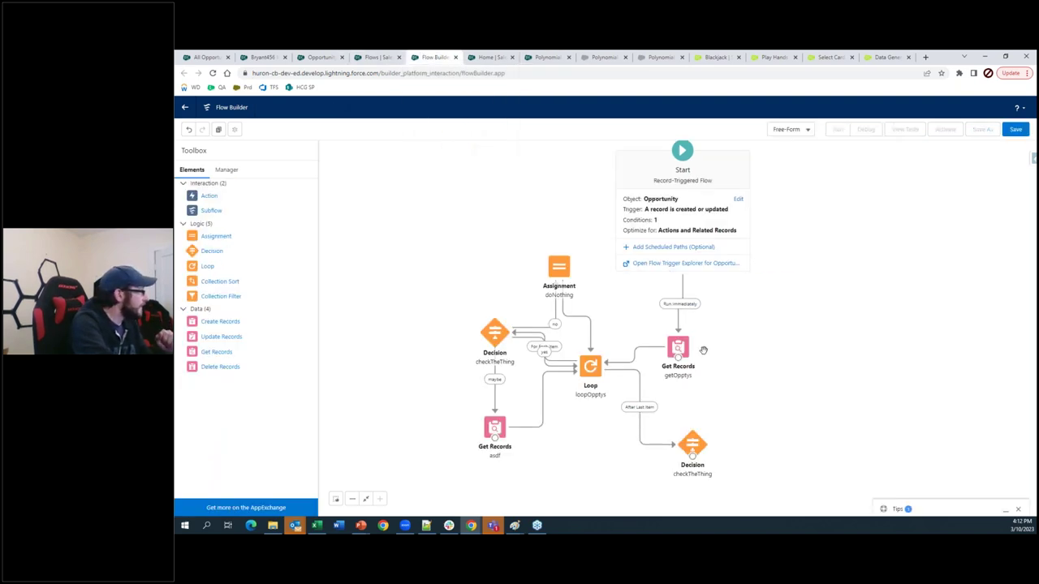
{"action": "left_click", "coordinate": [679, 347]}
{"action": "double_click", "coordinate": [678, 348]}
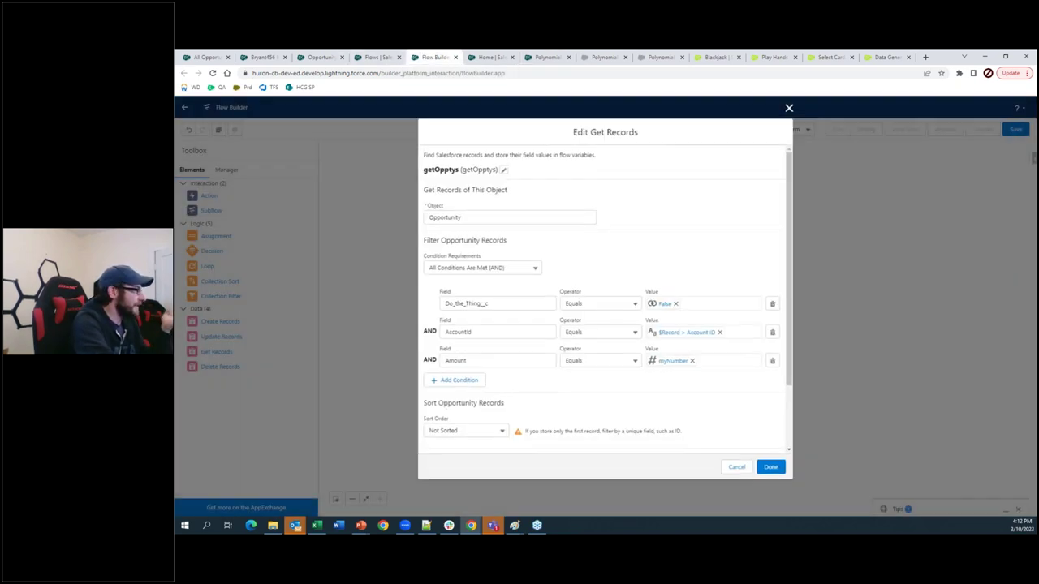
{"action": "left_click", "coordinate": [573, 362]}
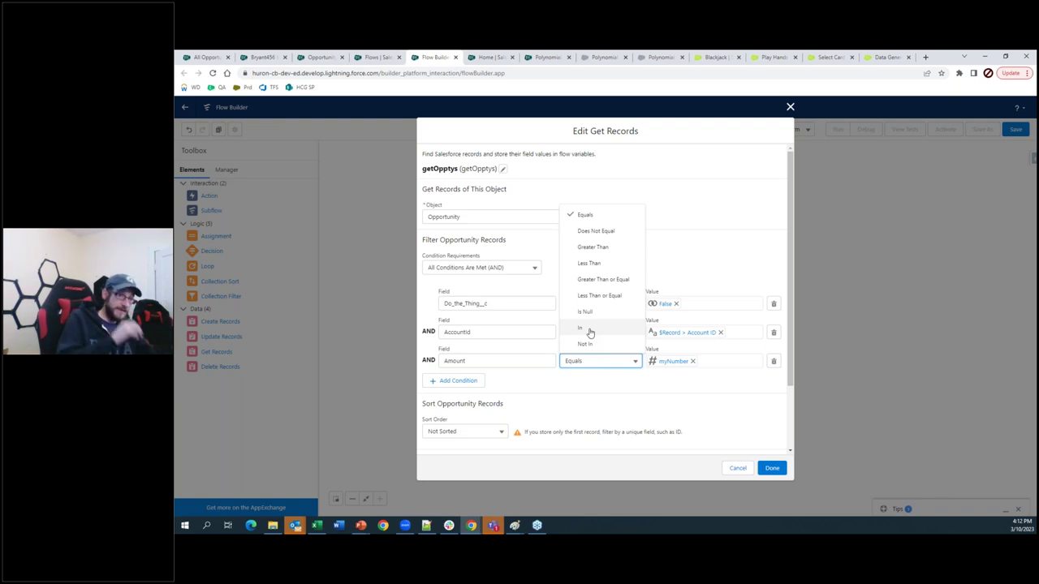
{"action": "left_click", "coordinate": [738, 469]}
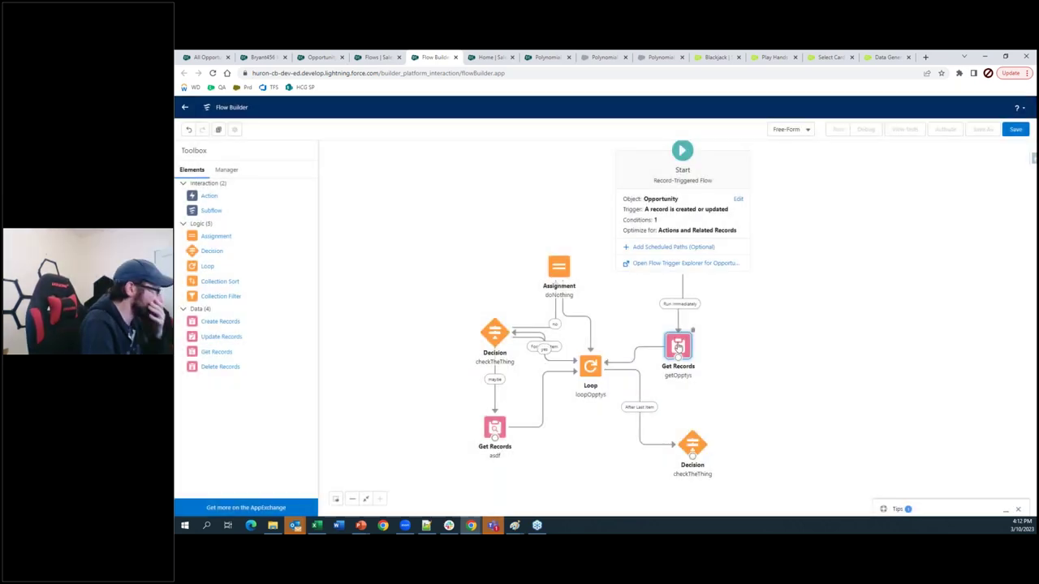
Duplicate the getOpptys element and place the copy in the empty canvas area beside the original.
{"action": "left_click", "coordinate": [217, 129]}
{"action": "left_click_drag", "start_coordinate": [711, 379], "coordinate": [821, 315]}
In the copied getOpptys element, add a filter condition on id and remove the Amount, AccountId and Do_the_Thing__c conditions.
{"action": "double_click", "coordinate": [820, 314]}
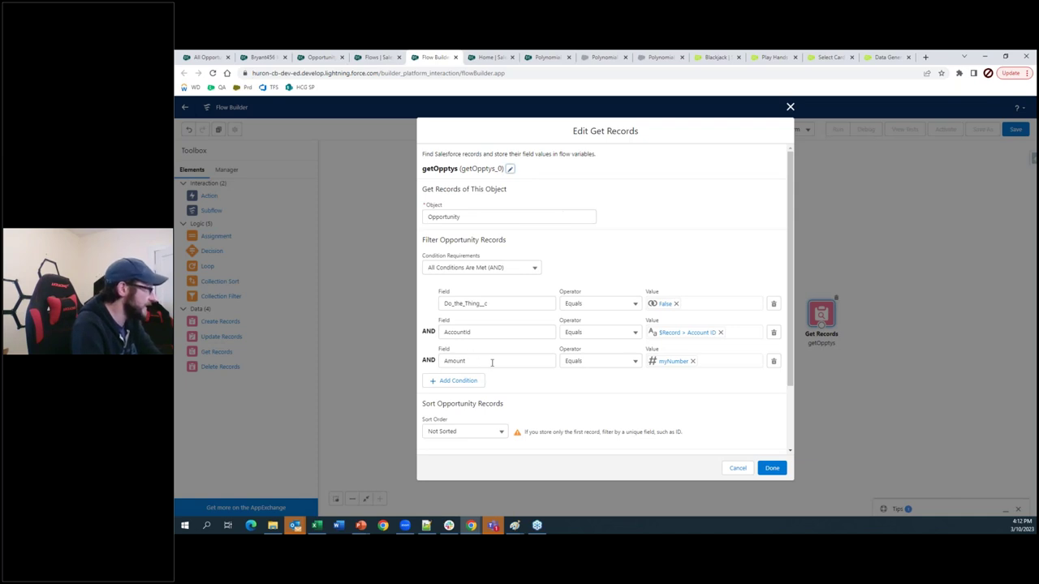
{"action": "left_click", "coordinate": [459, 381]}
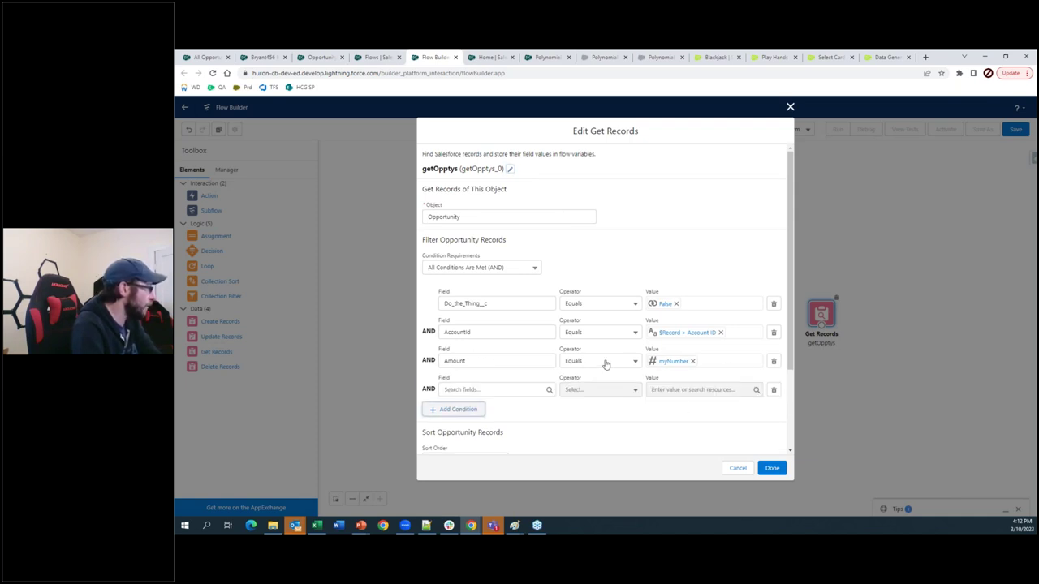
{"action": "left_click", "coordinate": [494, 389]}
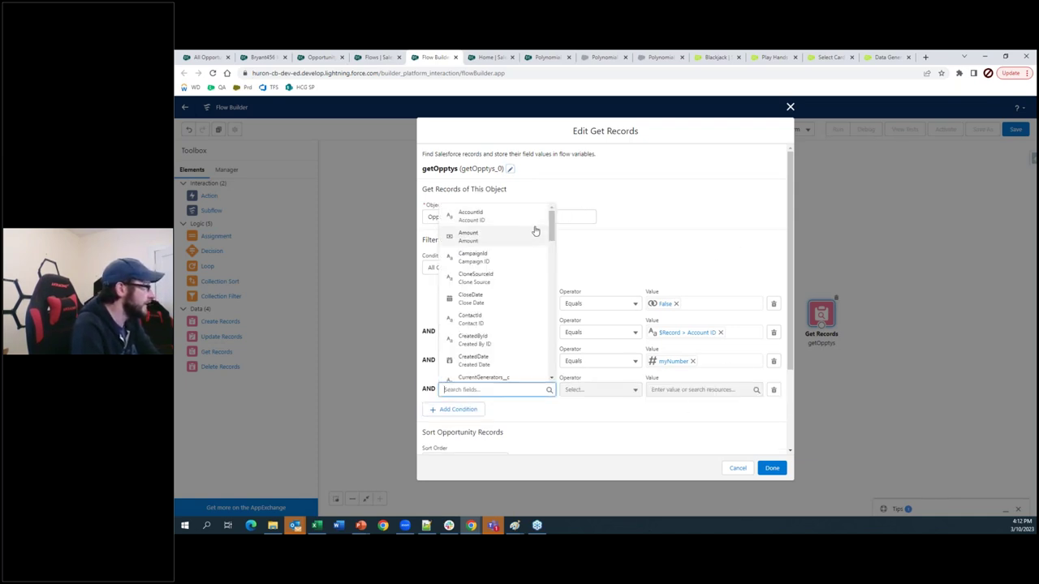
{"action": "type", "text": "id"}
{"action": "left_click", "coordinate": [468, 319]}
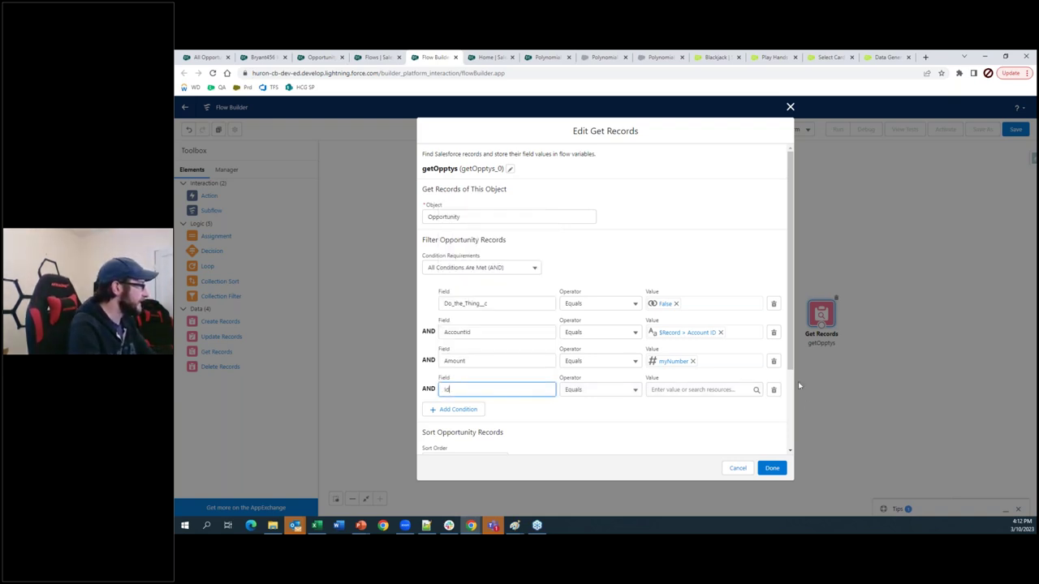
{"action": "left_click", "coordinate": [774, 361]}
{"action": "left_click", "coordinate": [773, 332]}
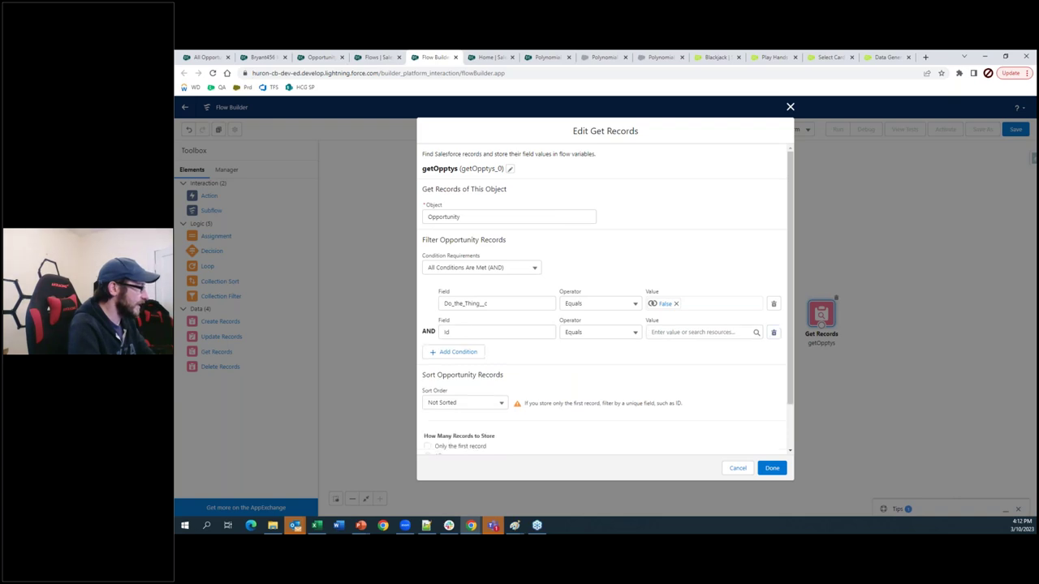
{"action": "left_click", "coordinate": [773, 303]}
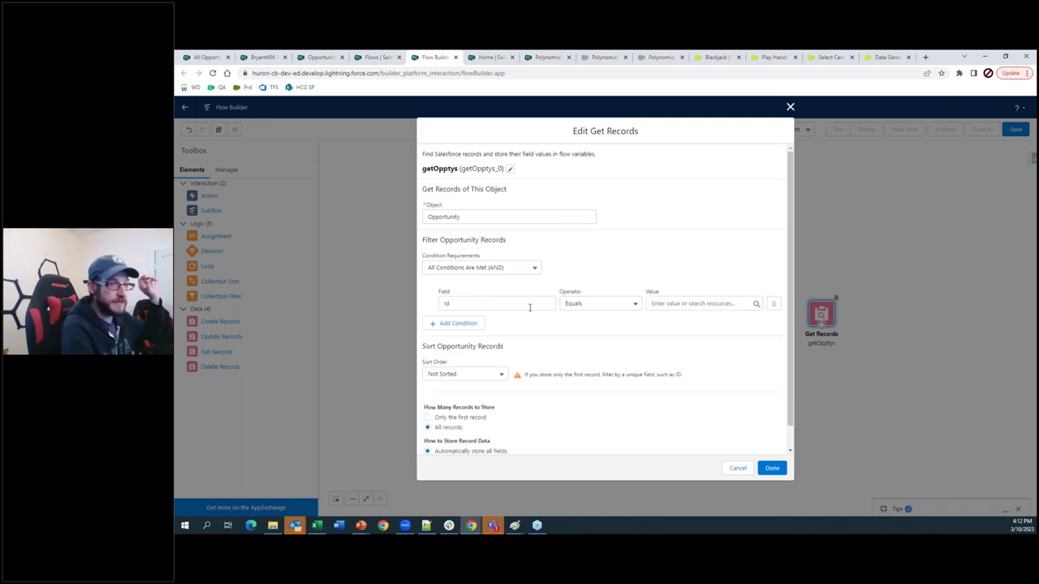
Set the id condition's operator to In and browse the resources offered as its value.
{"action": "left_click", "coordinate": [702, 303]}
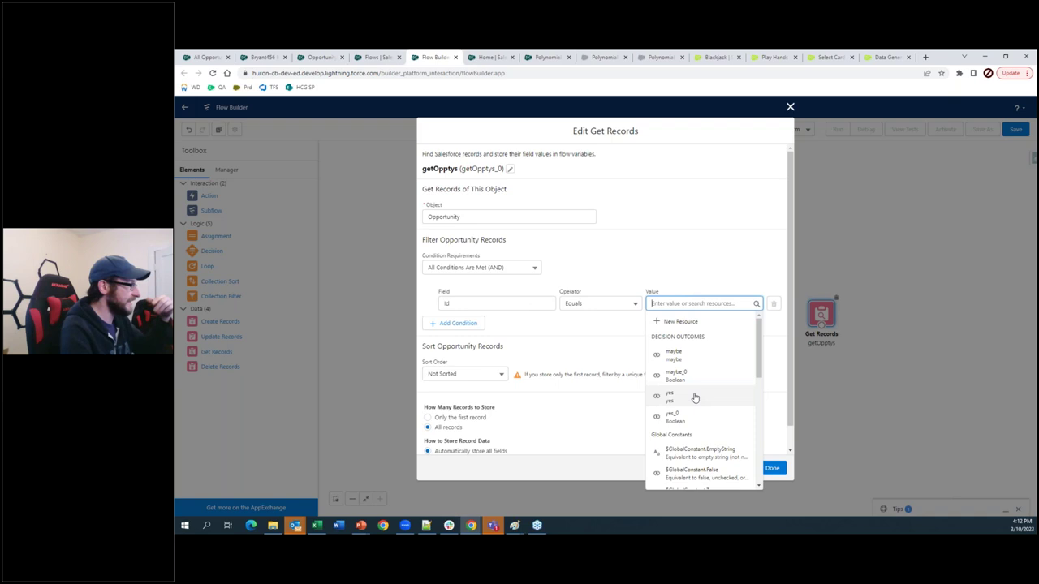
{"action": "left_click", "coordinate": [599, 304]}
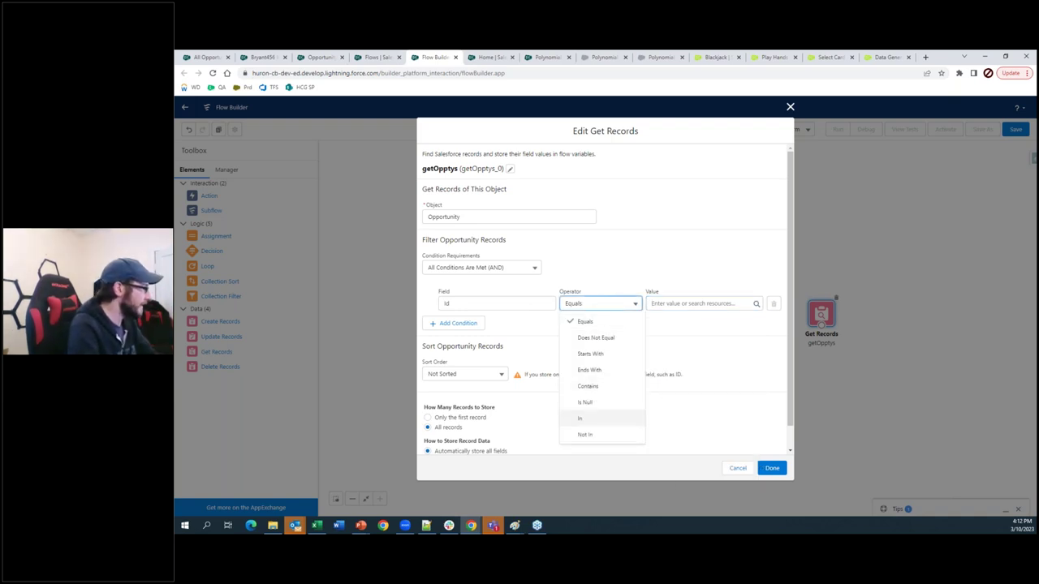
{"action": "left_click", "coordinate": [588, 419]}
{"action": "left_click", "coordinate": [690, 303]}
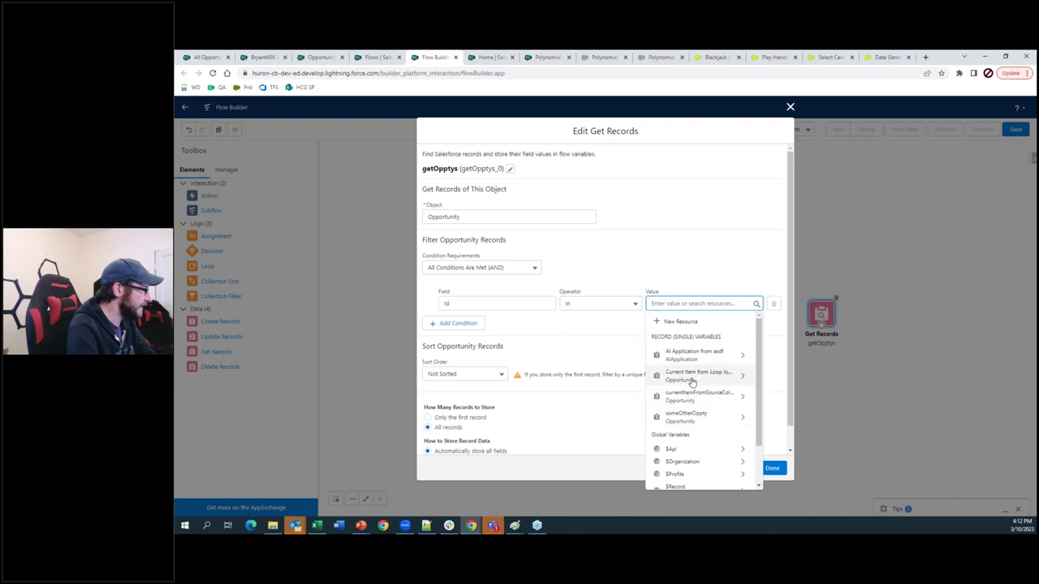
{"action": "scroll", "coordinate": [689, 420], "scroll_direction": "down", "scroll_amount": 2}
{"action": "scroll", "coordinate": [690, 406], "scroll_direction": "up", "scroll_amount": 2}
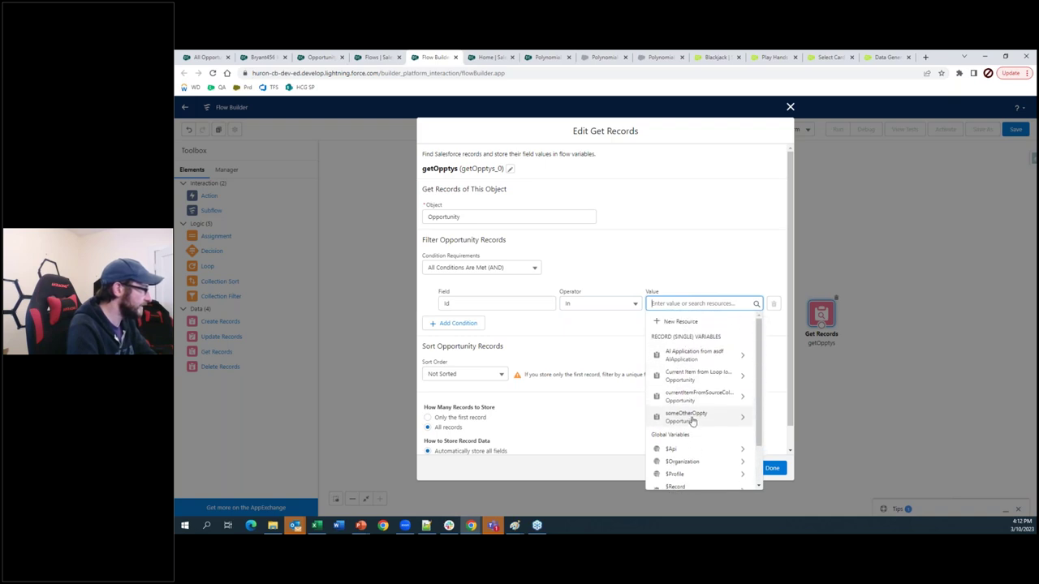
{"action": "left_click", "coordinate": [721, 261]}
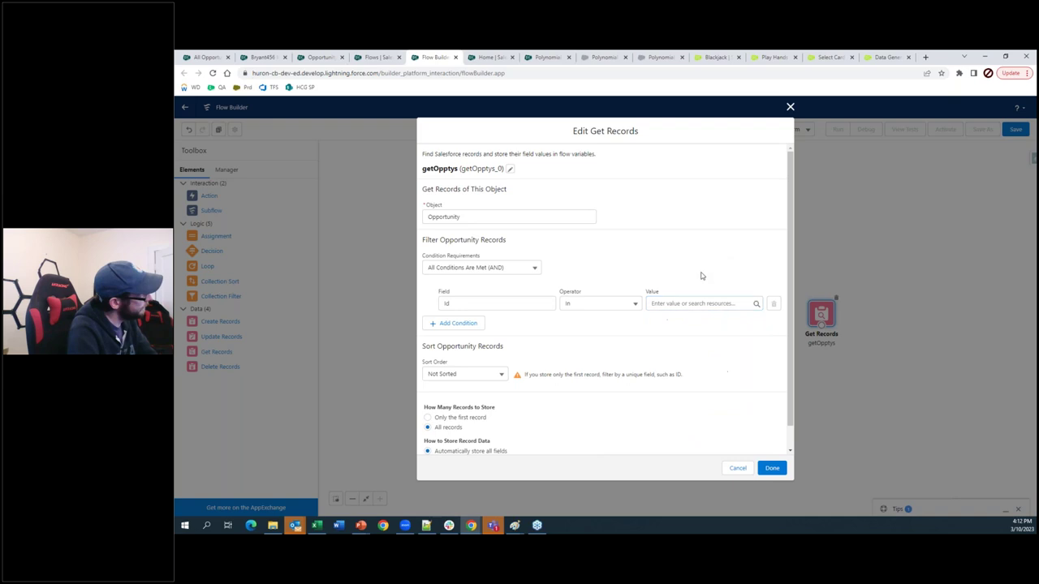
Try storing only the first record, recheck the resources offered for the id condition, and close the element without applying the changes.
{"action": "left_click", "coordinate": [460, 419]}
{"action": "left_click", "coordinate": [678, 304]}
{"action": "scroll", "coordinate": [683, 403], "scroll_direction": "down", "scroll_amount": 2}
{"action": "scroll", "coordinate": [685, 402], "scroll_direction": "up", "scroll_amount": 2}
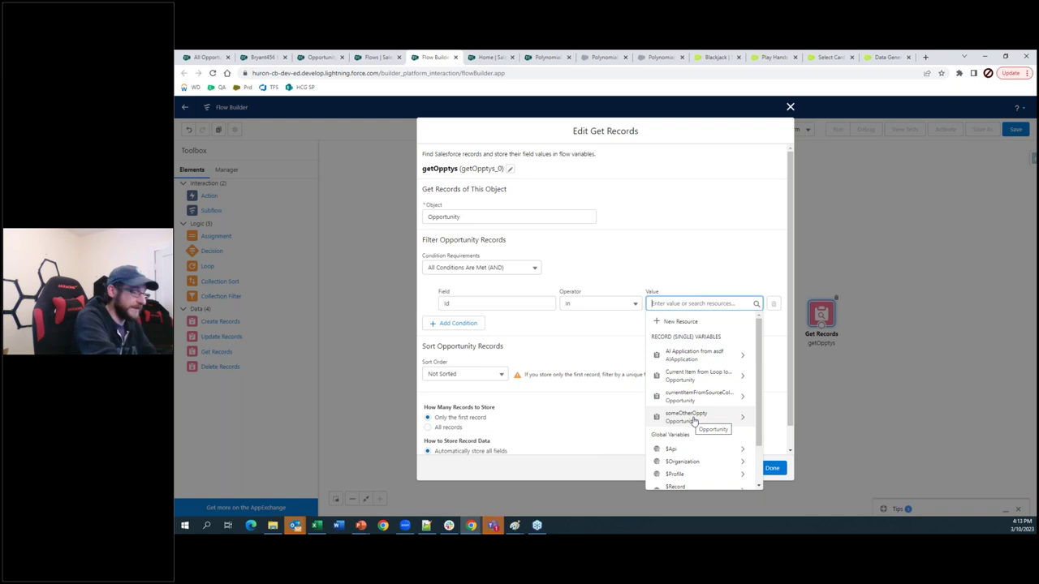
{"action": "left_click", "coordinate": [570, 432]}
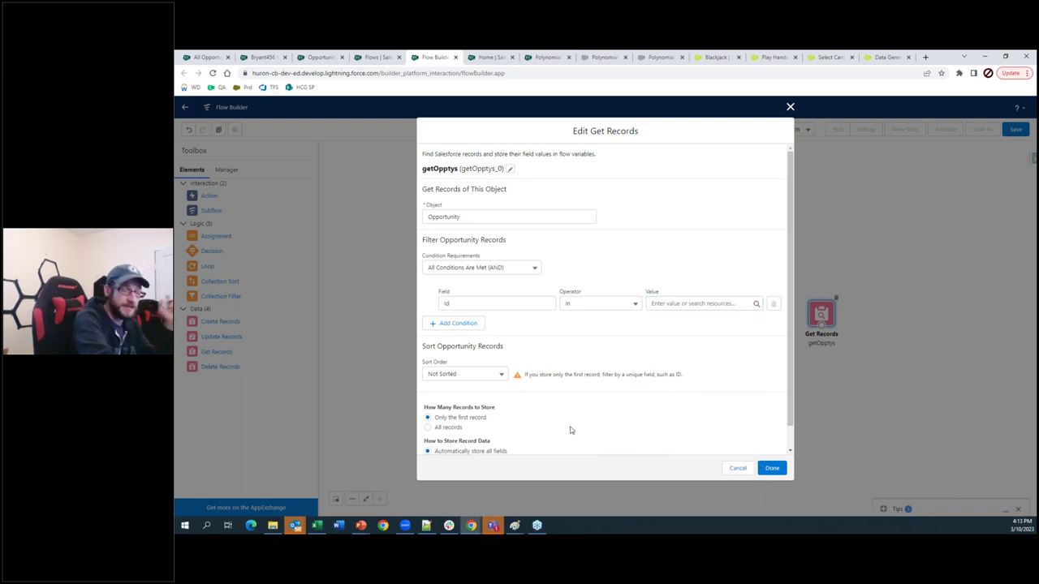
{"action": "left_click", "coordinate": [789, 106]}
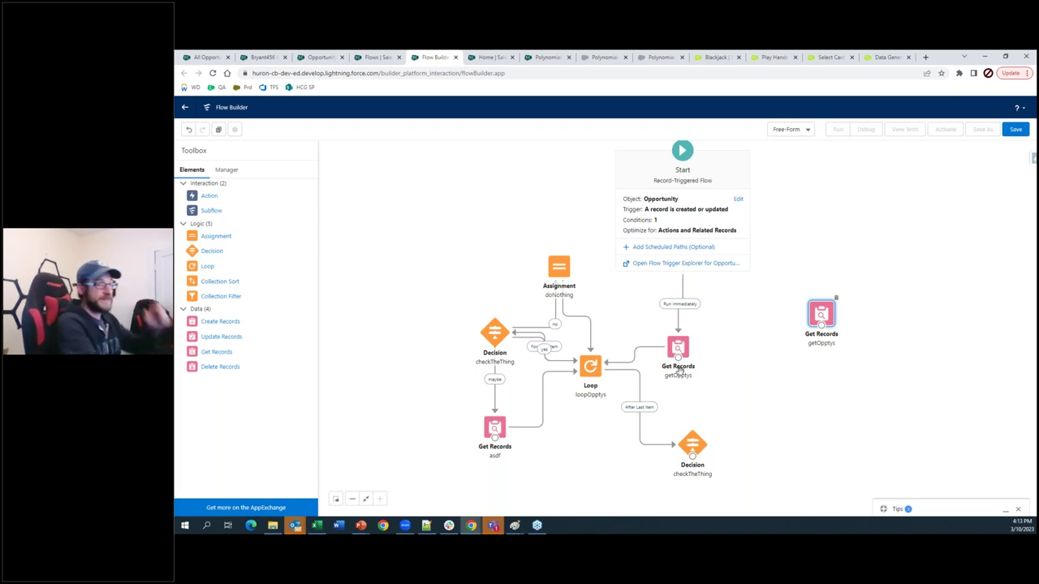